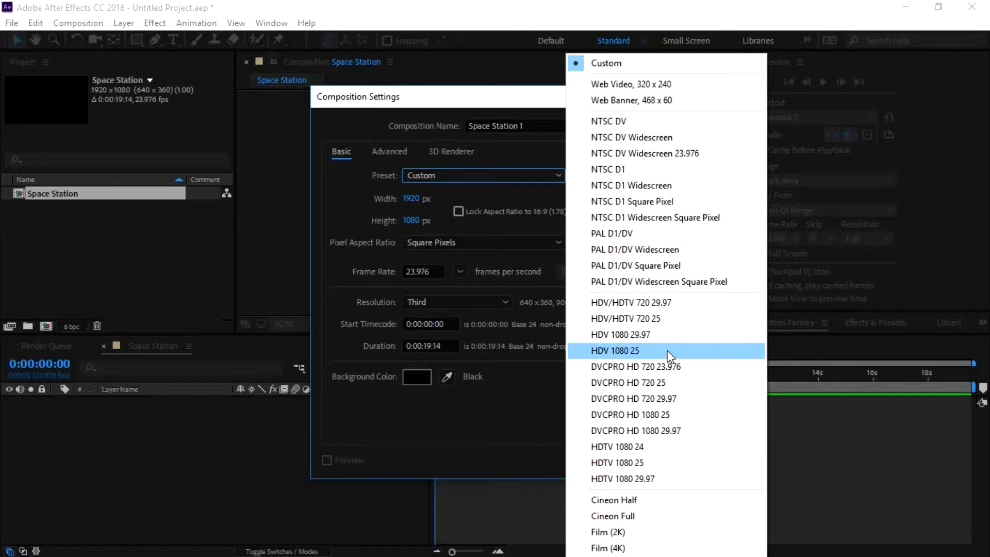
# - Create the Space Station 1 composition with the HDTV 1080 24 preset, Full resolution and a duration of 0:00:20:00
pyautogui.click(673, 447)
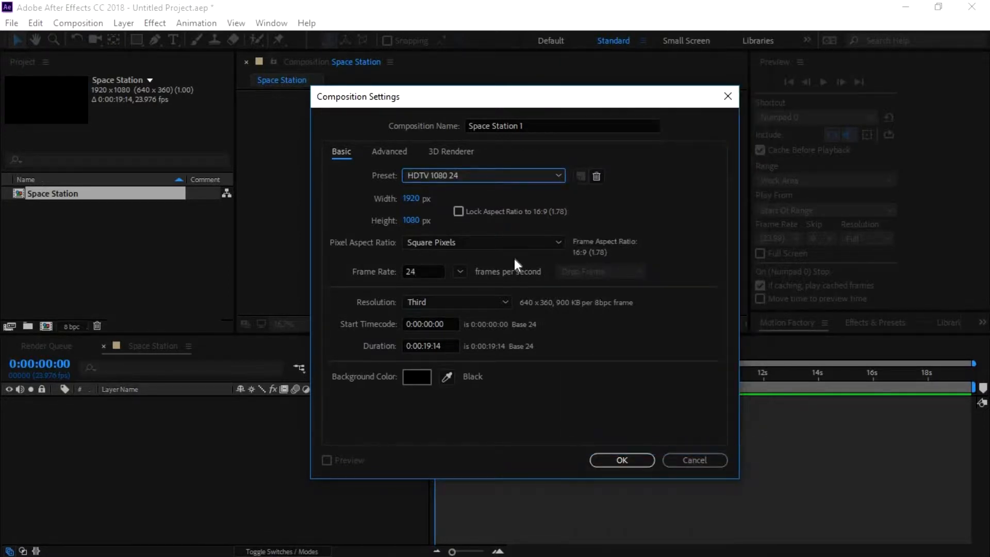
pyautogui.click(482, 303)
pyautogui.click(487, 317)
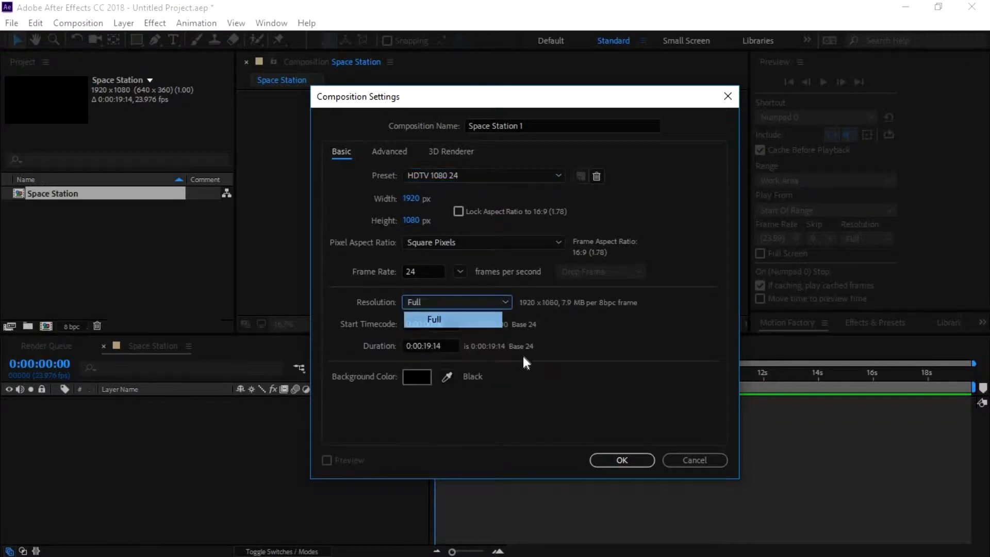
pyautogui.click(441, 346)
pyautogui.moveTo(442, 345); pyautogui.dragTo(419, 345)
pyautogui.write('20:0')
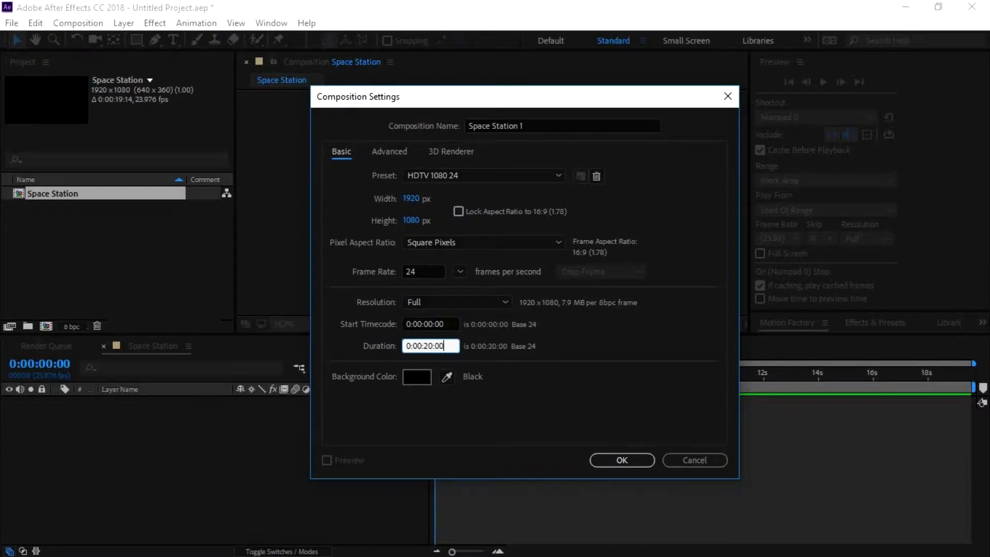
pyautogui.write('0')
pyautogui.press('Return')
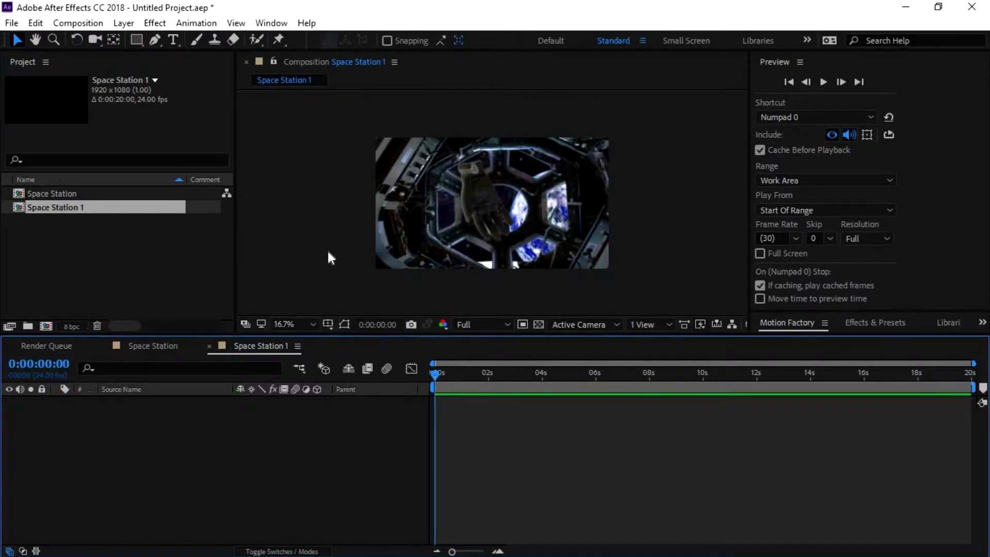
# - Close the Space Station 1 composition's timeline
pyautogui.scroll(2, 424, 219)
pyautogui.scroll(-2, 425, 221)
pyautogui.click(209, 346)
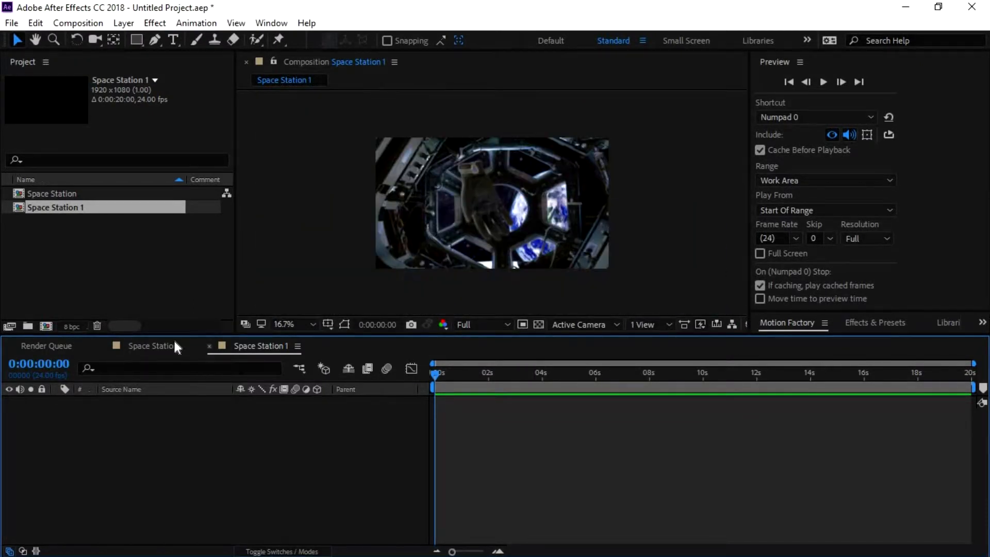
# - Create a project folder named Comps and move both Space Station compositions into it
pyautogui.click(31, 326)
pyautogui.write('Comp')
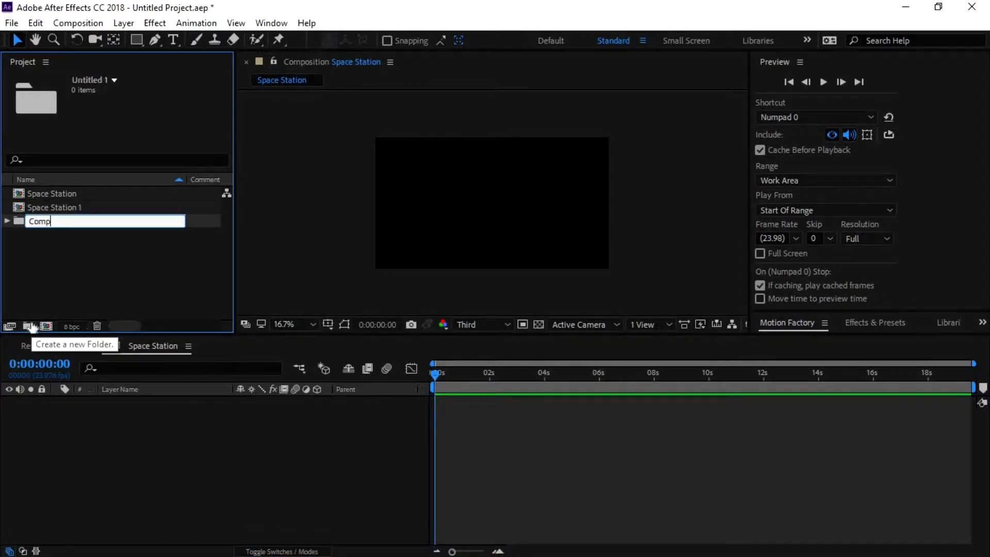
pyautogui.write('s')
pyautogui.press('Return')
pyautogui.click(67, 208)
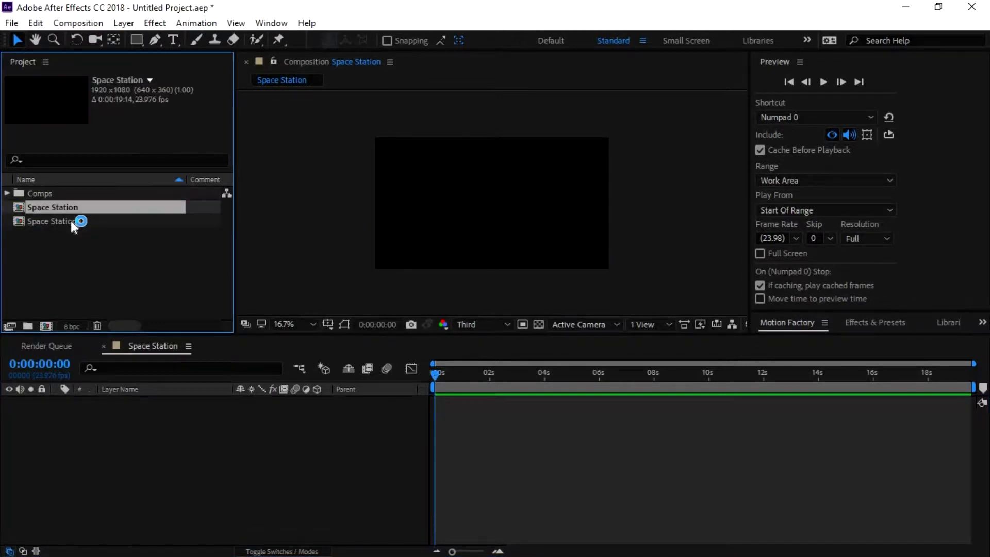
pyautogui.keyDown('shift'); pyautogui.click(70, 221); pyautogui.keyUp('shift')
pyautogui.moveTo(66, 200); pyautogui.dragTo(66, 195)
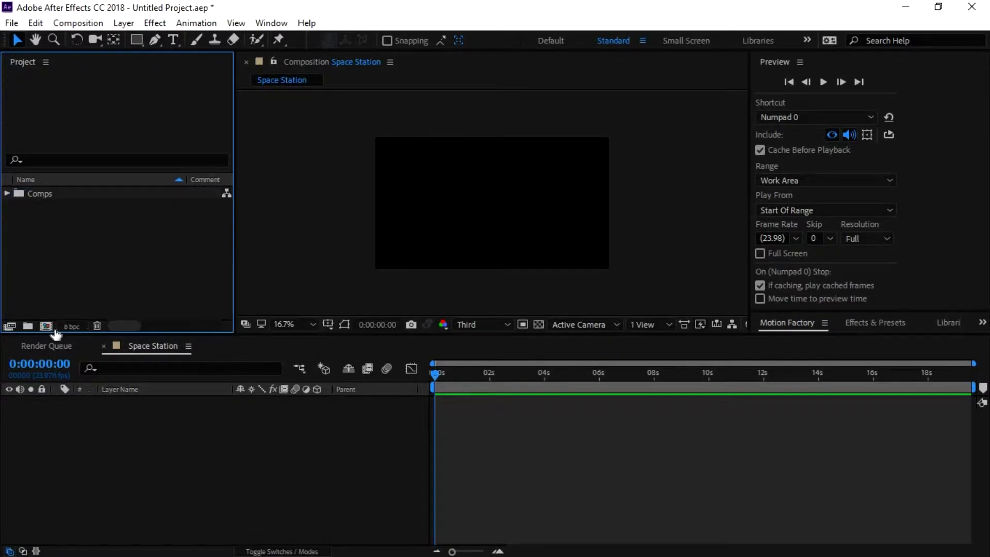
# - Create a second project folder named Footage at the root of the project
pyautogui.hotkey('ctrl', 'alt', 'shift', 'n')
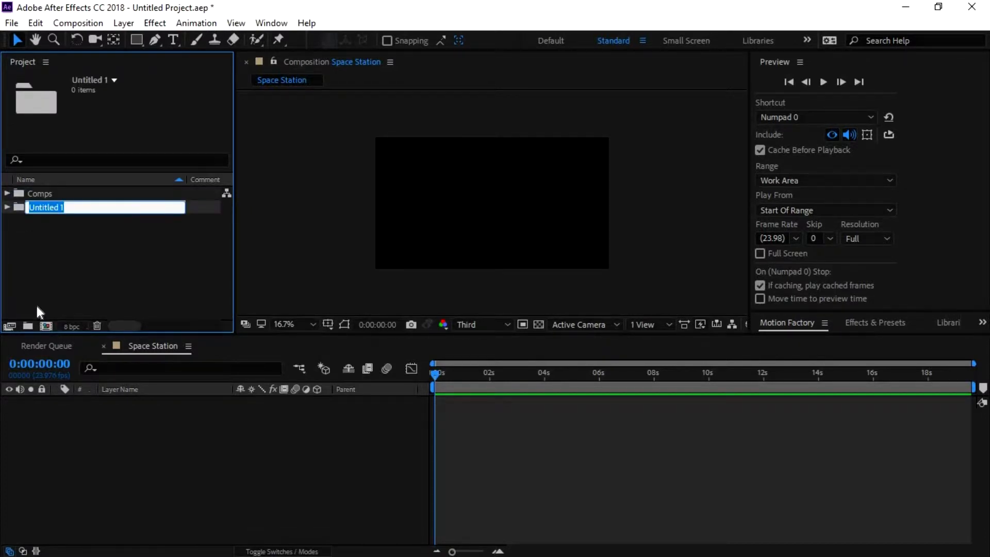
pyautogui.write('Footage')
pyautogui.press('Return')
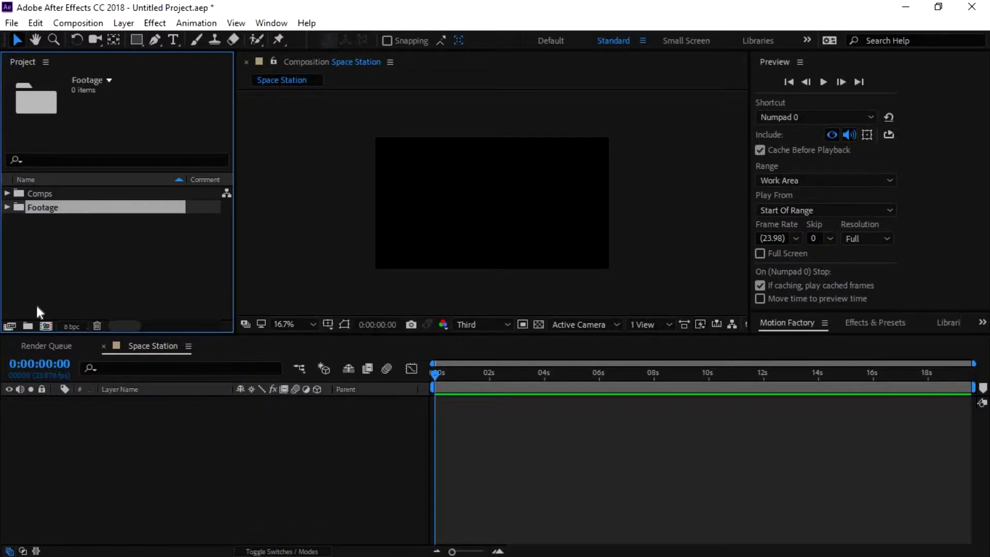
# - Start importing multiple files from the BGs folder of Image Stock 2 and select Blue Planet Pic.jpg
pyautogui.click(10, 22)
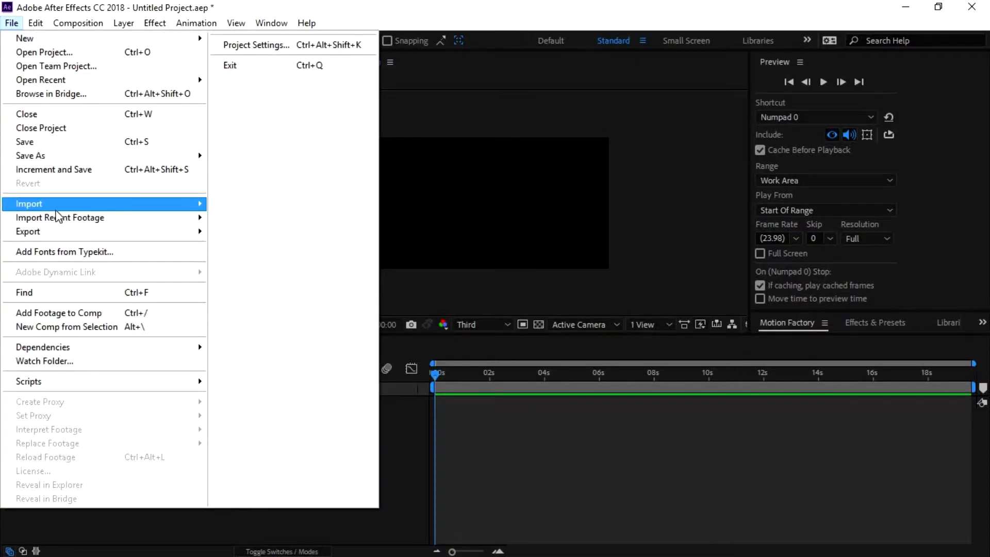
pyautogui.moveTo(57, 205)
pyautogui.click(364, 225)
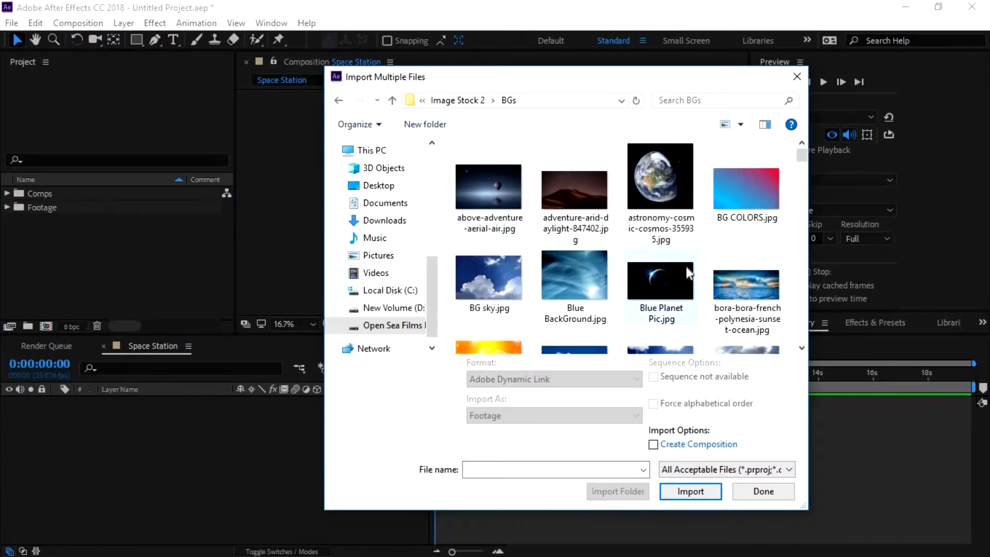
pyautogui.click(660, 206)
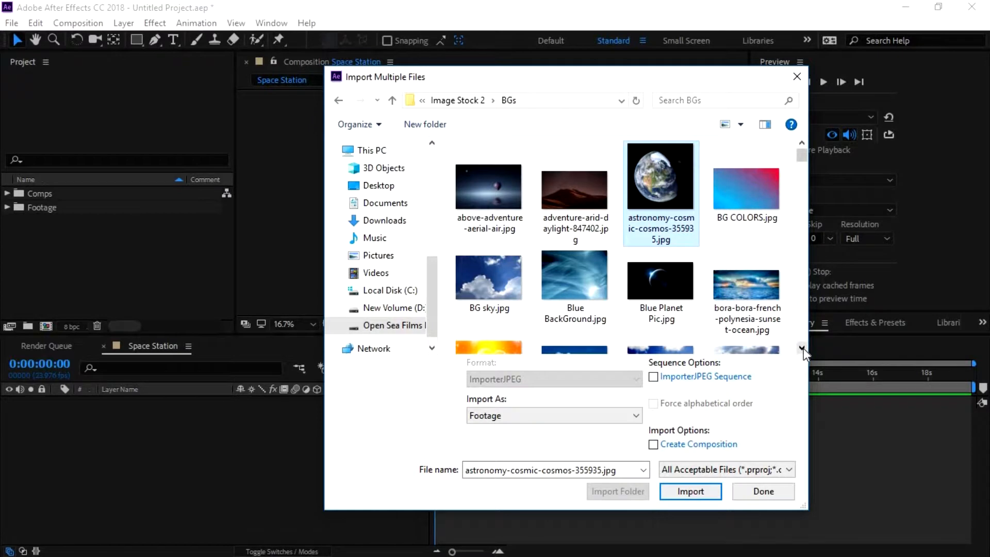
pyautogui.click(691, 292)
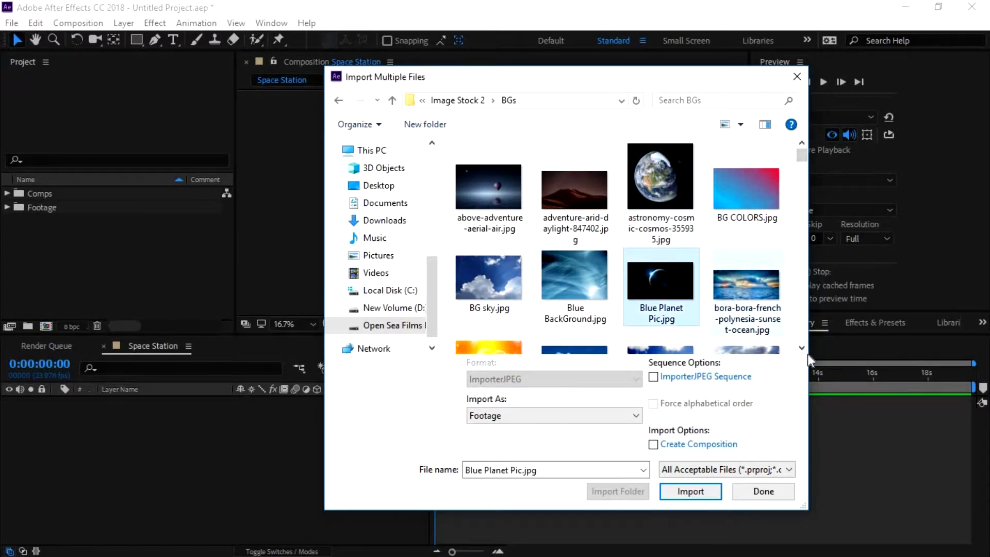
# - Add galaxy-infinity-milky-way-110854.jpg and iss windows.jpg to the import selection
pyautogui.click(801, 349)
pyautogui.click(802, 348)
pyautogui.click(802, 348)
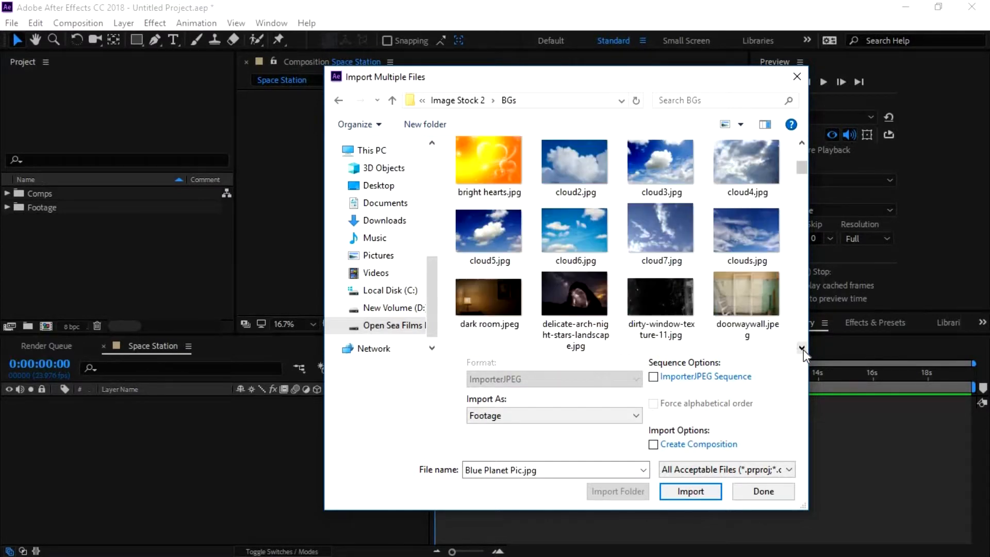
pyautogui.click(802, 348)
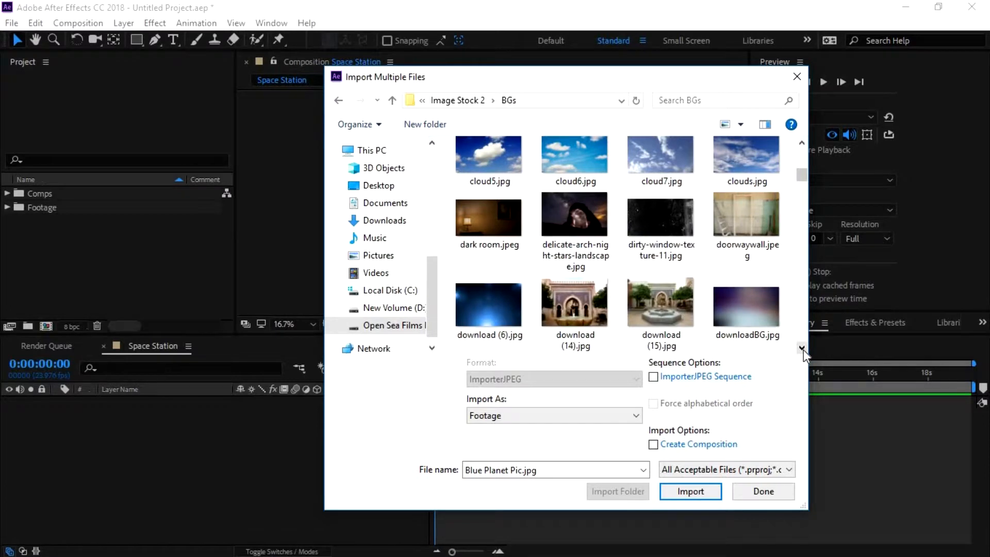
pyautogui.click(801, 348)
pyautogui.click(801, 348)
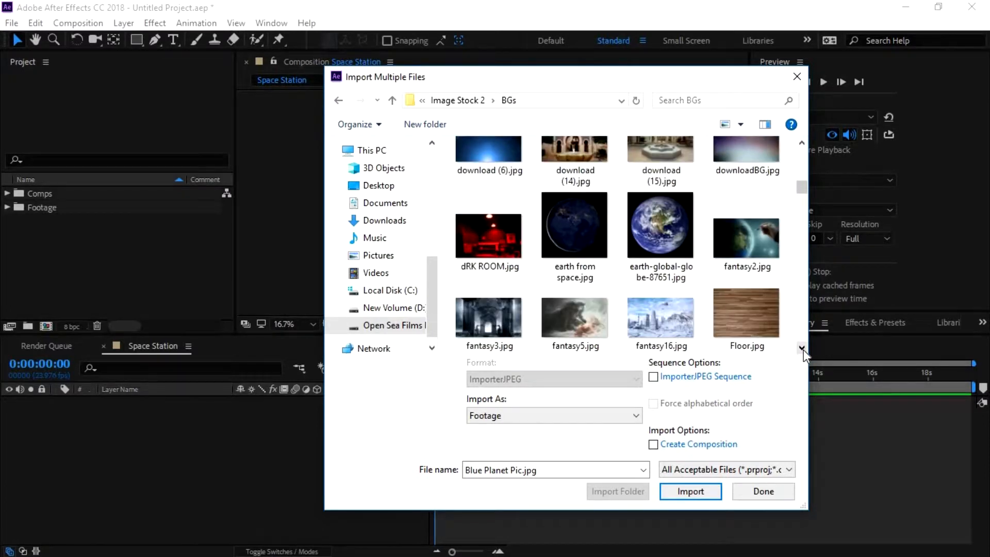
pyautogui.click(801, 348)
pyautogui.click(802, 349)
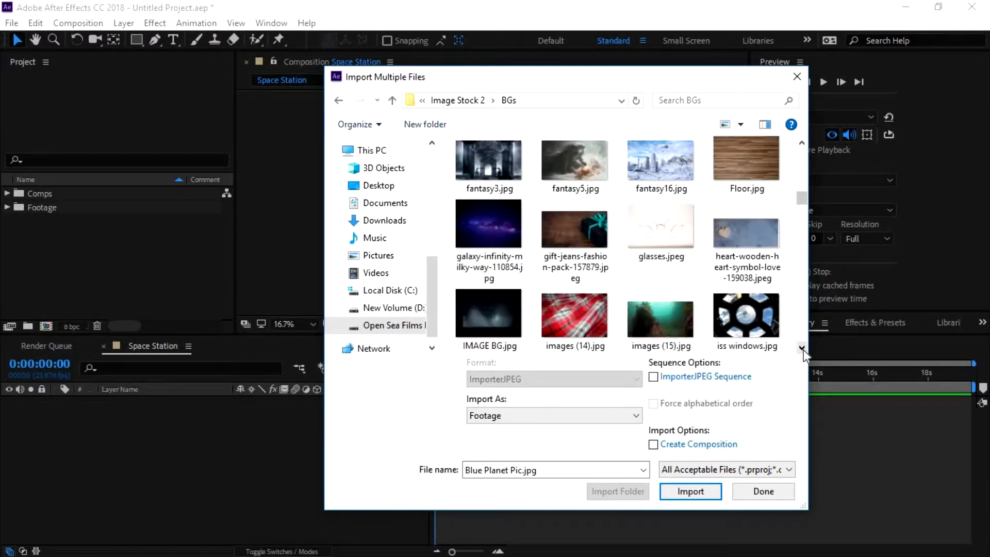
pyautogui.keyDown('ctrl'); pyautogui.click(486, 228); pyautogui.keyUp('ctrl')
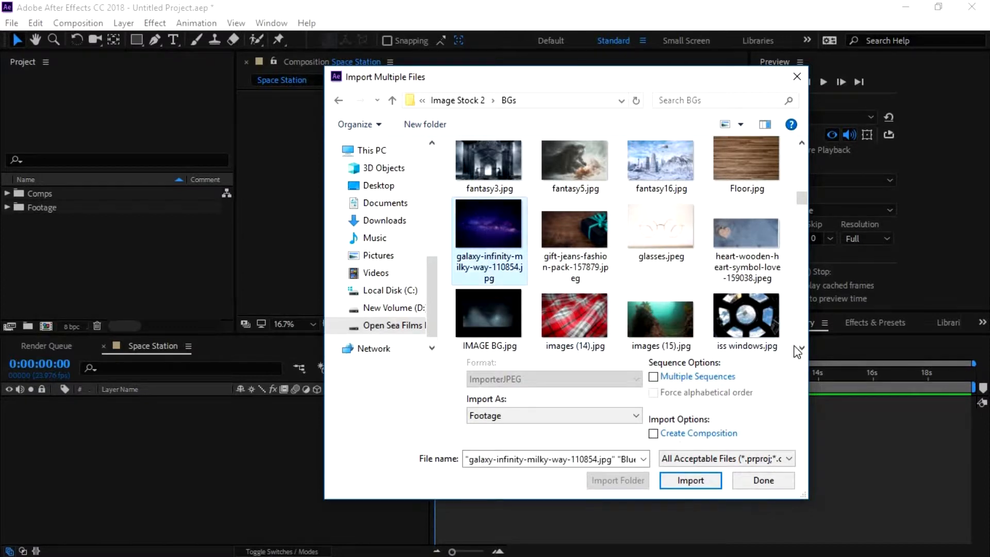
pyautogui.keyDown('ctrl'); pyautogui.click(758, 333); pyautogui.keyUp('ctrl')
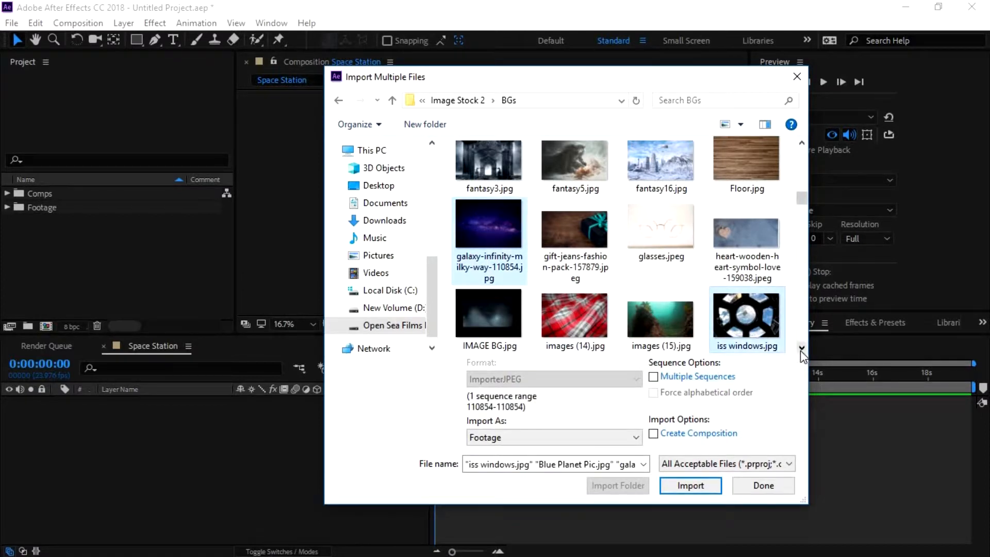
# - Add s130e009694 (1).jpg and the sky-night-milky-way spiral galaxy image to the import selection
pyautogui.click(802, 349)
pyautogui.click(801, 348)
pyautogui.click(801, 348)
pyautogui.click(802, 349)
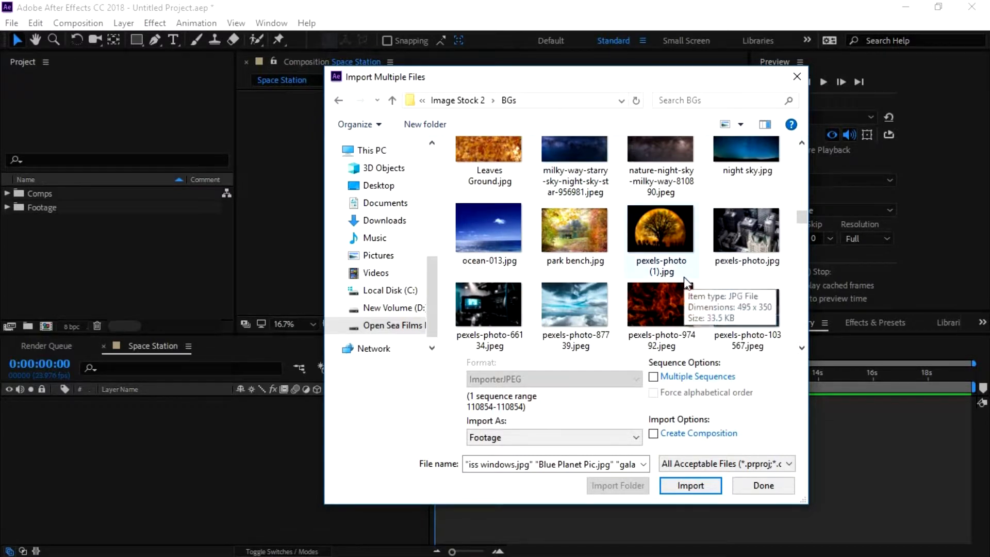
pyautogui.scroll(-1, 684, 281)
pyautogui.scroll(-2, 757, 302)
pyautogui.scroll(-8, 757, 306)
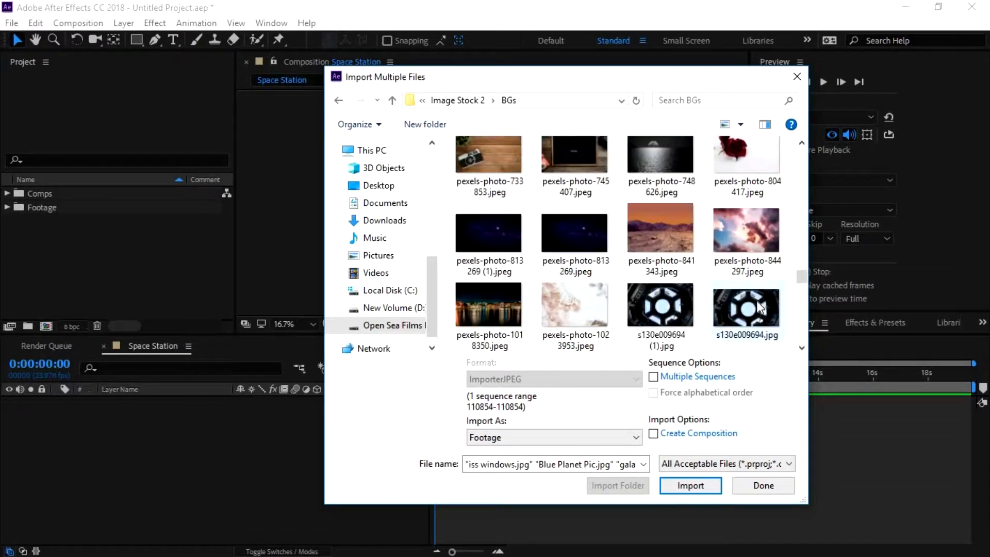
pyautogui.scroll(-2, 760, 307)
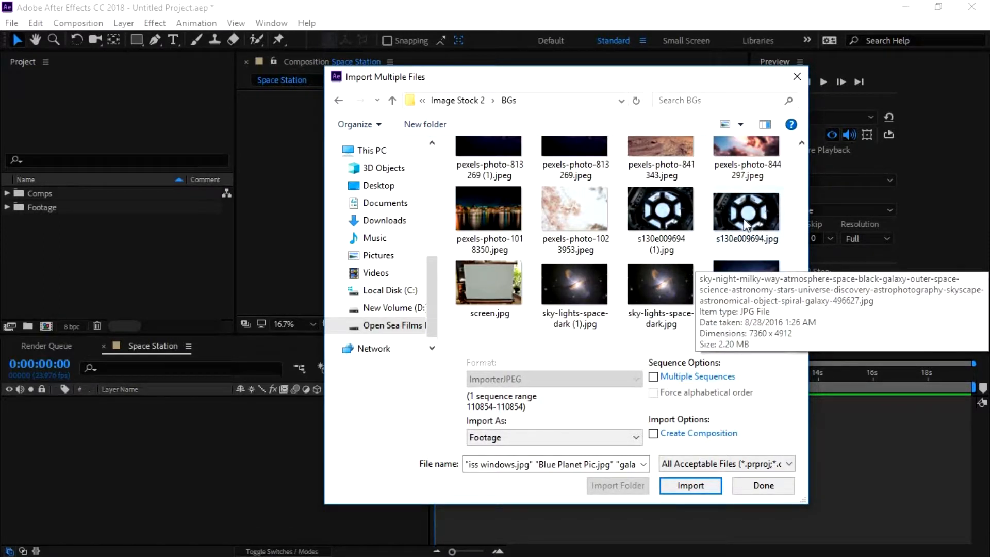
pyautogui.keyDown('ctrl'); pyautogui.click(679, 217); pyautogui.keyUp('ctrl')
pyautogui.keyDown('ctrl'); pyautogui.click(735, 276); pyautogui.keyUp('ctrl')
# - Add sky-space-dark-galaxy.jpg, sky-space-dark-galaxy (1).jpg and space 2.jpg to the import selection
pyautogui.scroll(-2, 661, 233)
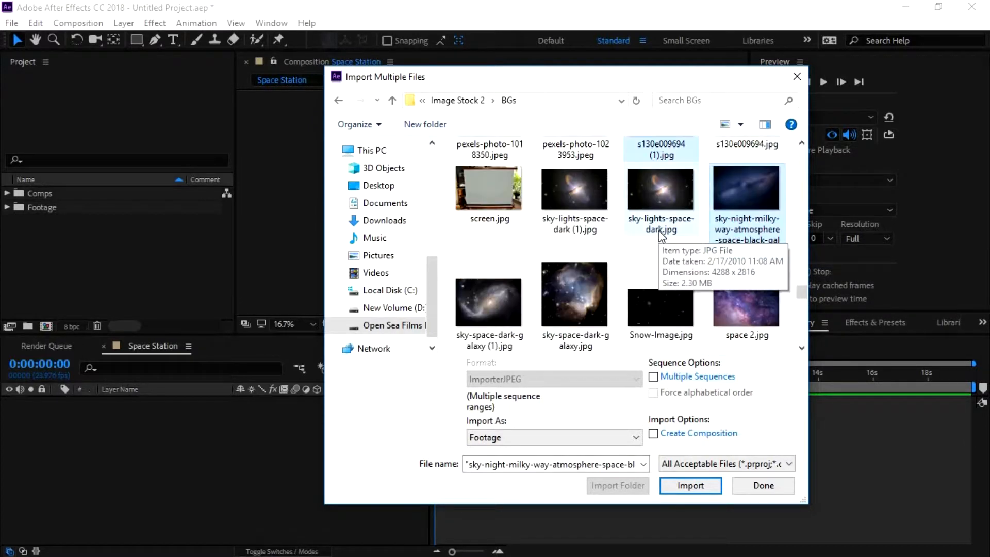
pyautogui.scroll(-2, 661, 233)
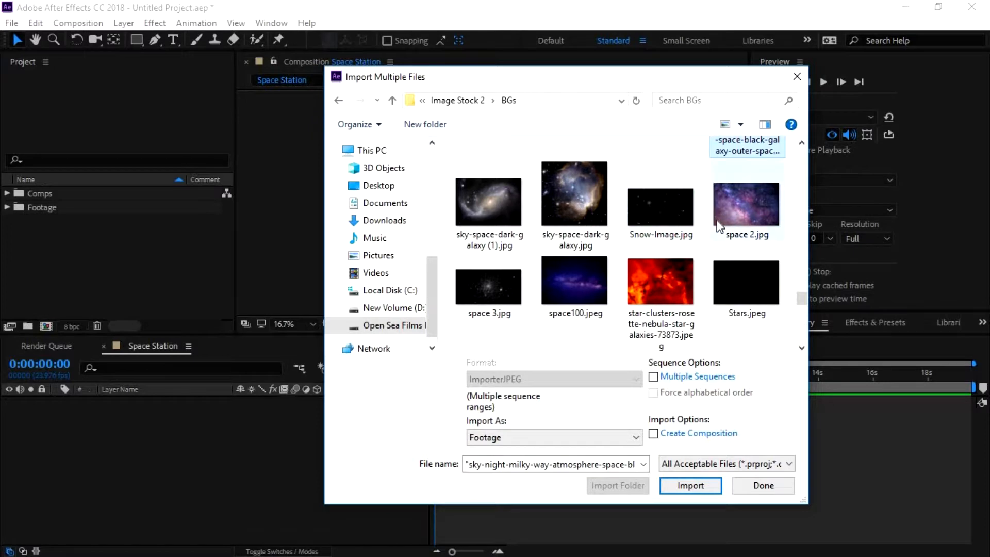
pyautogui.scroll(-2, 720, 227)
pyautogui.scroll(2, 655, 238)
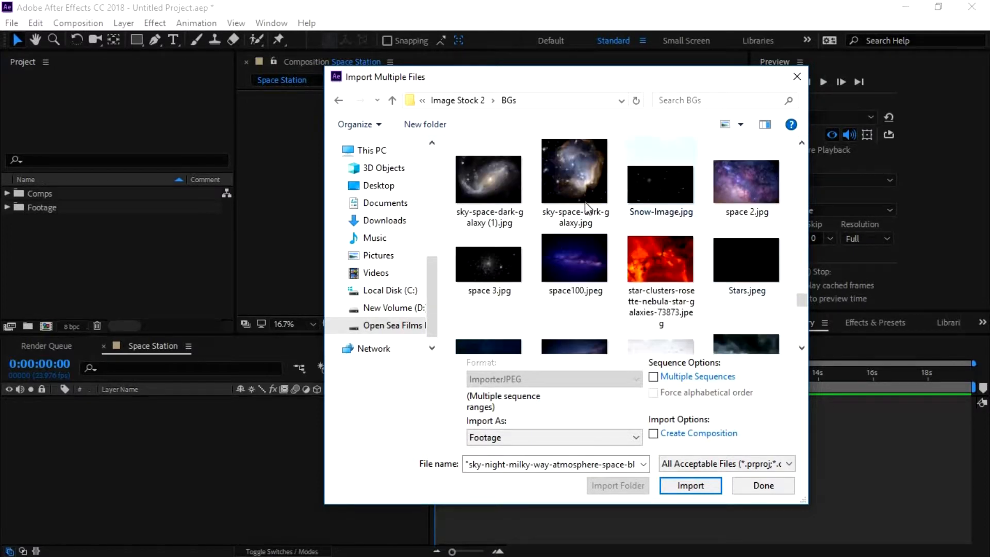
pyautogui.keyDown('ctrl'); pyautogui.click(574, 187); pyautogui.keyUp('ctrl')
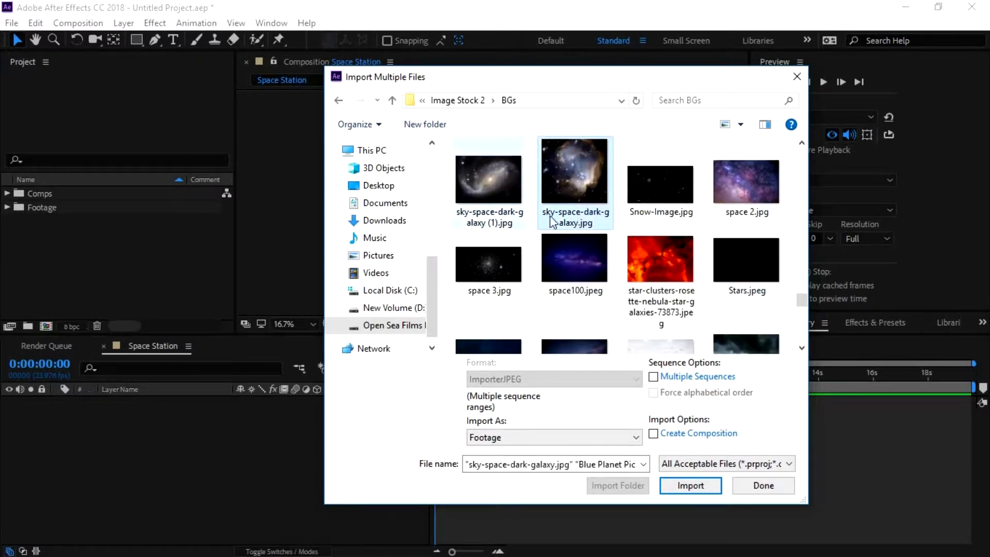
pyautogui.keyDown('ctrl'); pyautogui.click(488, 180); pyautogui.keyUp('ctrl')
pyautogui.keyDown('ctrl'); pyautogui.click(744, 194); pyautogui.keyUp('ctrl')
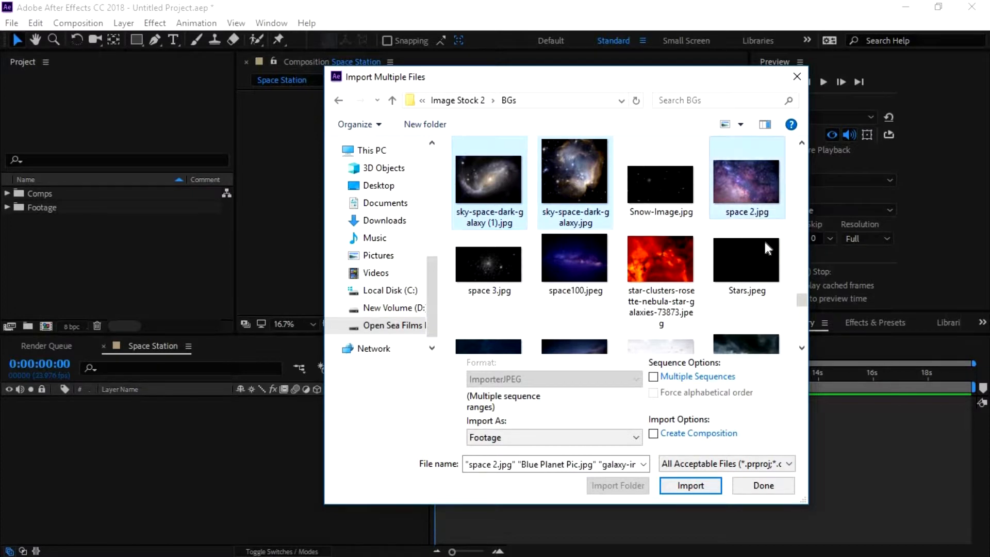
# - Check the rest of the BGs folder and import the selected images into the Footage folder
pyautogui.scroll(-1, 758, 242)
pyautogui.scroll(-1, 765, 279)
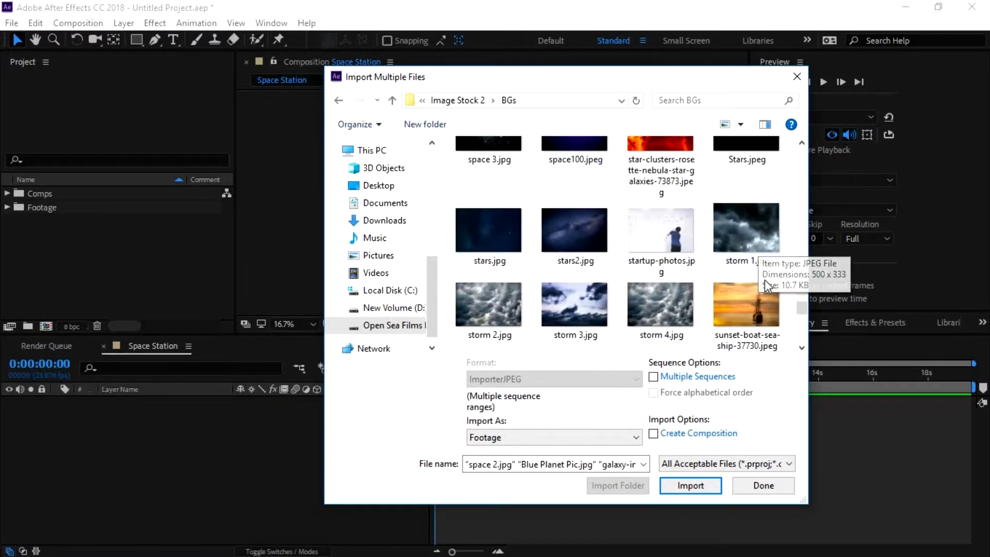
pyautogui.scroll(-1, 765, 279)
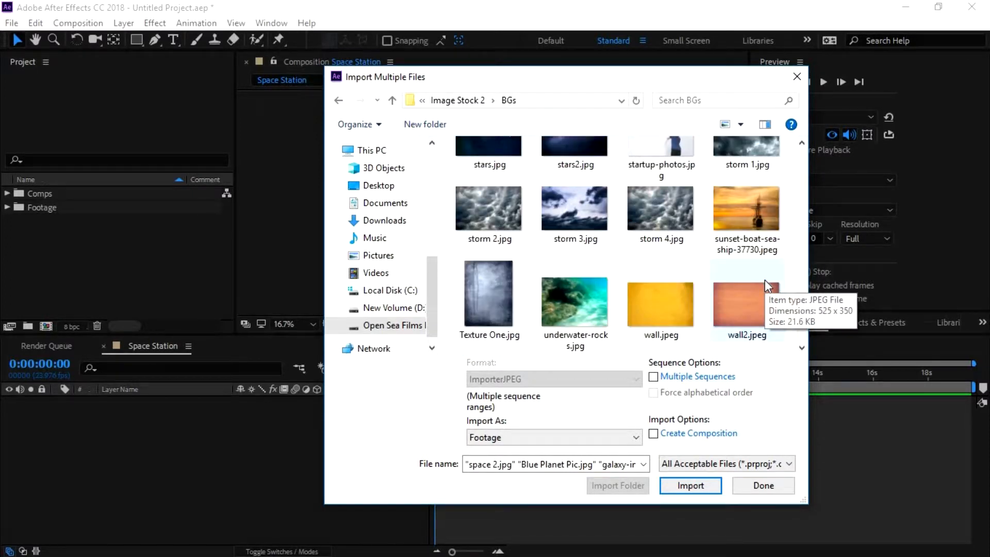
pyautogui.scroll(-3, 766, 284)
pyautogui.click(690, 485)
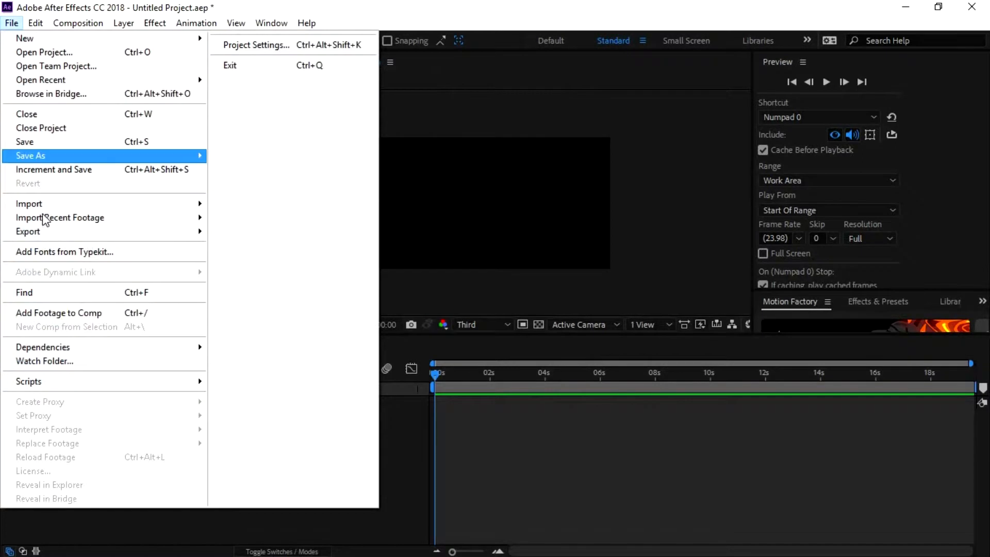
# - Import the glove image HKTG200_Palm_Web_Resize.jpg from the Image Assets folder into the Footage folder
pyautogui.moveTo(177, 209)
pyautogui.click(233, 203)
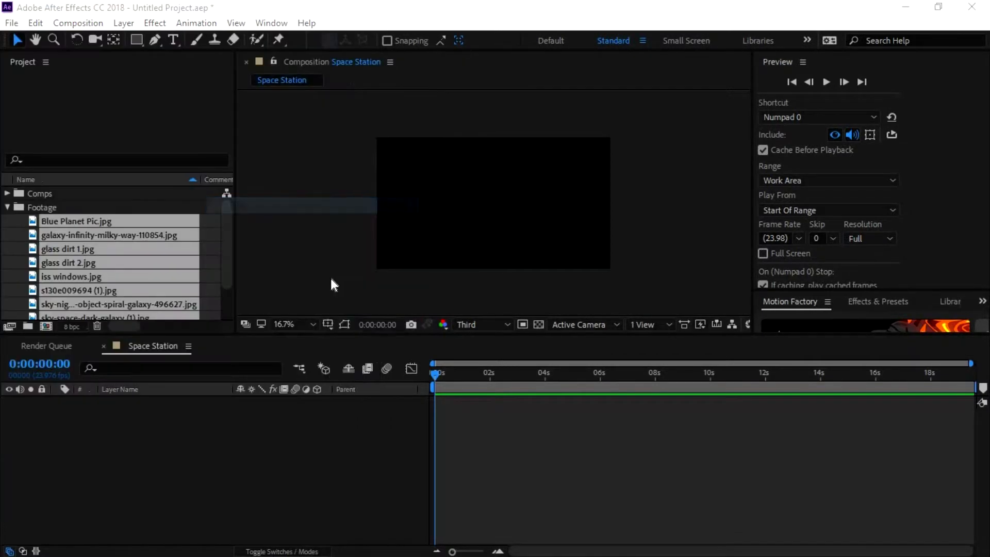
pyautogui.click(464, 100)
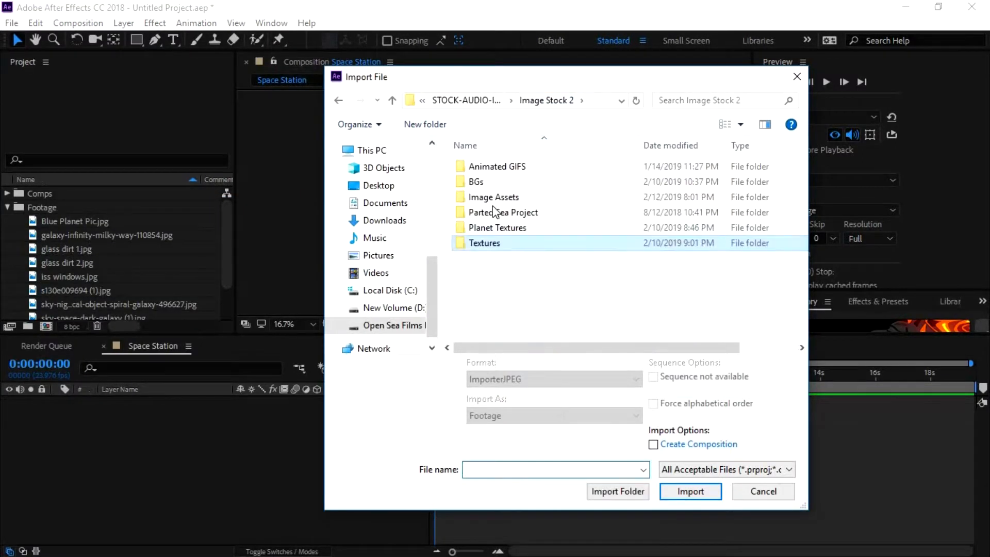
pyautogui.doubleClick(464, 196)
pyautogui.scroll(-5, 662, 252)
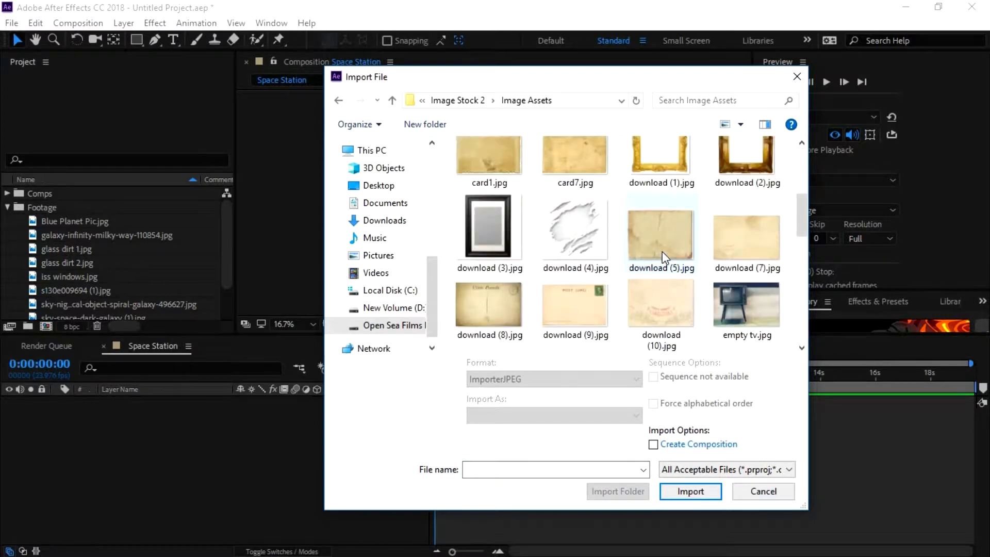
pyautogui.scroll(-5, 662, 252)
pyautogui.scroll(1, 662, 251)
pyautogui.click(664, 196)
pyautogui.doubleClick(747, 184)
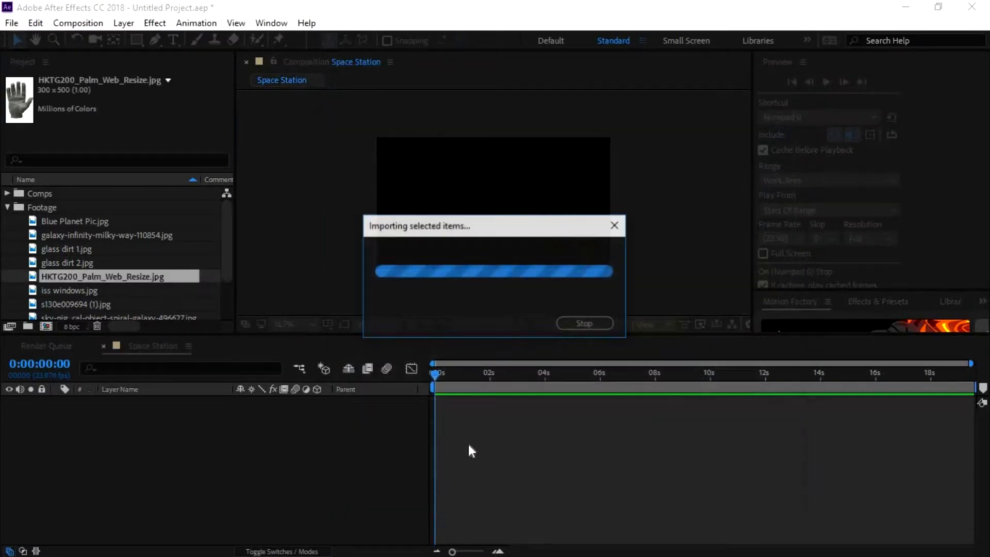
# - Preview the imported space images and add the sky-night spiral-galaxy-496627.jpg image to the Space Station timeline
pyautogui.click(107, 225)
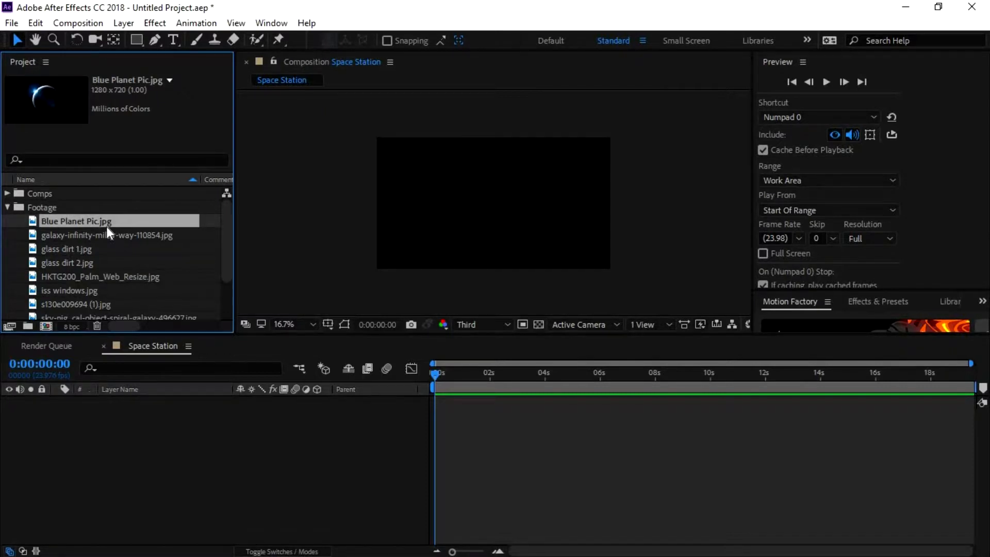
pyautogui.scroll(-3, 115, 242)
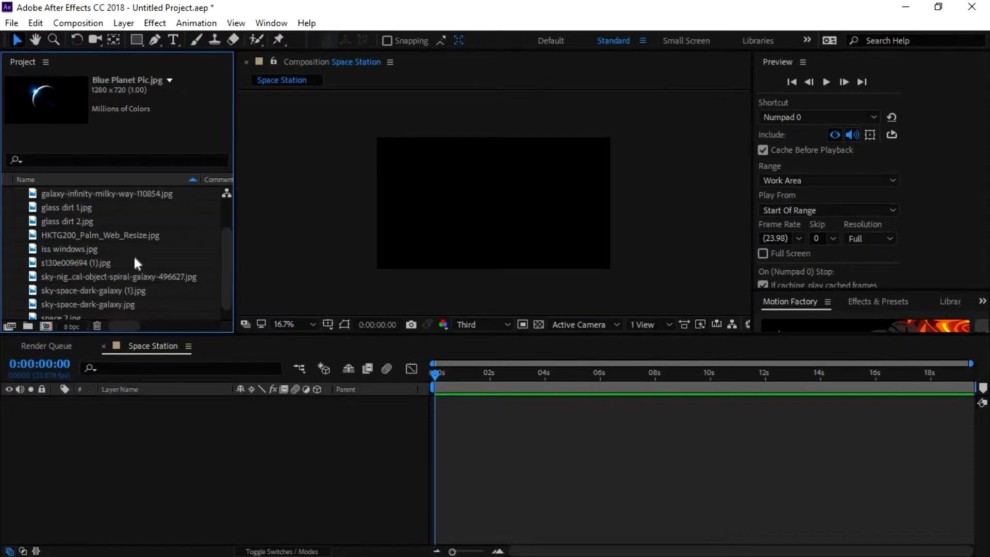
pyautogui.scroll(-1, 144, 270)
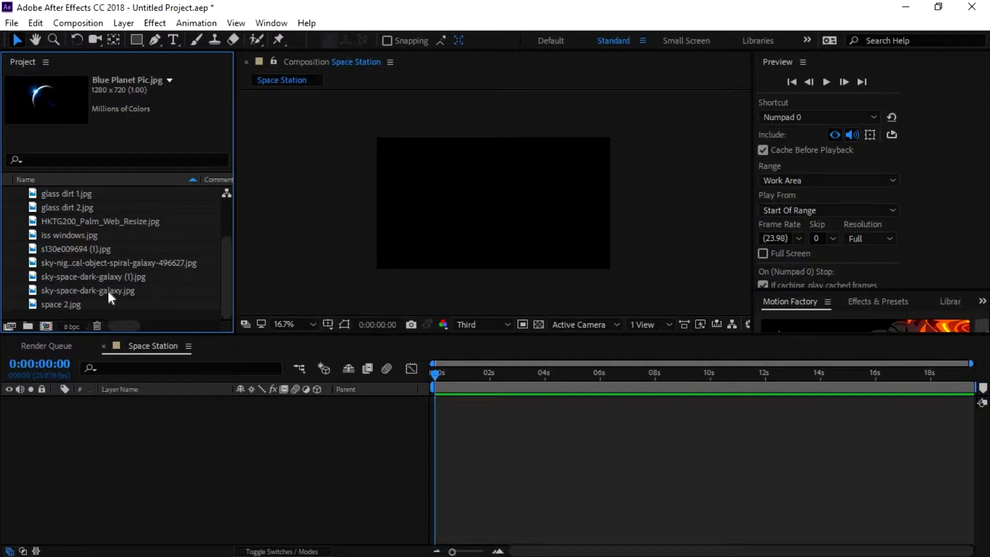
pyautogui.click(77, 302)
pyautogui.rightClick(76, 302)
pyautogui.click(67, 291)
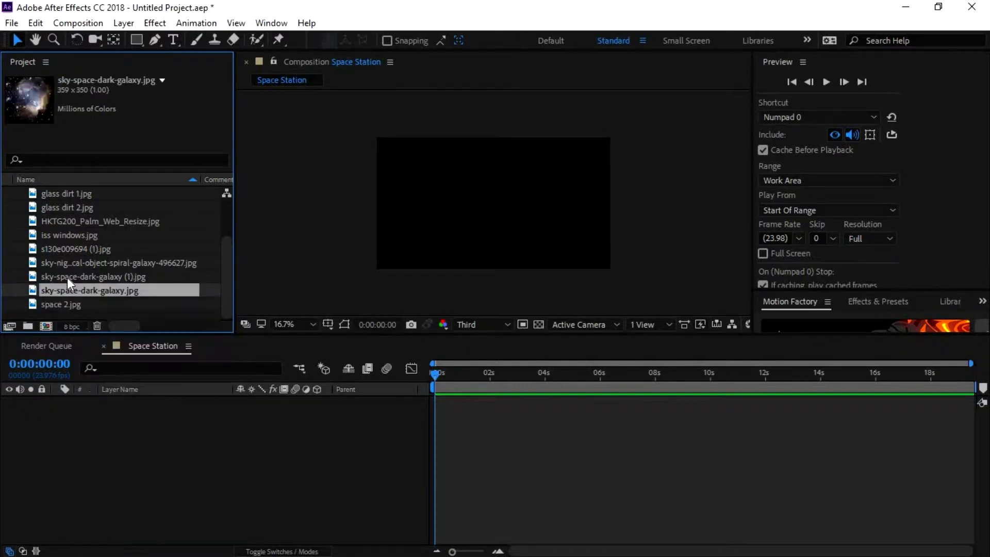
pyautogui.click(67, 277)
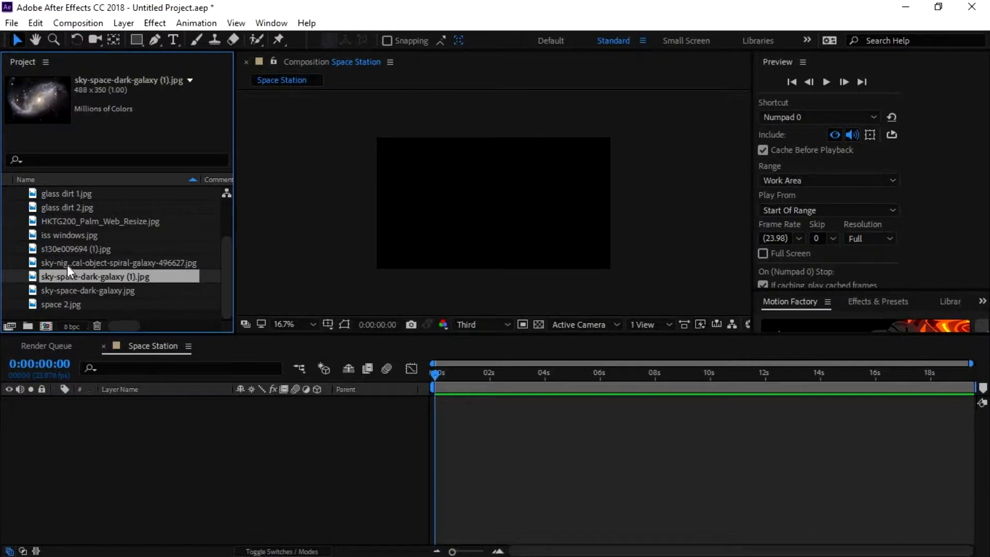
pyautogui.click(68, 265)
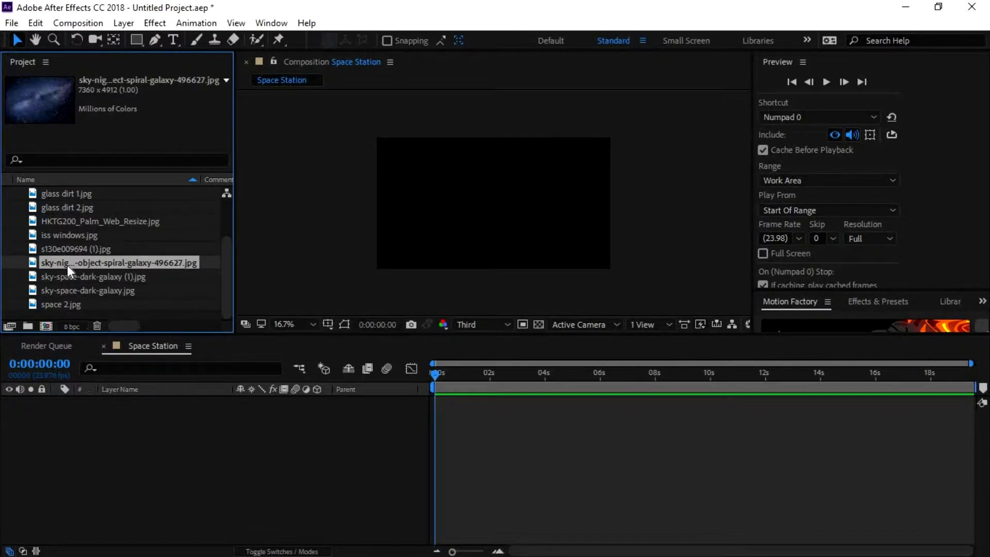
pyautogui.moveTo(67, 264); pyautogui.dragTo(77, 422)
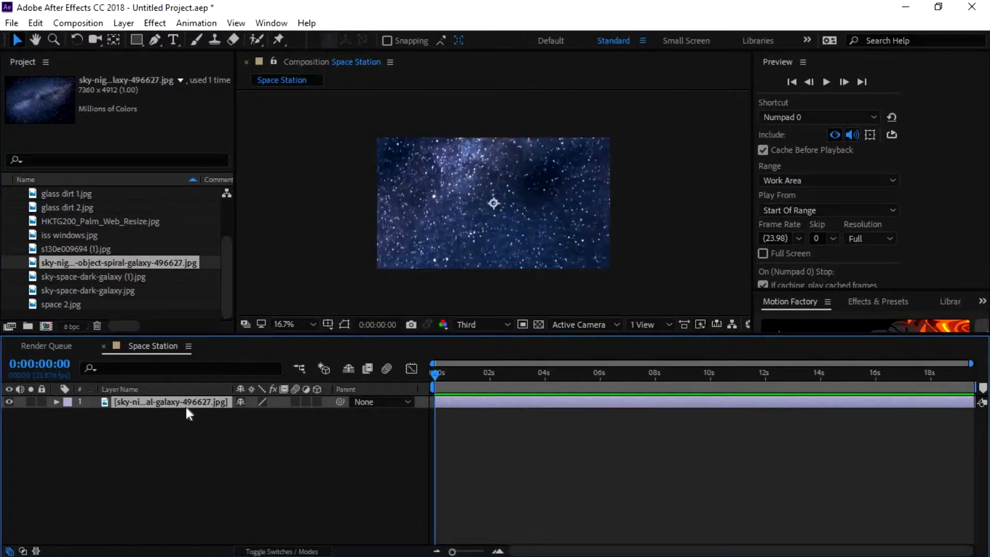
# - Rename the galaxy image layer as BG
pyautogui.press('Return')
pyautogui.write('BG')
pyautogui.press('Return')
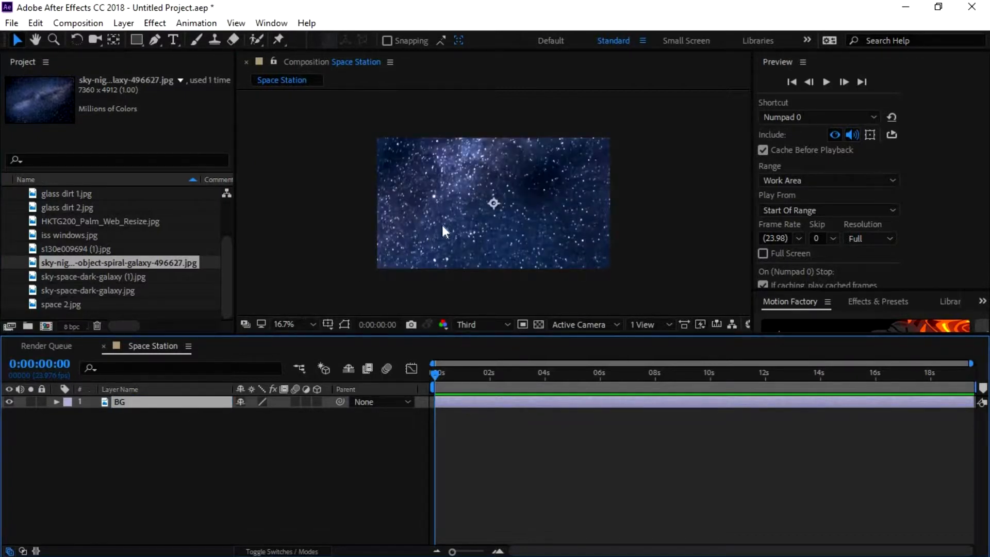
# - Scale the BG layer down so the whole galaxy fits while slightly overlapping the composition frame
pyautogui.scroll(-3, 450, 216)
pyautogui.scroll(-1, 393, 267)
pyautogui.scroll(1, 438, 261)
pyautogui.moveTo(382, 277); pyautogui.dragTo(460, 223)
pyautogui.scroll(2, 452, 228)
pyautogui.scroll(2, 452, 230)
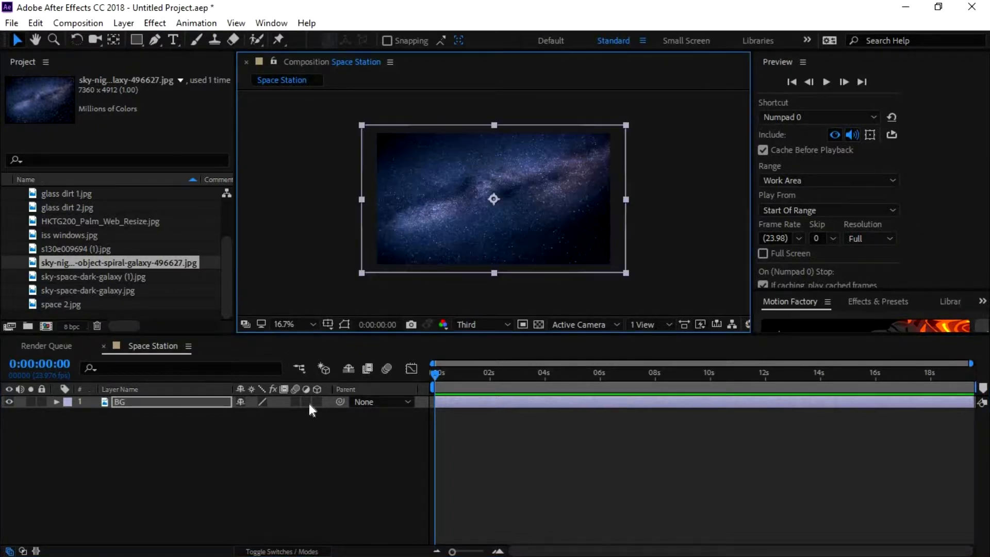
# - Add a two-node 35mm camera named Camera 1 to the Space Station composition
pyautogui.rightClick(285, 439)
pyautogui.moveTo(350, 279)
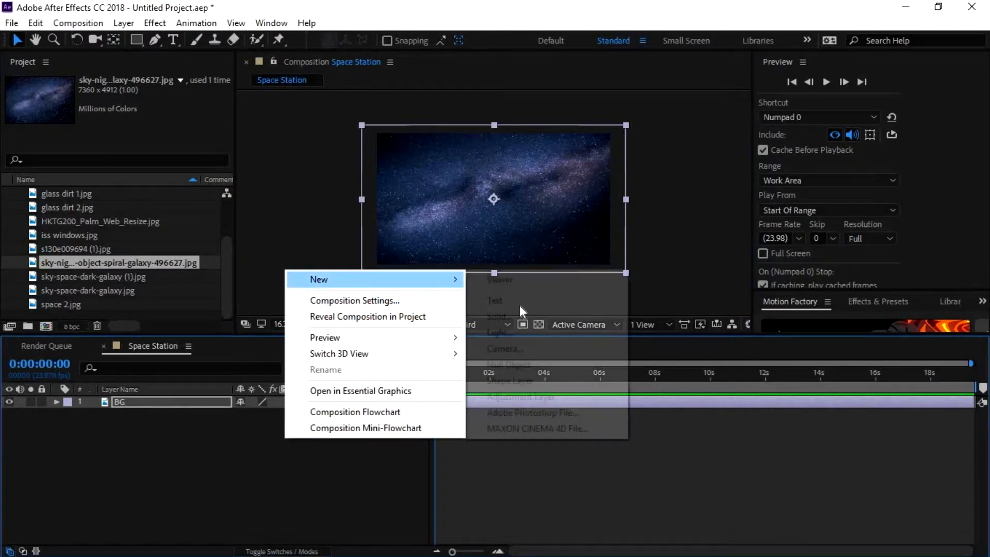
pyautogui.click(526, 348)
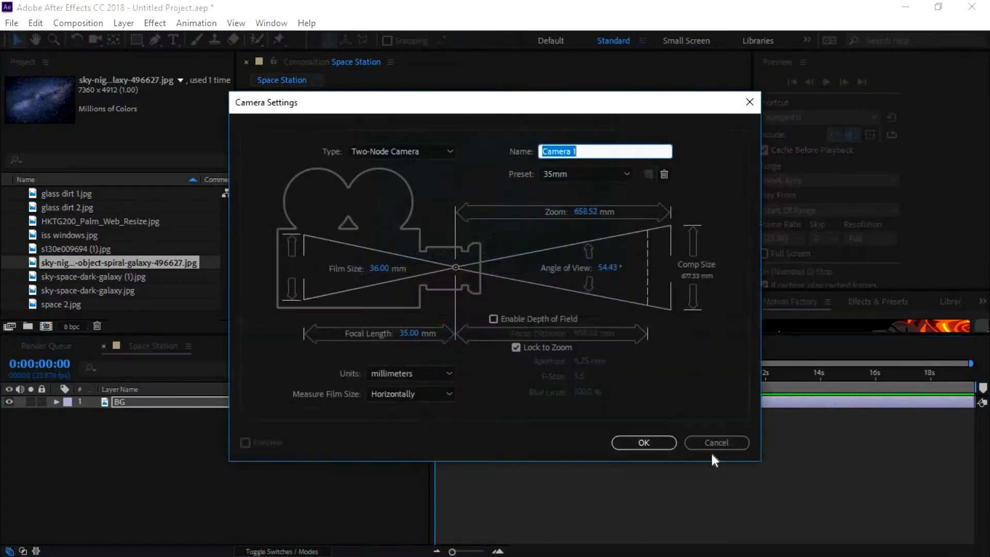
pyautogui.click(652, 444)
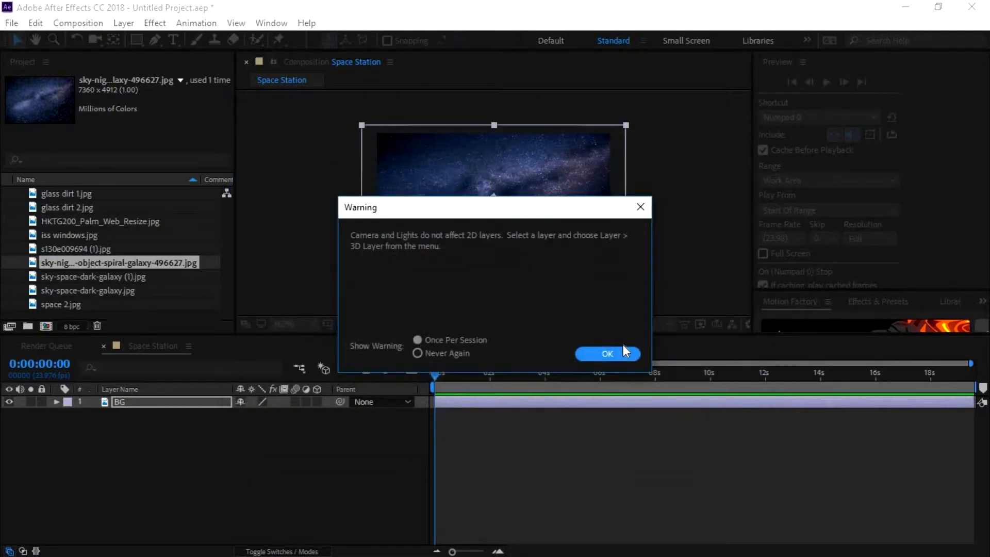
pyautogui.press('Return')
# - Add a null object to the composition and rename it Camera Control
pyautogui.rightClick(303, 463)
pyautogui.moveTo(389, 308)
pyautogui.click(572, 391)
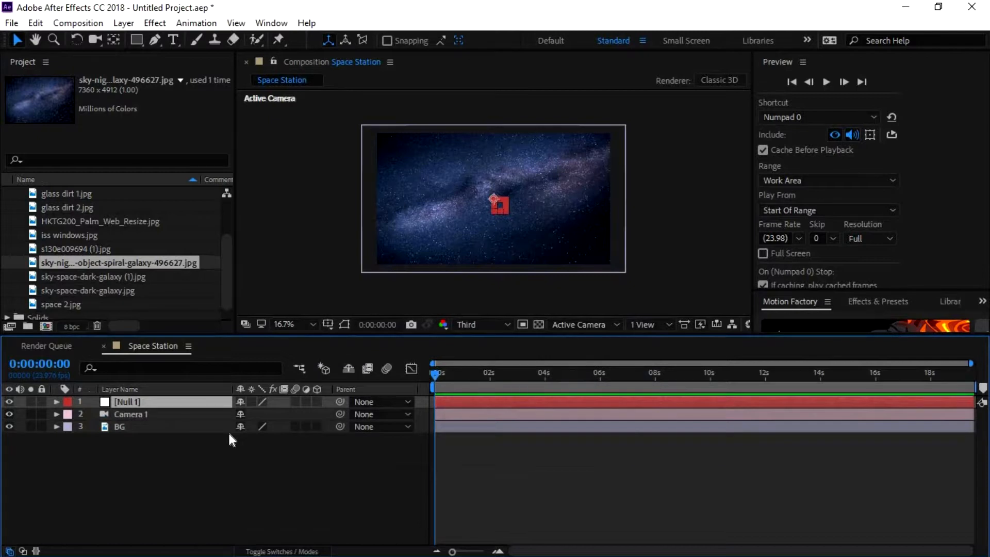
pyautogui.press('Return')
pyautogui.write('Con')
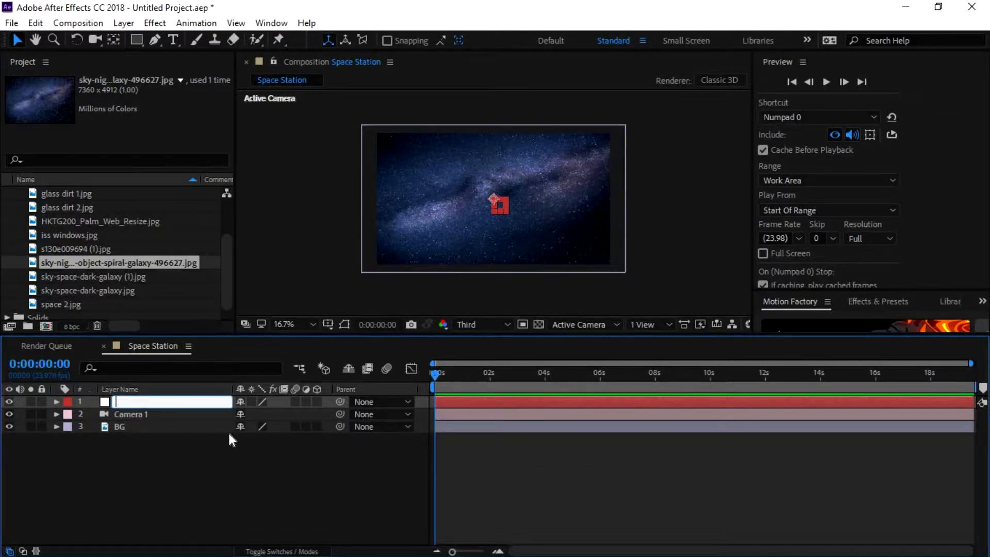
pyautogui.press('BackSpace')
pyautogui.write('amera Control')
pyautogui.press('Return')
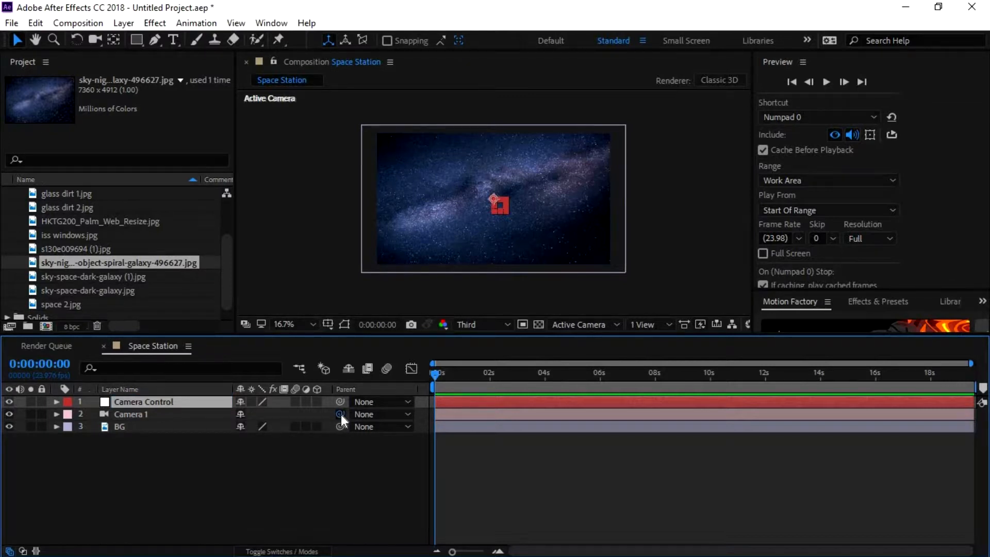
# - Parent Camera 1 to the Camera Control null and make the BG layer 3D
pyautogui.moveTo(236, 401); pyautogui.dragTo(204, 401)
pyautogui.click(157, 426)
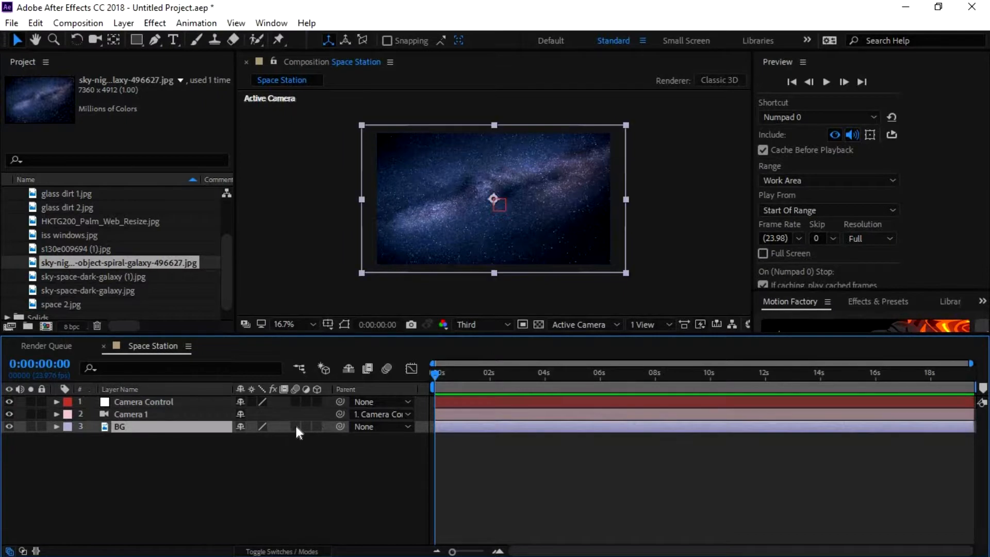
pyautogui.click(317, 426)
# - Set the BG layer's Z position to 20000 and scale the layer up until it fills the frame again
pyautogui.moveTo(489, 196); pyautogui.dragTo(397, 207)
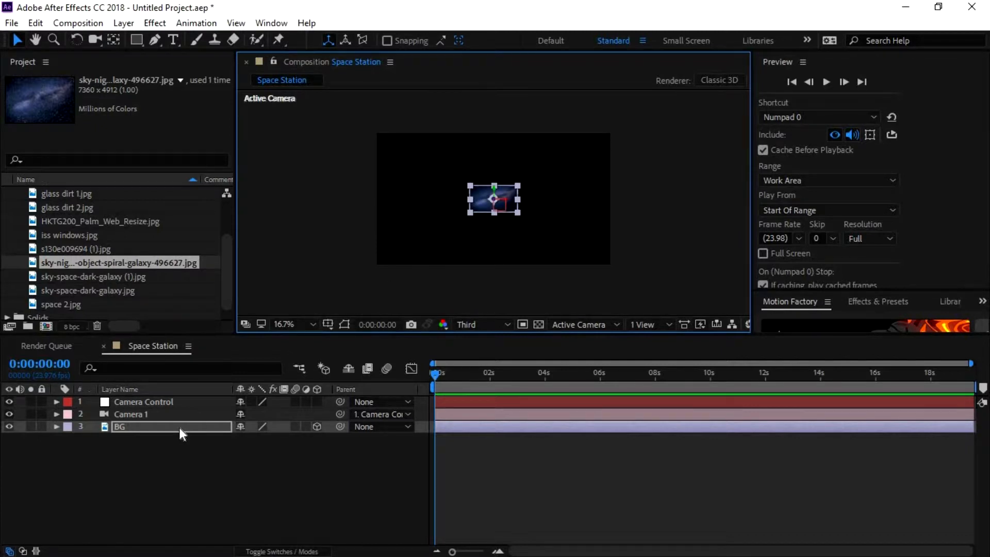
pyautogui.press('p')
pyautogui.click(296, 439)
pyautogui.write('20000')
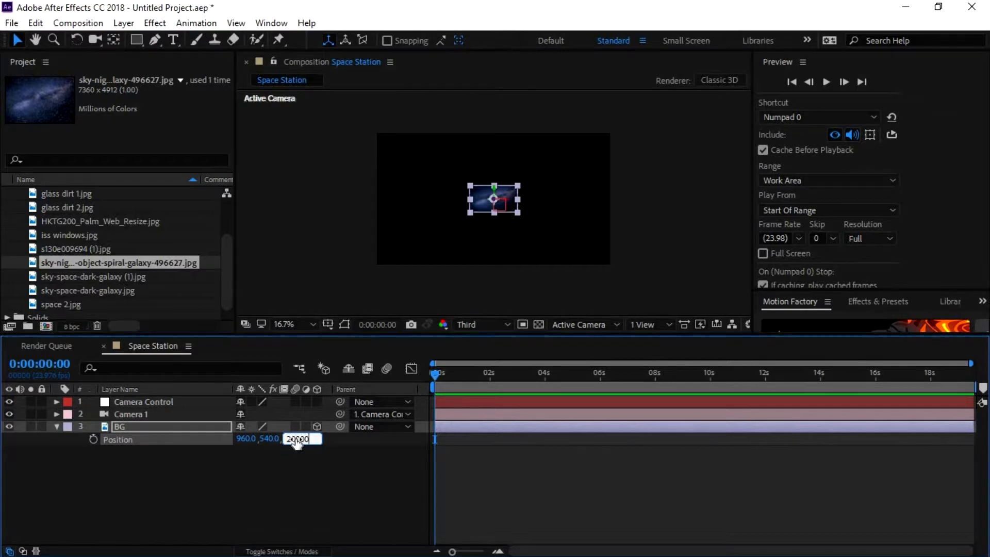
pyautogui.press('Return')
pyautogui.moveTo(482, 204); pyautogui.dragTo(371, 267)
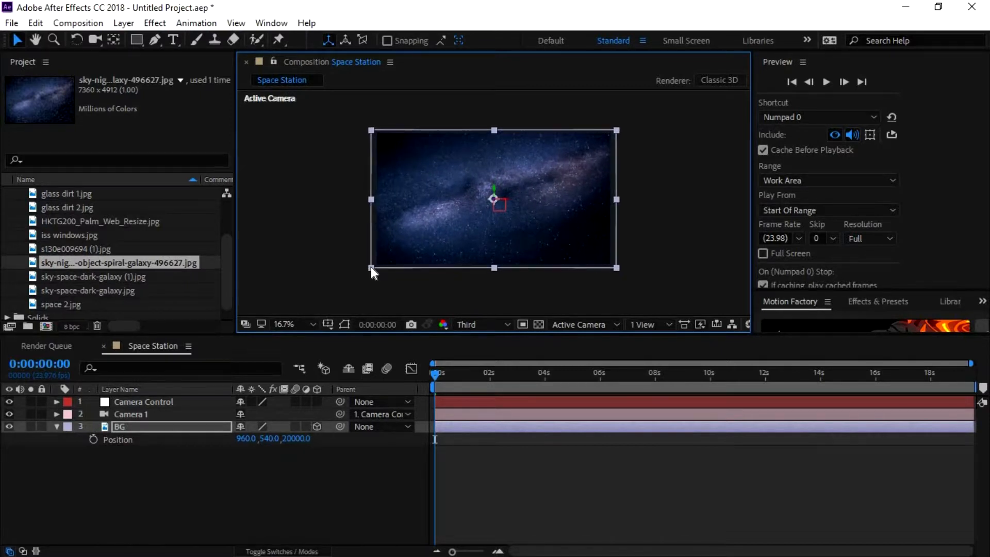
pyautogui.click(383, 271)
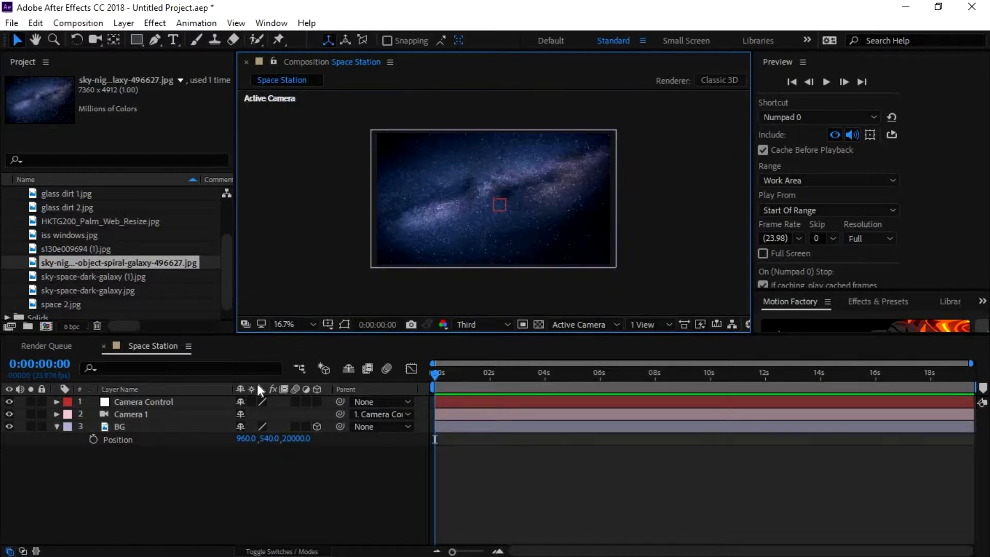
# - Collapse the BG layer's properties and apply the Curves color correction effect to it
pyautogui.click(57, 427)
pyautogui.click(109, 426)
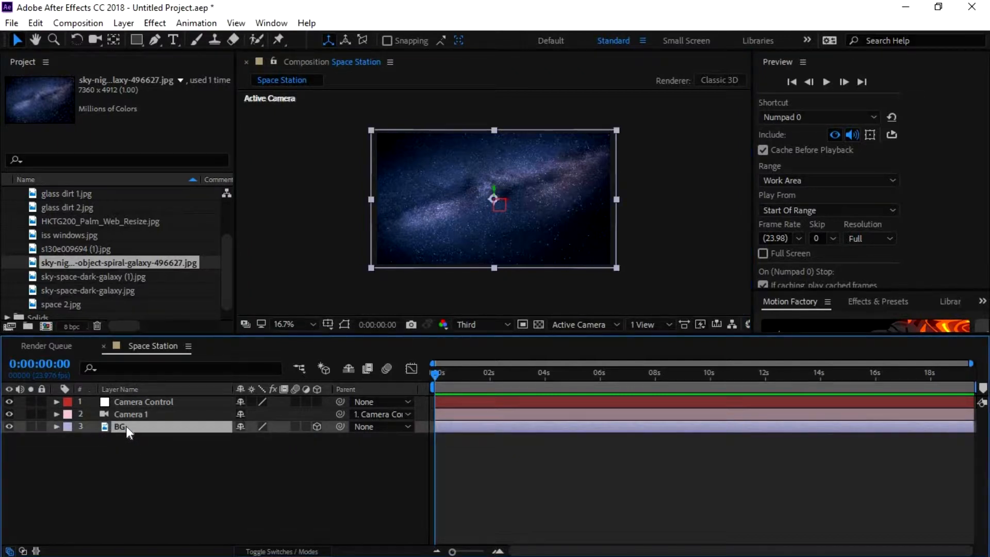
pyautogui.click(156, 24)
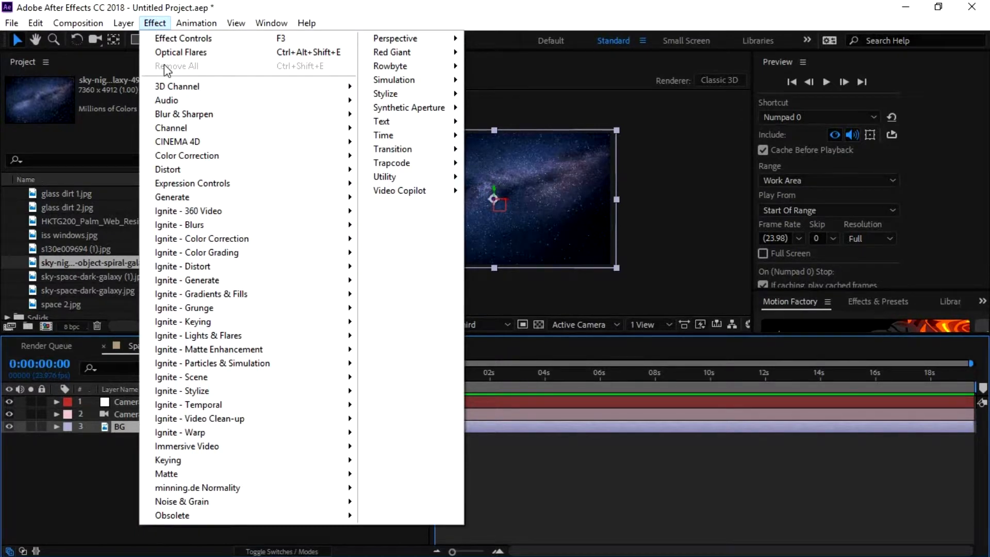
pyautogui.moveTo(188, 157)
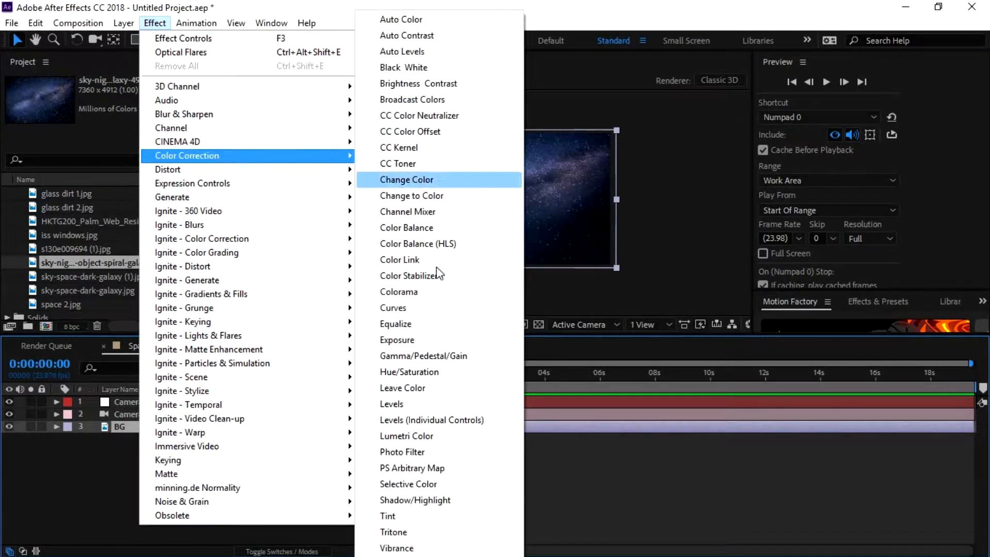
pyautogui.click(438, 309)
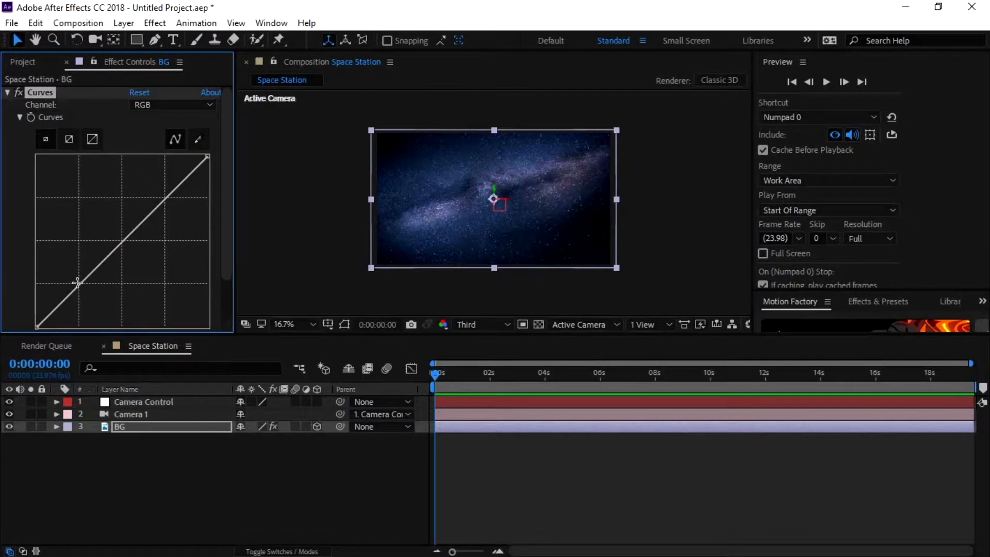
# - Shape BG's RGB curve into an S with lowered shadows, a near-neutral midpoint and raised highlights
pyautogui.moveTo(84, 294)
pyautogui.mouseDown()
pyautogui.moveTo(110, 314)
pyautogui.moveTo(98, 301)
pyautogui.mouseUp()
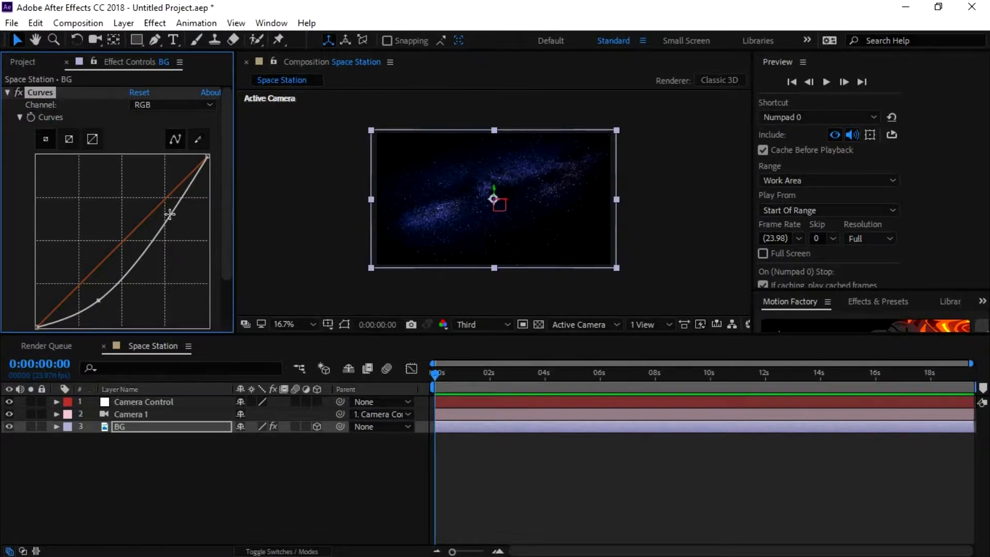
pyautogui.moveTo(177, 217); pyautogui.dragTo(168, 210)
pyautogui.moveTo(153, 193); pyautogui.dragTo(154, 193)
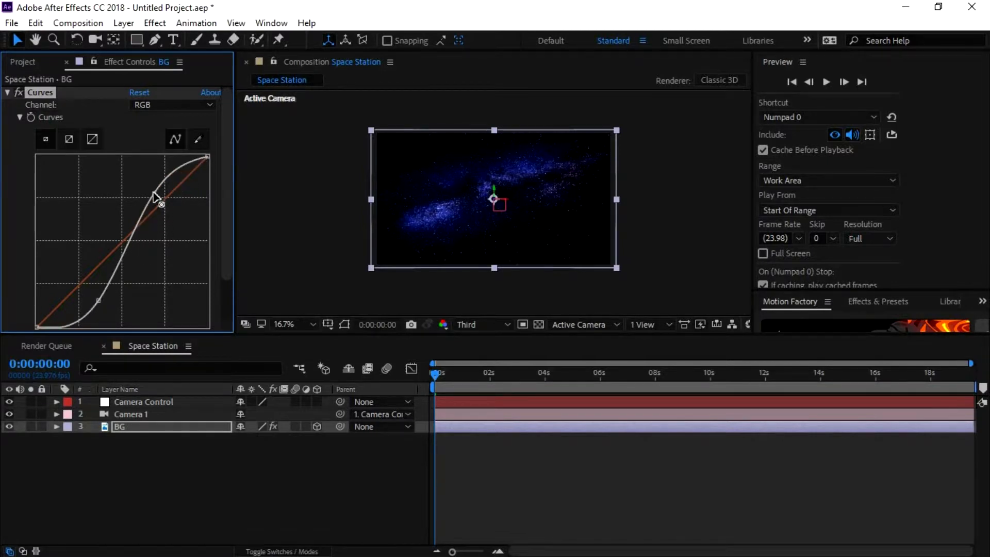
pyautogui.moveTo(120, 249); pyautogui.dragTo(121, 250)
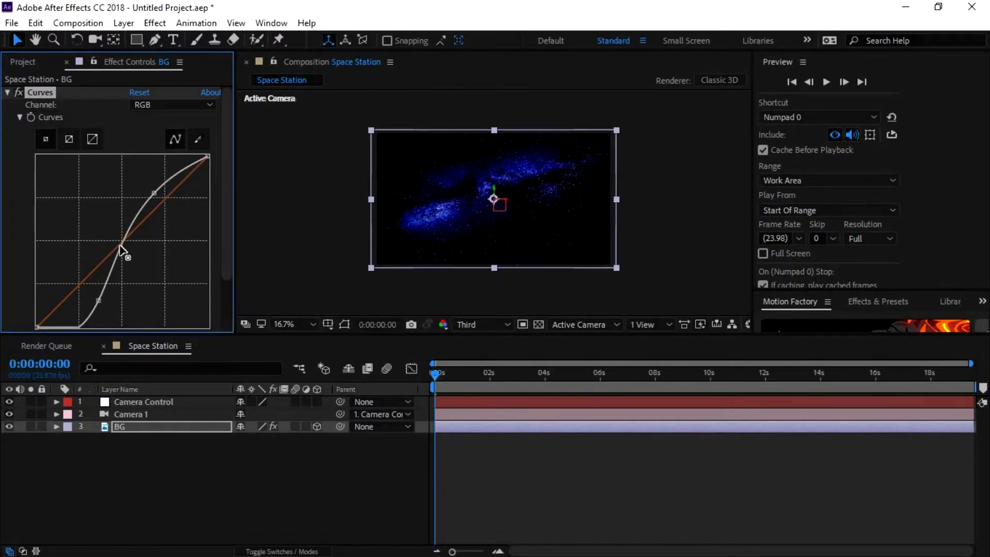
pyautogui.moveTo(98, 300); pyautogui.dragTo(95, 300)
# - Set the composition preview resolution to Full and inspect the graded background
pyautogui.click(457, 324)
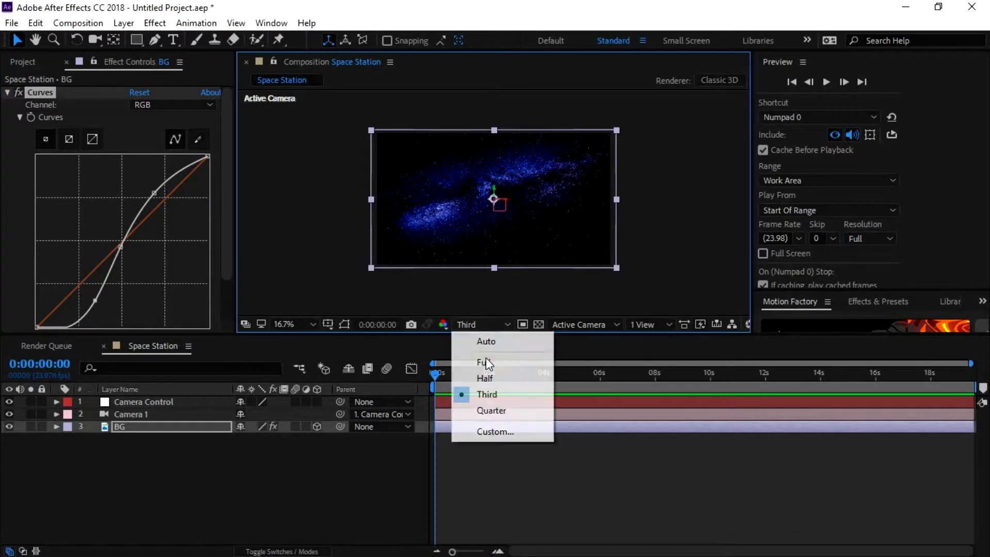
pyautogui.click(486, 358)
pyautogui.scroll(2, 506, 222)
pyautogui.scroll(-2, 335, 242)
pyautogui.click(317, 242)
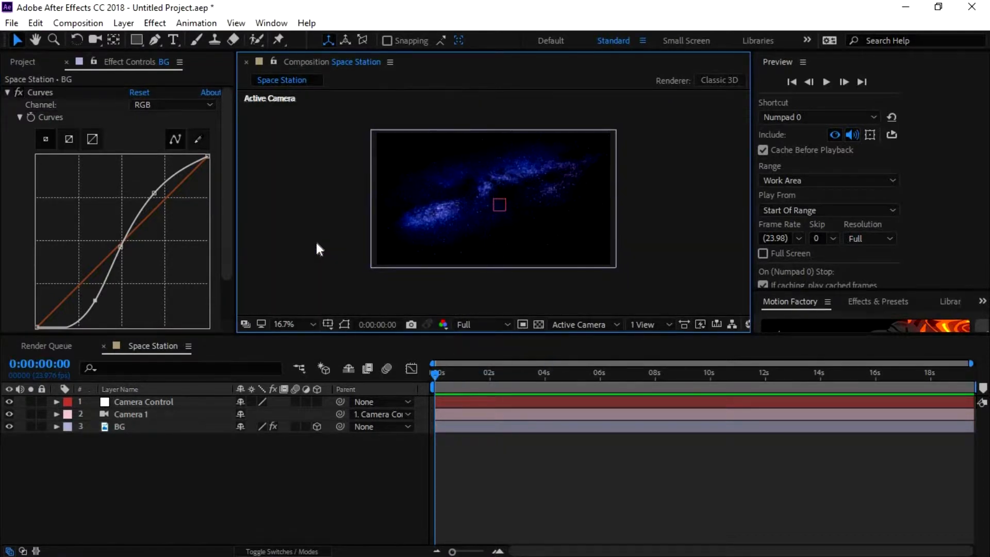
# - Fine-tune the highlight, midtone and shadow points of BG's RGB curve, lifting the shadow point slightly, and inspect the background
pyautogui.moveTo(153, 194)
pyautogui.mouseDown()
pyautogui.moveTo(141, 181)
pyautogui.moveTo(155, 193)
pyautogui.mouseUp()
pyautogui.moveTo(121, 249)
pyautogui.mouseDown()
pyautogui.moveTo(134, 261)
pyautogui.moveTo(123, 251)
pyautogui.mouseUp()
pyautogui.moveTo(94, 302)
pyautogui.mouseDown()
pyautogui.moveTo(110, 316)
pyautogui.moveTo(94, 297)
pyautogui.mouseUp()
pyautogui.click(342, 251)
pyautogui.scroll(-1, 450, 203)
pyautogui.scroll(2, 450, 206)
pyautogui.scroll(1, 450, 209)
pyautogui.scroll(-2, 450, 208)
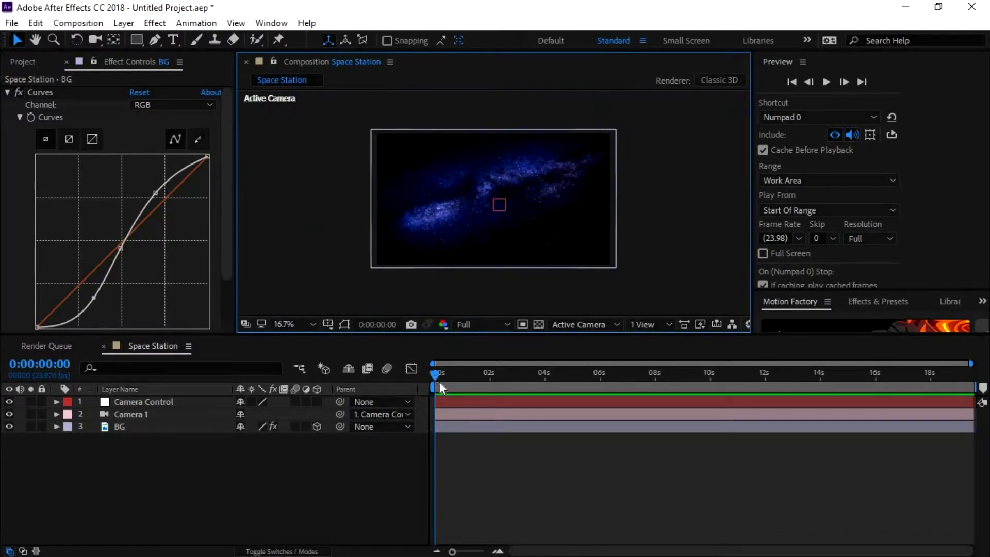
# - Add Blue Planet Pic.jpg from the Footage folder to the timeline beneath the BG layer
pyautogui.click(20, 62)
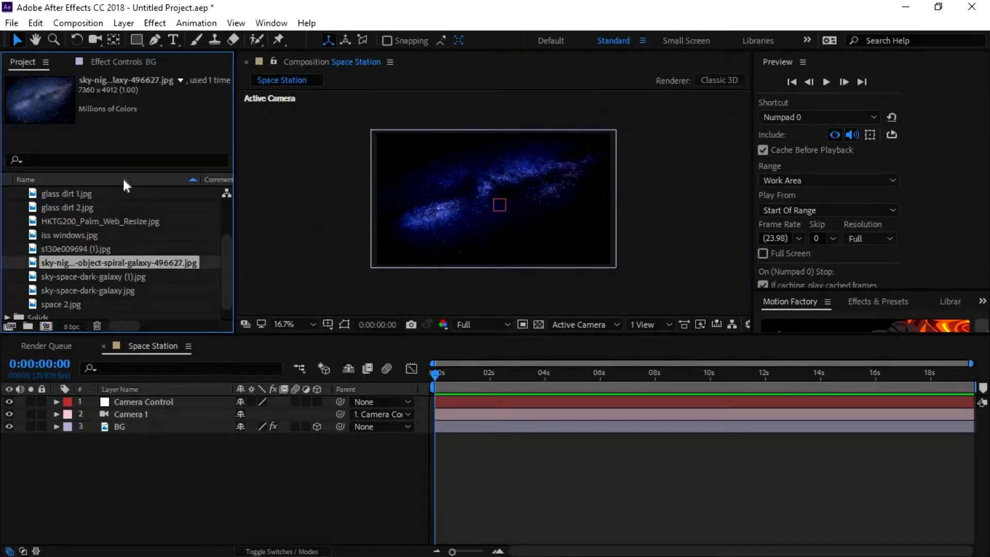
pyautogui.scroll(1, 77, 216)
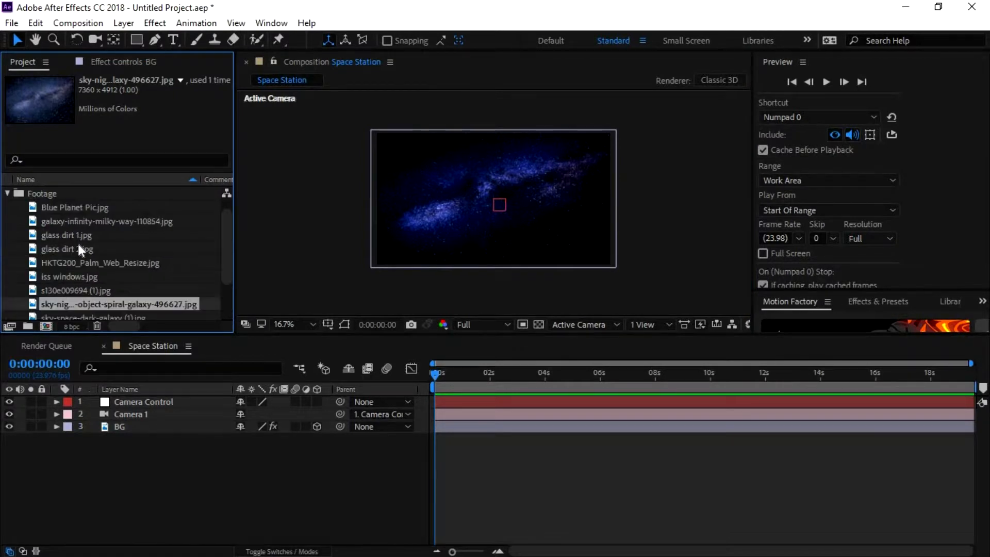
pyautogui.scroll(-1, 82, 263)
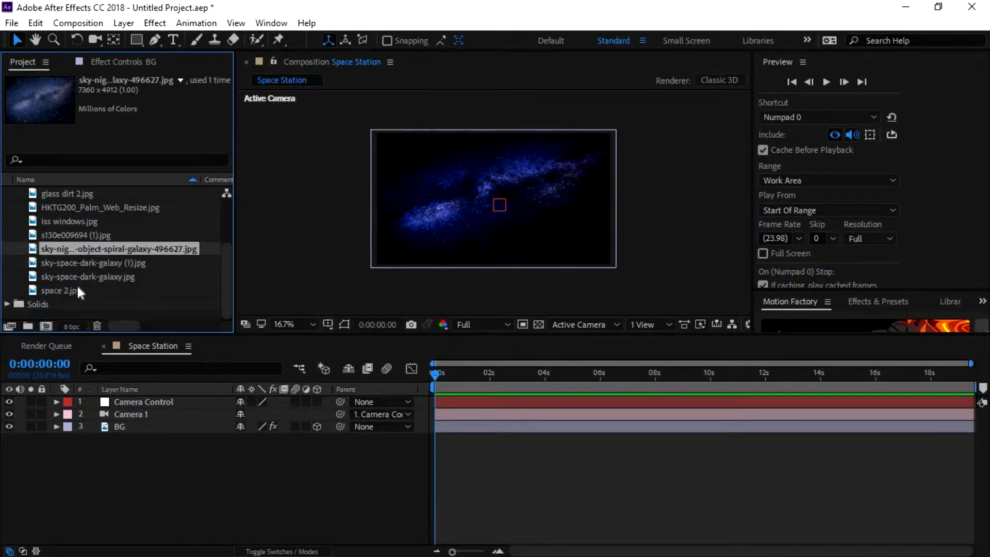
pyautogui.scroll(2, 82, 232)
pyautogui.click(79, 221)
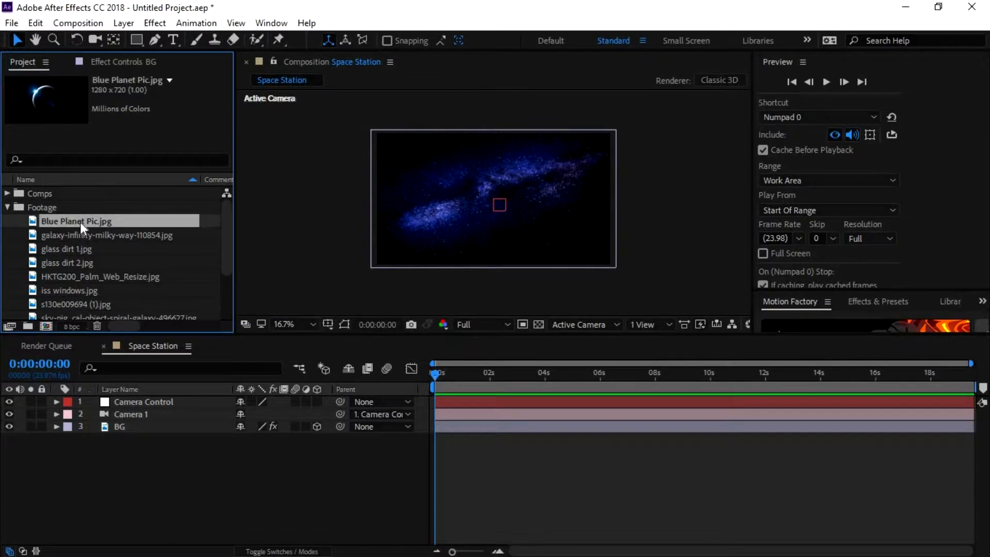
pyautogui.moveTo(80, 221); pyautogui.dragTo(113, 441)
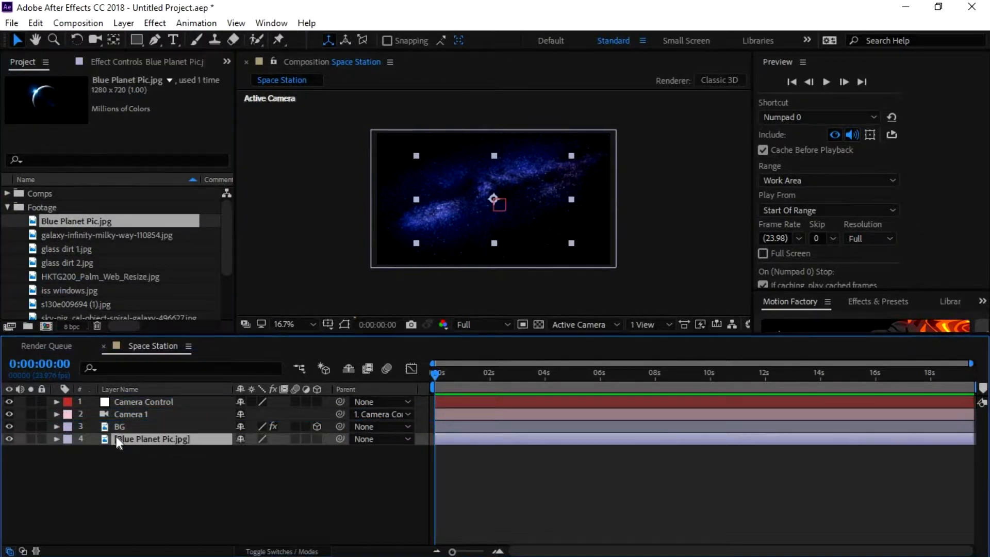
# - Move the Blue Planet Pic.jpg layer above BG, show the blending mode column and set the planet's mode to Screen
pyautogui.hotkey('ctrl', ']')
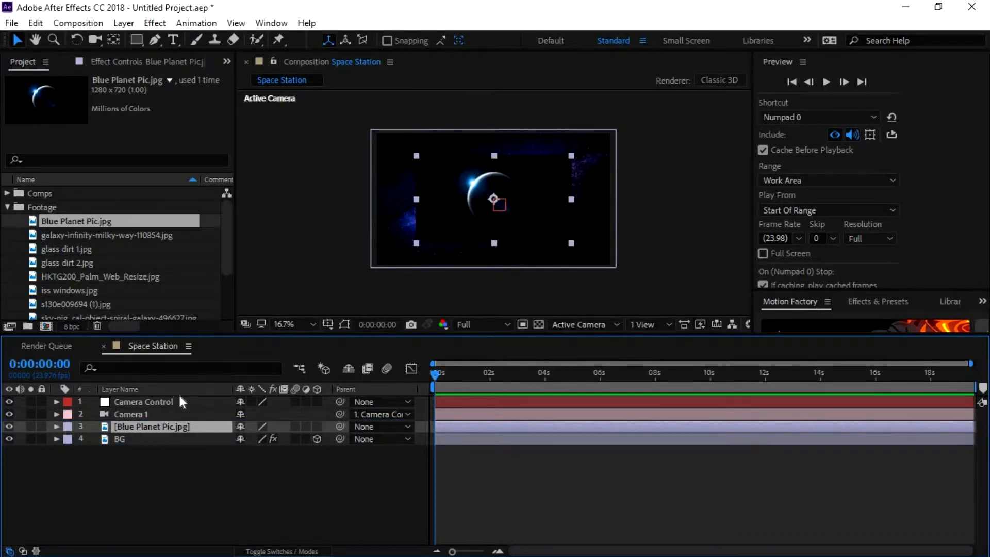
pyautogui.press('F4')
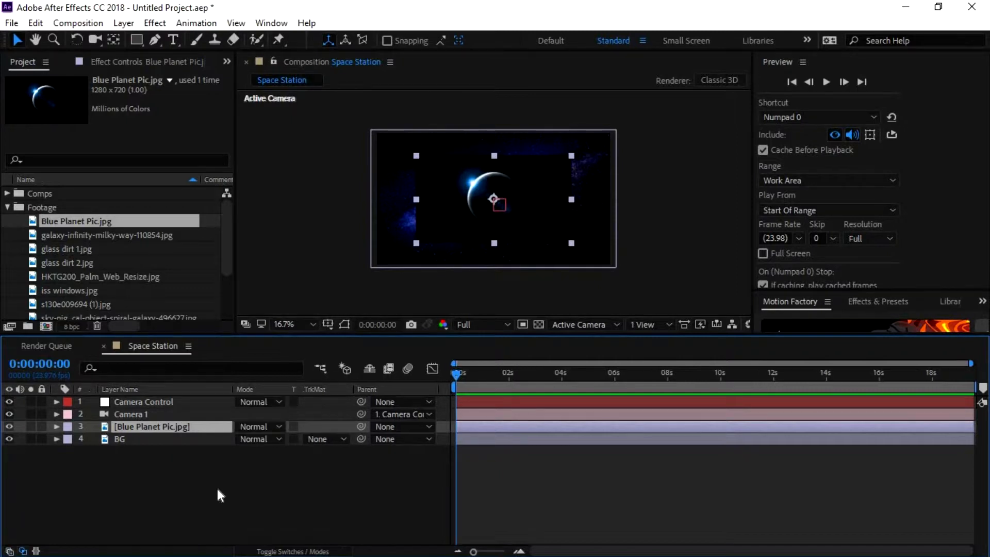
pyautogui.click(272, 551)
pyautogui.click(272, 550)
pyautogui.click(261, 428)
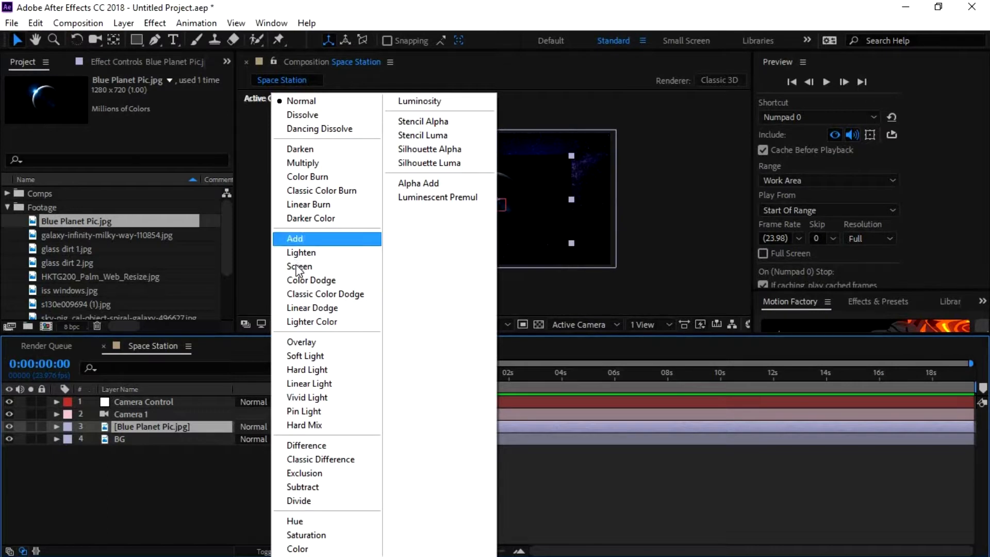
pyautogui.press('Return')
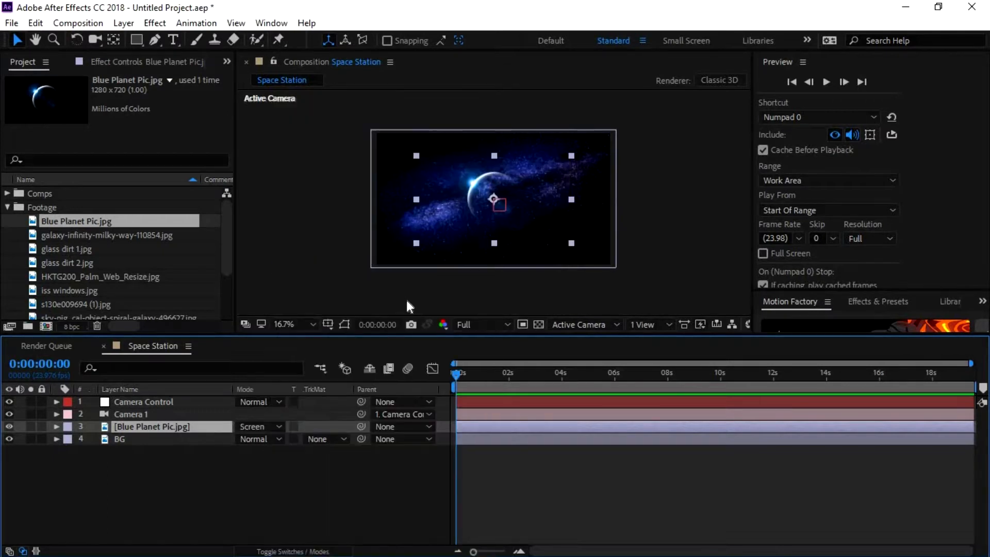
# - Try Multiply as the Blue Planet Pic.jpg layer's blending mode, then set it to Add
pyautogui.click(265, 426)
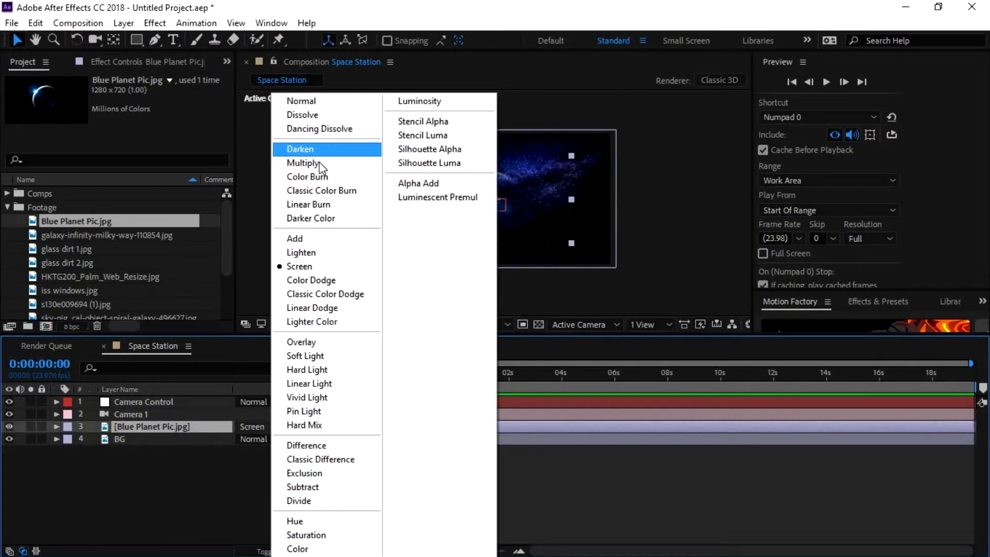
pyautogui.press('Return')
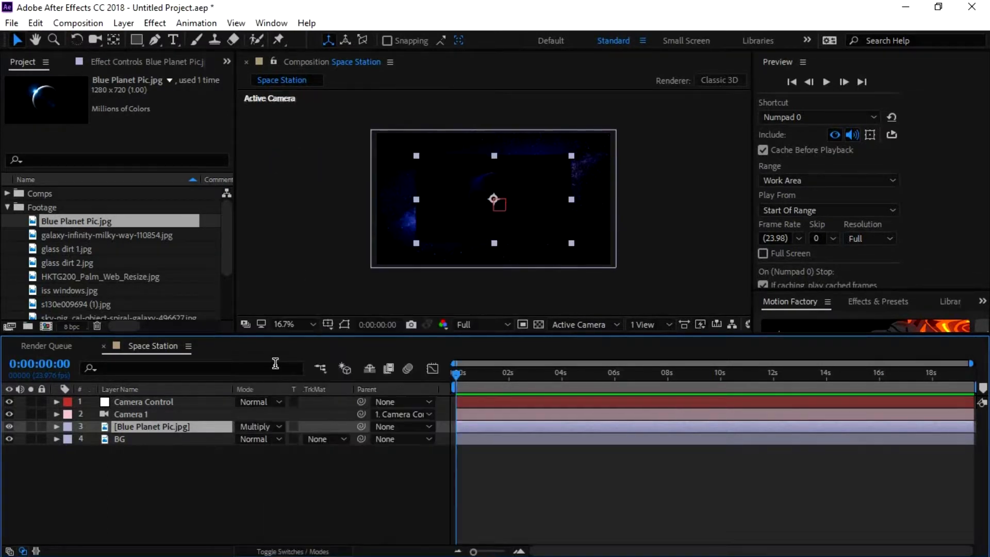
pyautogui.click(264, 427)
pyautogui.click(308, 240)
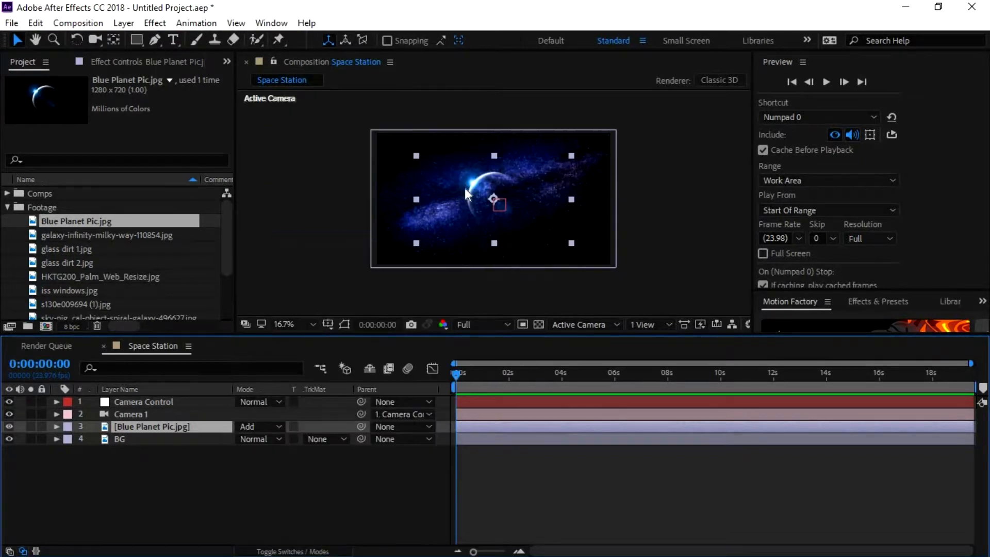
# - Move the planet image to the lower-right corner of the composition frame and inspect its placement
pyautogui.click(488, 216)
pyautogui.moveTo(488, 216); pyautogui.dragTo(579, 263)
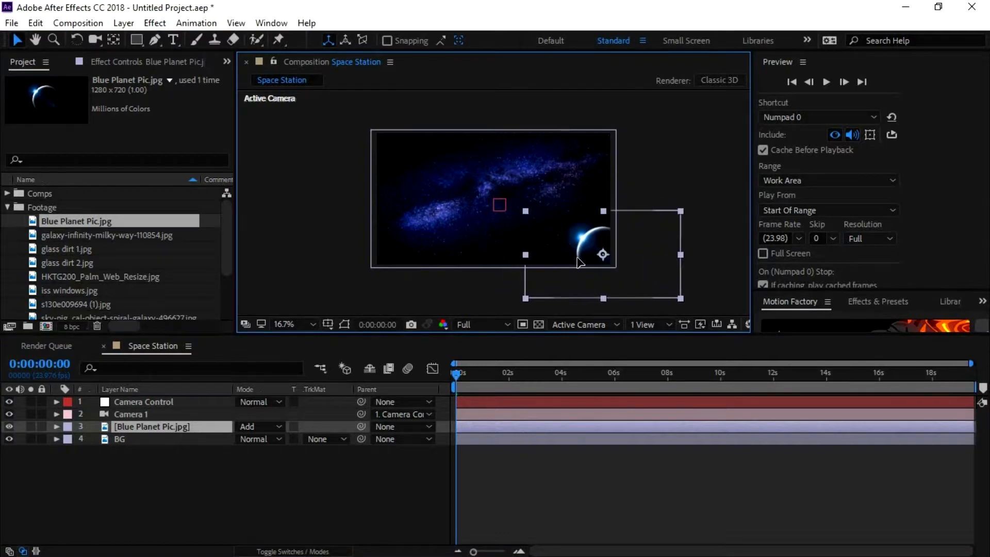
pyautogui.click(694, 171)
pyautogui.scroll(2, 652, 241)
pyautogui.scroll(-2, 648, 240)
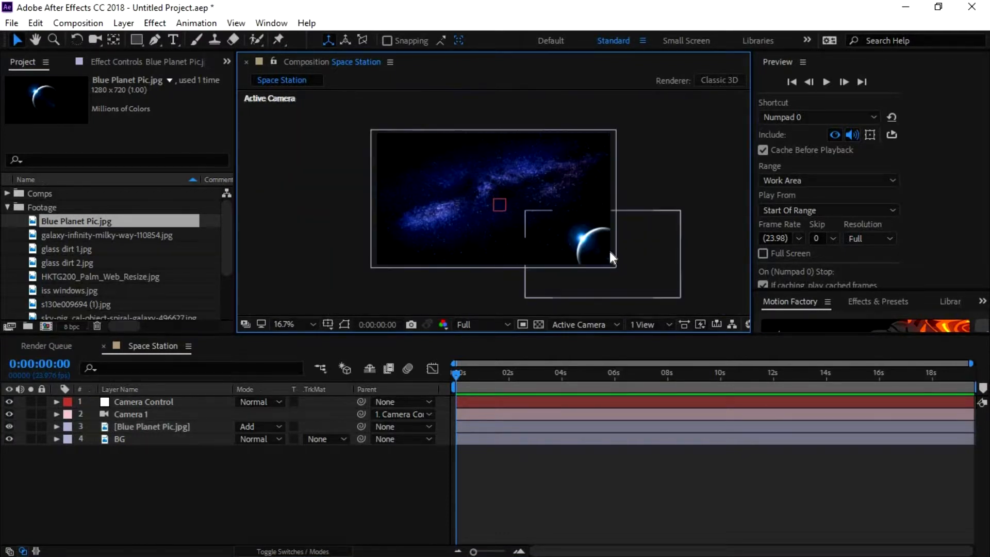
# - Enlarge the planet image in the frame's lower-right corner and inspect it up close
pyautogui.click(612, 256)
pyautogui.moveTo(524, 298); pyautogui.dragTo(490, 317)
pyautogui.click(654, 196)
pyautogui.scroll(2, 648, 230)
pyautogui.scroll(-2, 648, 230)
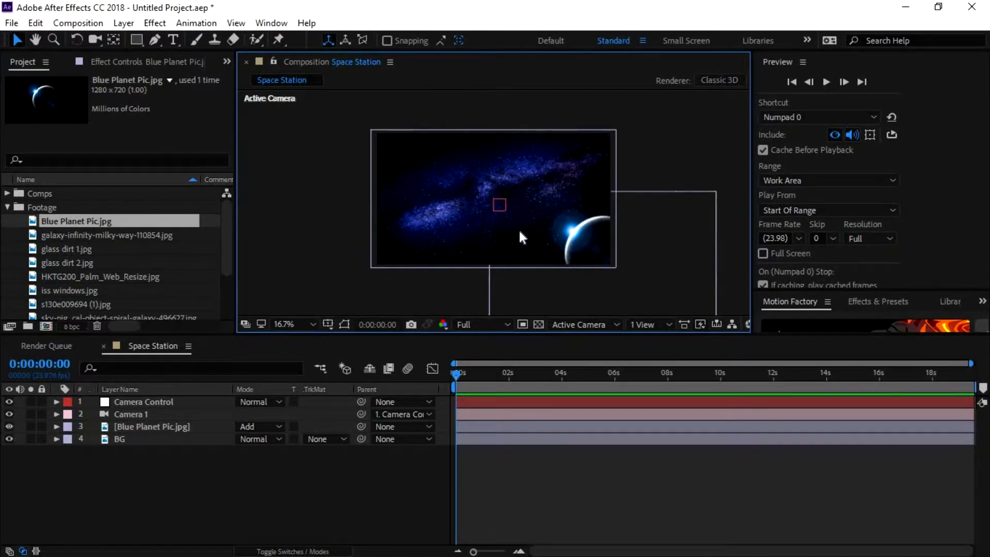
pyautogui.scroll(2, 571, 255)
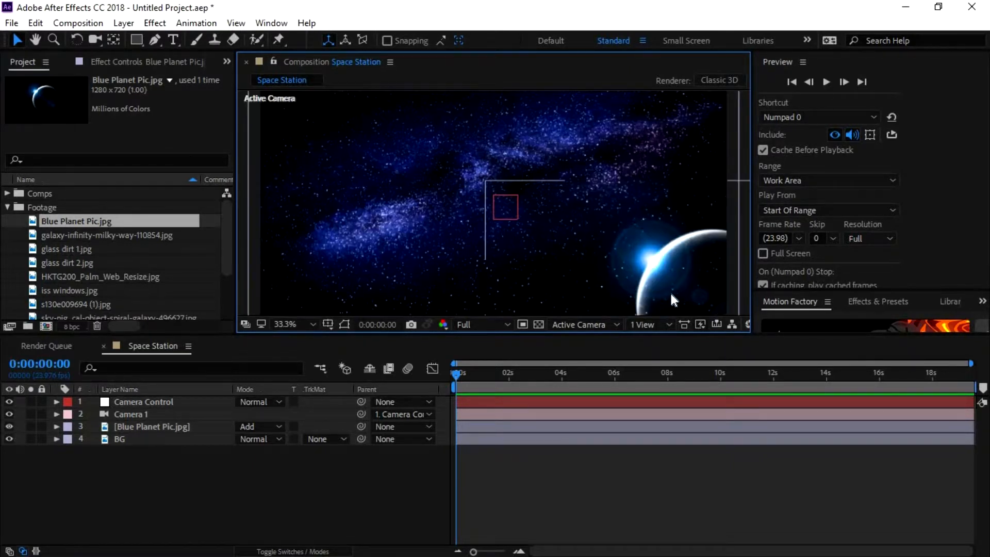
pyautogui.moveTo(669, 290); pyautogui.dragTo(590, 253)
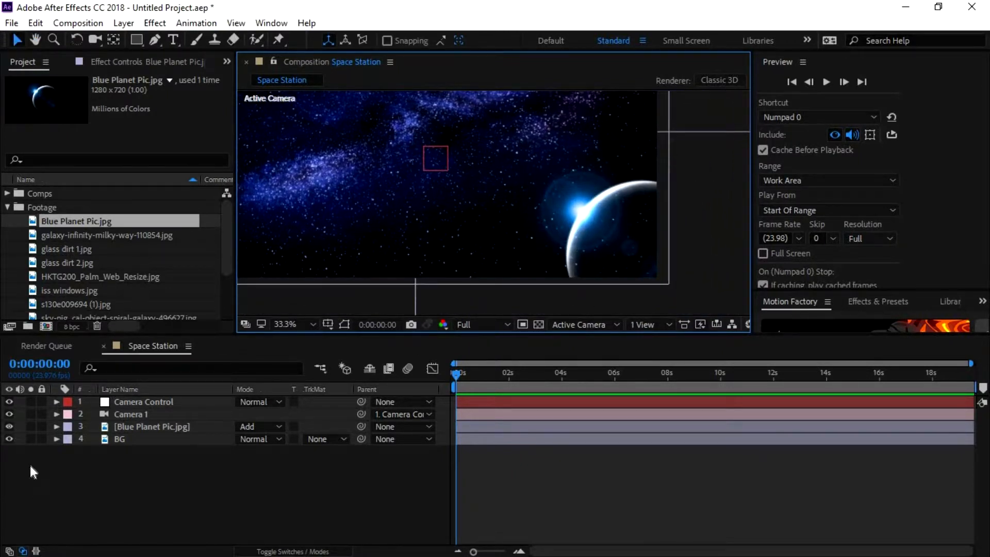
# - Apply the Curves effect to the Blue Planet Pic.jpg layer
pyautogui.click(141, 426)
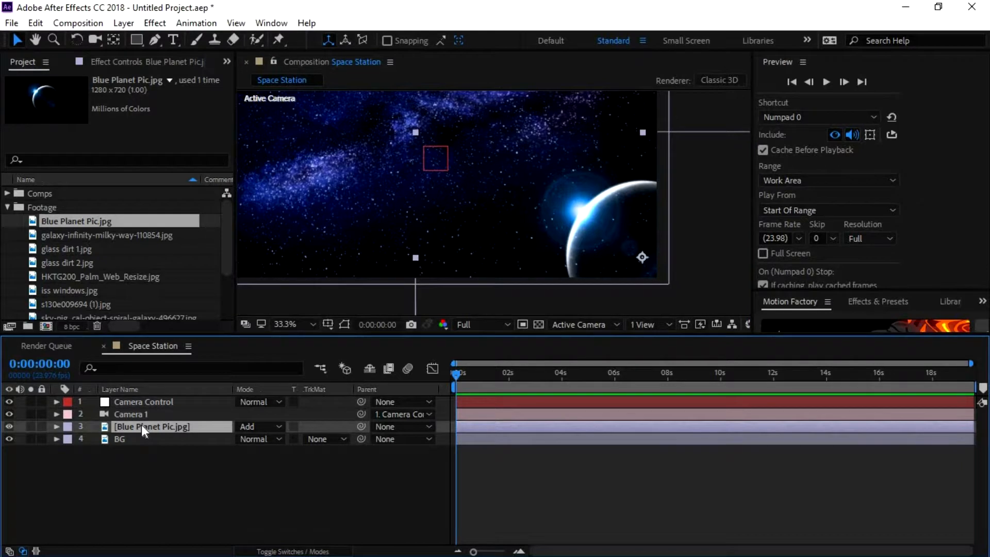
pyautogui.click(676, 261)
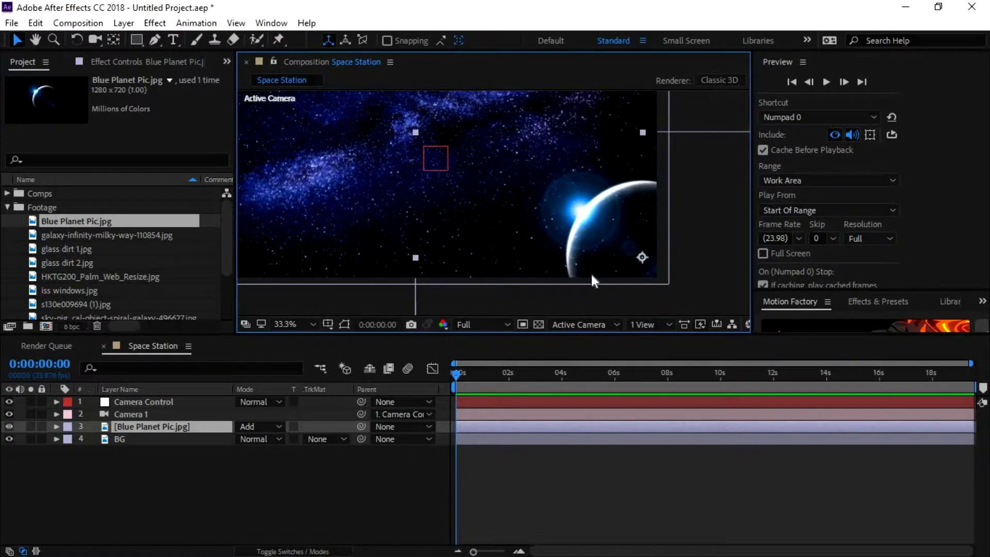
pyautogui.press(',')
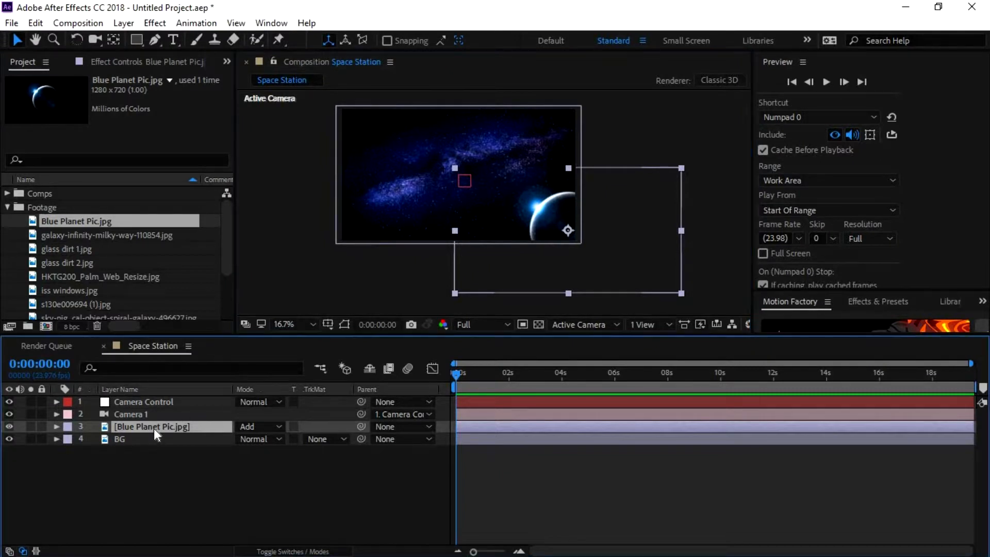
pyautogui.hotkey('ctrl', 'space')
pyautogui.write('curves')
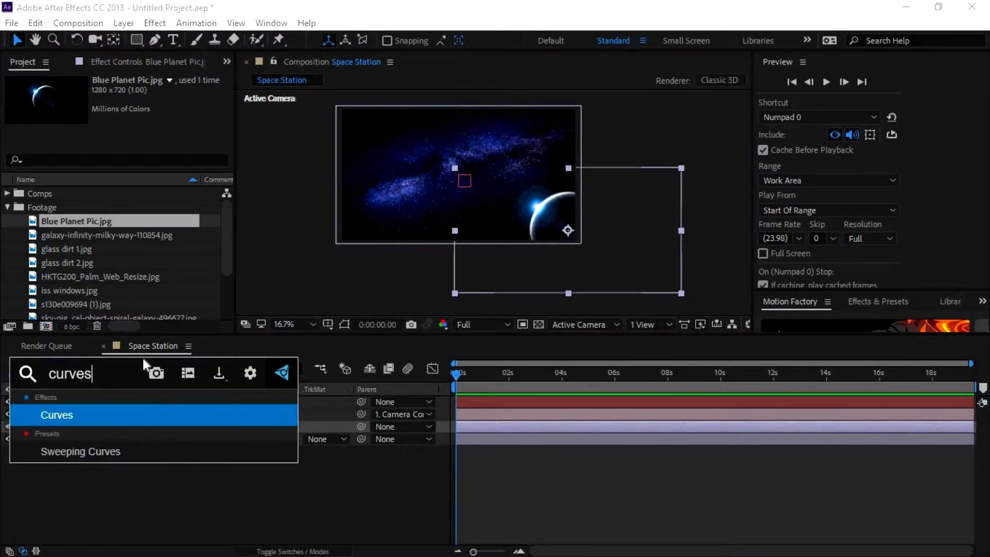
pyautogui.press('Return')
# - Pull the planet layer's RGB curve strongly downward to crush its shadows, and inspect the result up close
pyautogui.moveTo(80, 284); pyautogui.dragTo(113, 311)
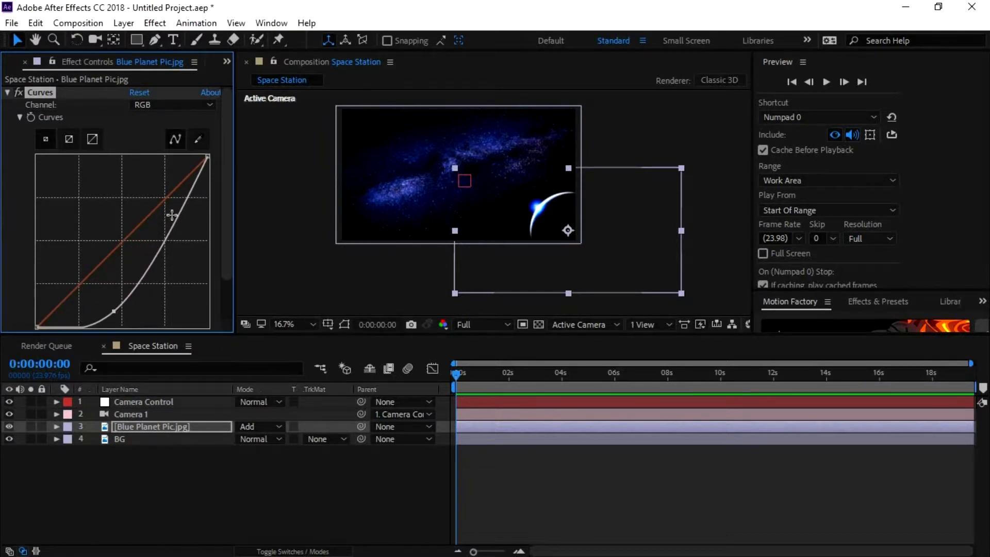
pyautogui.moveTo(188, 243); pyautogui.dragTo(175, 219)
pyautogui.moveTo(117, 315)
pyautogui.mouseDown()
pyautogui.moveTo(137, 330)
pyautogui.moveTo(128, 320)
pyautogui.mouseUp()
pyautogui.press('.')
pyautogui.press('.')
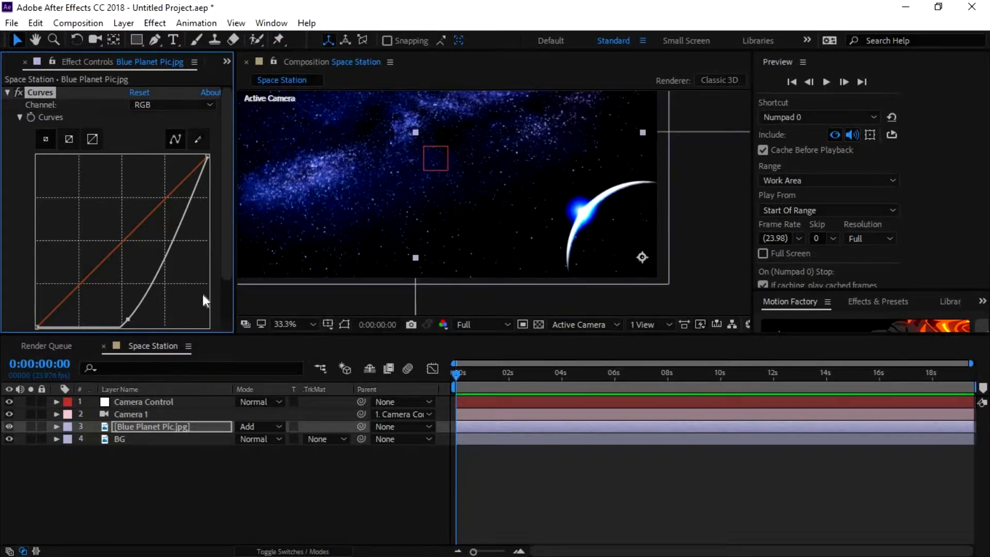
# - Lower the midtones of the planet layer's Blue channel curve
pyautogui.click(166, 106)
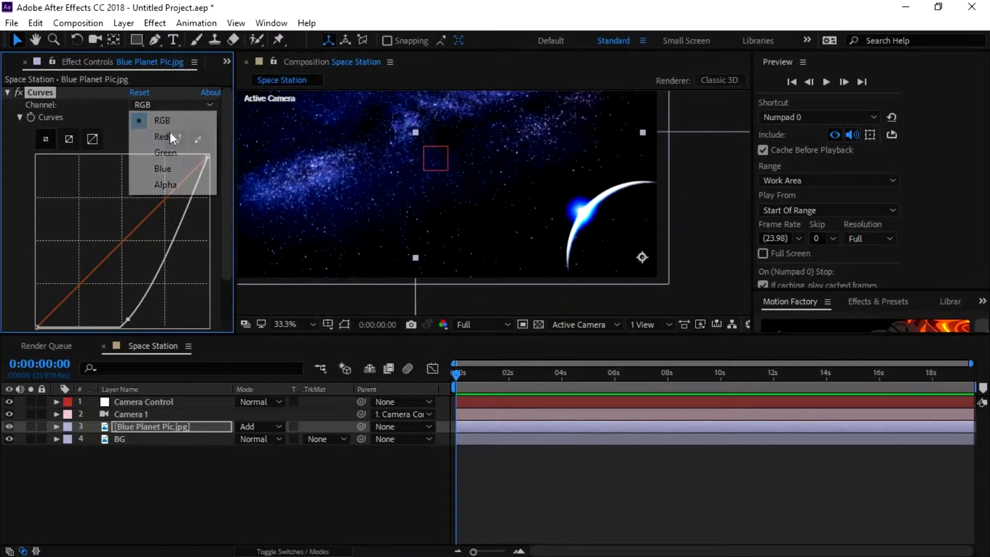
pyautogui.click(170, 169)
pyautogui.moveTo(120, 244); pyautogui.dragTo(165, 250)
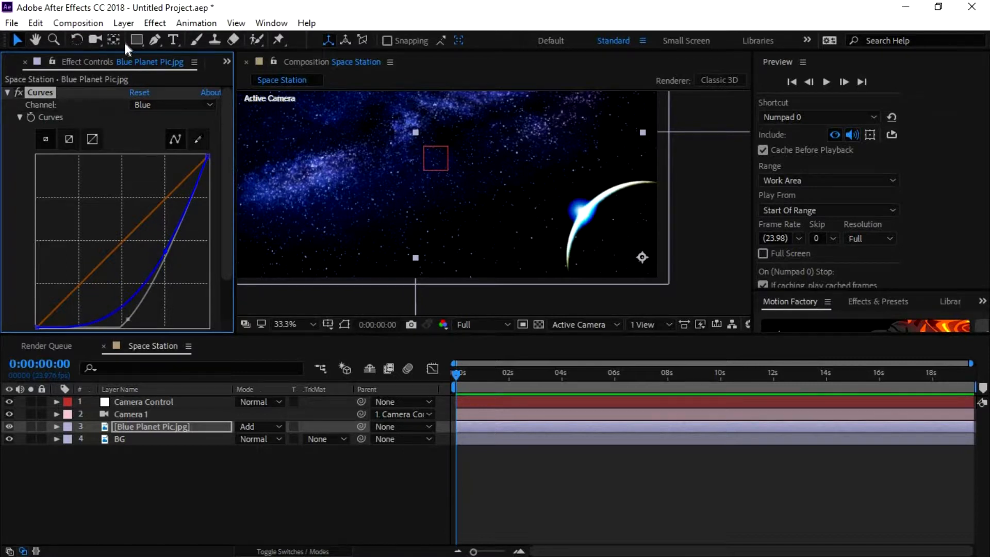
# - Draw a closed Pen tool mask on Blue Planet Pic.jpg, following the planet's bright edge and enclosing its dark side
pyautogui.click(154, 41)
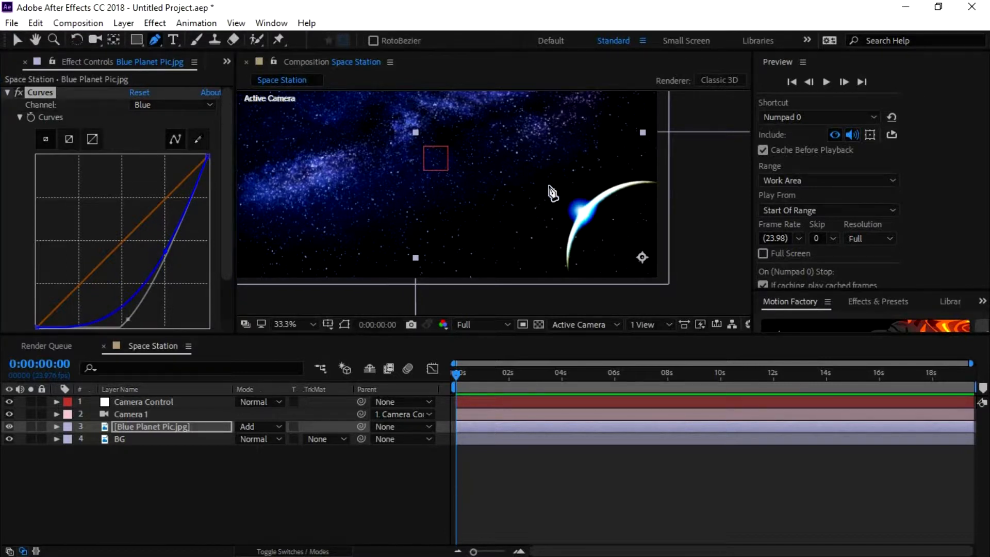
pyautogui.click(143, 428)
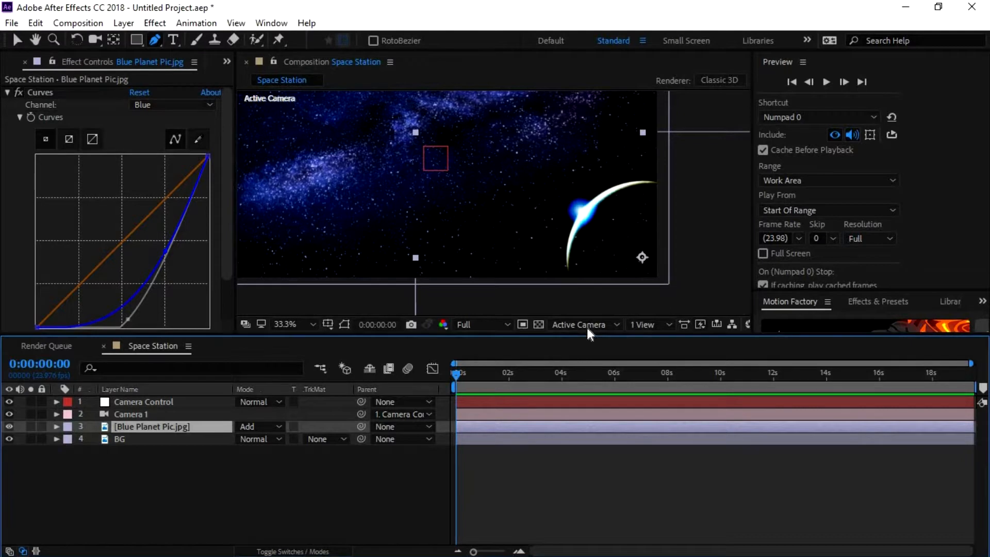
pyautogui.click(567, 266)
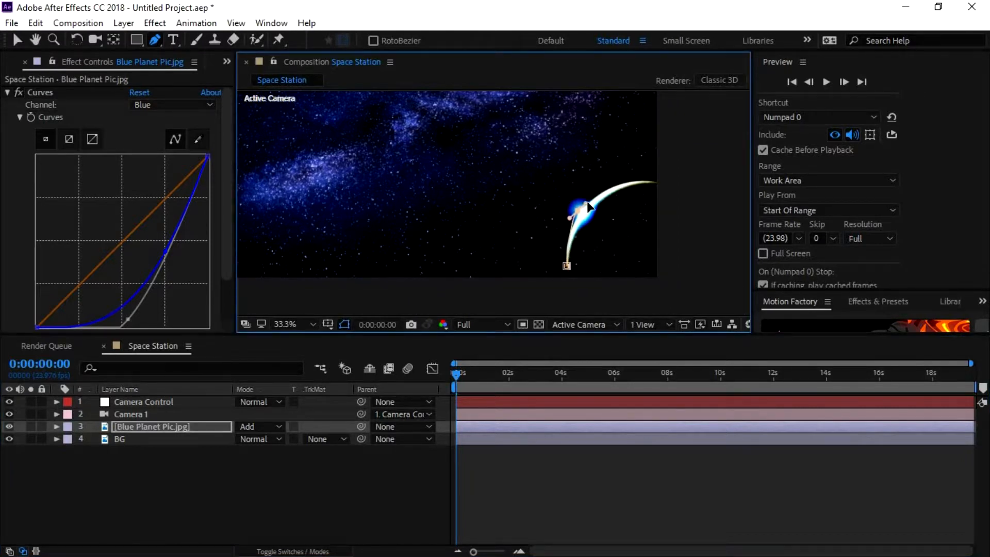
pyautogui.moveTo(576, 212); pyautogui.dragTo(580, 211)
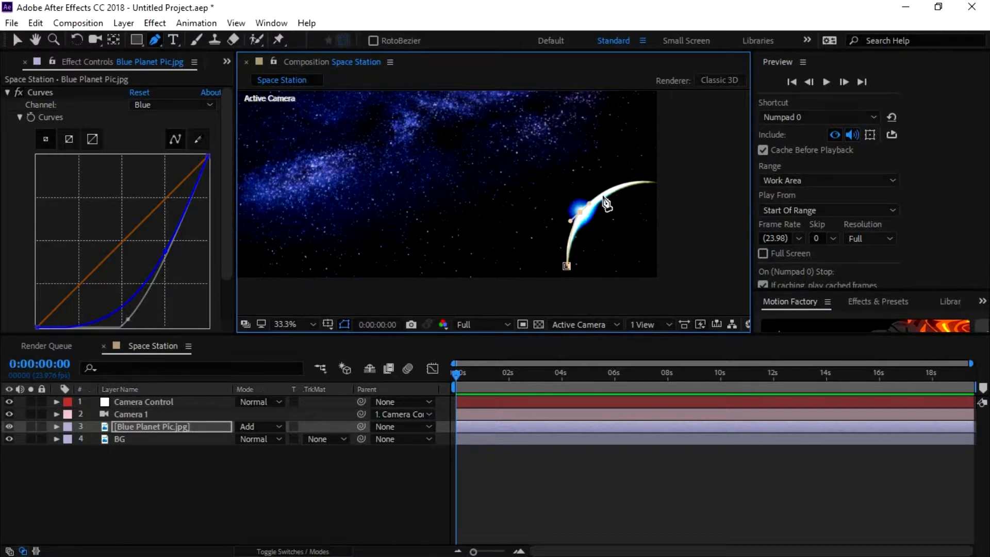
pyautogui.moveTo(606, 190); pyautogui.dragTo(655, 182)
pyautogui.click(665, 210)
pyautogui.click(665, 259)
pyautogui.moveTo(662, 284); pyautogui.dragTo(626, 290)
pyautogui.click(588, 285)
pyautogui.click(576, 284)
pyautogui.click(566, 266)
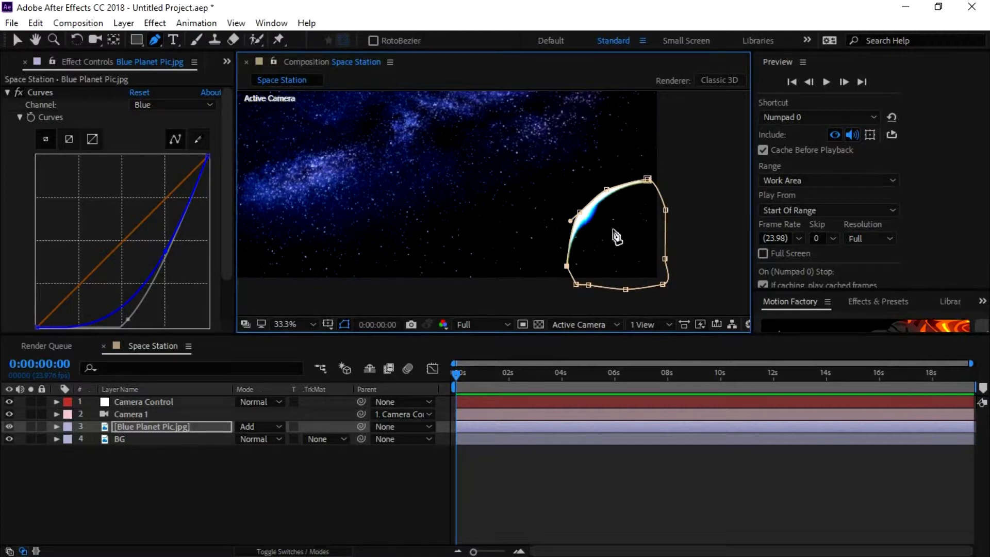
# - Check the planet with its mask outline hidden and set Mask 1's feather to 23 pixels
pyautogui.click(344, 324)
pyautogui.click(344, 323)
pyautogui.click(344, 323)
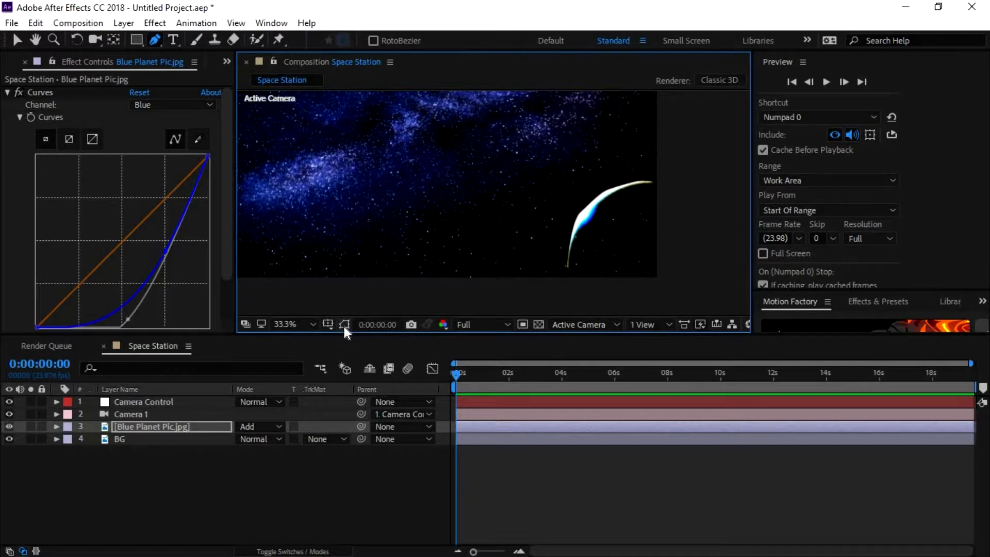
pyautogui.click(344, 325)
pyautogui.click(189, 425)
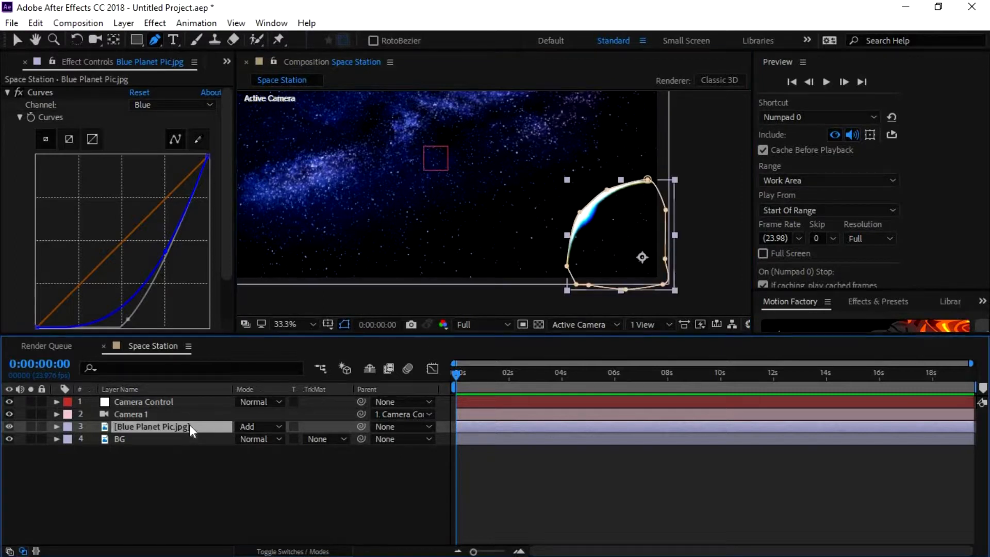
pyautogui.press('m')
pyautogui.click(118, 438)
pyautogui.press('f')
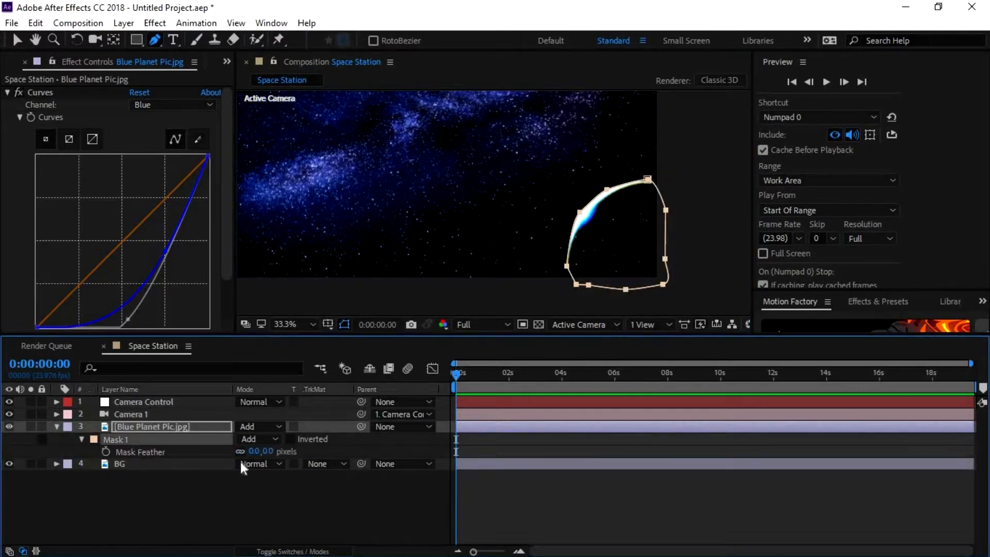
pyautogui.click(343, 326)
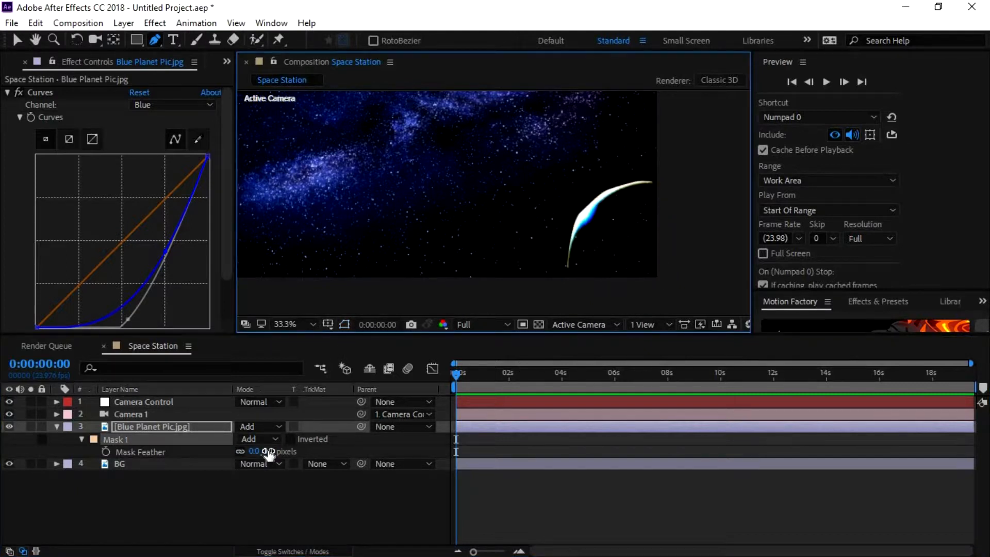
pyautogui.moveTo(269, 451)
pyautogui.mouseDown()
pyautogui.moveTo(311, 453)
pyautogui.moveTo(270, 451)
pyautogui.moveTo(286, 452)
pyautogui.mouseUp()
# - Delete the Blue Planet Pic.jpg layer from the Space Station composition
pyautogui.click(57, 426)
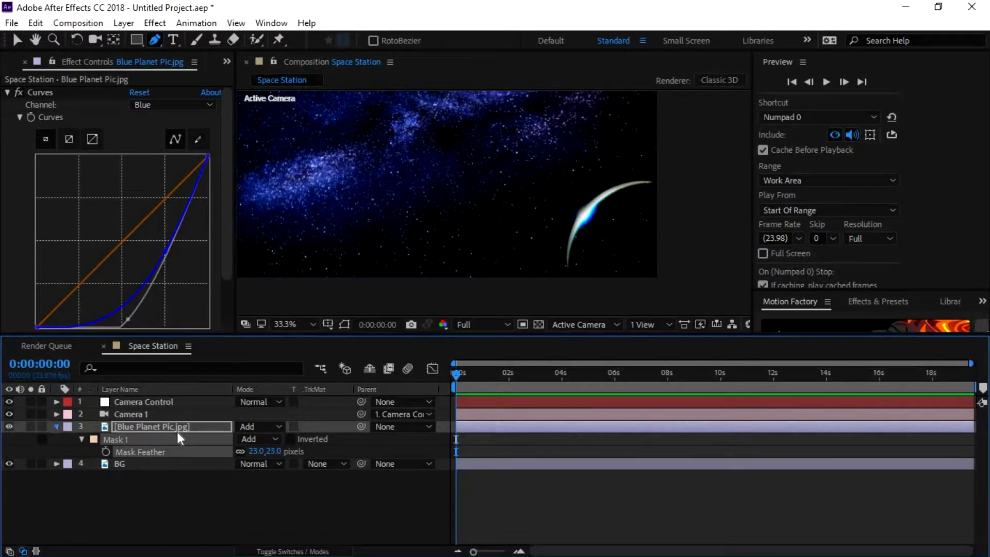
pyautogui.click(178, 426)
pyautogui.press('Delete')
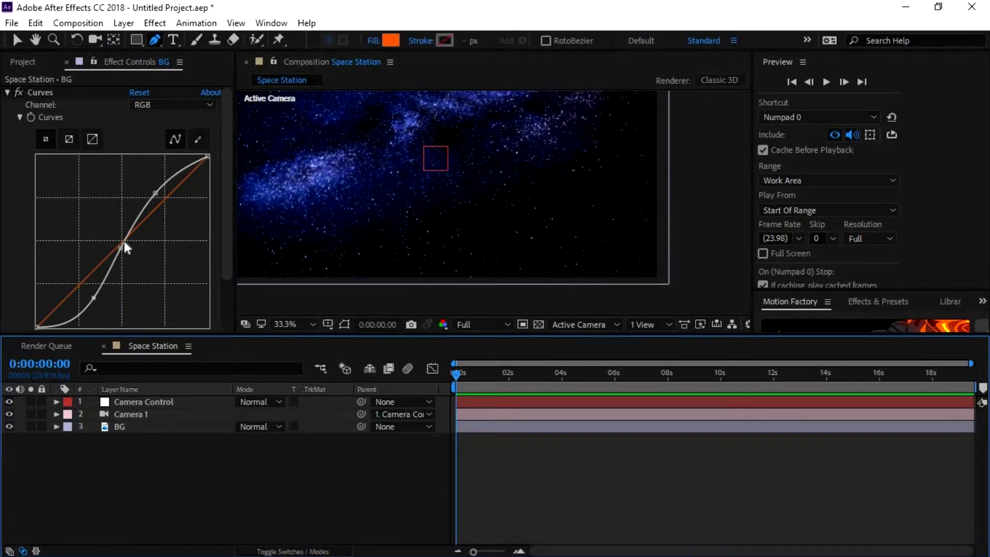
# - Preview the images in the project's Footage folder one by one, from the milky way picture down to space 2.jpg
pyautogui.click(23, 62)
pyautogui.click(103, 234)
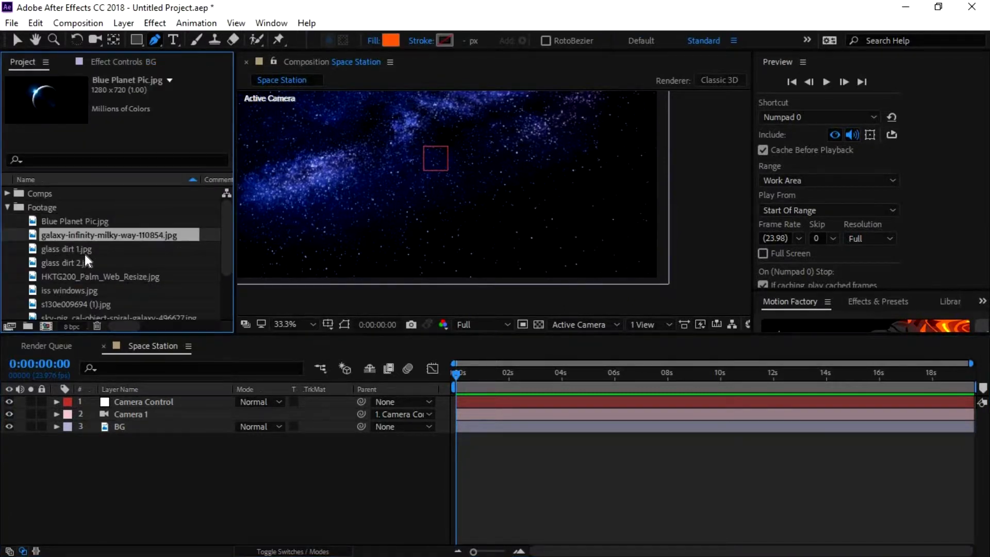
pyautogui.click(76, 247)
pyautogui.click(81, 263)
pyautogui.click(85, 277)
pyautogui.click(88, 293)
pyautogui.click(93, 313)
pyautogui.scroll(-1, 82, 273)
pyautogui.click(82, 286)
pyautogui.click(88, 302)
pyautogui.scroll(-1, 81, 284)
pyautogui.click(79, 288)
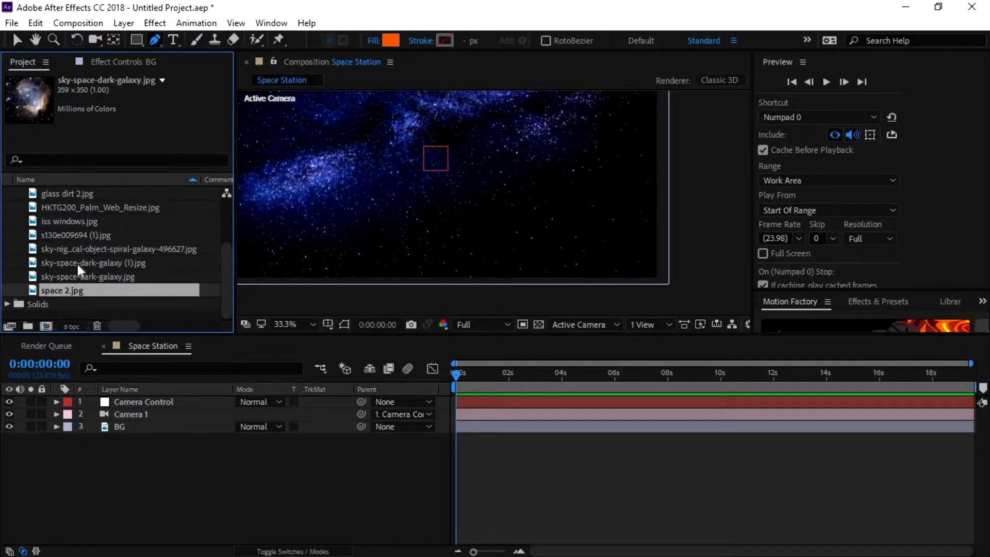
# - Add sky-space-dark-galaxy (1).jpg from the Footage folder to the timeline directly above the BG layer
pyautogui.click(78, 263)
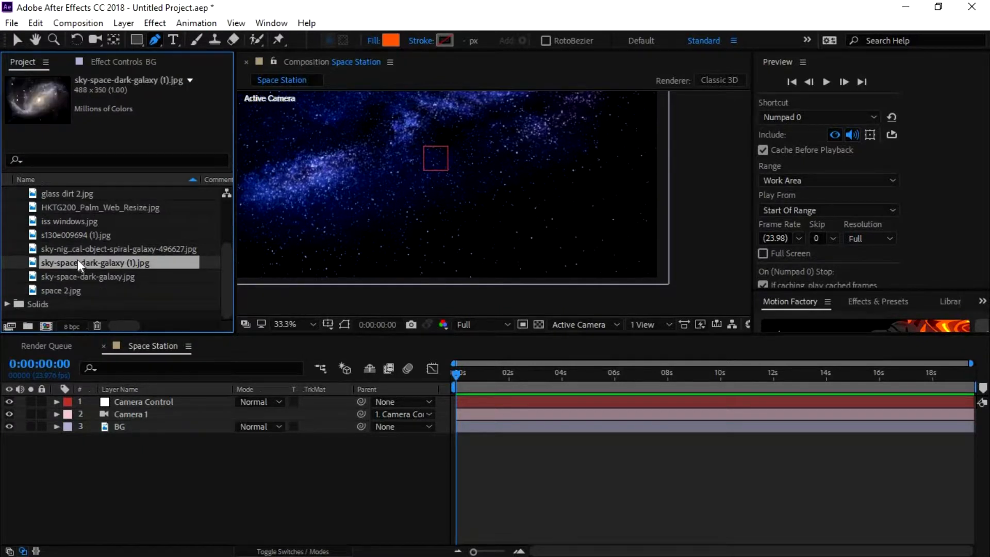
pyautogui.click(77, 247)
pyautogui.moveTo(76, 258); pyautogui.dragTo(111, 423)
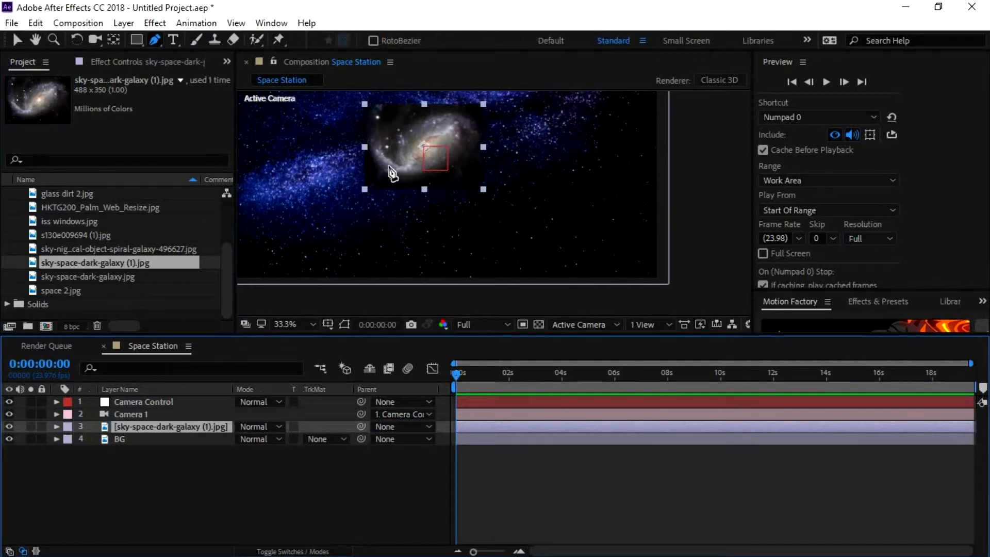
# - Try the Screen blend mode on the sky-space-dark-galaxy (1).jpg layer and return it to Normal
pyautogui.click(258, 427)
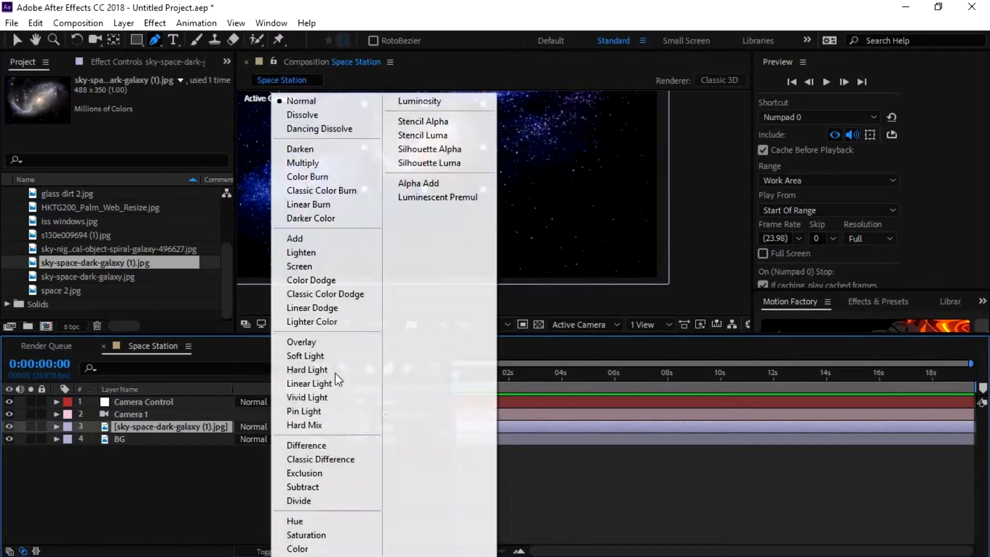
pyautogui.click(314, 266)
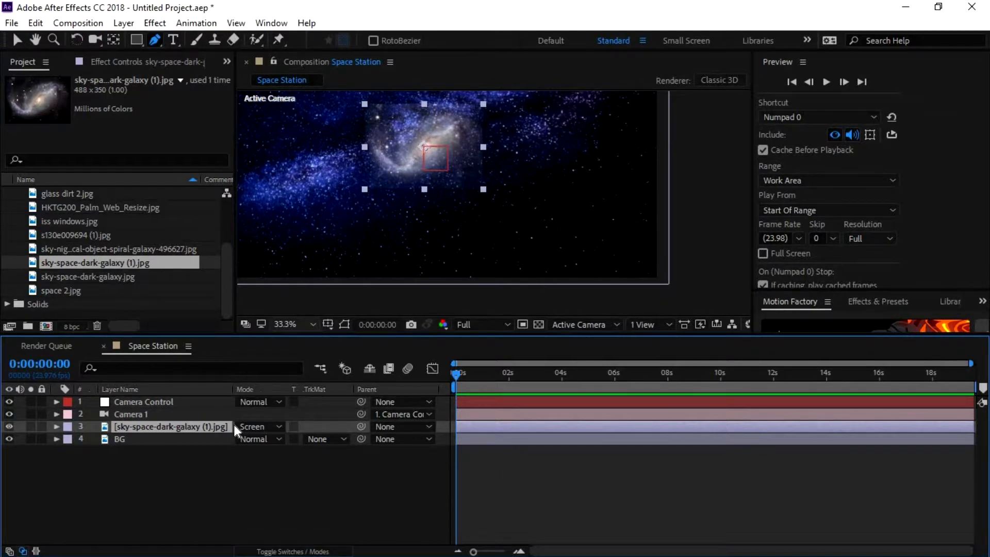
pyautogui.click(278, 426)
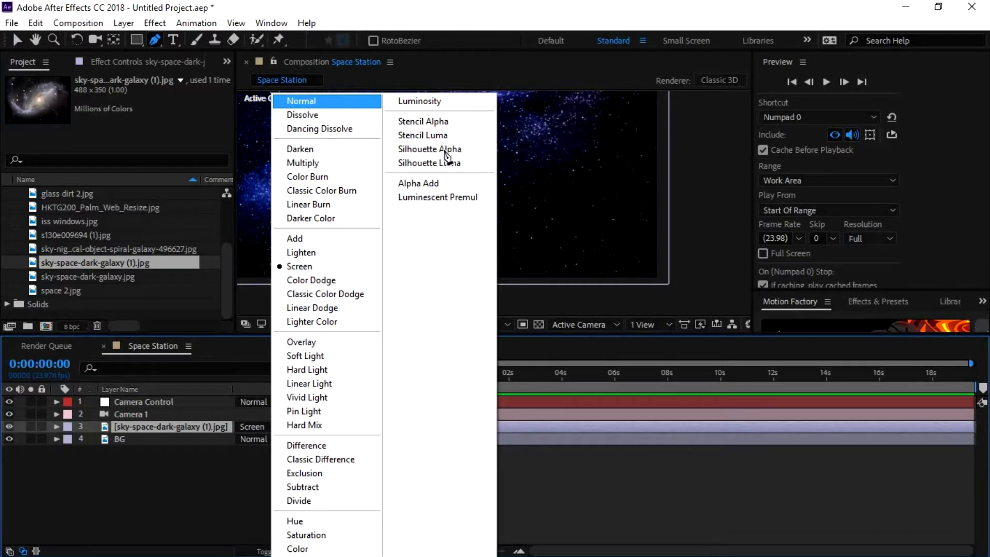
pyautogui.click(301, 101)
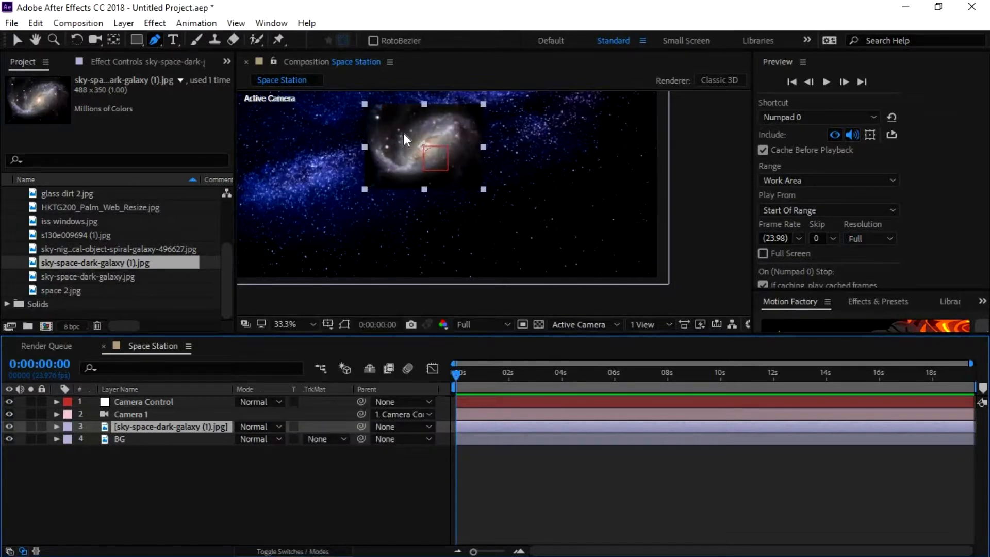
# - Move the spiral galaxy layer to the lower-right corner of the frame, letting it overlap the frame's right edge
pyautogui.press('v')
pyautogui.moveTo(403, 133); pyautogui.dragTo(527, 178)
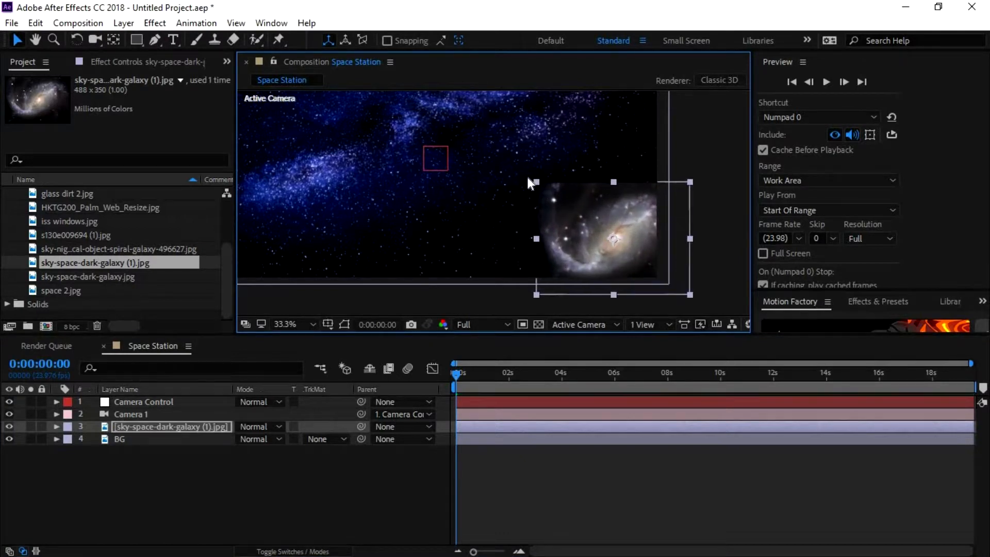
pyautogui.moveTo(571, 203); pyautogui.dragTo(557, 191)
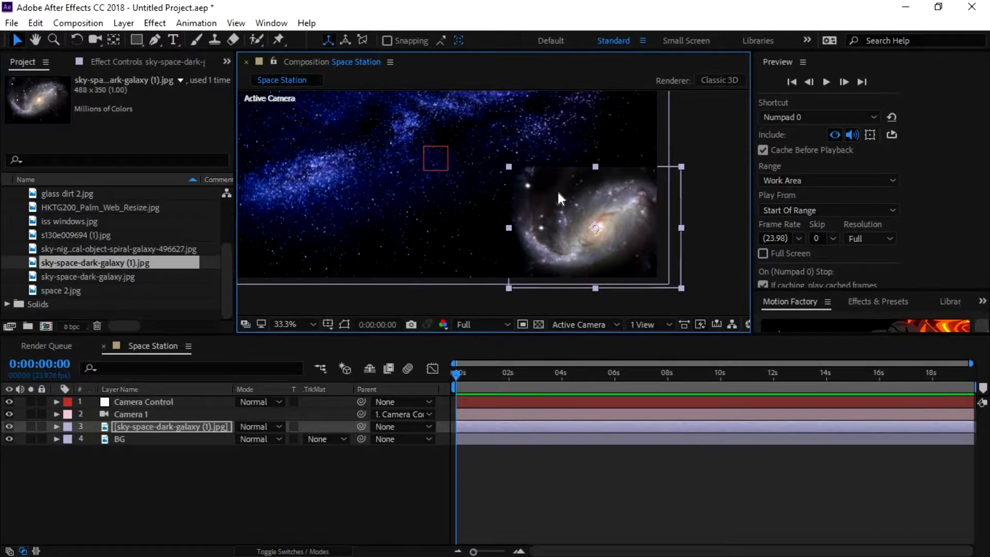
# - Start a Pen tool mask at the galaxy image's upper-left edge and undo the trial points placed beyond the first one
pyautogui.click(155, 40)
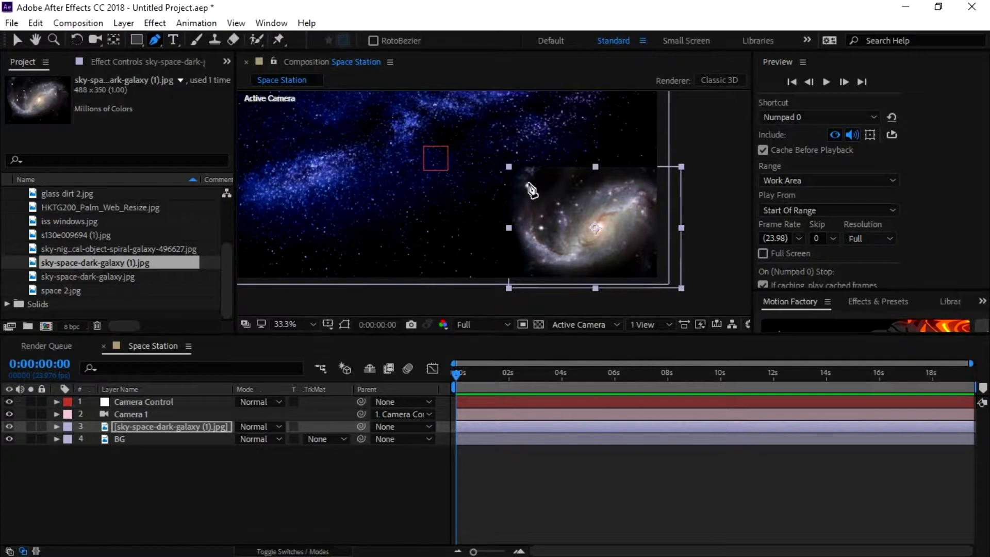
pyautogui.moveTo(524, 175)
pyautogui.mouseDown()
pyautogui.moveTo(539, 236)
pyautogui.moveTo(557, 257)
pyautogui.mouseUp()
pyautogui.click(578, 263)
pyautogui.hotkey('ctrl', 'z')
pyautogui.hotkey('ctrl', 'z')
pyautogui.hotkey('ctrl', 'z')
pyautogui.hotkey('ctrl', 'z')
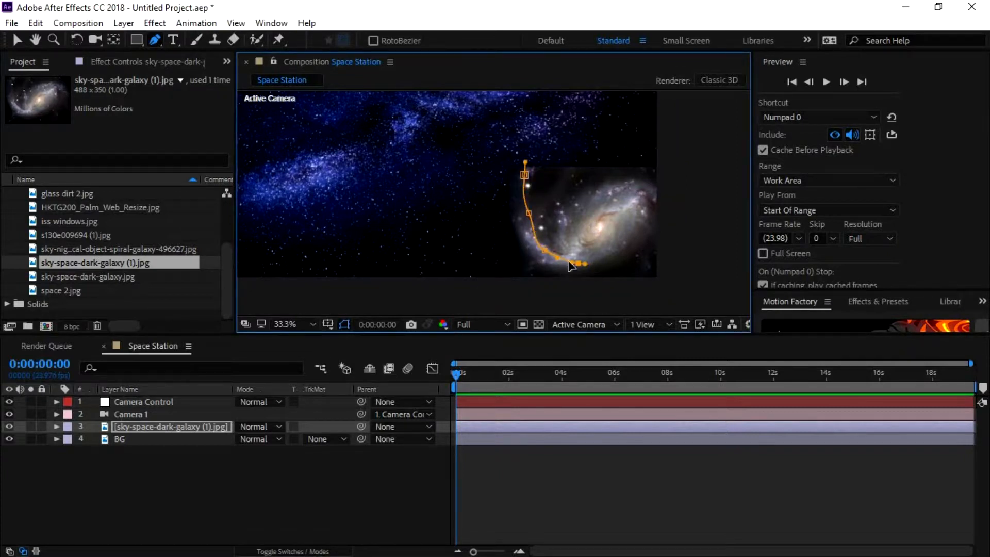
pyautogui.moveTo(516, 230); pyautogui.dragTo(541, 270)
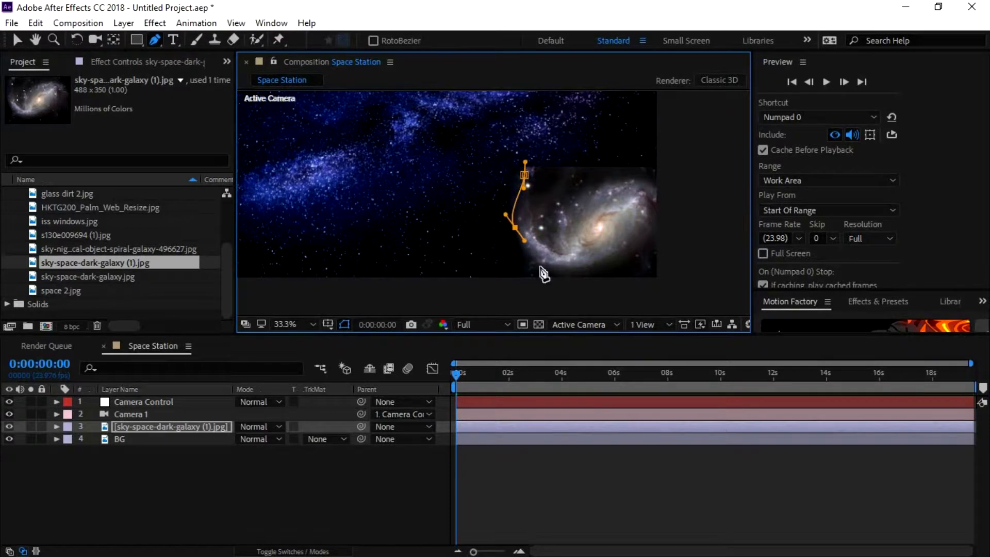
pyautogui.hotkey('ctrl', 'z')
# - Trace a closed mask around the spiral galaxy, pull its upper-left point in closer to the galaxy, and hide the mask outline
pyautogui.click(516, 217)
pyautogui.click(531, 255)
pyautogui.moveTo(569, 273); pyautogui.dragTo(621, 265)
pyautogui.click(636, 255)
pyautogui.click(652, 236)
pyautogui.click(660, 224)
pyautogui.click(663, 192)
pyautogui.click(640, 169)
pyautogui.click(604, 165)
pyautogui.click(579, 171)
pyautogui.click(554, 178)
pyautogui.click(524, 175)
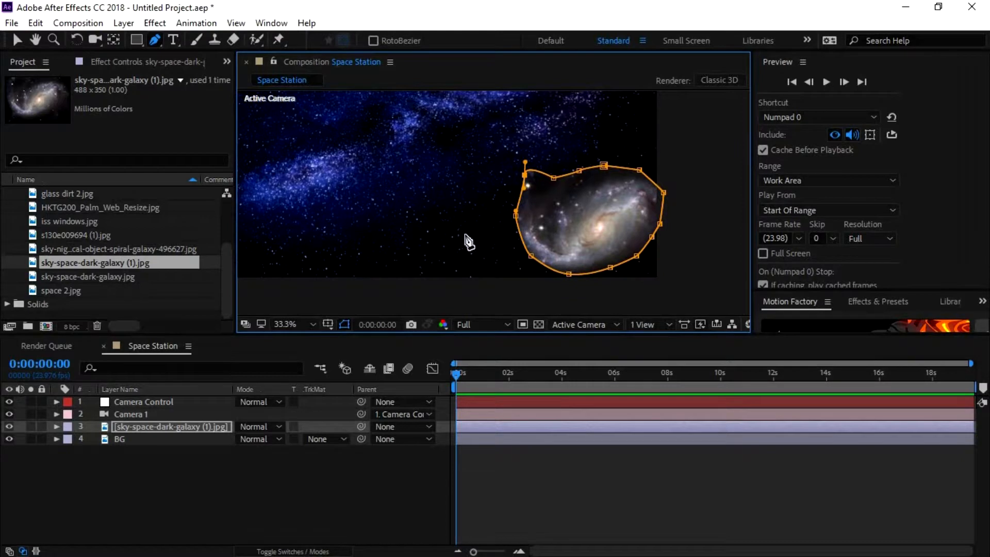
pyautogui.moveTo(524, 175); pyautogui.dragTo(543, 177)
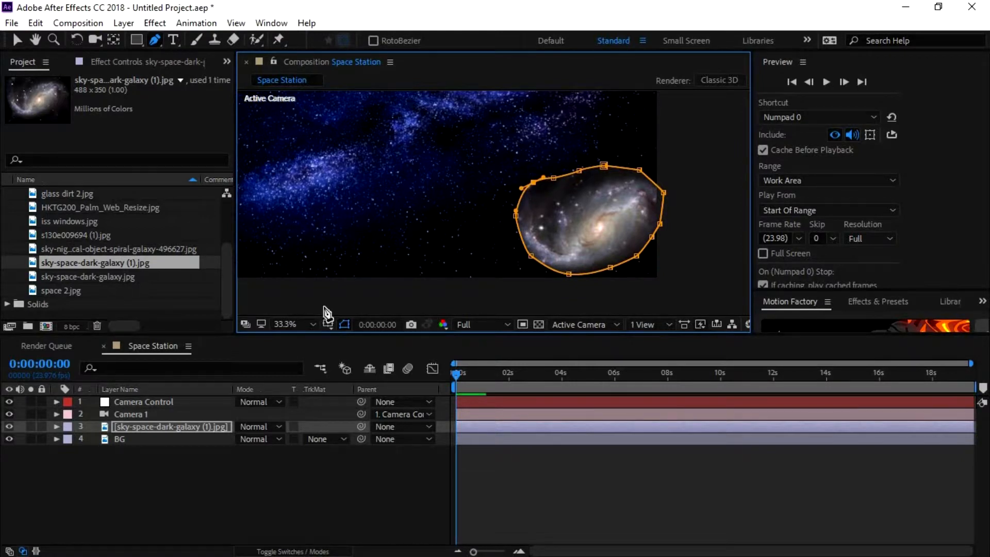
pyautogui.click(345, 323)
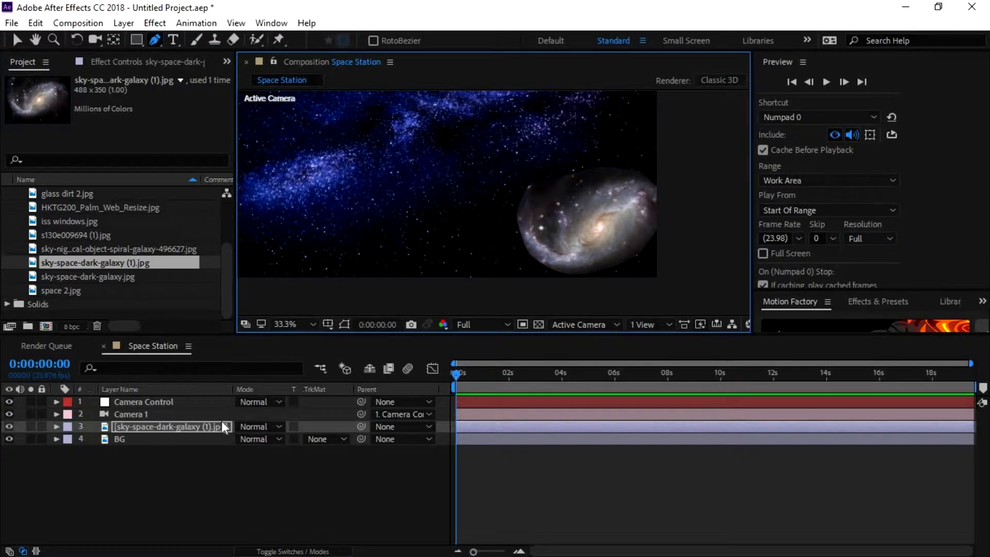
# - Compare the Screen, Add and Multiply blend modes on the masked galaxy layer and keep Screen
pyautogui.click(267, 427)
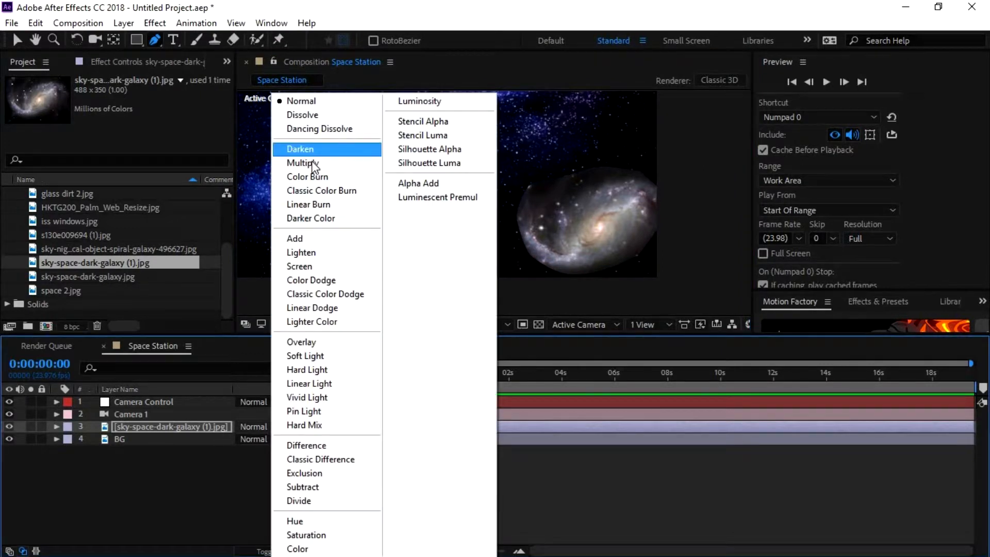
pyautogui.click(331, 266)
pyautogui.click(277, 428)
pyautogui.click(289, 246)
pyautogui.click(277, 426)
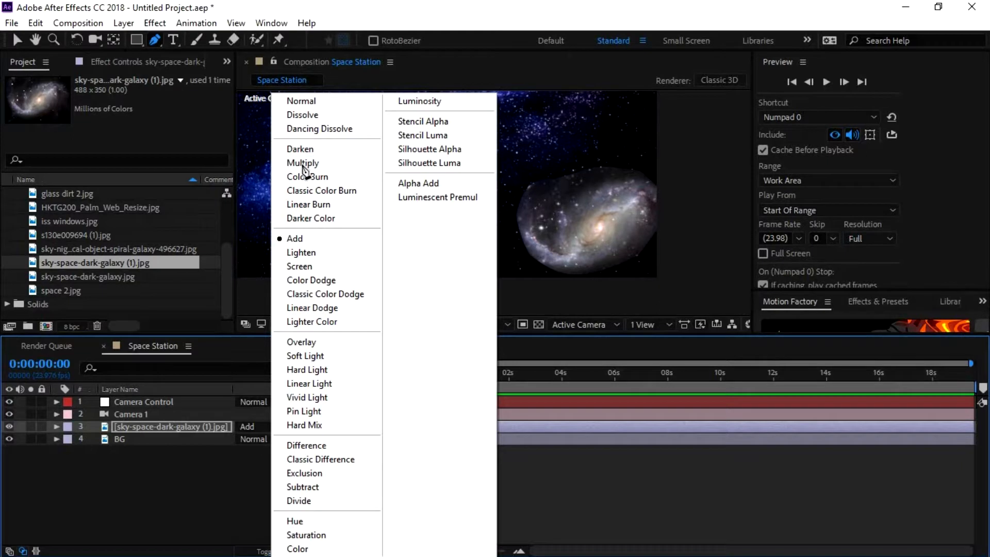
pyautogui.click(303, 164)
pyautogui.click(276, 426)
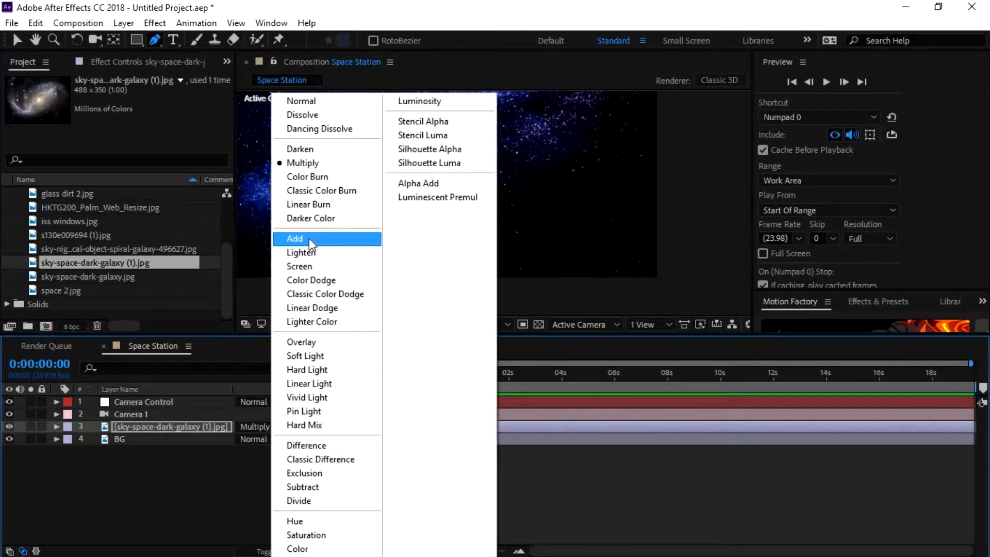
pyautogui.click(311, 264)
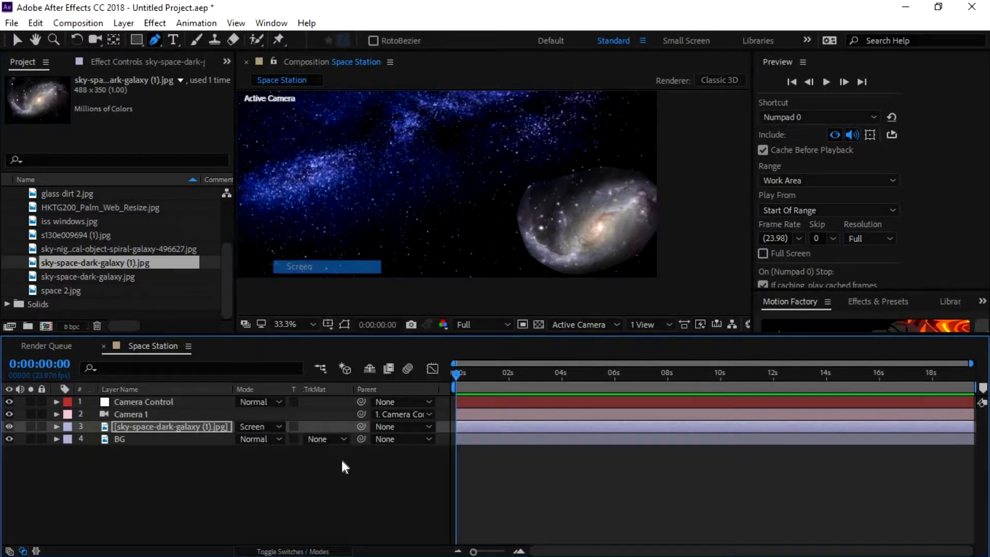
# - Set the Mask Feather of Mask 1 on the galaxy layer to 190 pixels
pyautogui.click(185, 426)
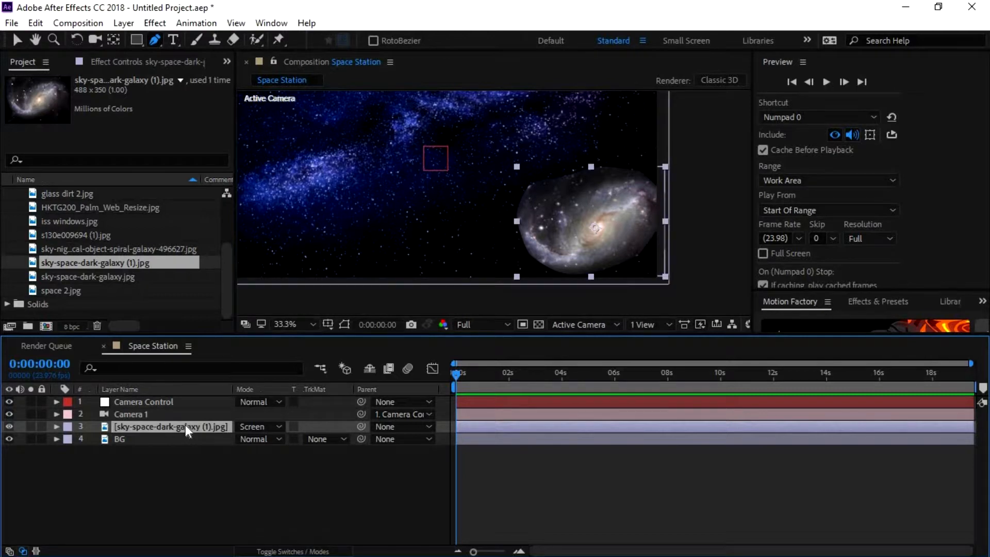
pyautogui.press('f')
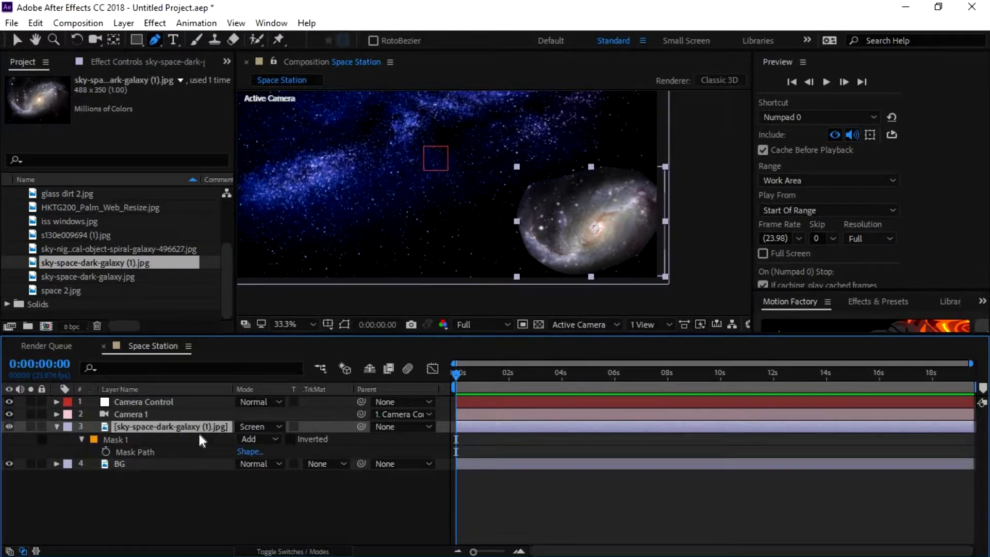
pyautogui.moveTo(268, 451); pyautogui.dragTo(417, 461)
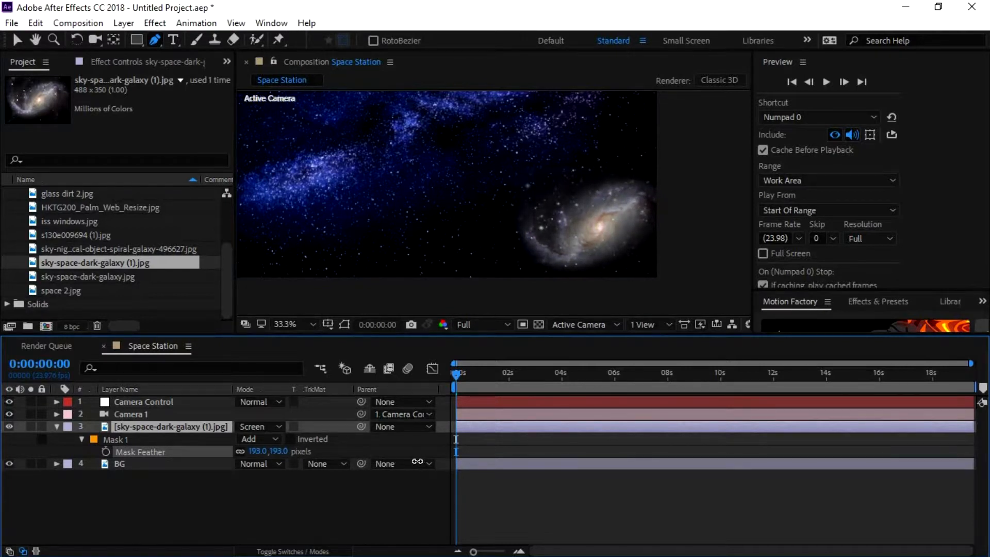
# - Add a Curves effect to the galaxy layer and shape its RGB curve into an S with darker shadows and brighter highlights
pyautogui.click(177, 426)
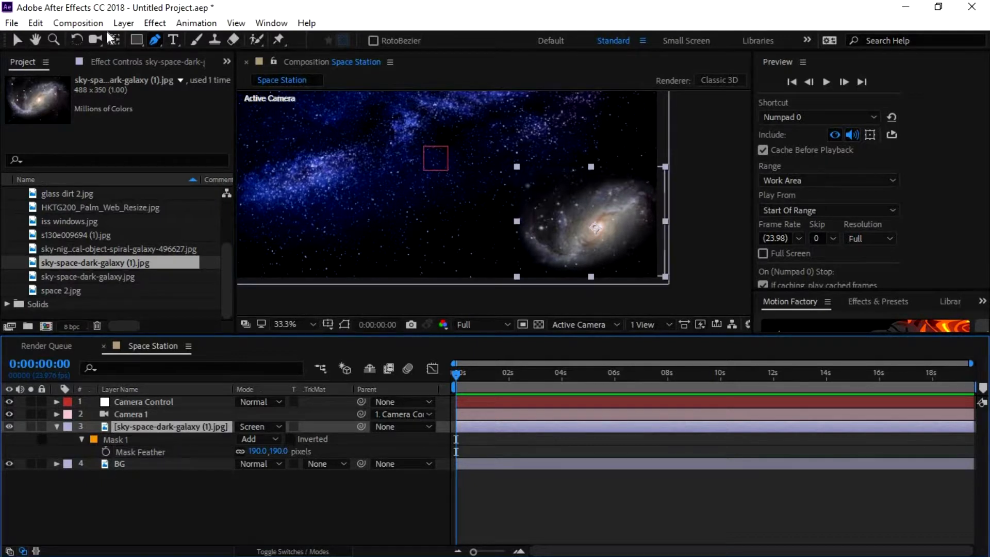
pyautogui.click(155, 23)
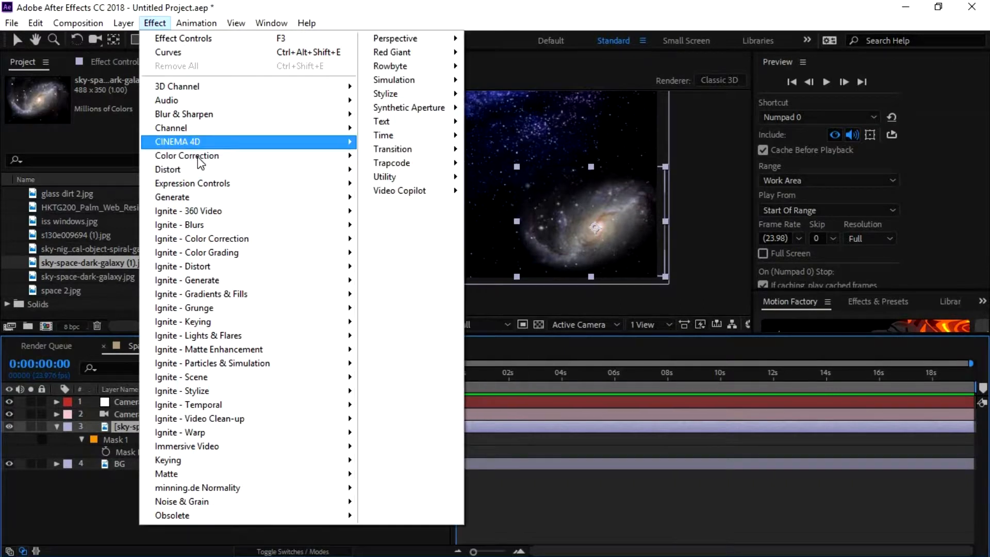
pyautogui.moveTo(249, 155)
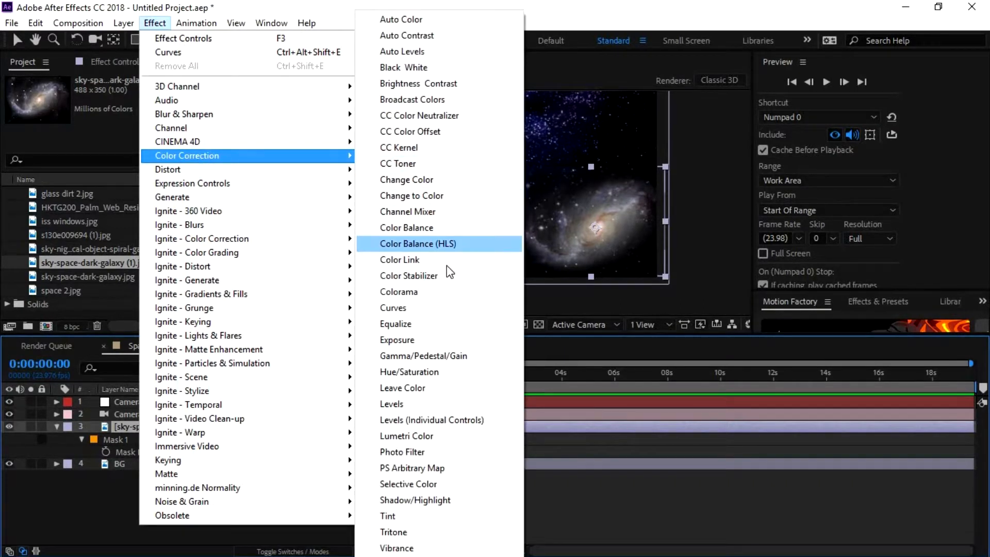
pyautogui.click(393, 307)
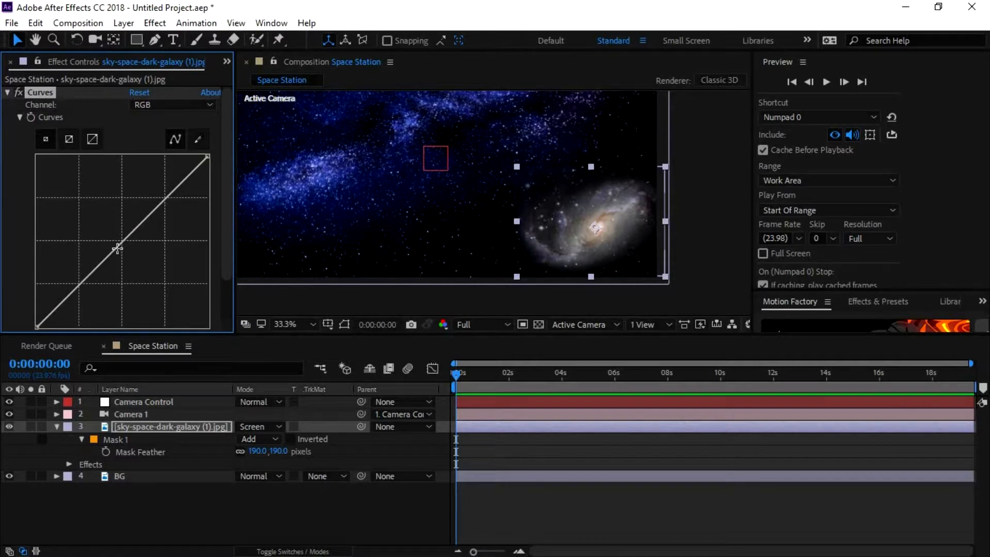
pyautogui.moveTo(125, 242); pyautogui.dragTo(129, 246)
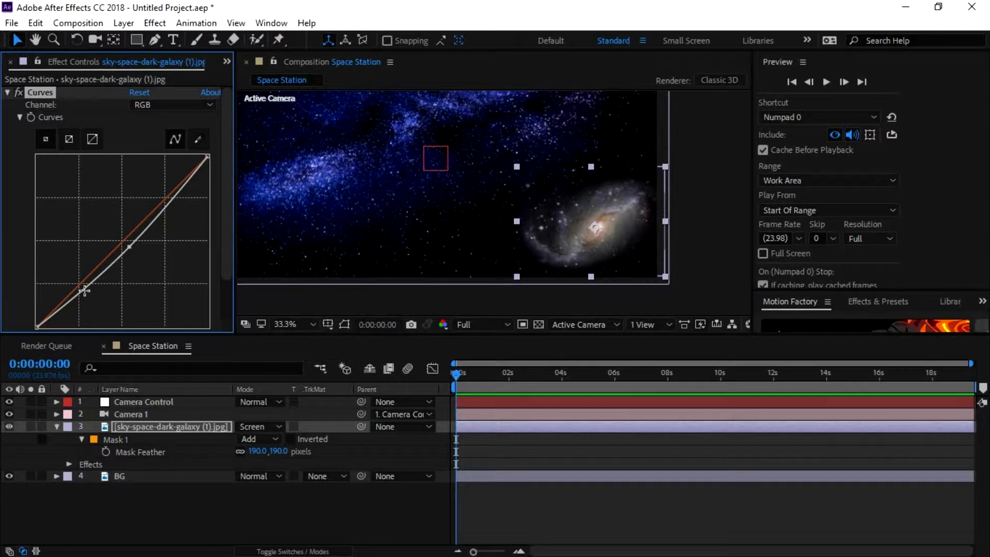
pyautogui.moveTo(84, 290)
pyautogui.mouseDown()
pyautogui.moveTo(92, 301)
pyautogui.moveTo(88, 292)
pyautogui.mouseUp()
pyautogui.moveTo(173, 201); pyautogui.dragTo(155, 187)
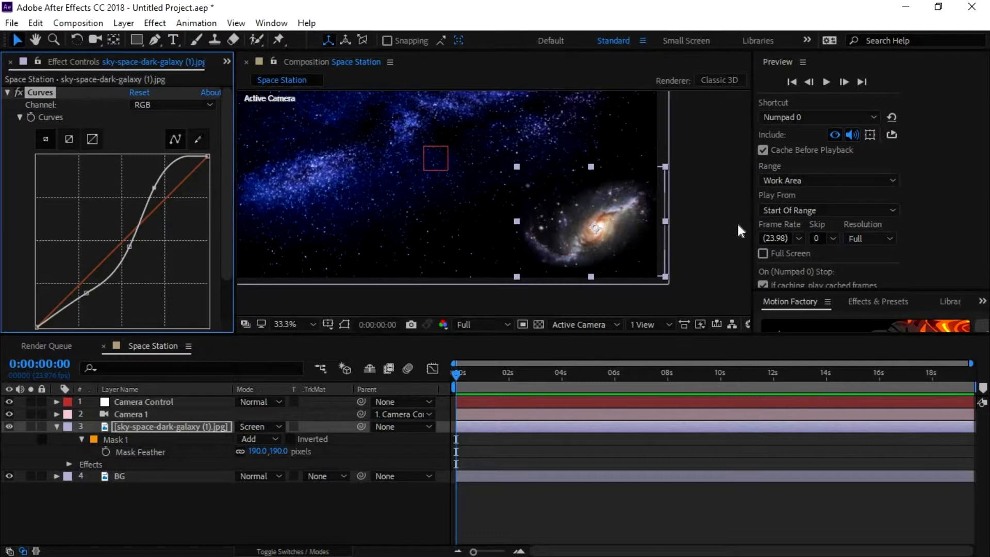
pyautogui.click(634, 223)
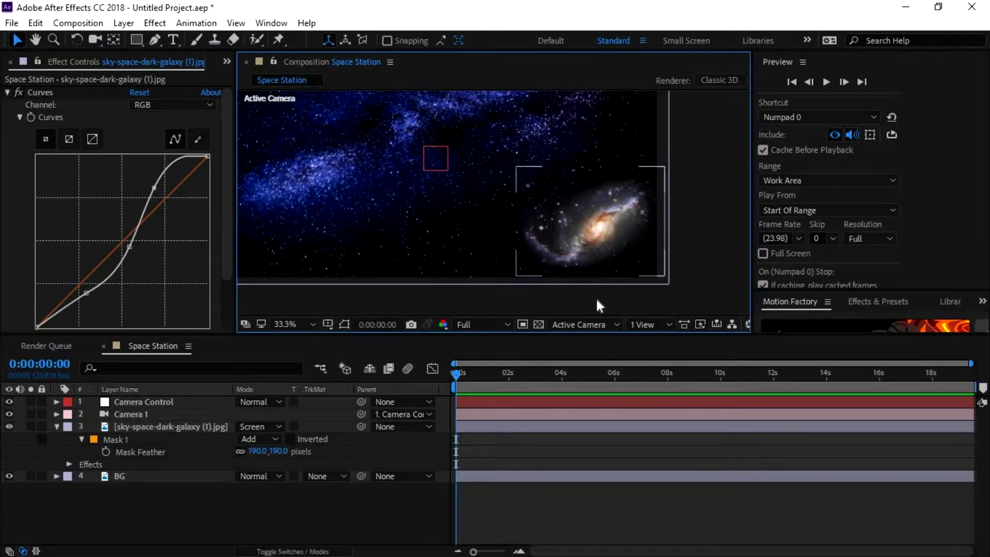
# - Collapse the galaxy layer's properties and turn it into a 3D layer
pyautogui.click(56, 426)
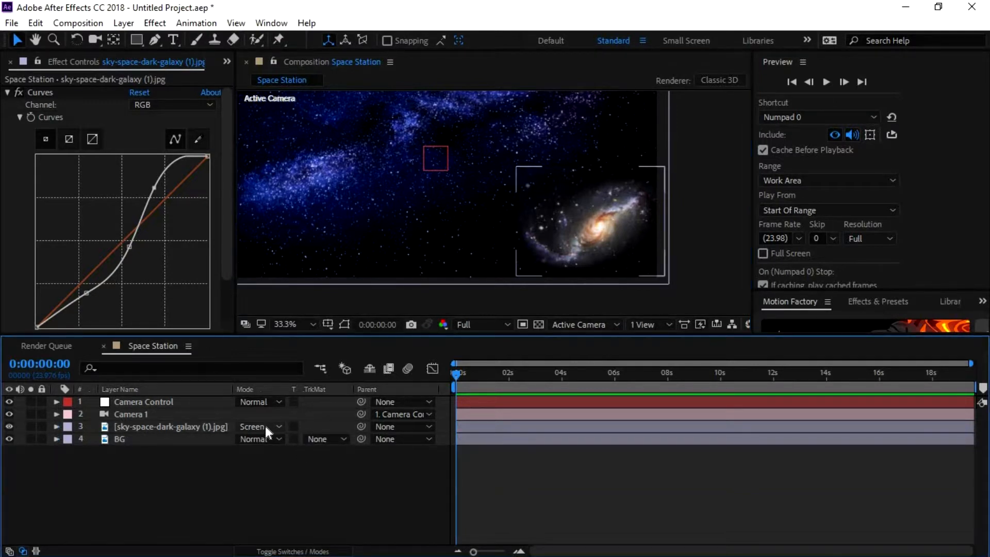
pyautogui.click(290, 551)
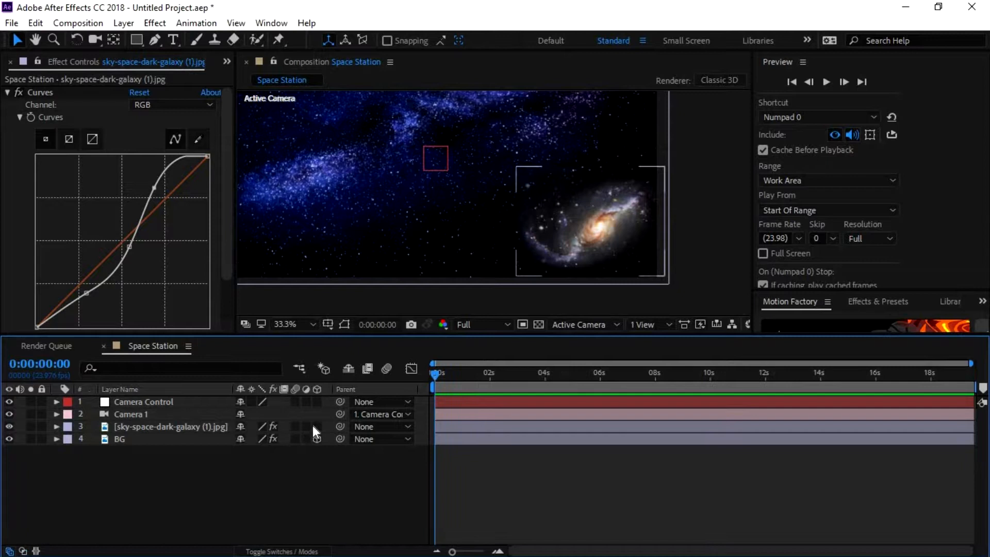
pyautogui.click(317, 426)
# - Reveal the Position of the galaxy and BG layers and set the galaxy layer's Y position to 15000
pyautogui.click(148, 427)
pyautogui.press('p')
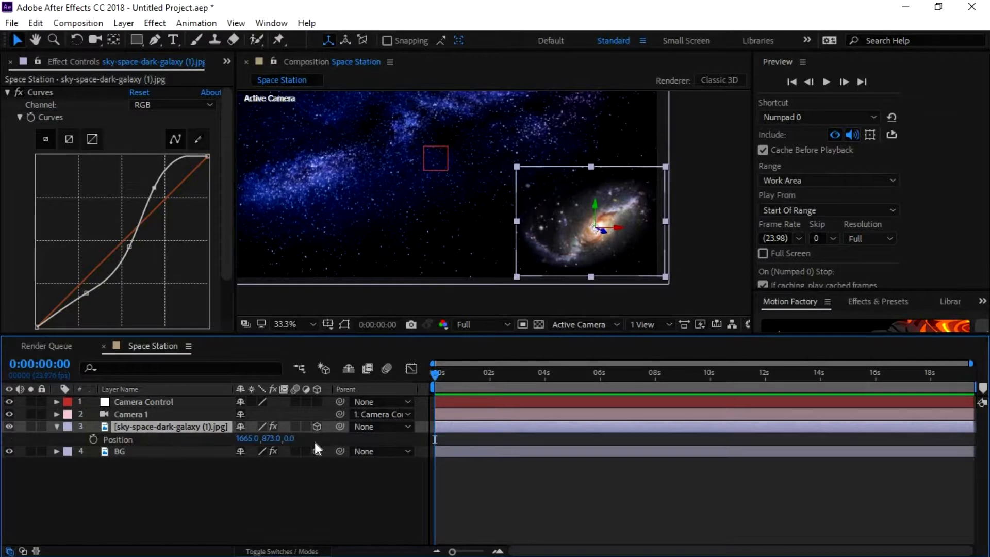
pyautogui.press('p')
pyautogui.press('p')
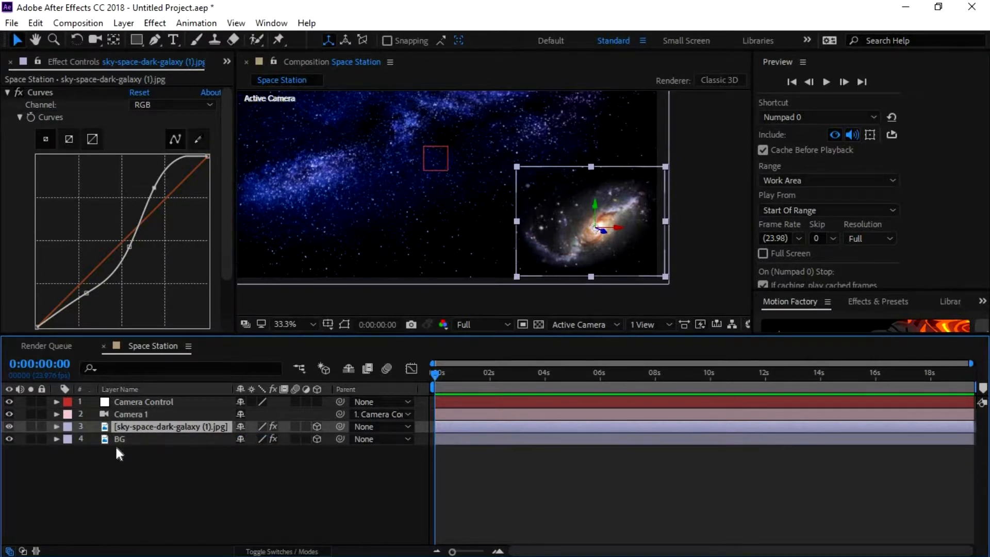
pyautogui.click(119, 455)
pyautogui.press('p')
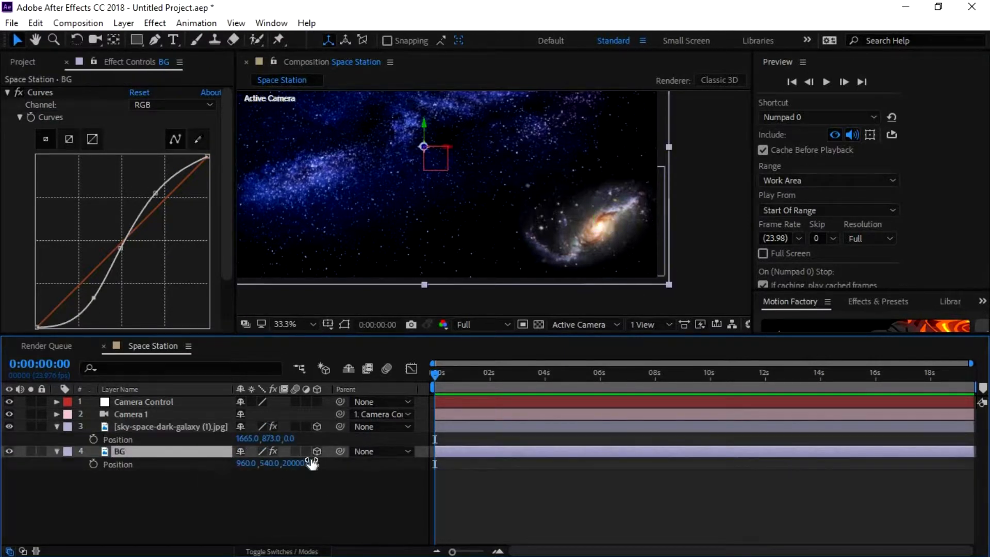
pyautogui.click(210, 426)
pyautogui.click(271, 438)
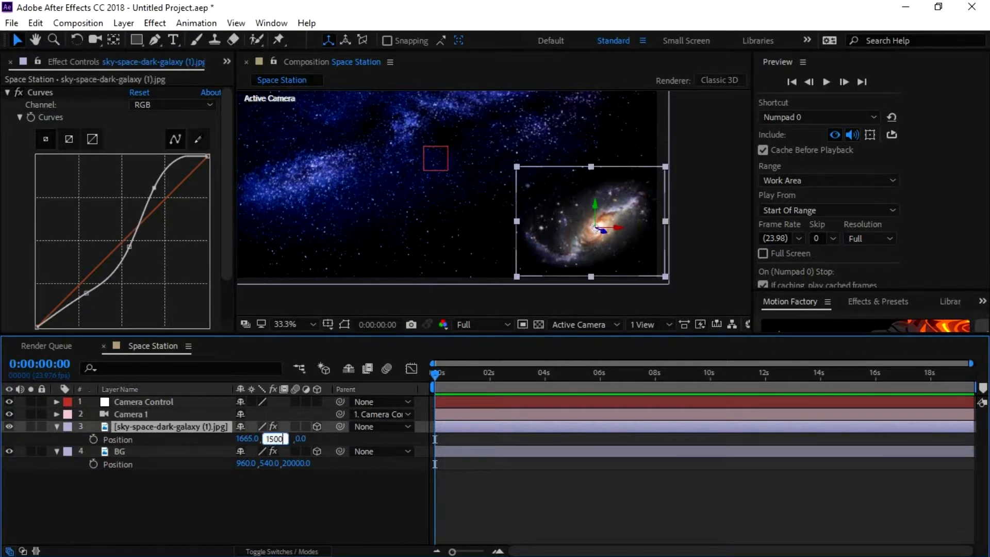
pyautogui.write('15000')
pyautogui.press('Return')
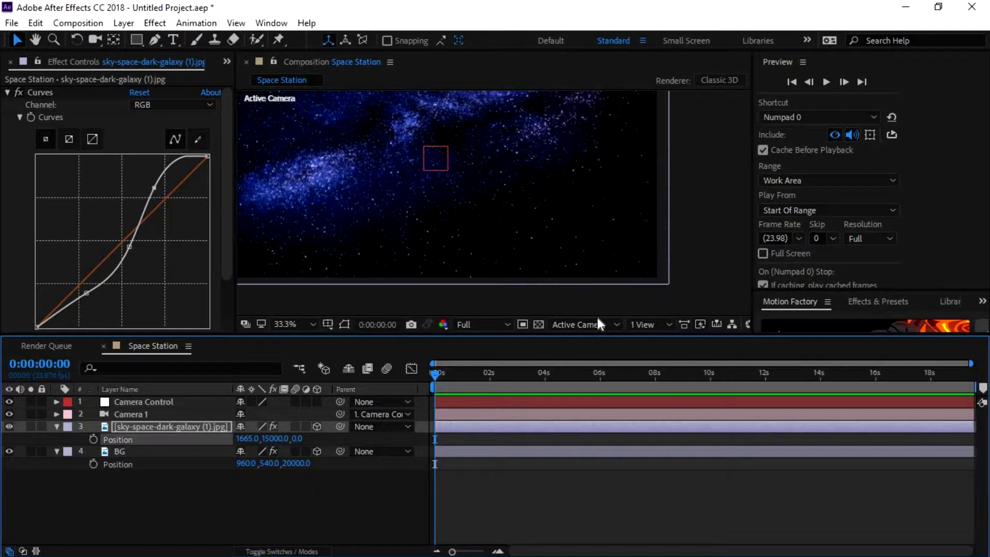
# - Scale the sky-space-dark-galaxy (1).jpg layer to about 2488, 2443, 1710 percent
pyautogui.press('s')
pyautogui.moveTo(296, 439); pyautogui.dragTo(490, 233)
pyautogui.scroll(-4, 489, 229)
pyautogui.moveTo(308, 438); pyautogui.dragTo(531, 214)
pyautogui.scroll(-4, 531, 213)
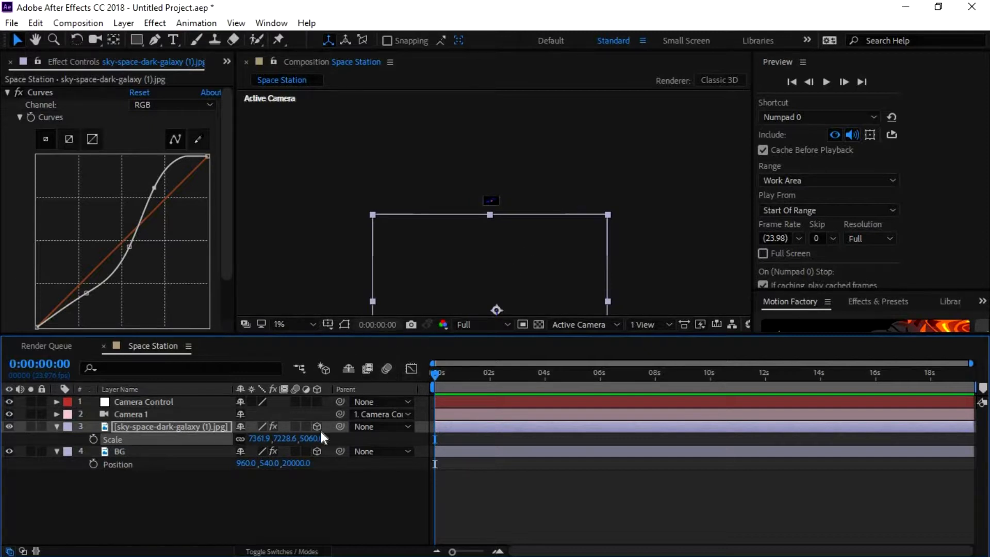
pyautogui.moveTo(294, 439); pyautogui.dragTo(257, 438)
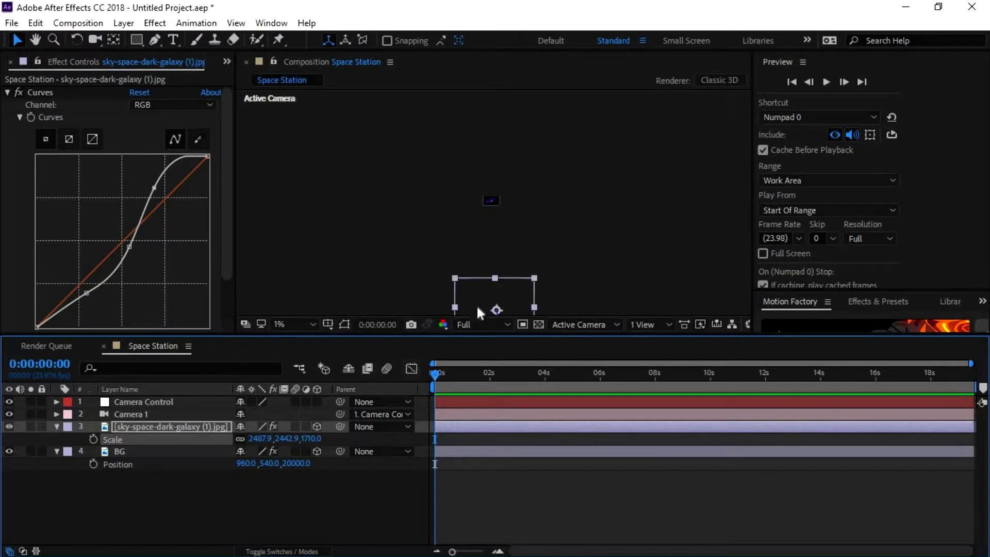
# - Fit the sky-space-dark-galaxy (1).jpg layer to the frame, place it in the lower right corner and scale it to about 750 by 850 percent
pyautogui.hotkey('ctrl', 'alt', 'f')
pyautogui.scroll(3, 572, 271)
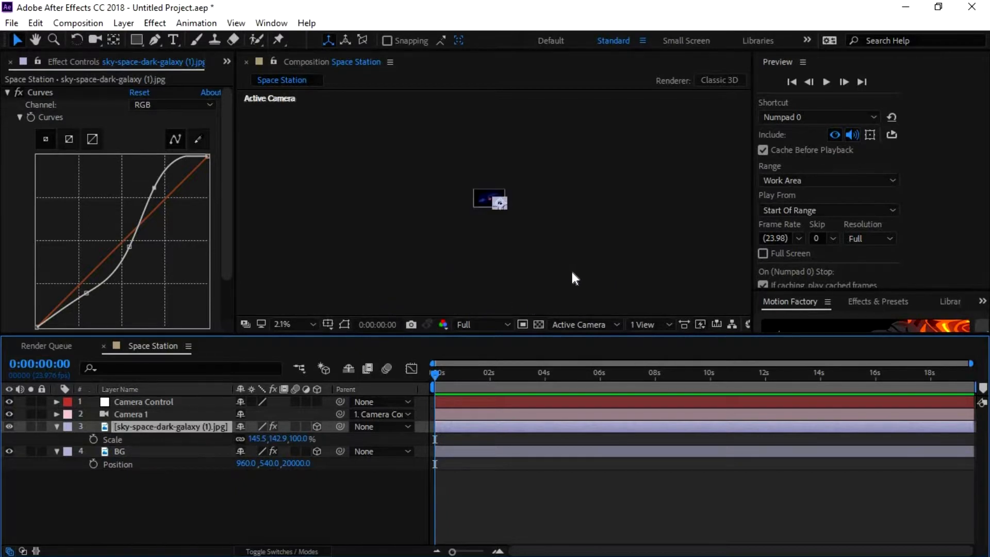
pyautogui.scroll(1, 504, 264)
pyautogui.scroll(2, 504, 270)
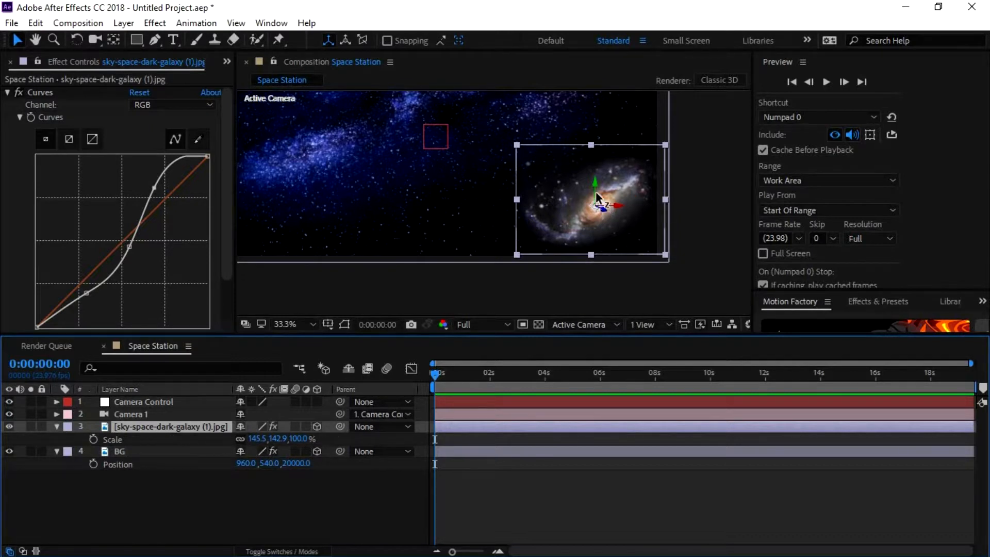
pyautogui.moveTo(597, 196); pyautogui.dragTo(514, 83)
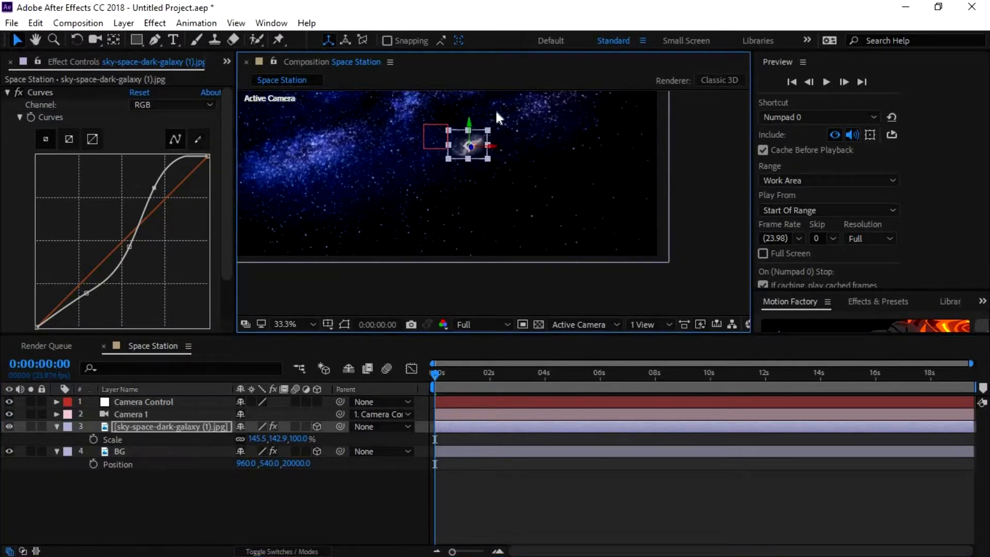
pyautogui.moveTo(444, 157); pyautogui.dragTo(378, 227)
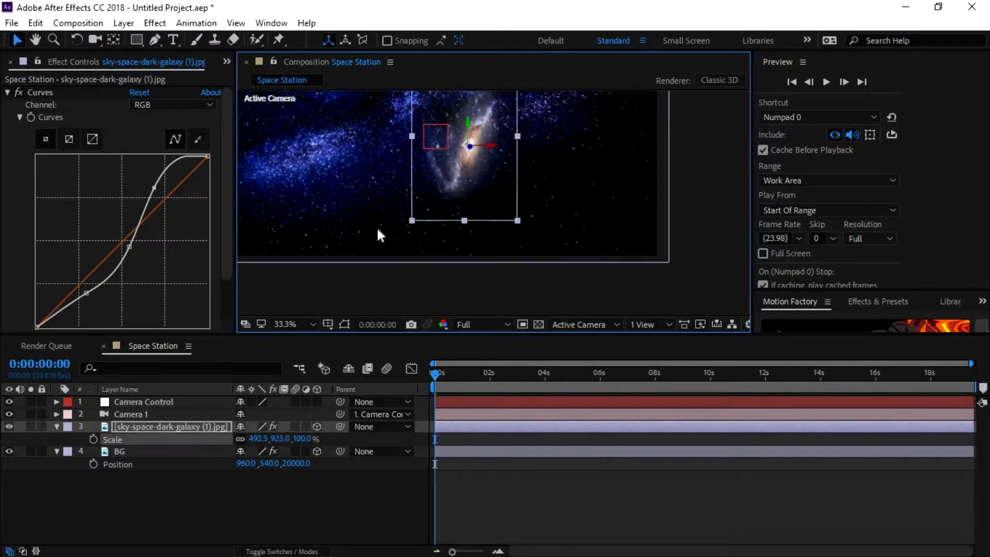
pyautogui.moveTo(516, 185); pyautogui.dragTo(630, 221)
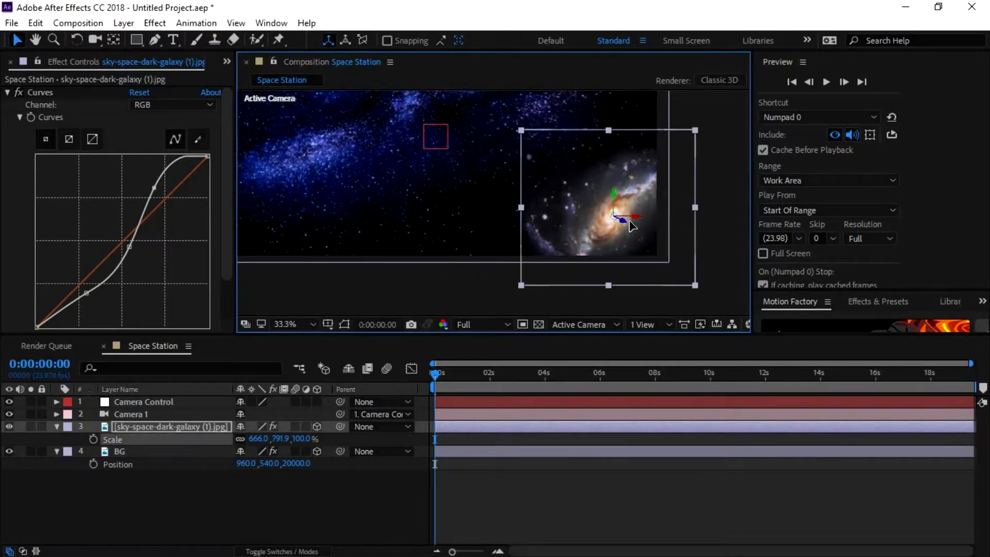
pyautogui.moveTo(530, 287); pyautogui.dragTo(518, 293)
pyautogui.click(628, 304)
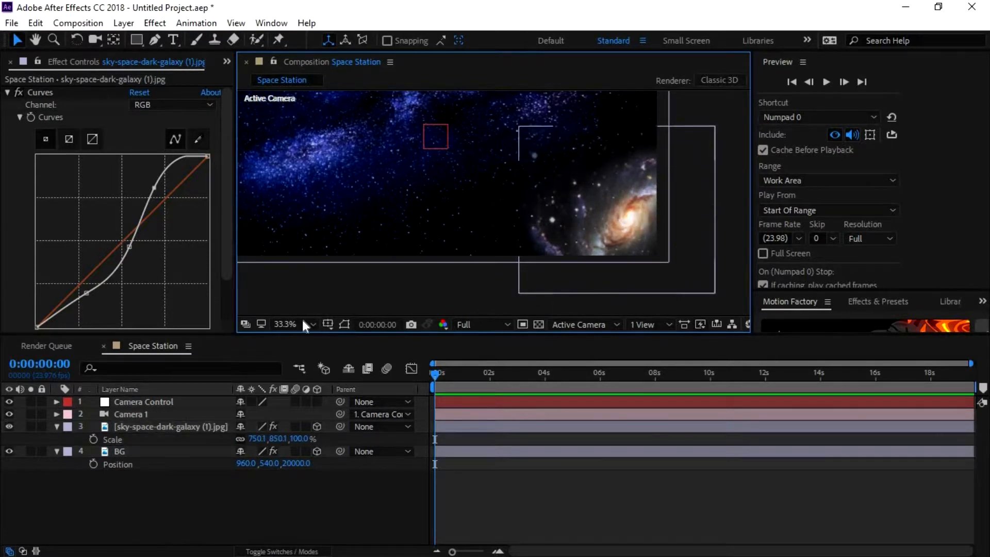
# - Turn the Camera Control null into a 3D layer and try moving it in the composition view
pyautogui.click(162, 402)
pyautogui.click(317, 402)
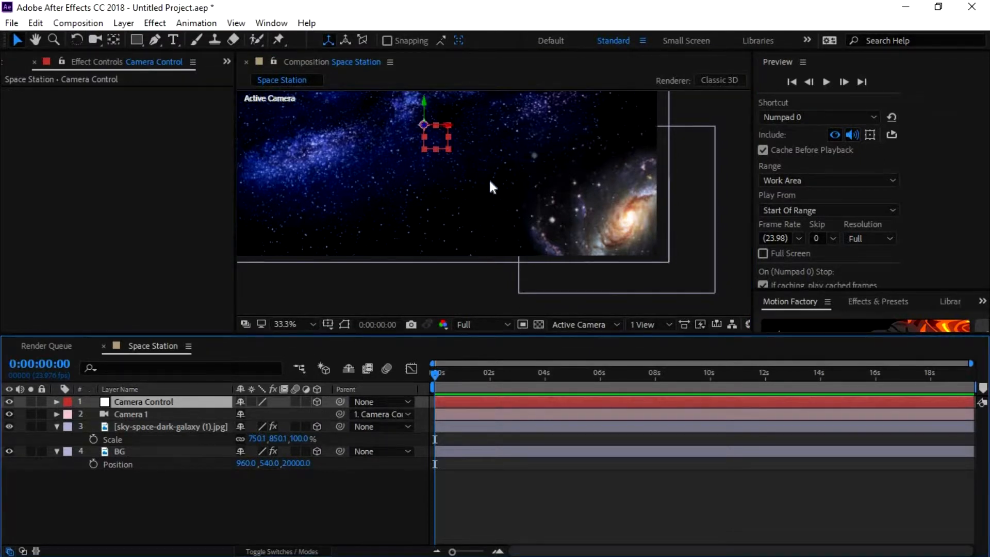
pyautogui.scroll(-1, 489, 178)
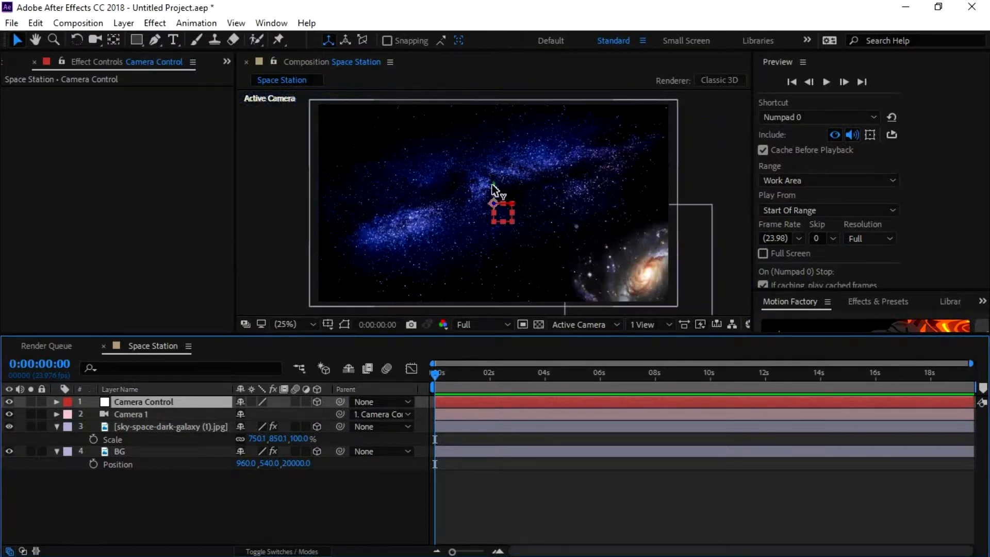
pyautogui.moveTo(494, 204); pyautogui.dragTo(516, 222)
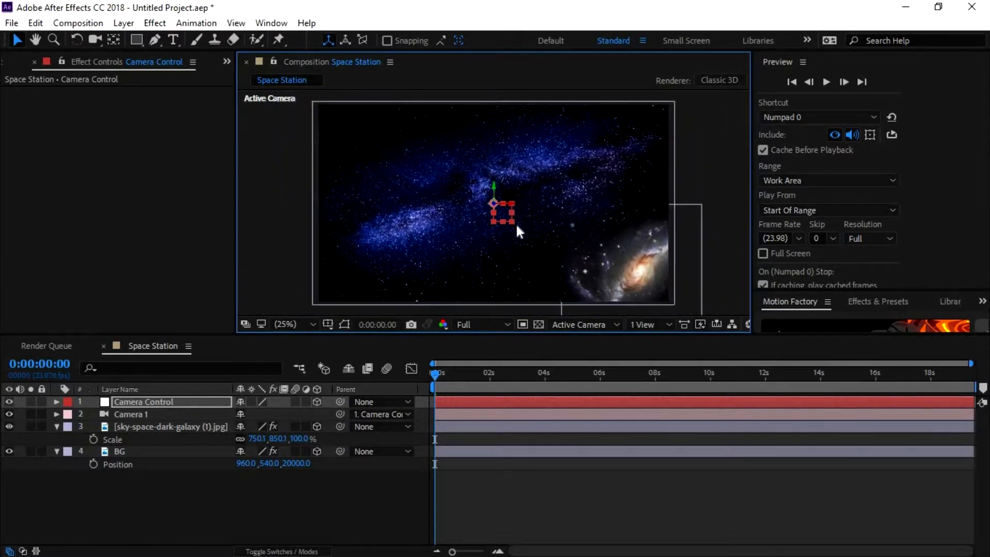
# - Enlarge the spiral galaxy layer to about 1374 by 1555 percent in the lower right corner and collapse the properties of both image layers
pyautogui.click(627, 285)
pyautogui.moveTo(564, 204); pyautogui.dragTo(584, 238)
pyautogui.click(299, 227)
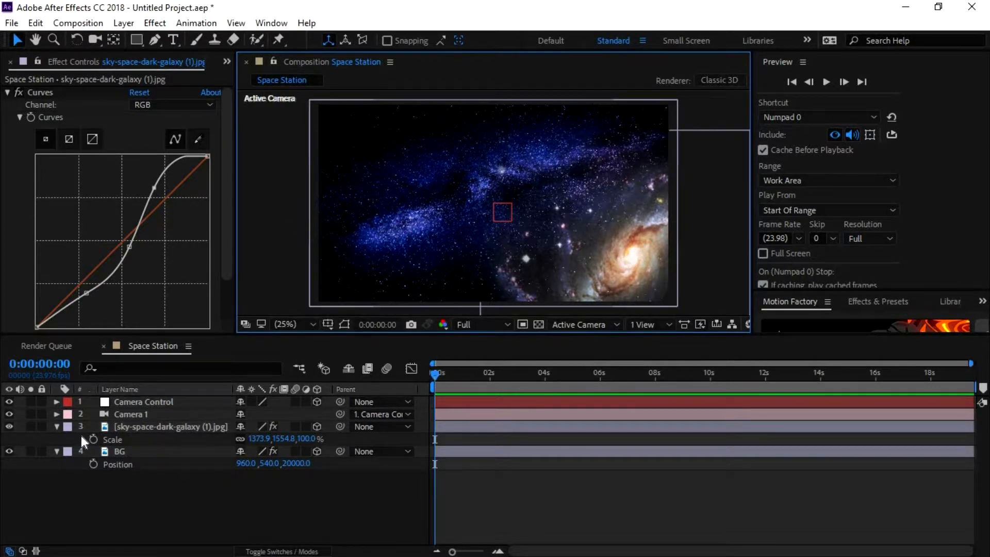
pyautogui.click(56, 426)
pyautogui.click(57, 439)
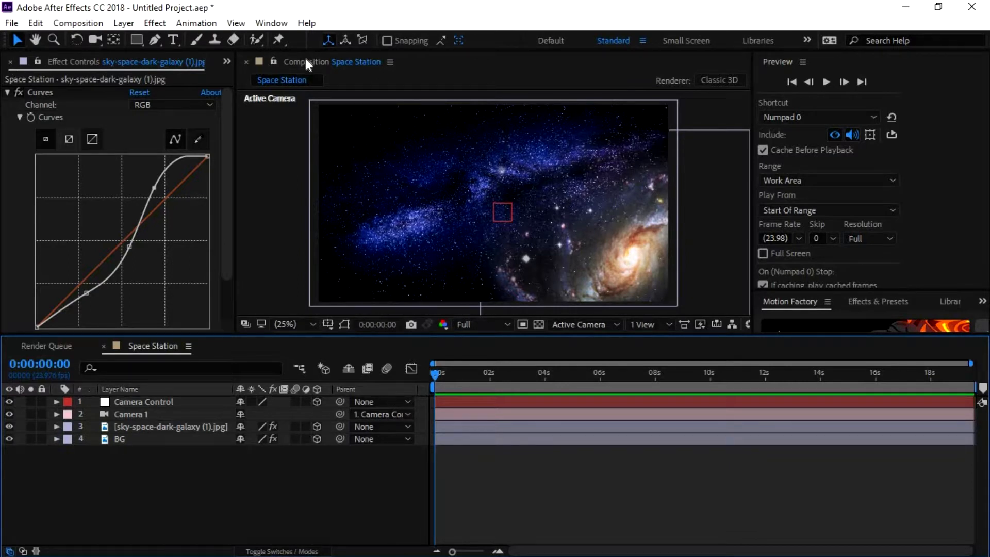
# - Preview the imported images in the project to choose another space picture for the scene
pyautogui.click(9, 62)
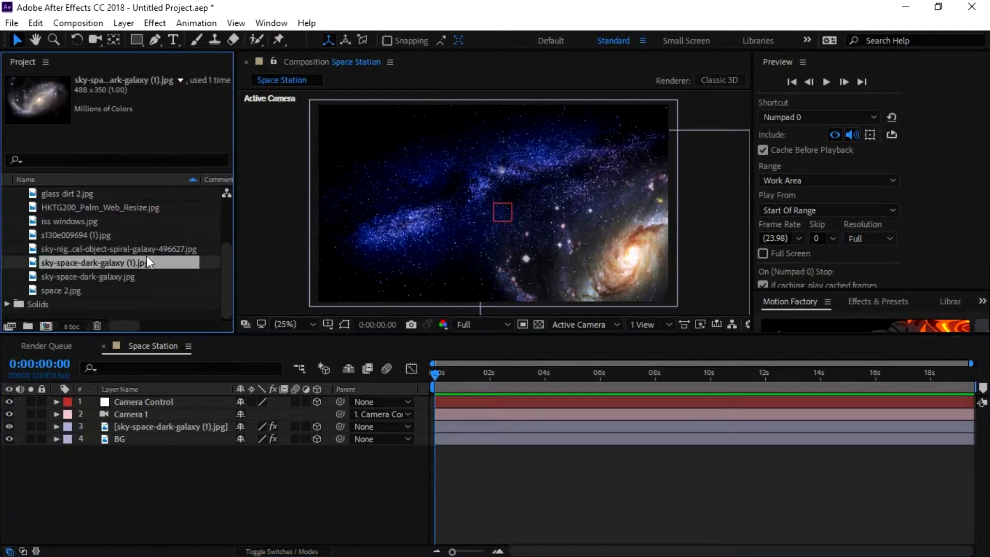
pyautogui.click(129, 272)
pyautogui.click(120, 250)
pyautogui.click(103, 236)
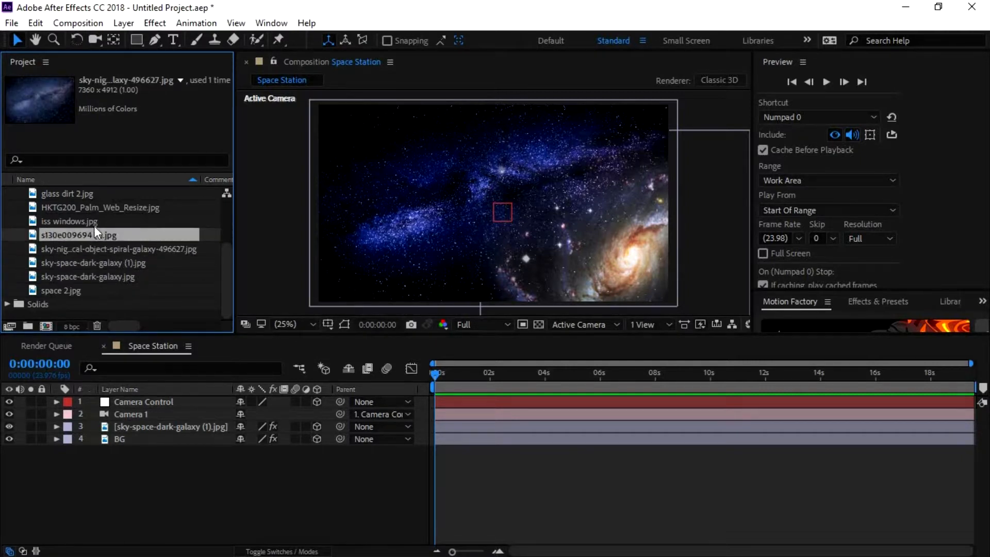
pyautogui.click(92, 225)
pyautogui.click(86, 235)
pyautogui.click(79, 221)
pyautogui.click(78, 206)
pyautogui.click(74, 193)
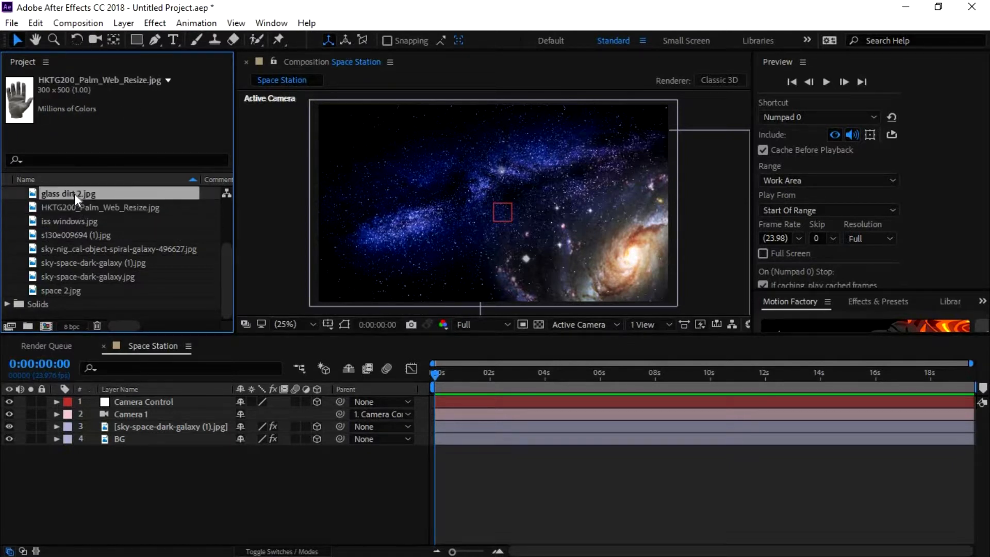
pyautogui.click(81, 290)
# - Add sky-space-dark-galaxy.jpg as a 3D layer below Camera 1, enlarge it and place it on the left side of the frame
pyautogui.click(87, 279)
pyautogui.moveTo(87, 279); pyautogui.dragTo(124, 418)
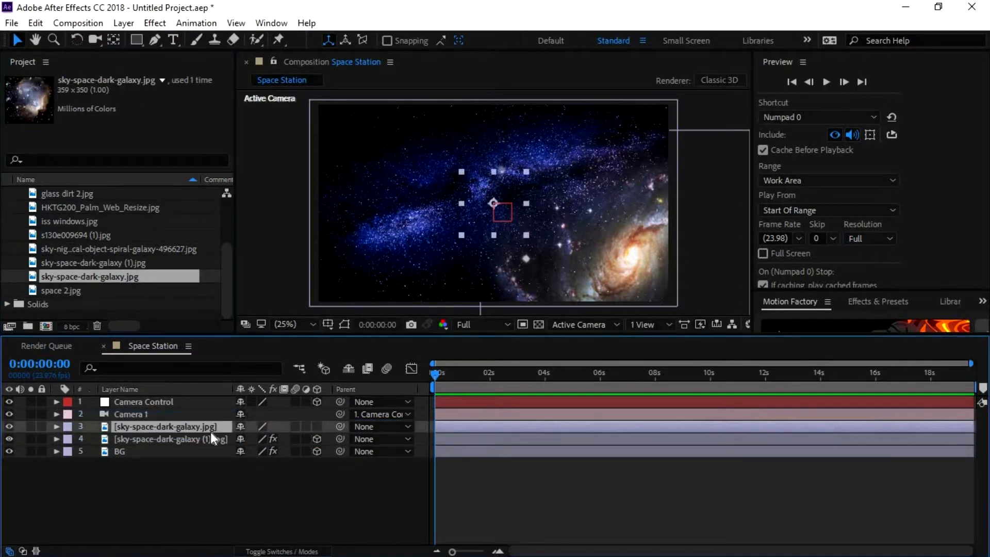
pyautogui.click(316, 427)
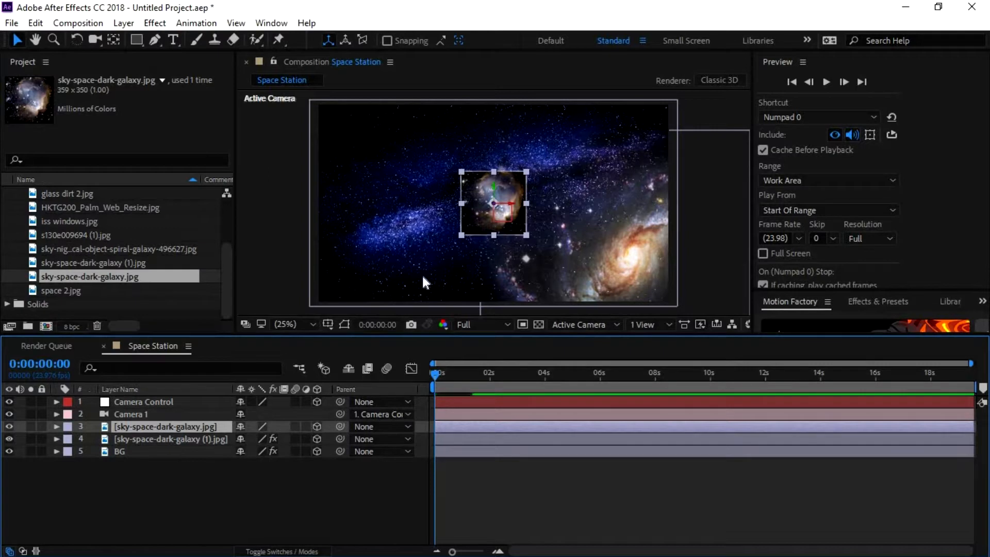
pyautogui.moveTo(463, 234); pyautogui.dragTo(328, 229)
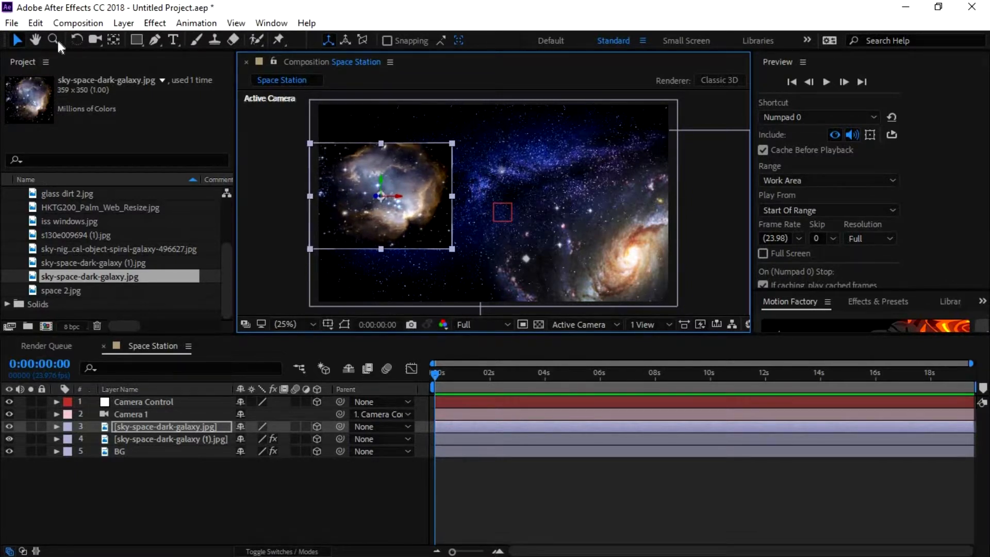
# - Draw a closed Pen mask around the nebula in the sky-space-dark-galaxy.jpg layer and hide the mask outline
pyautogui.click(155, 39)
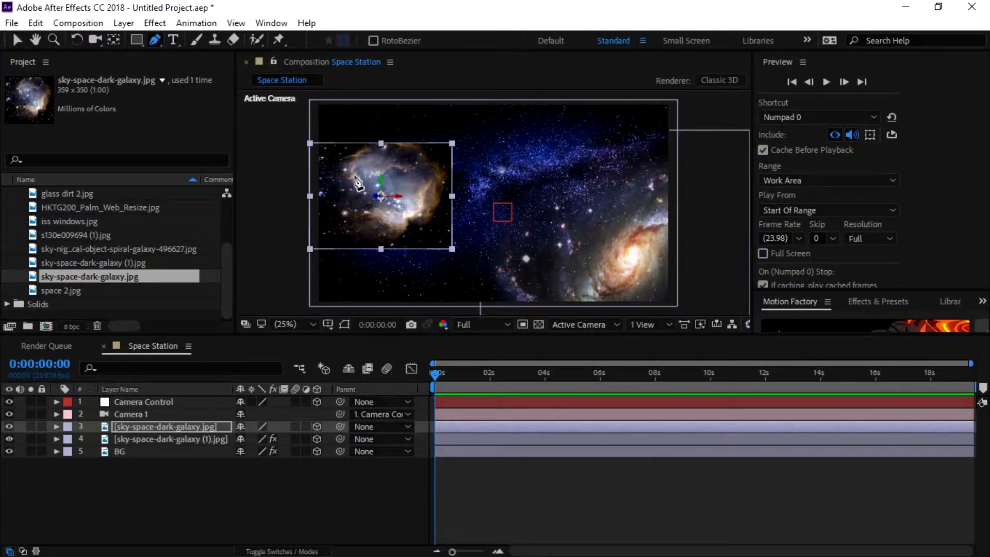
pyautogui.click(347, 146)
pyautogui.click(335, 171)
pyautogui.click(341, 198)
pyautogui.click(360, 226)
pyautogui.click(380, 236)
pyautogui.click(421, 227)
pyautogui.click(431, 207)
pyautogui.click(437, 192)
pyautogui.click(434, 160)
pyautogui.click(428, 149)
pyautogui.moveTo(410, 142); pyautogui.dragTo(400, 143)
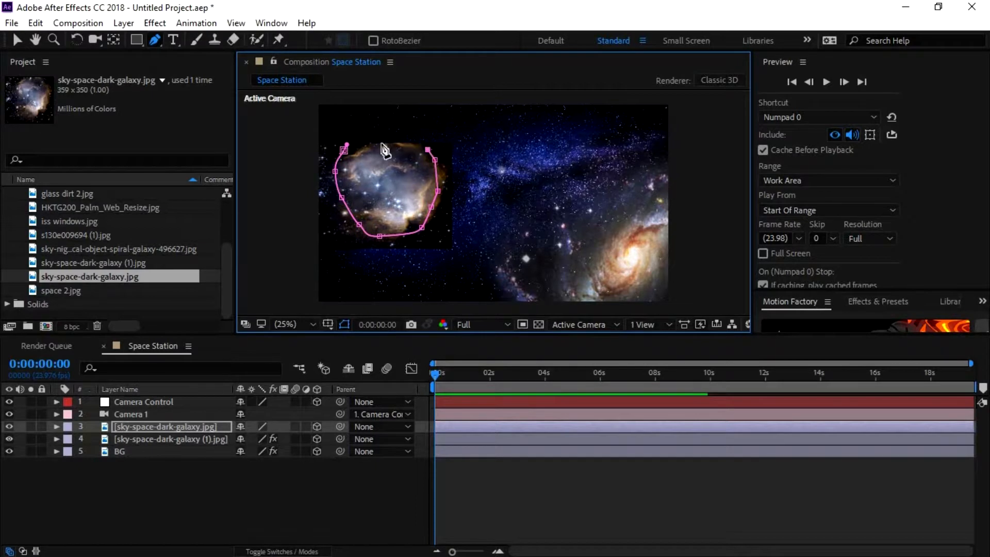
pyautogui.click(343, 150)
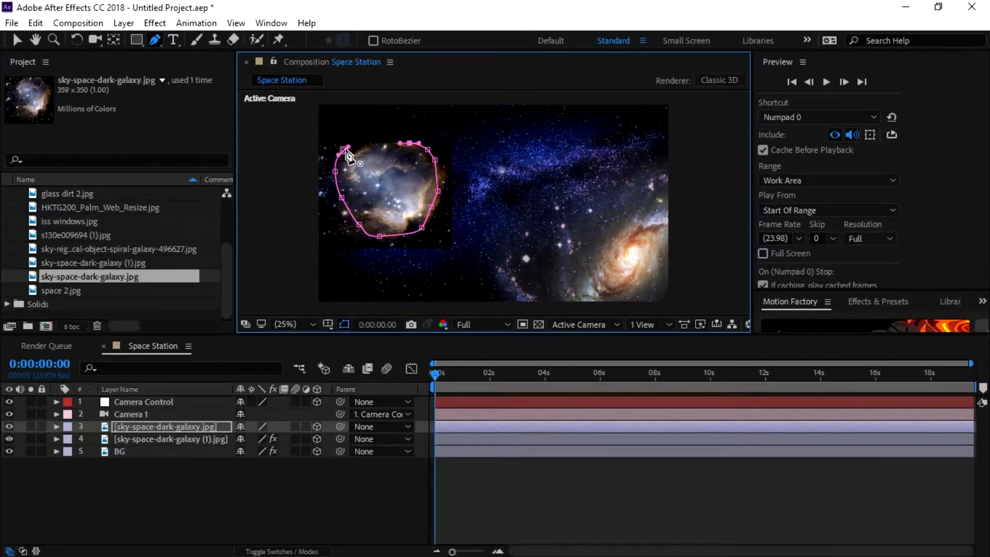
pyautogui.click(378, 147)
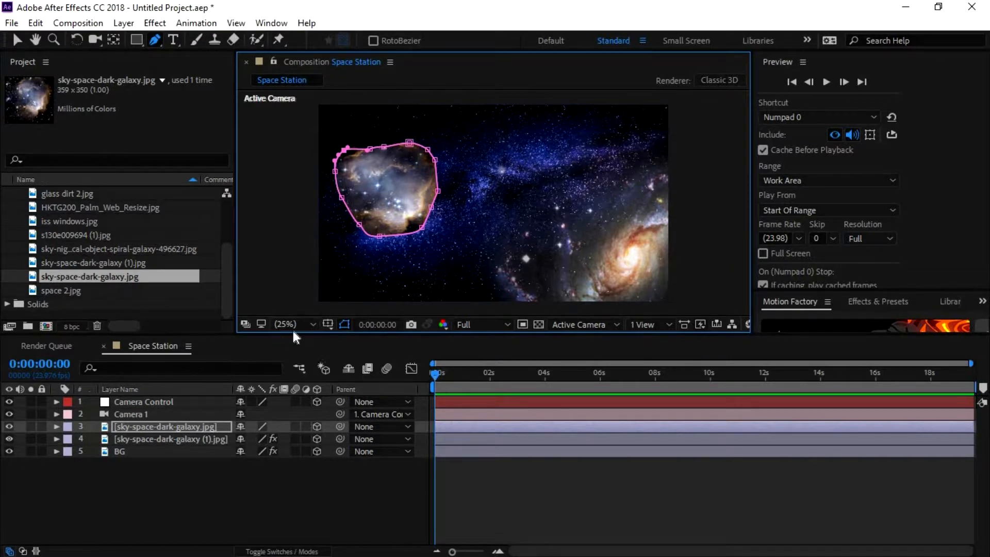
pyautogui.click(343, 324)
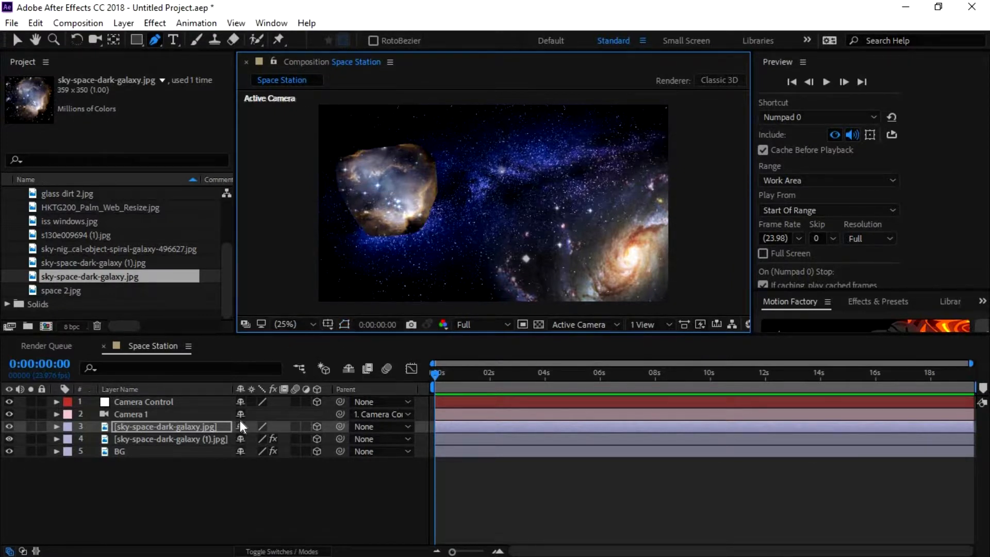
# - Set the blending mode of the sky-space-dark-galaxy.jpg layer to Screen
pyautogui.press('F4')
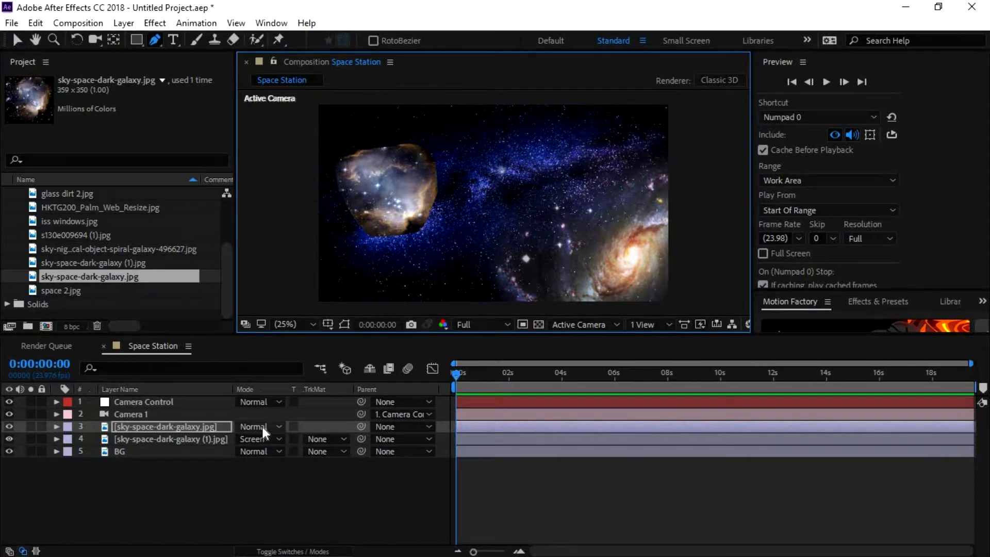
pyautogui.click(262, 426)
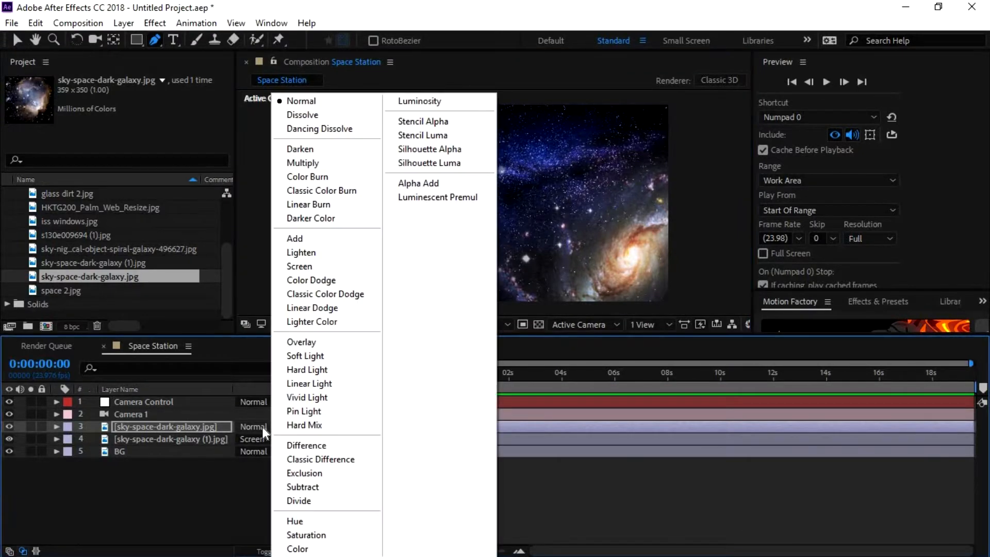
pyautogui.click(299, 266)
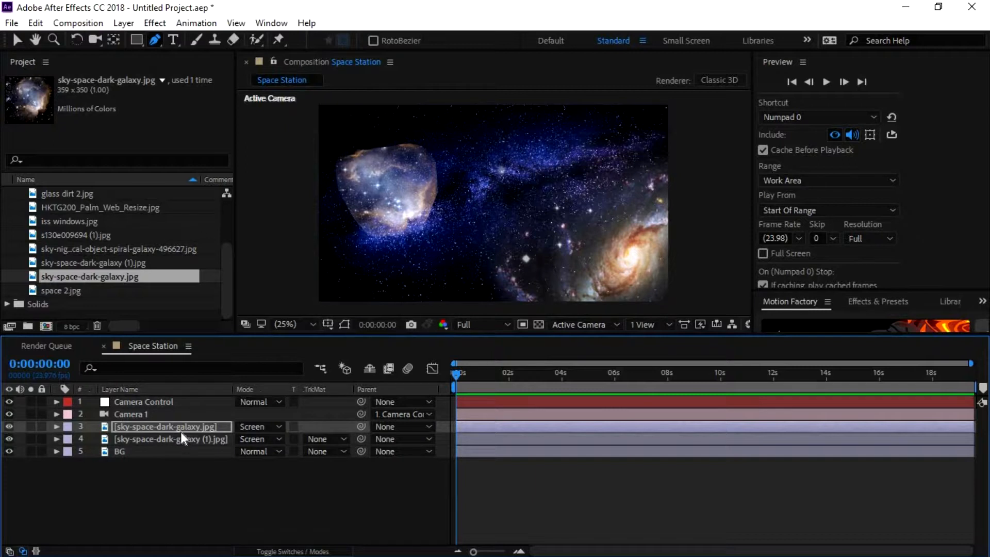
# - Feather the nebula layer's mask to soften its edges, collapse the layer and show the layer switches again
pyautogui.press('f')
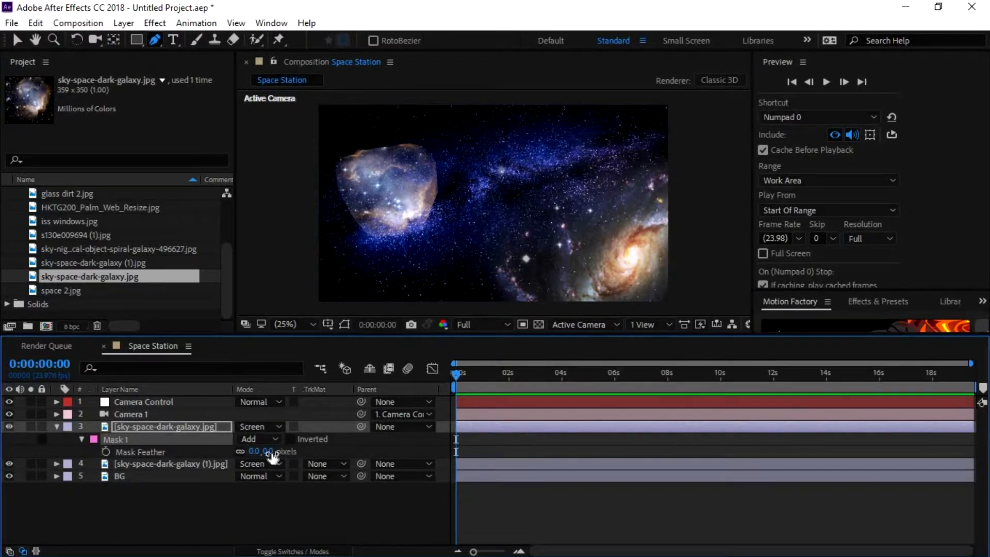
pyautogui.moveTo(268, 451); pyautogui.dragTo(338, 458)
pyautogui.click(57, 426)
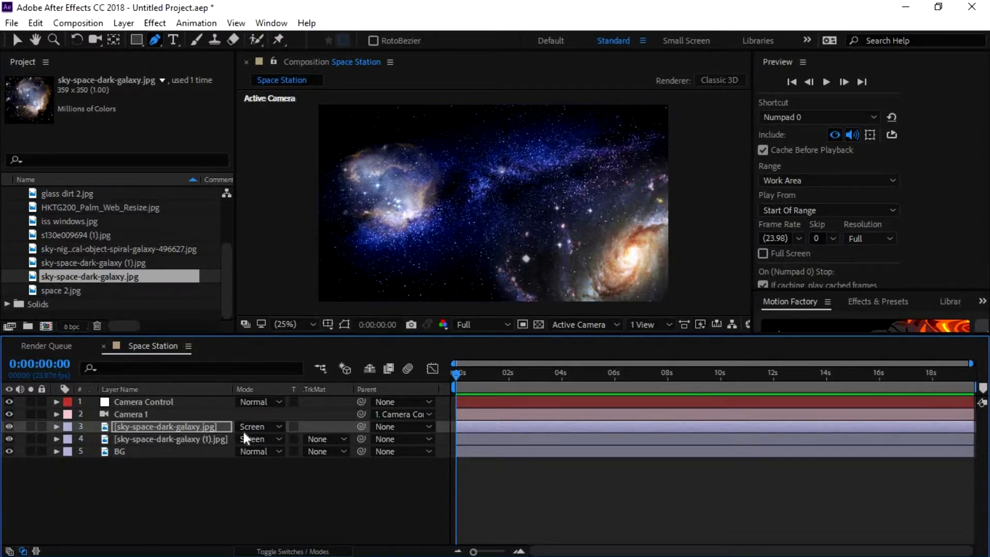
pyautogui.press('F4')
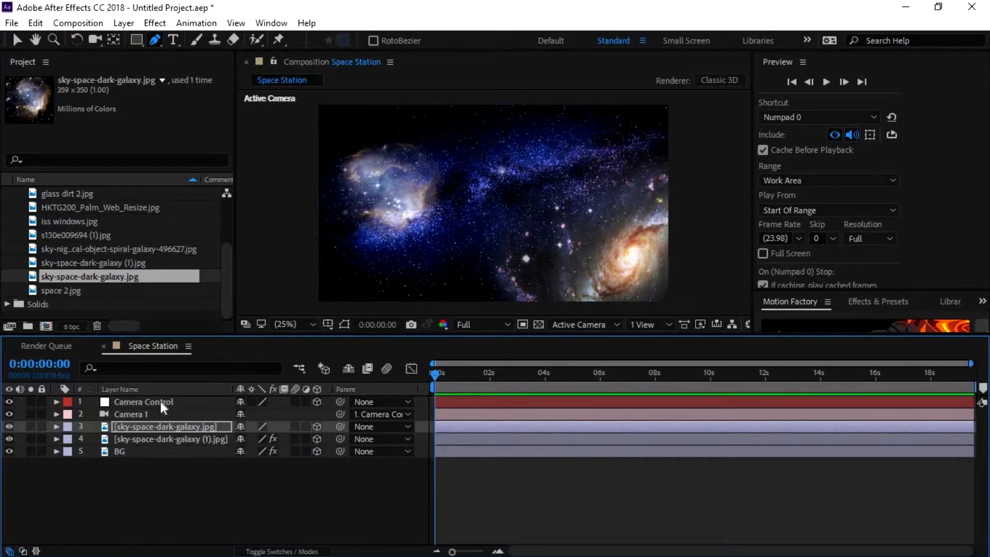
# - Reveal the Position of the sky-space-dark-galaxy (1).jpg layer and raise its Z position to about 15048
pyautogui.click(159, 425)
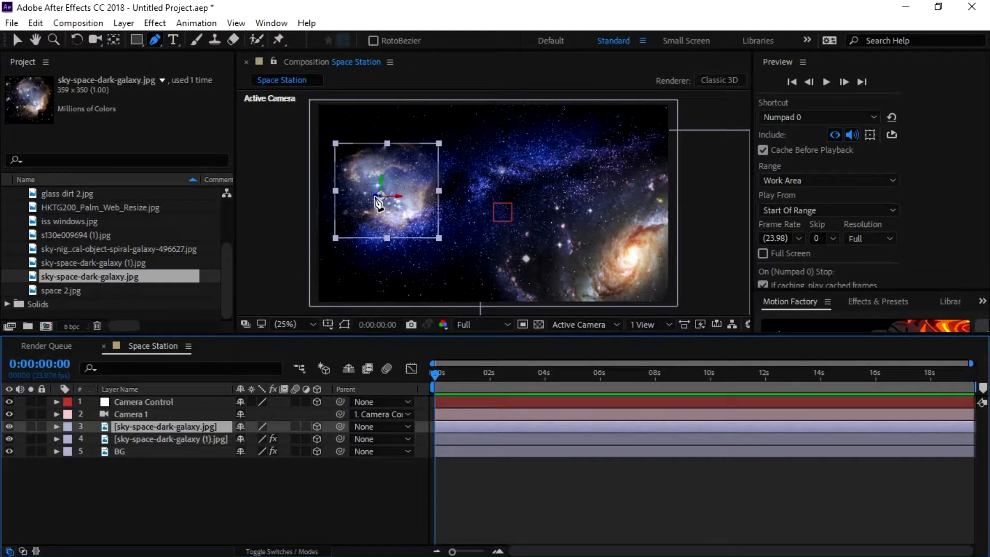
pyautogui.click(168, 439)
pyautogui.press('p')
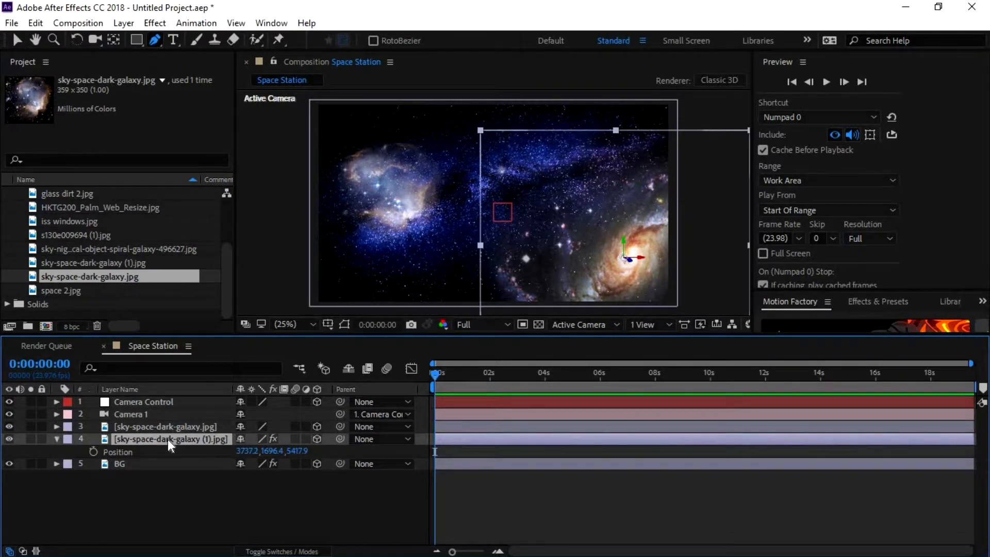
pyautogui.press('p')
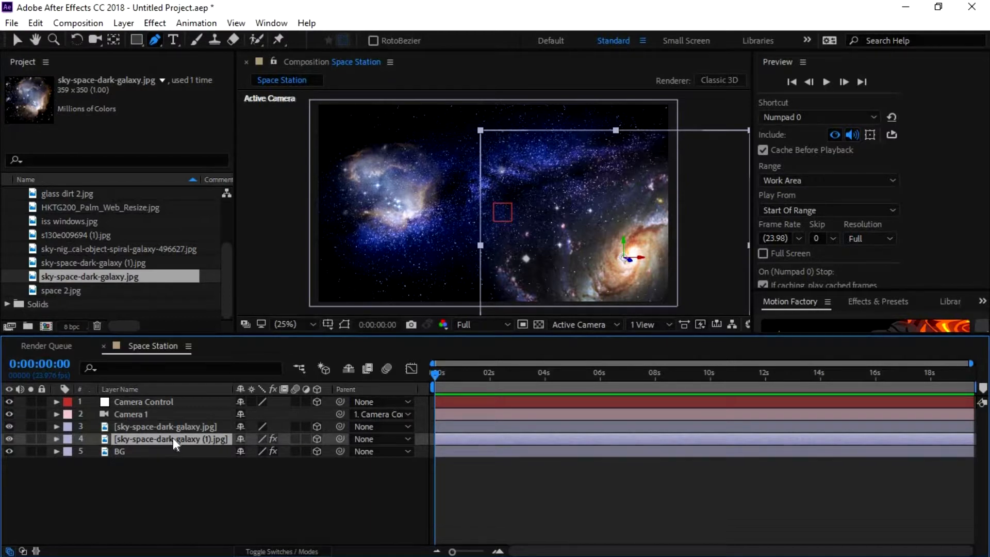
pyautogui.press('p')
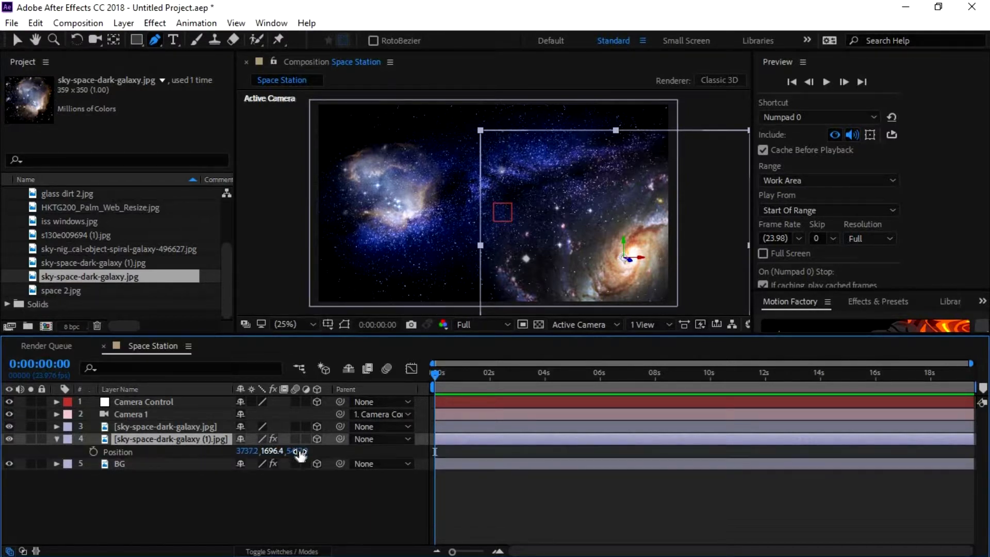
pyautogui.moveTo(297, 451); pyautogui.dragTo(975, 429)
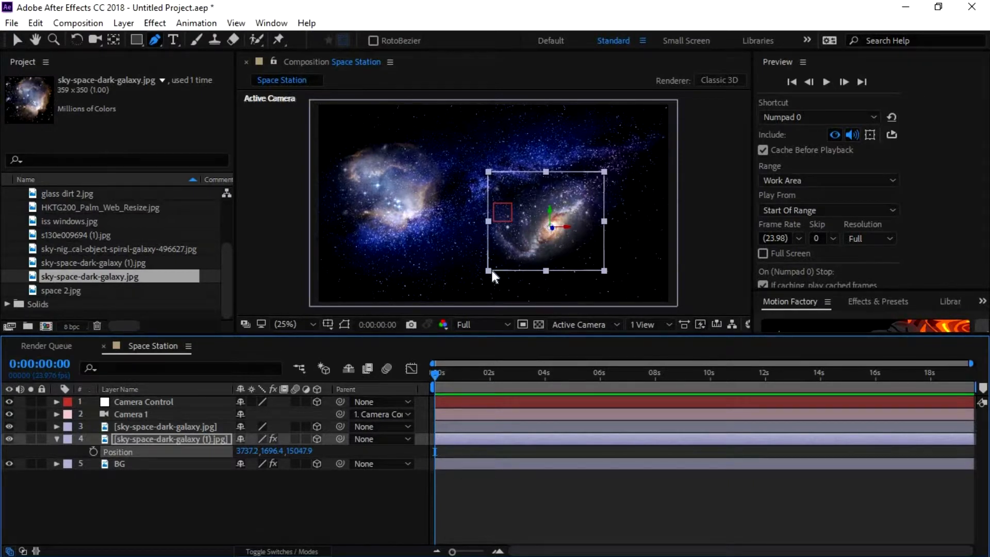
# - Enlarge the spiral galaxy layer with the Selection tool and move it toward the lower right, to about X 6637, Y 2929
pyautogui.press('v')
pyautogui.moveTo(488, 270); pyautogui.dragTo(424, 310)
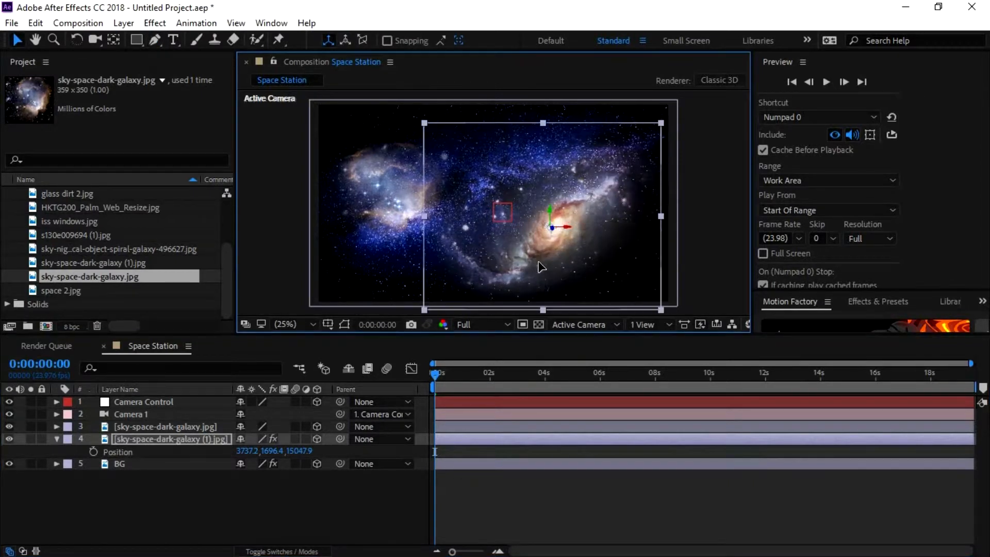
pyautogui.moveTo(525, 254); pyautogui.dragTo(608, 289)
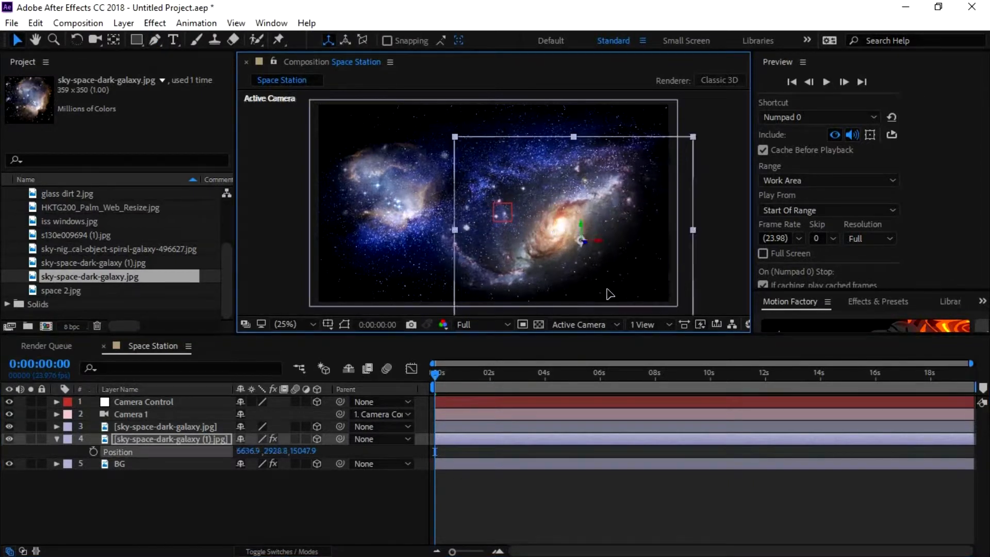
# - Reveal the Position of the sky-space-dark-galaxy.jpg nebula layer, set its Z to 10000 and collapse the spiral galaxy layer
pyautogui.click(391, 215)
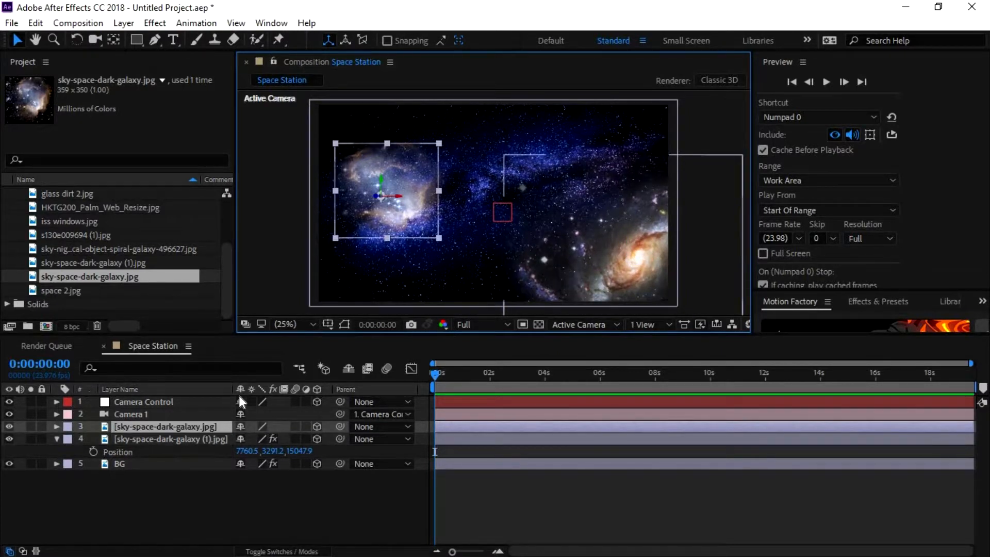
pyautogui.press('p')
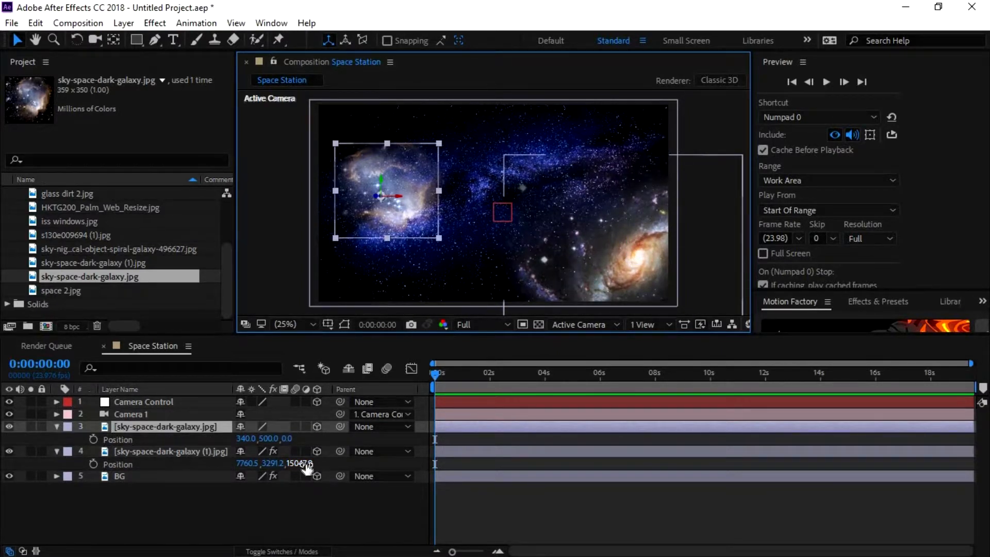
pyautogui.click(59, 451)
pyautogui.click(274, 439)
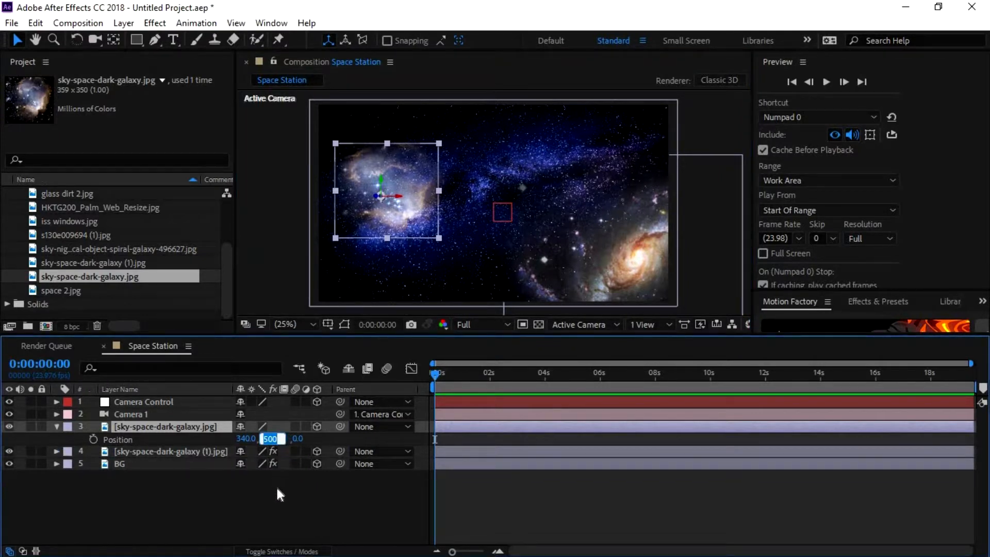
pyautogui.click(178, 453)
pyautogui.press('p')
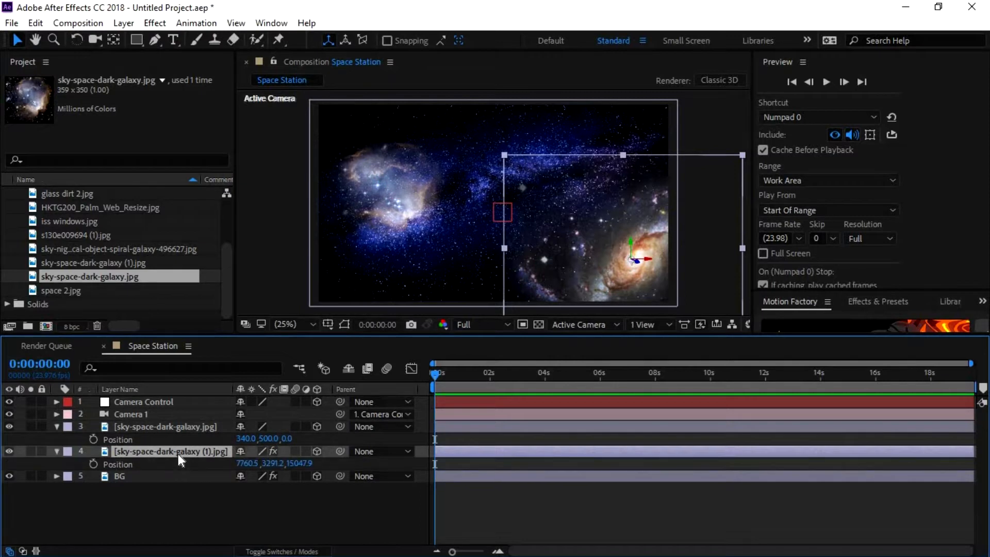
pyautogui.press('p')
pyautogui.moveTo(287, 439); pyautogui.dragTo(582, 449)
pyautogui.click(286, 439)
pyautogui.write('10000')
pyautogui.press('Return')
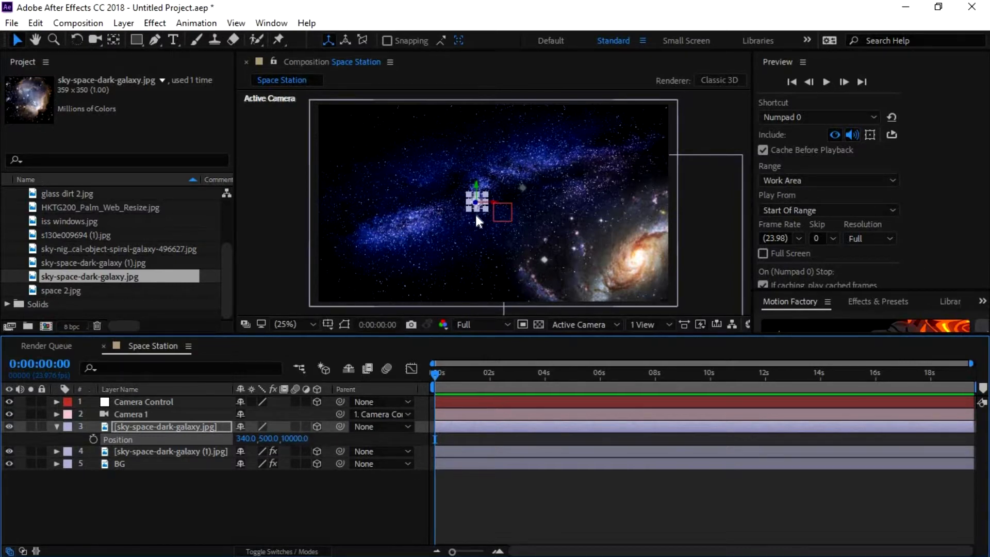
# - Enlarge and stretch the distant nebula layer and move it left to about X -3576, Y 856, leaving it deselected
pyautogui.click(465, 206)
pyautogui.moveTo(468, 209); pyautogui.dragTo(330, 254)
pyautogui.moveTo(482, 271); pyautogui.dragTo(393, 221)
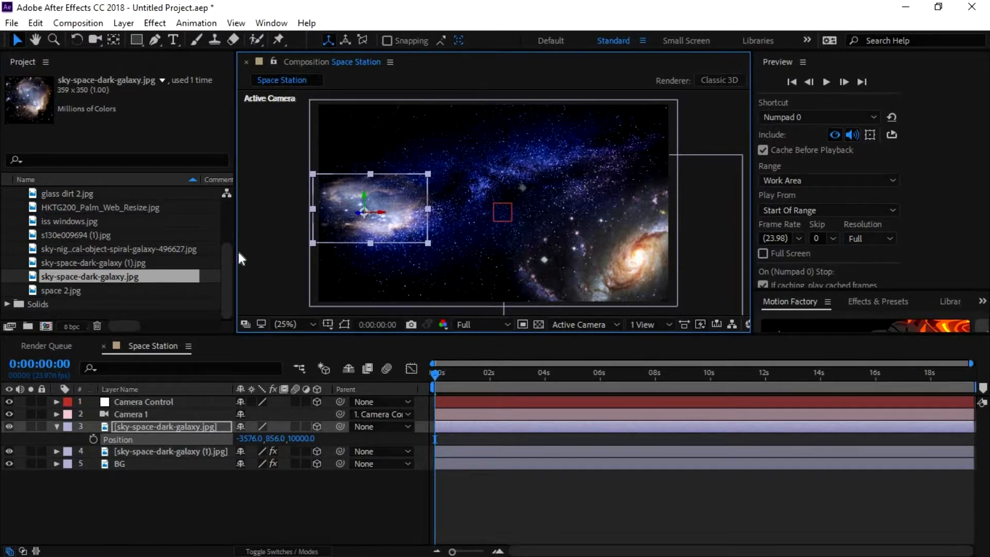
pyautogui.click(258, 255)
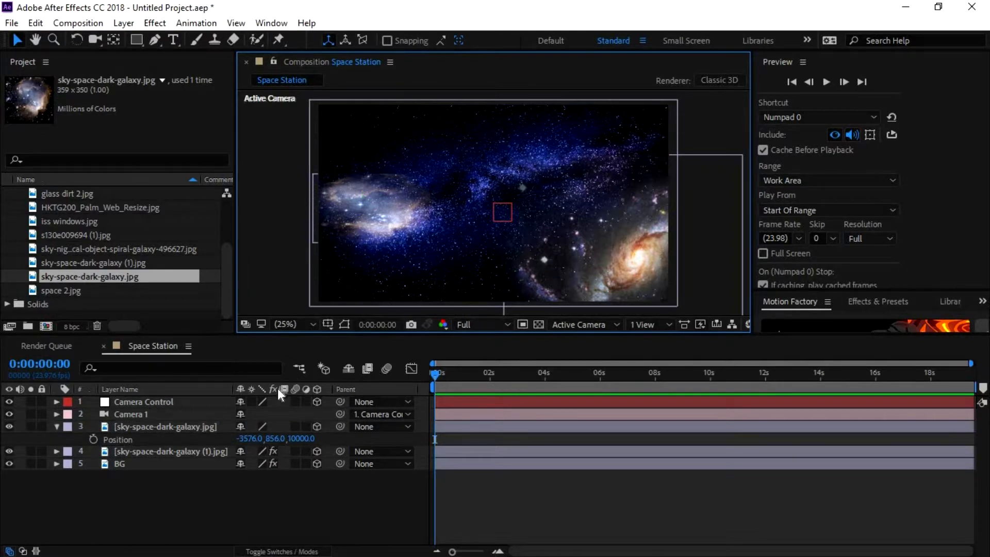
# - Shift the Camera Control null to reframe the scene and enlarge the spiral galaxy layer from its upper-left corner
pyautogui.click(161, 403)
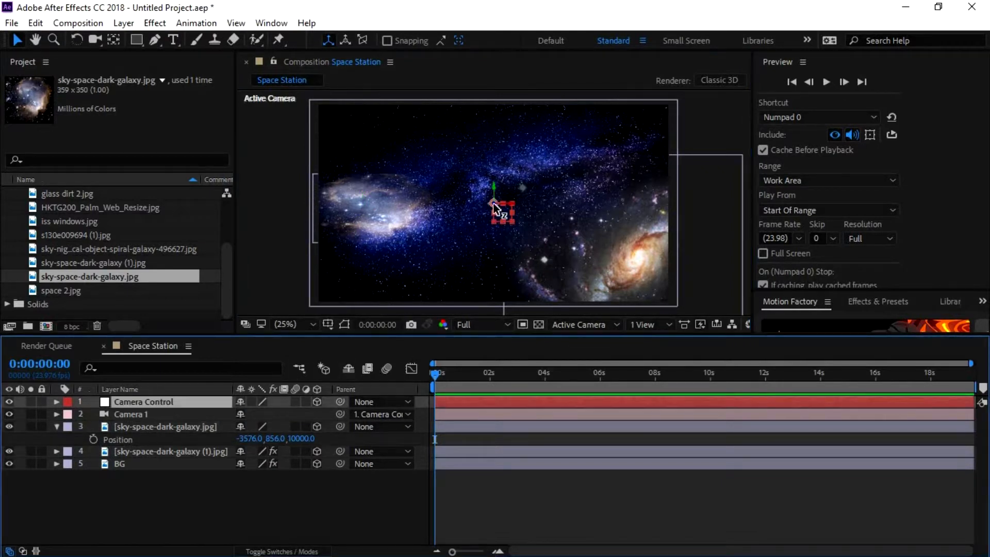
pyautogui.moveTo(494, 183); pyautogui.dragTo(614, 420)
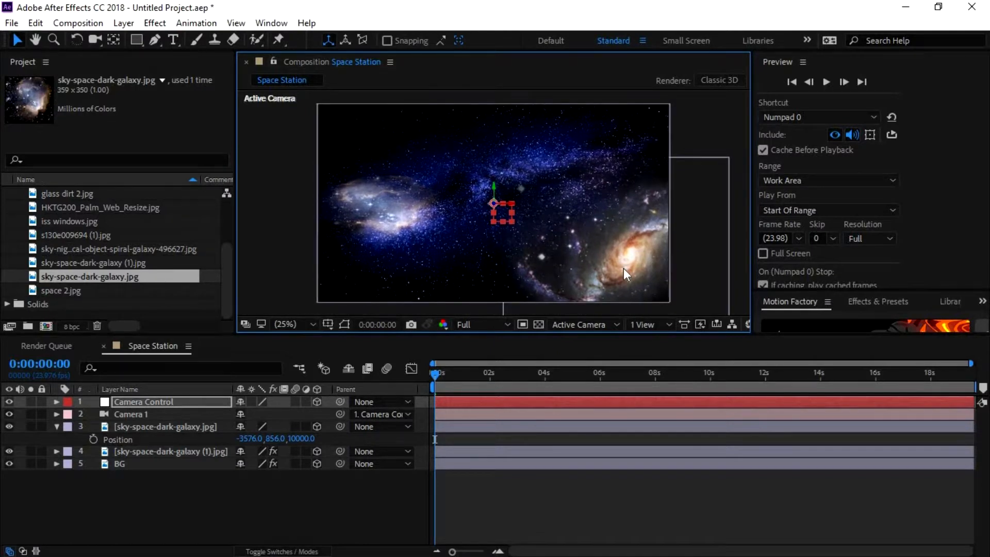
pyautogui.click(606, 279)
pyautogui.moveTo(505, 157); pyautogui.dragTo(469, 119)
# - Shrink the nebula layer to a small patch and move it up and left to about X -4996, Y 45
pyautogui.click(406, 218)
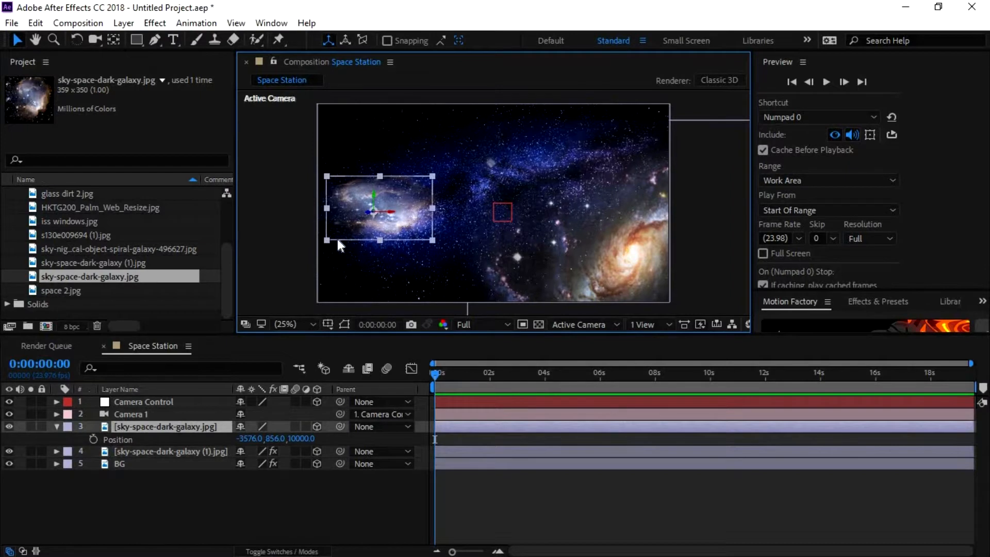
pyautogui.moveTo(328, 240); pyautogui.dragTo(341, 198)
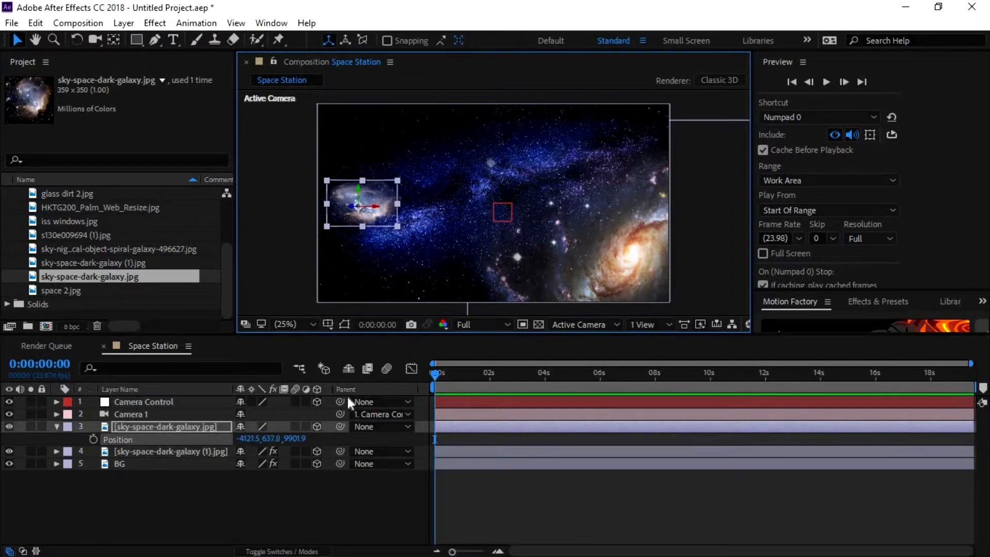
pyautogui.click(206, 401)
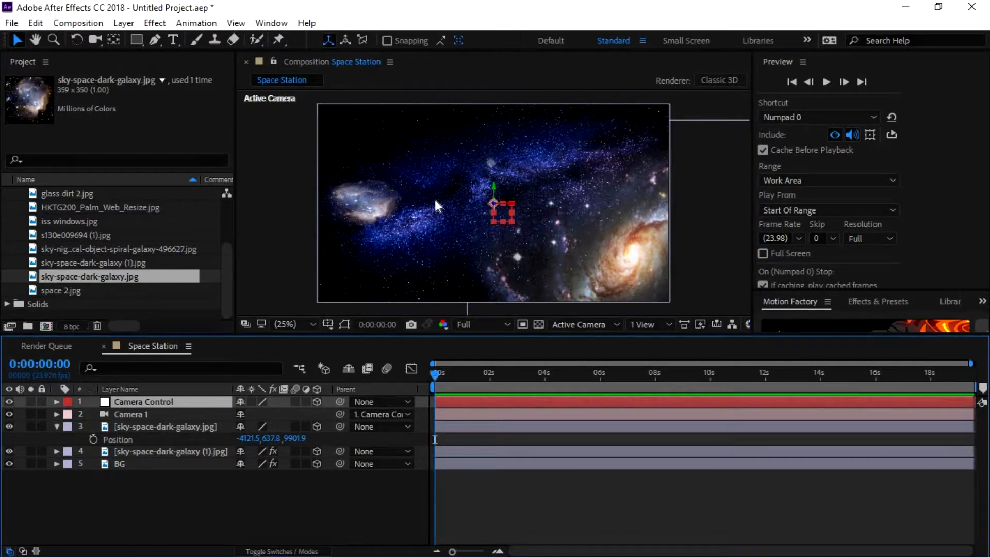
pyautogui.click(353, 206)
pyautogui.moveTo(352, 211); pyautogui.dragTo(330, 202)
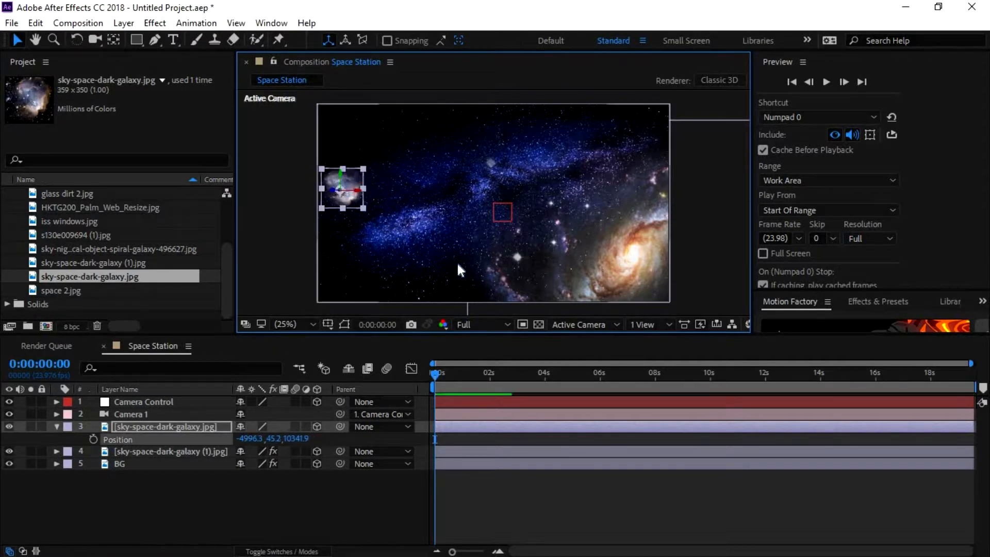
# - Test the camera depth with the Camera Control null and move the nebula inward to about X -3409, Y 264
pyautogui.click(475, 250)
pyautogui.moveTo(493, 206); pyautogui.dragTo(512, 227)
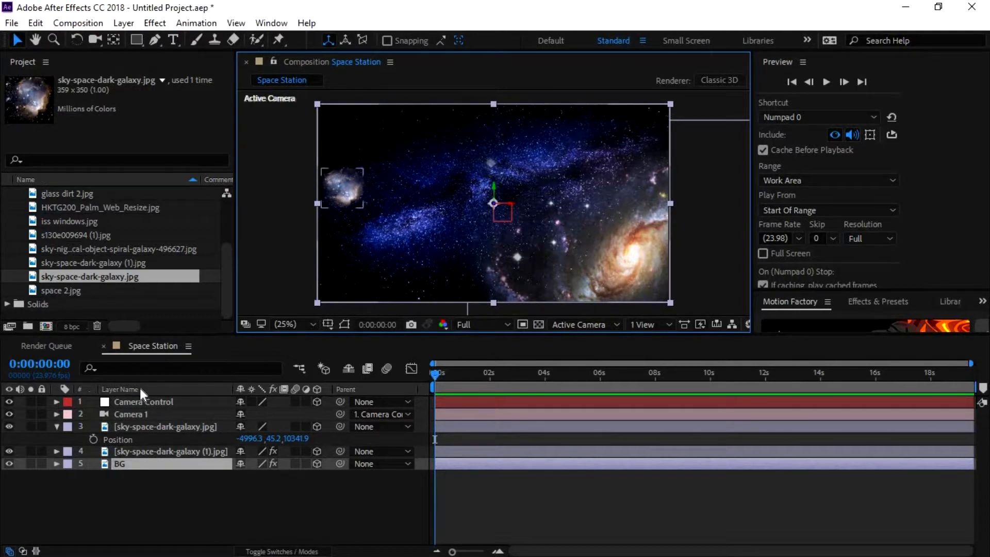
pyautogui.click(286, 407)
pyautogui.moveTo(492, 208); pyautogui.dragTo(579, 299)
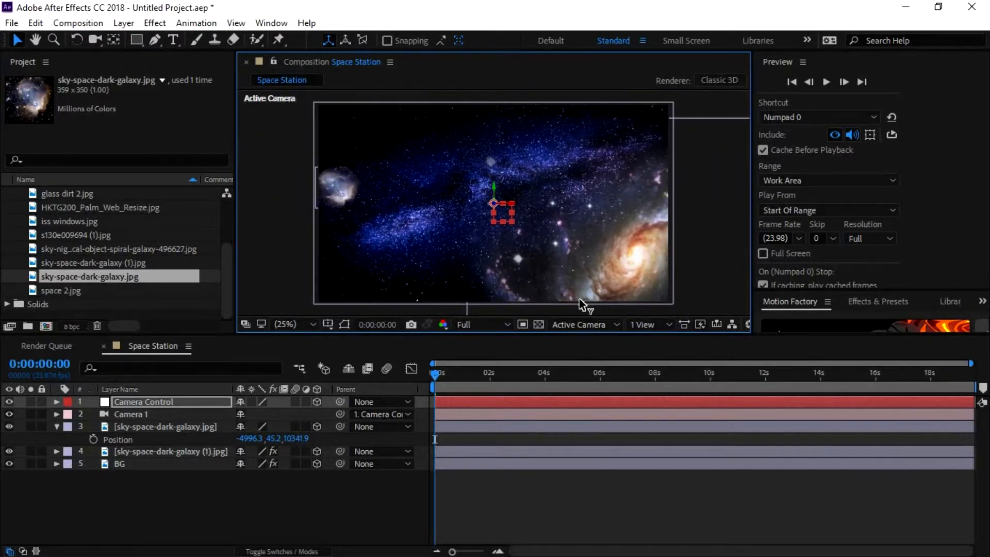
pyautogui.moveTo(333, 186); pyautogui.dragTo(461, 266)
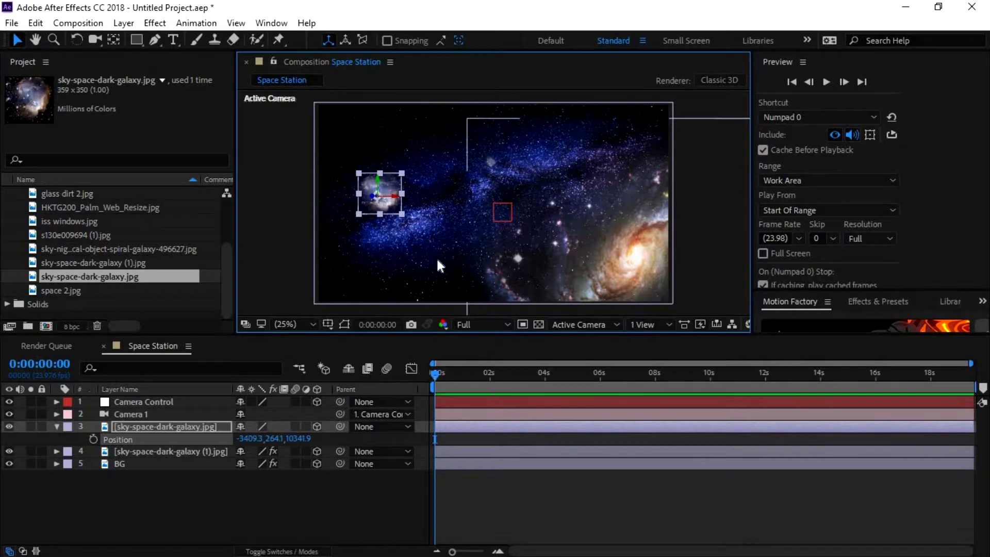
# - Select the Camera Control null and shift it back and forth to check the parallax between the background, nebula and spiral galaxy
pyautogui.click(505, 238)
pyautogui.moveTo(492, 204); pyautogui.dragTo(552, 250)
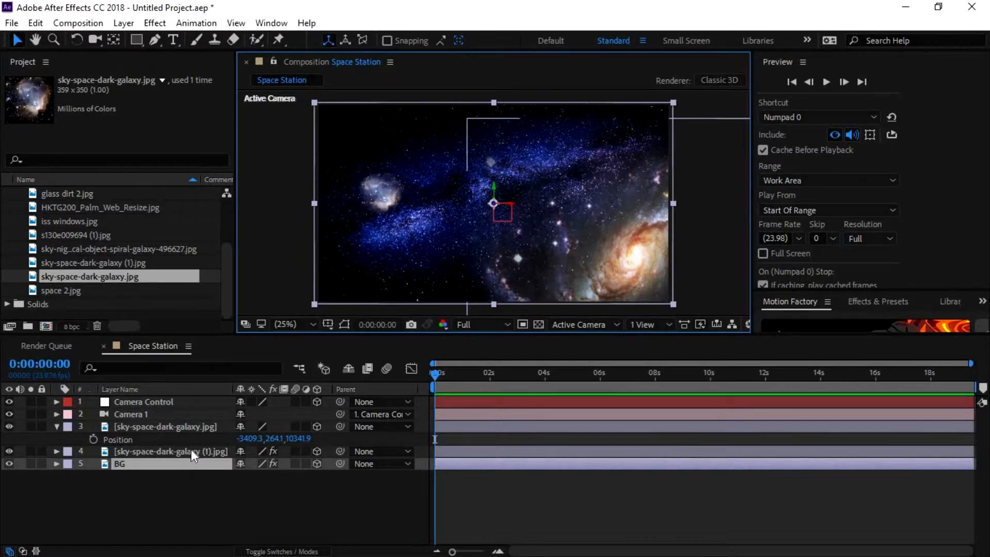
pyautogui.click(138, 401)
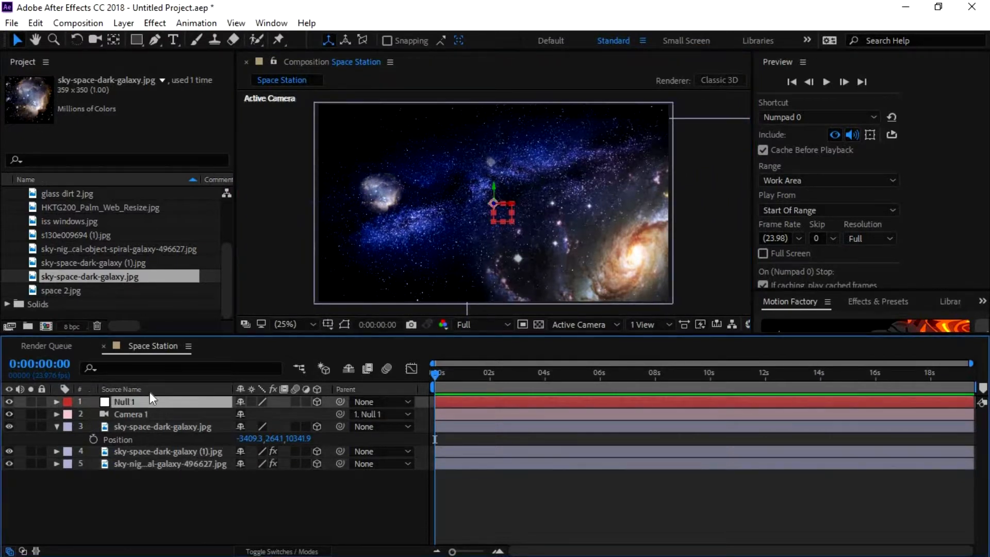
pyautogui.click(153, 411)
pyautogui.click(144, 389)
pyautogui.click(502, 211)
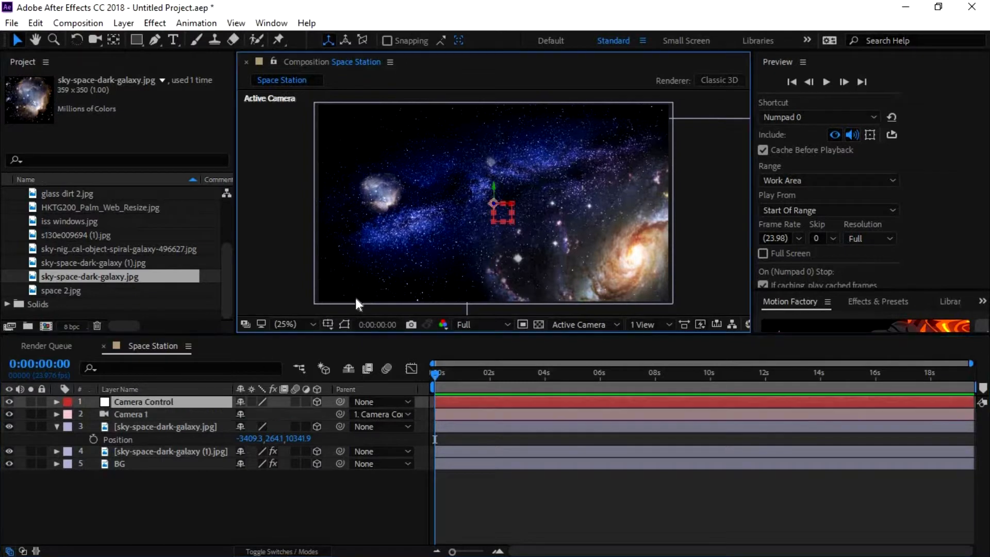
pyautogui.moveTo(493, 202); pyautogui.dragTo(570, 277)
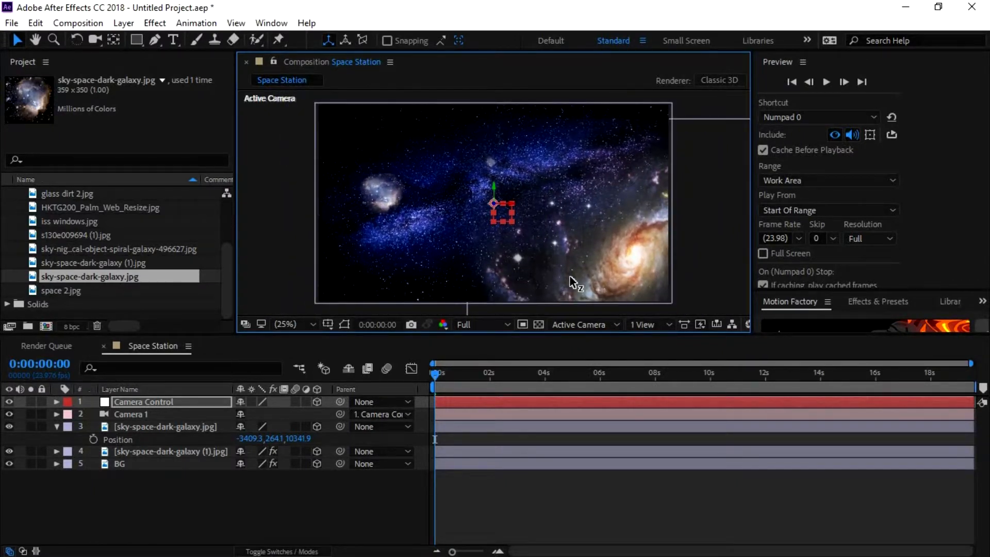
pyautogui.moveTo(570, 277); pyautogui.dragTo(574, 277)
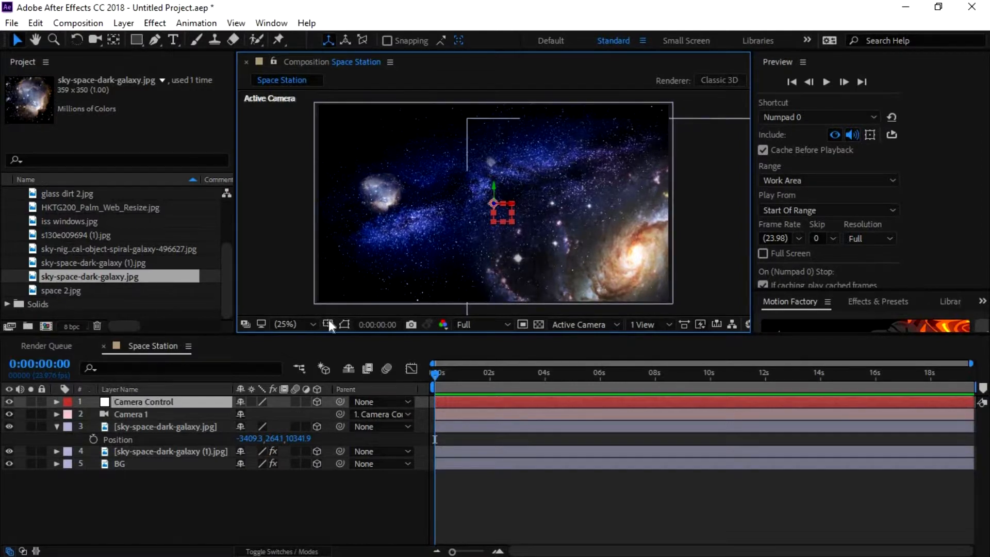
# - Collapse all open layer properties in the timeline and preview the iss windows.jpg footage
pyautogui.click(55, 403)
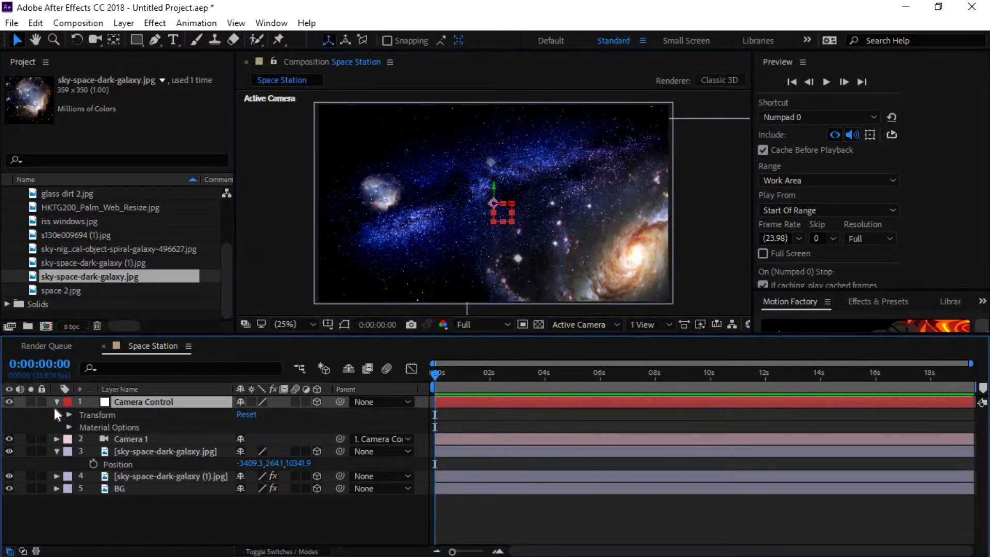
pyautogui.click(57, 401)
pyautogui.click(57, 414)
pyautogui.click(57, 414)
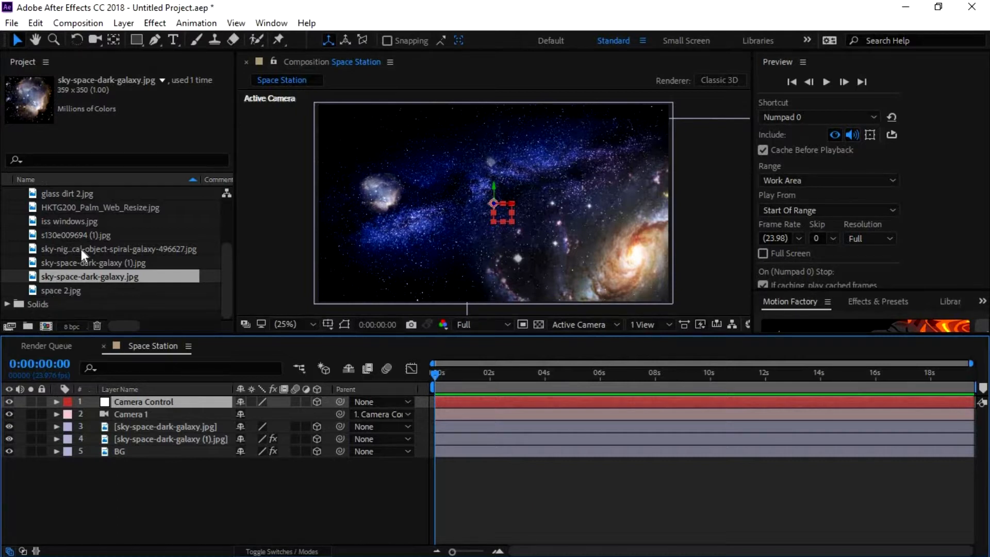
pyautogui.click(75, 221)
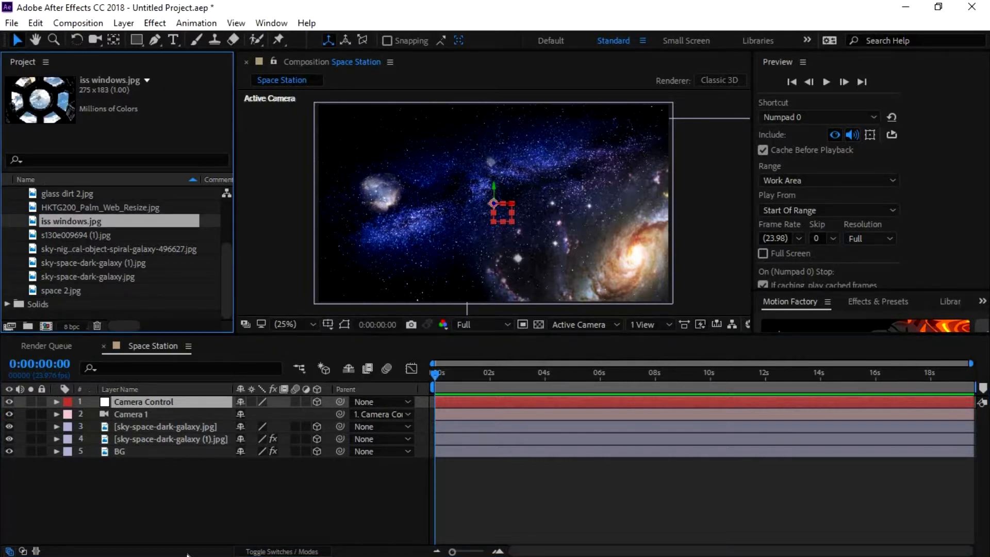
# - Apply a Tint effect to the BG layer and pull its Curves points down to darken the galaxy background
pyautogui.click(156, 453)
pyautogui.hotkey('ctrl', 'space')
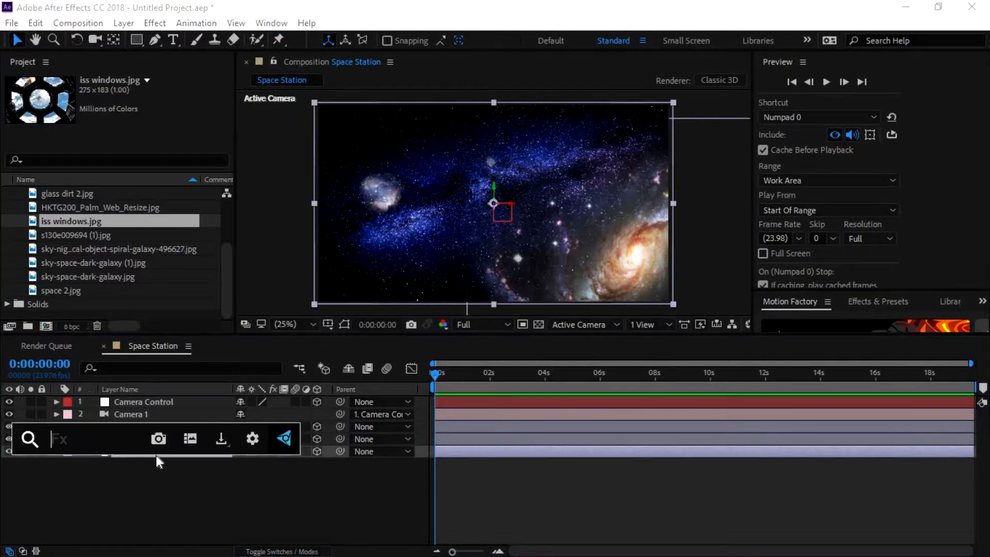
pyautogui.write('tint')
pyautogui.click(141, 415)
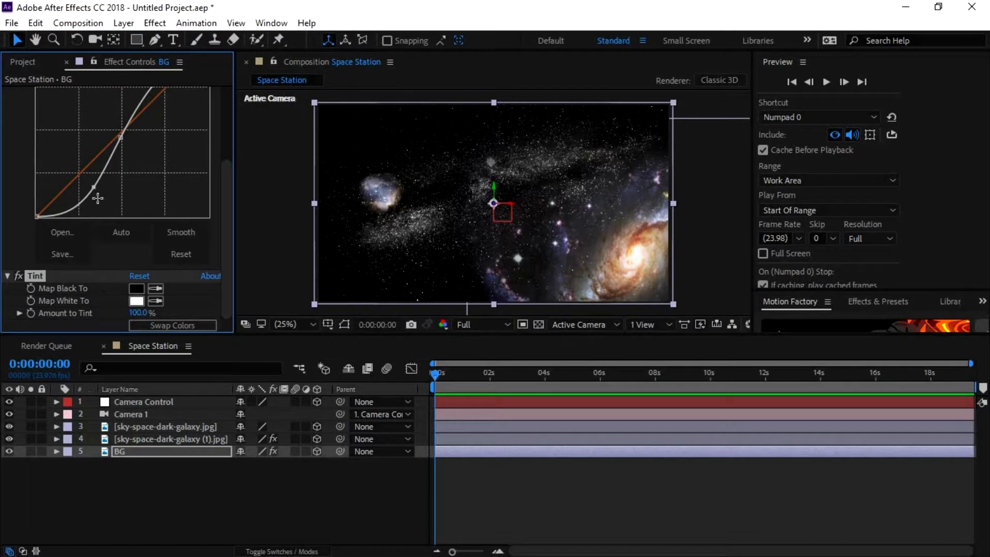
pyautogui.moveTo(94, 187)
pyautogui.mouseDown()
pyautogui.moveTo(107, 200)
pyautogui.moveTo(97, 196)
pyautogui.mouseUp()
pyautogui.scroll(3, 155, 162)
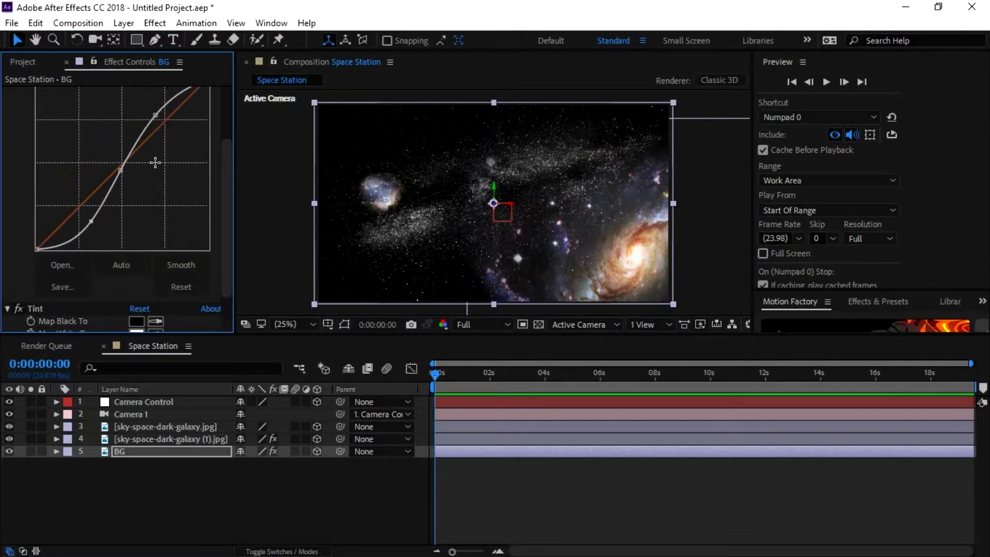
pyautogui.moveTo(120, 202); pyautogui.dragTo(113, 221)
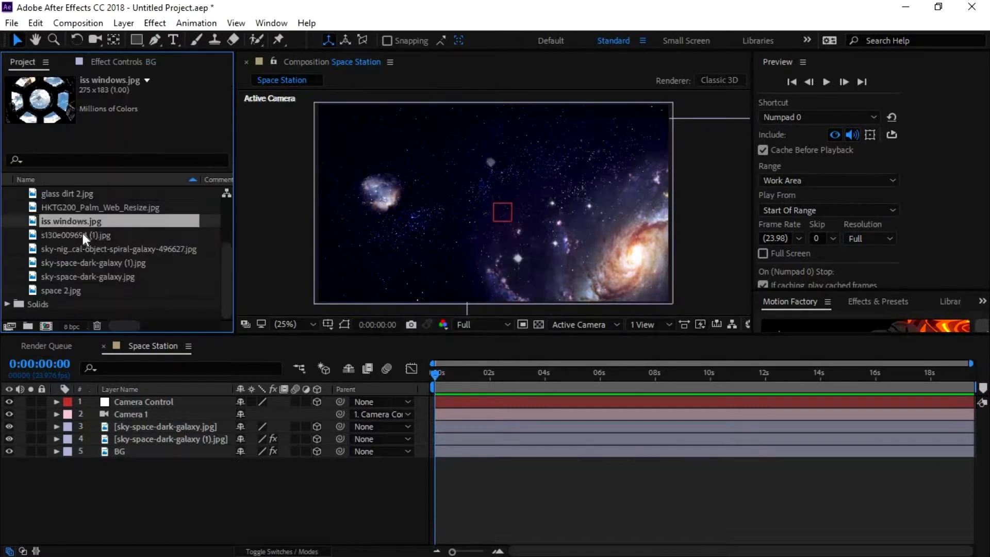
# - Add s130e009694 (1).jpg to the composition below Camera 1 and shrink it until the station windows fill the frame
pyautogui.click(83, 233)
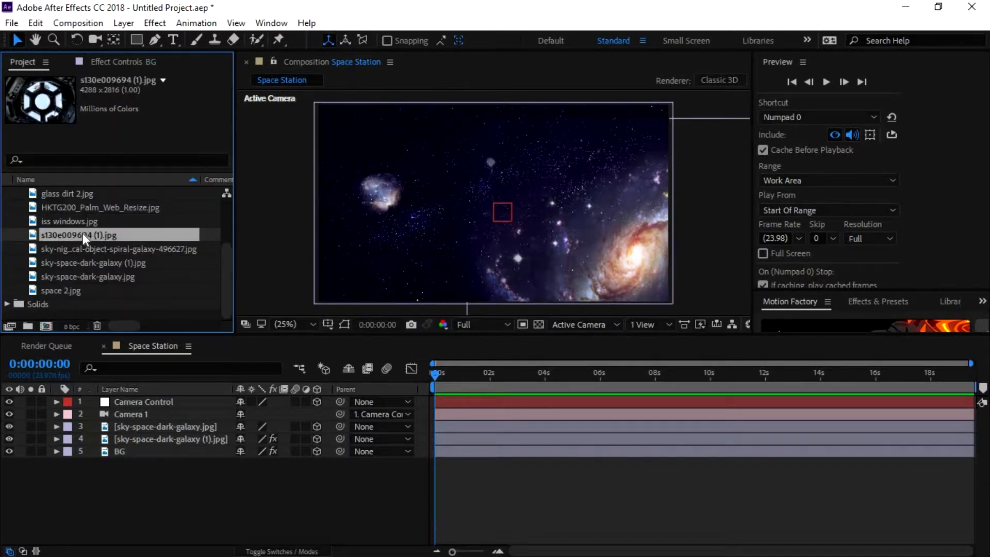
pyautogui.moveTo(83, 233); pyautogui.dragTo(127, 421)
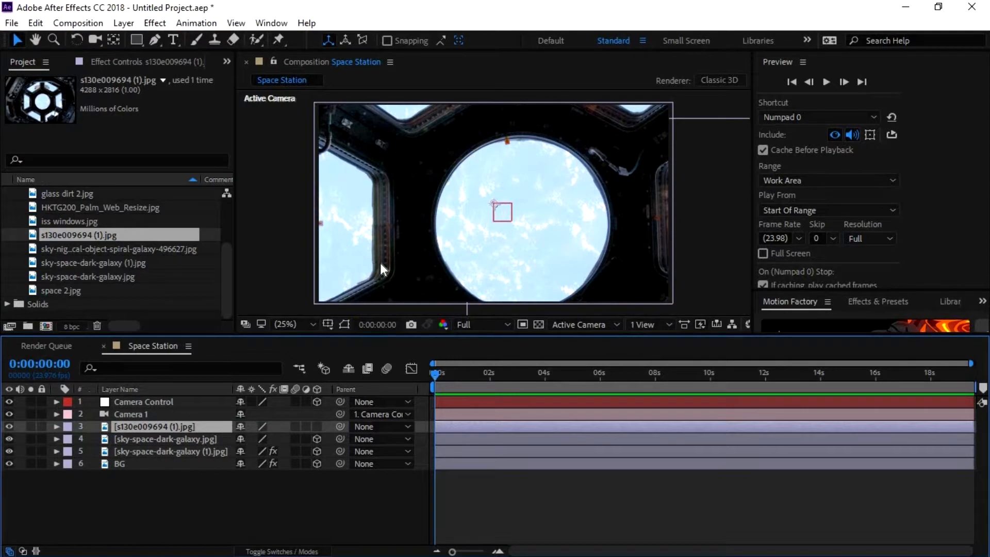
pyautogui.scroll(-1, 413, 258)
pyautogui.scroll(-1, 397, 260)
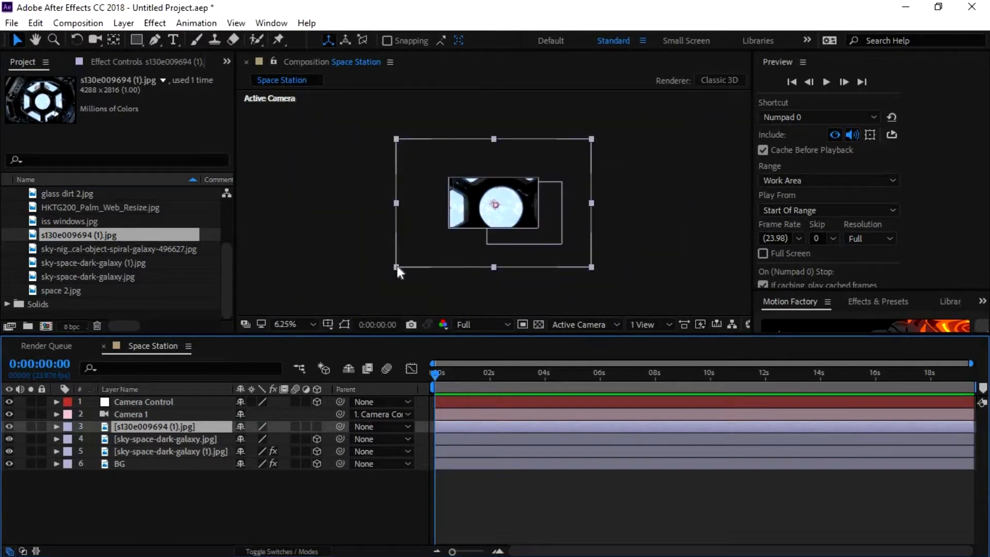
pyautogui.scroll(1, 442, 262)
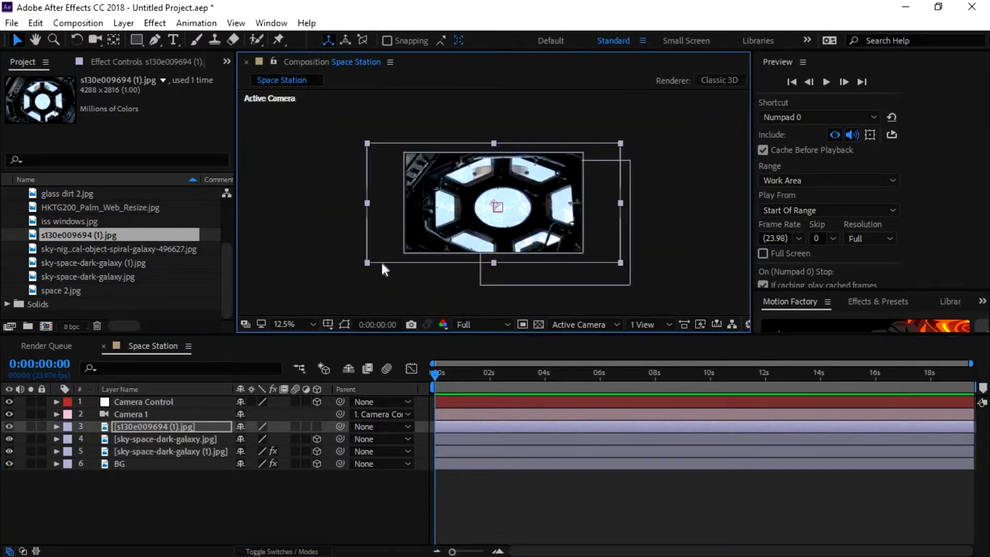
pyautogui.moveTo(375, 261); pyautogui.dragTo(403, 254)
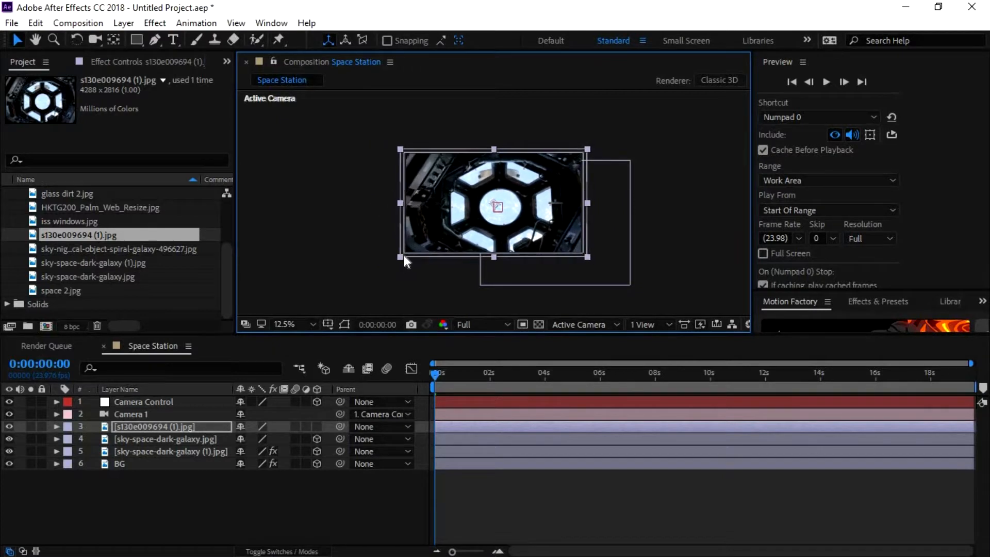
pyautogui.press('.')
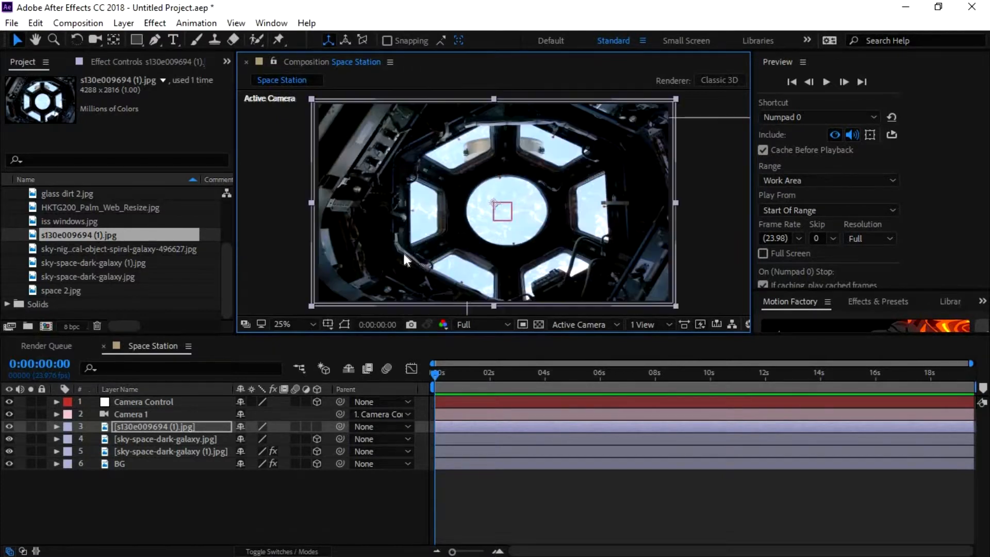
pyautogui.moveTo(314, 305); pyautogui.dragTo(316, 305)
pyautogui.click(132, 427)
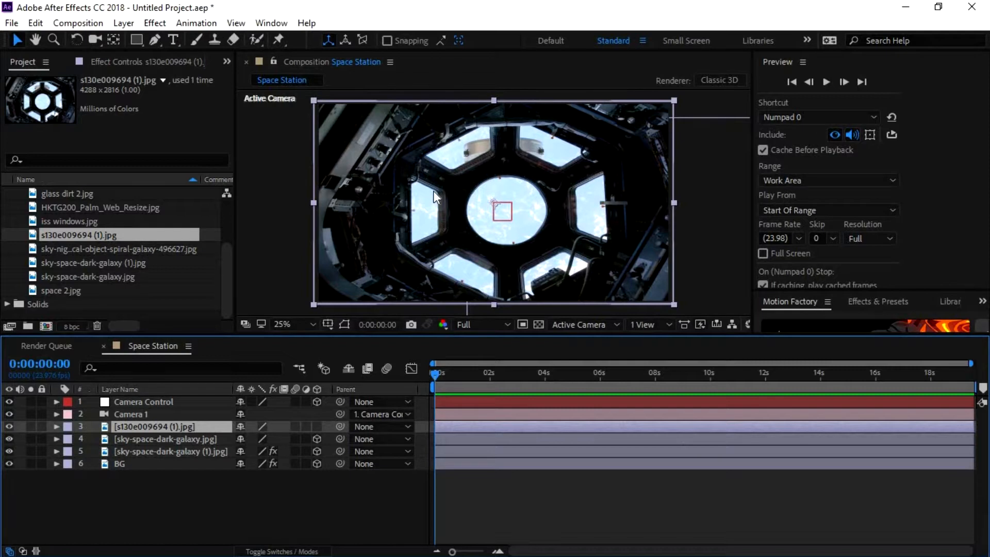
# - Deselect the station photo and turn off the visibility of the Camera Control null
pyautogui.press('.')
pyautogui.press(',')
pyautogui.click(281, 247)
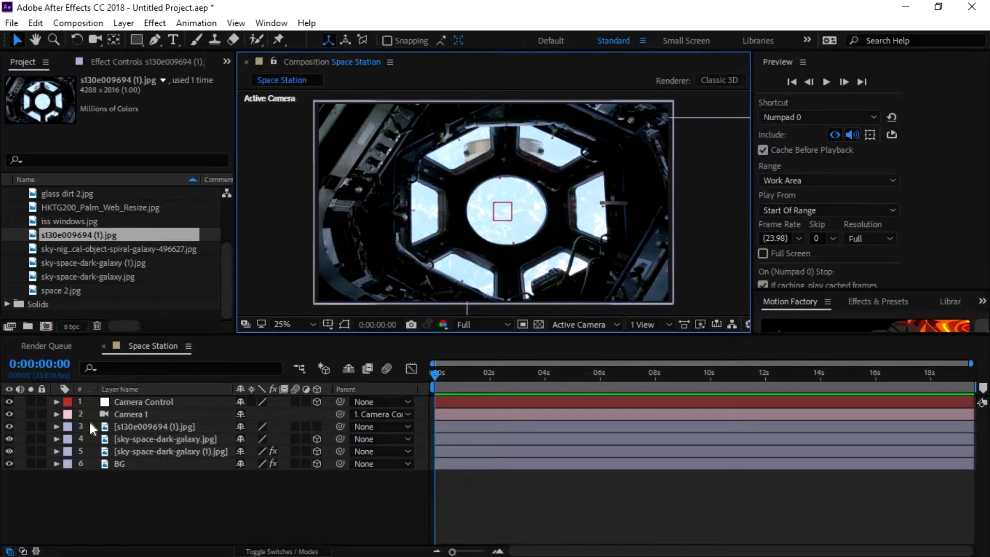
pyautogui.click(9, 401)
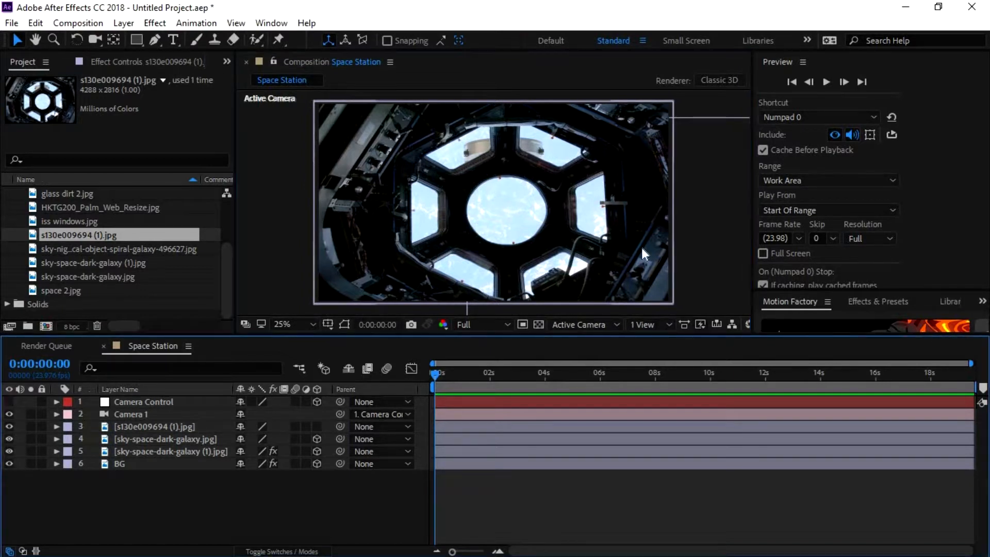
# - Activate the Pen tool and delete the stray shape layer started at the upper-left station window
pyautogui.click(157, 40)
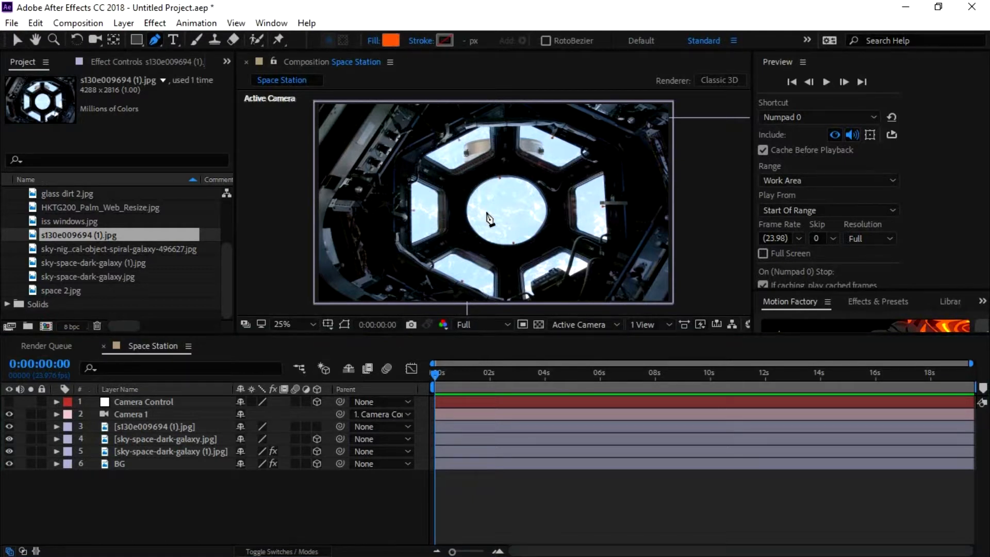
pyautogui.press('.')
pyautogui.press('.')
pyautogui.press('.')
pyautogui.moveTo(498, 214); pyautogui.dragTo(512, 297)
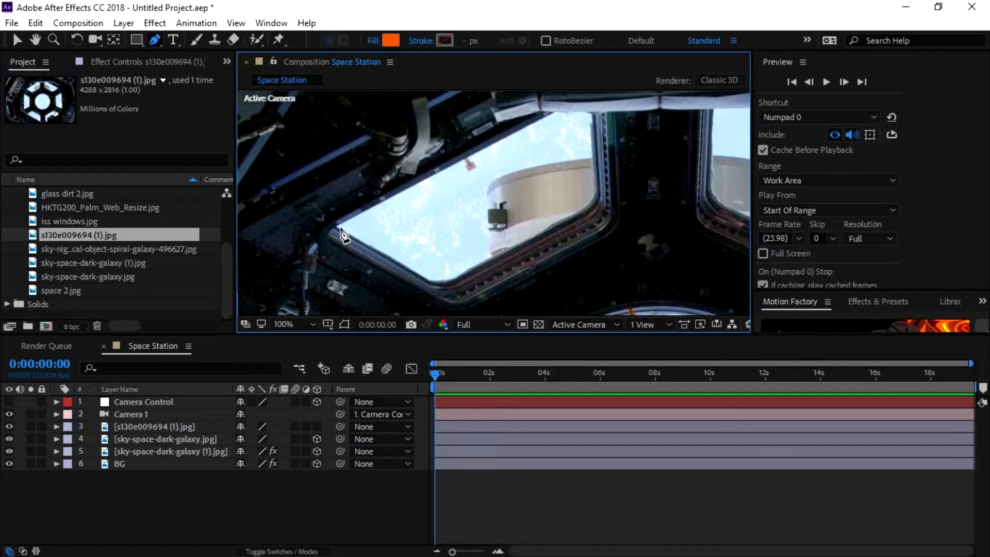
pyautogui.click(410, 210)
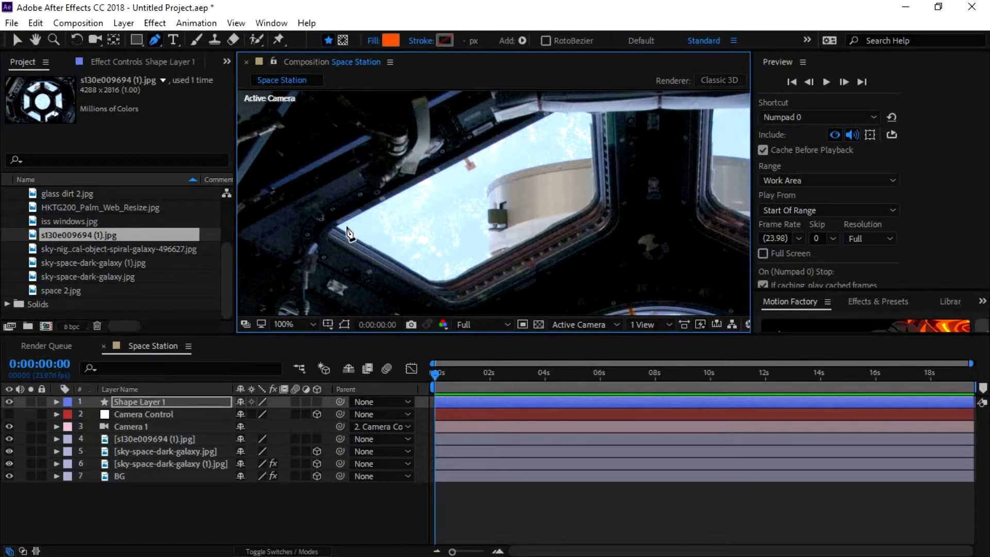
pyautogui.press('Delete')
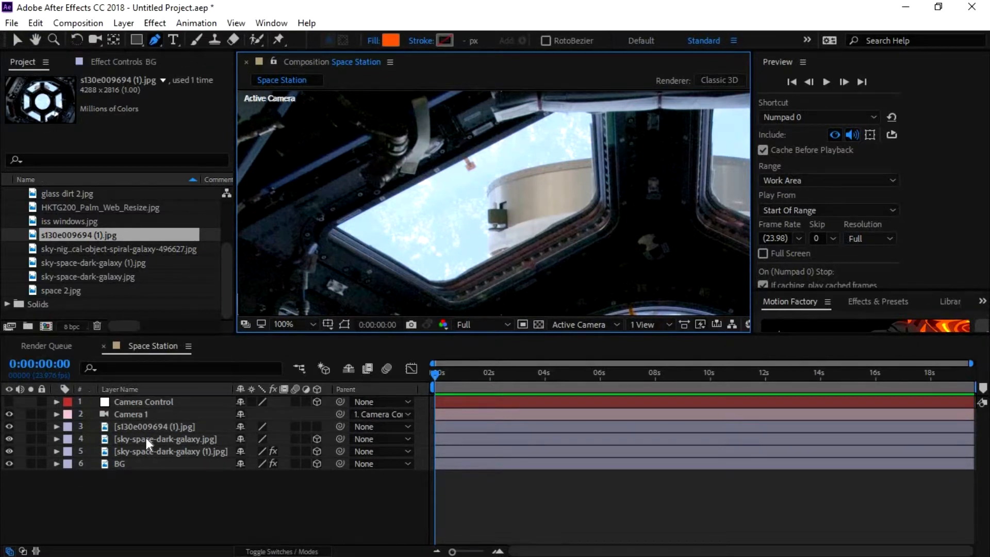
# - Rename the station photo layer to ISS and the sky-space-dark-galaxy.jpg layer to Nebula
pyautogui.click(131, 427)
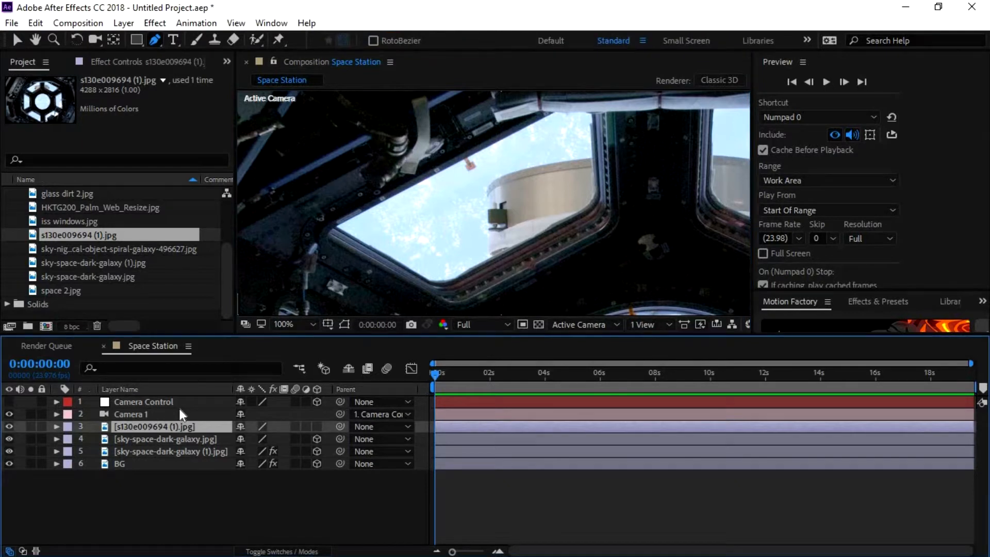
pyautogui.press('Return')
pyautogui.write('ISS')
pyautogui.press('Return')
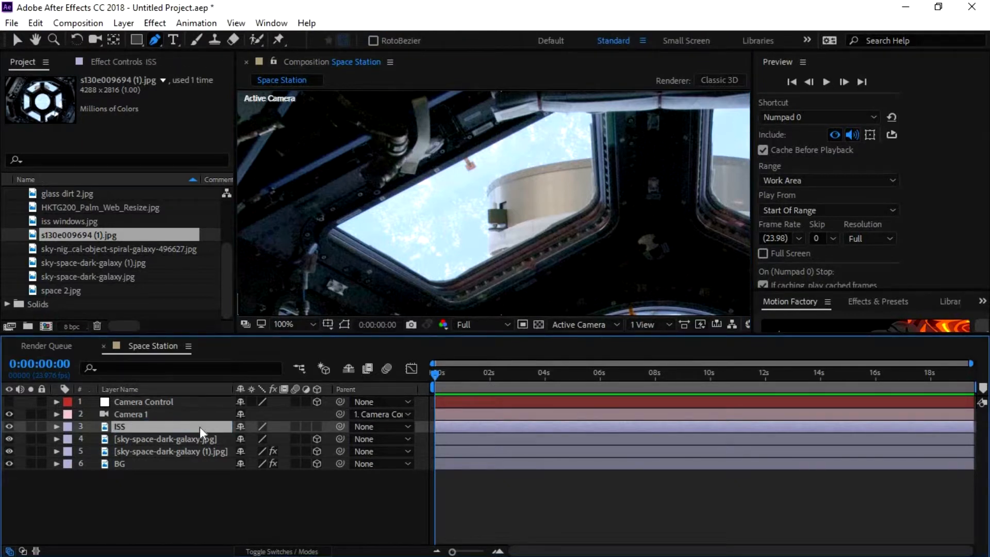
pyautogui.click(196, 437)
pyautogui.press('Return')
pyautogui.write('Neb')
pyautogui.press('Return')
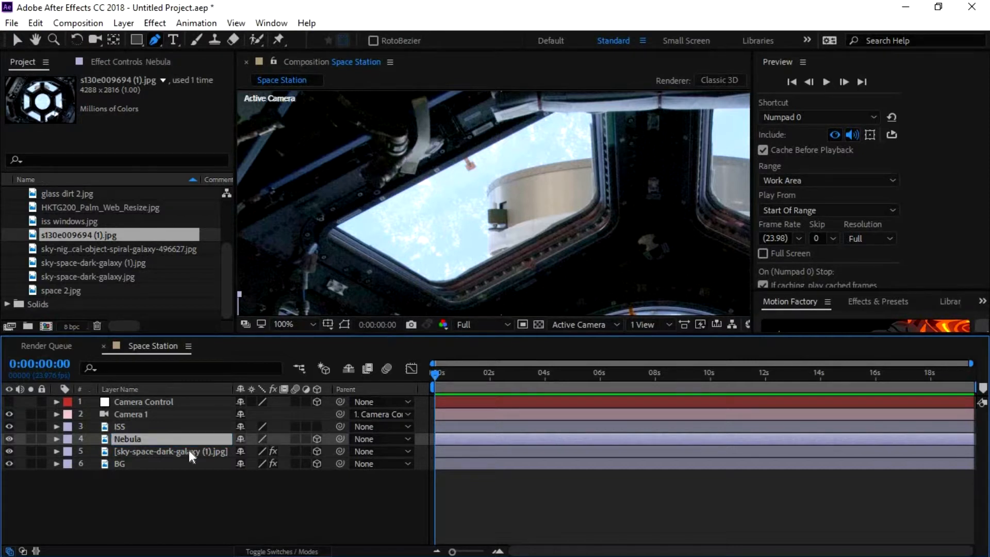
# - Rename the sky-space-dark-galaxy (1).jpg layer to Spiral Galaxy
pyautogui.click(188, 450)
pyautogui.press('Return')
pyautogui.write('Spira')
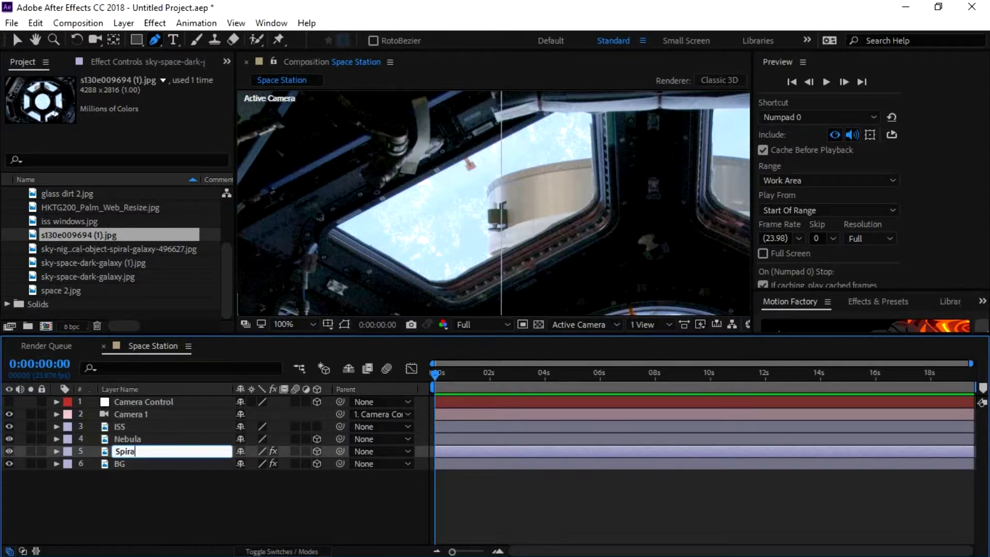
pyautogui.write('l Galaxy')
pyautogui.press('Return')
# - Draw a closed mask on the ISS layer around the glass of the upper-left station window
pyautogui.click(128, 427)
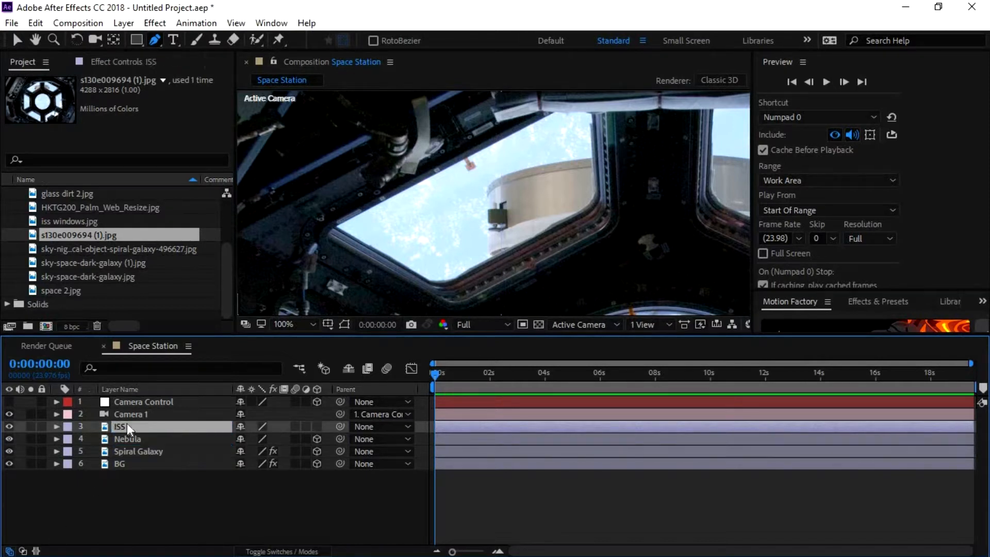
pyautogui.click(337, 226)
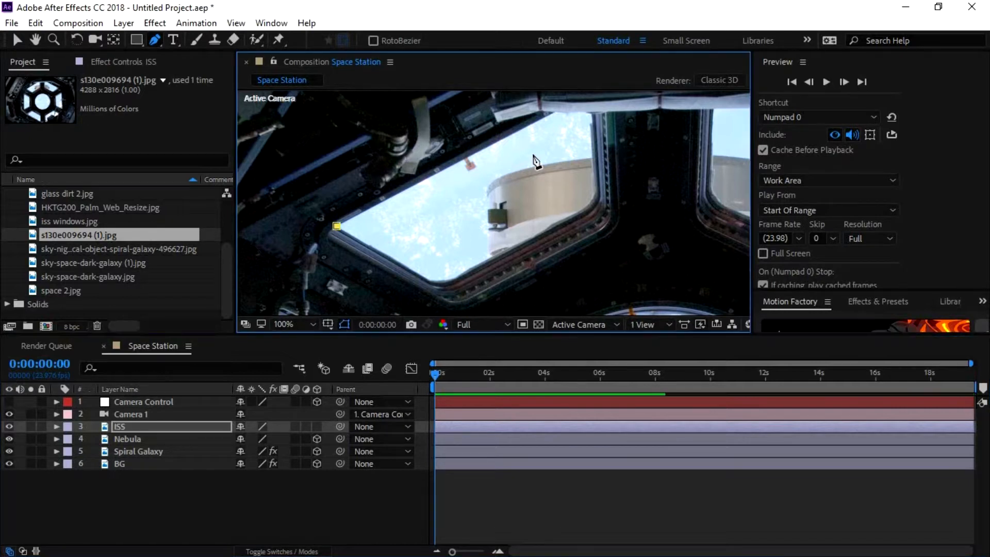
pyautogui.click(554, 112)
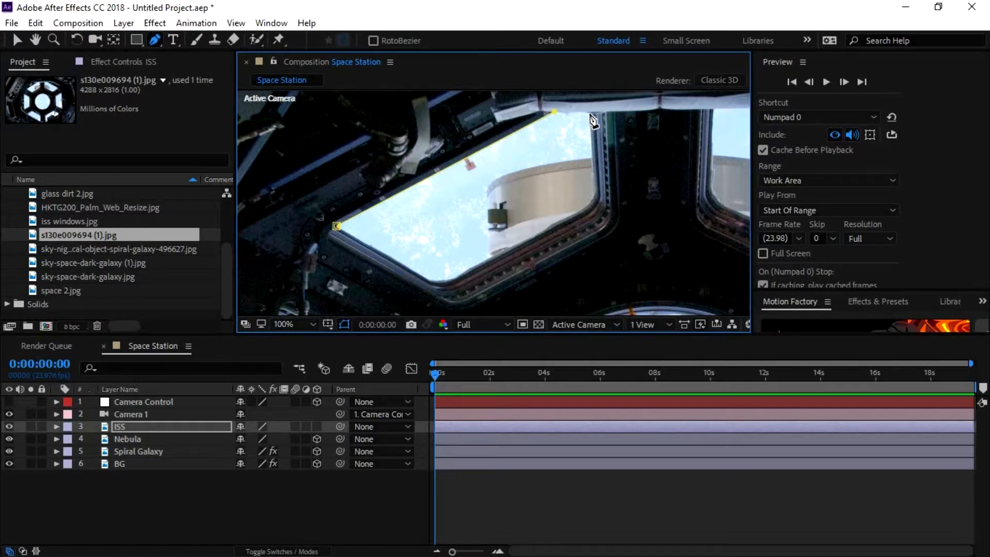
pyautogui.click(591, 113)
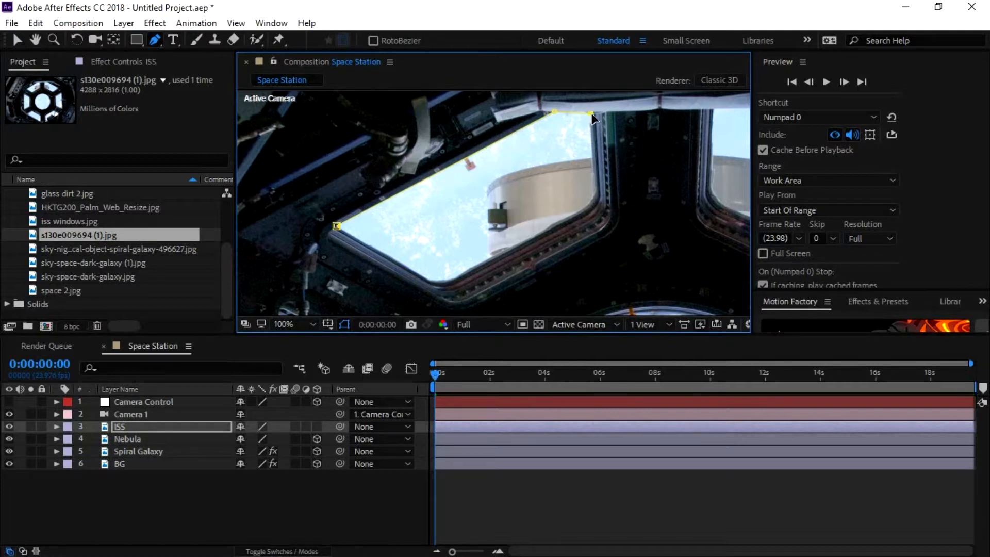
pyautogui.click(591, 203)
pyautogui.click(442, 283)
pyautogui.click(418, 273)
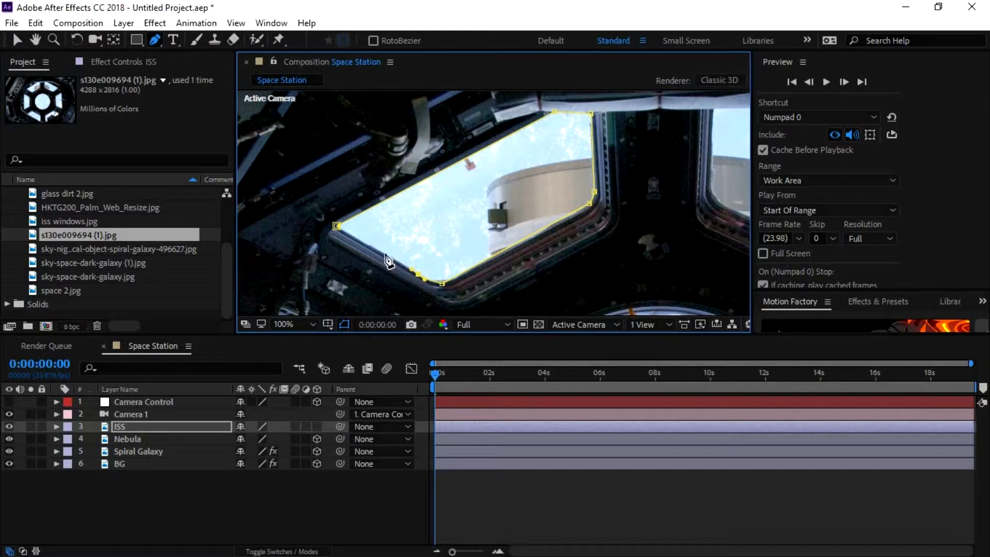
pyautogui.click(337, 225)
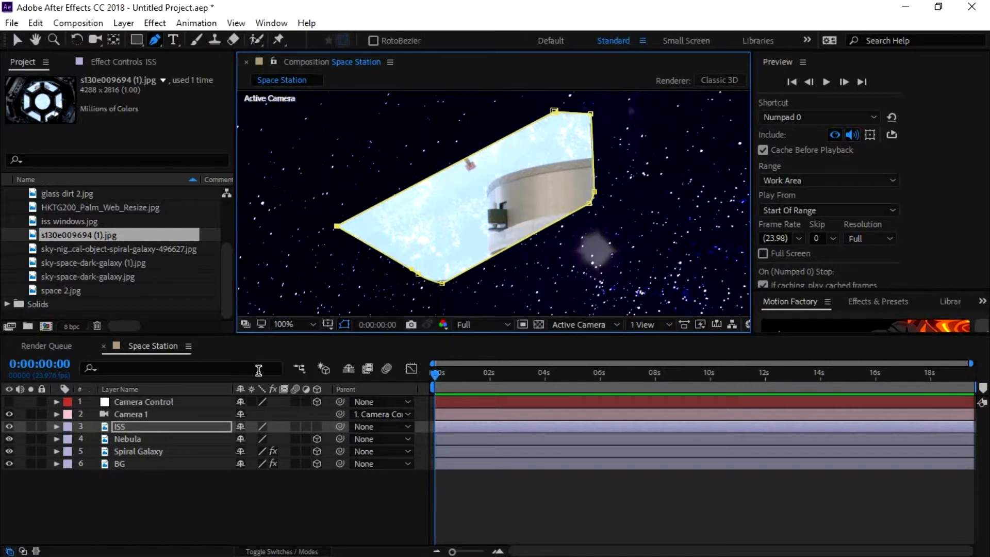
# - Set Mask 1 on the ISS layer to Subtract and hide the mask outlines
pyautogui.press('m')
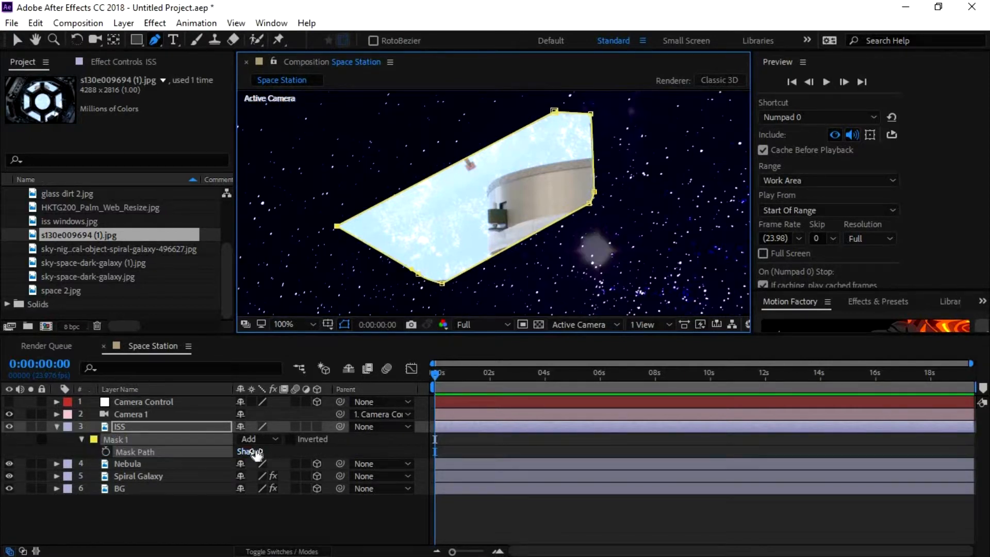
pyautogui.click(256, 442)
pyautogui.click(260, 361)
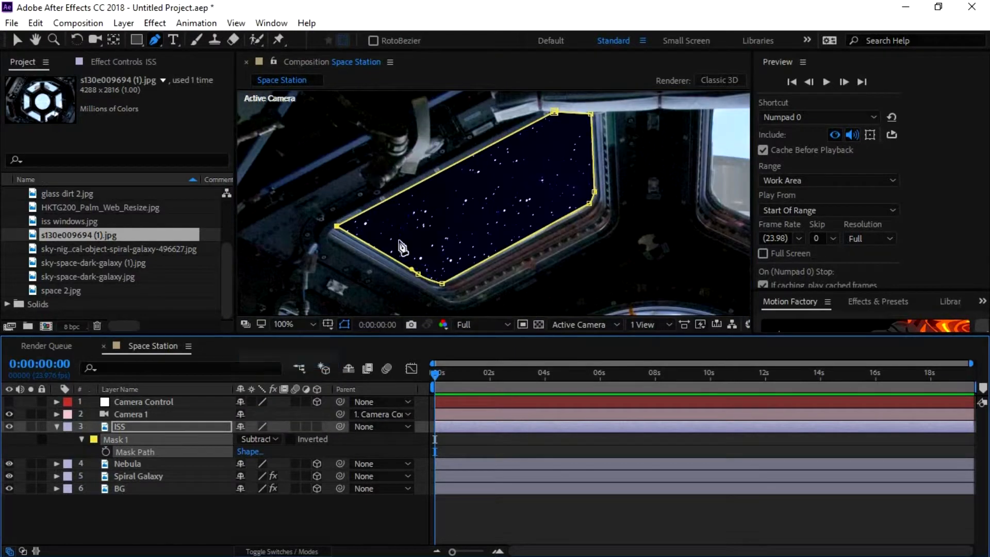
pyautogui.press(',')
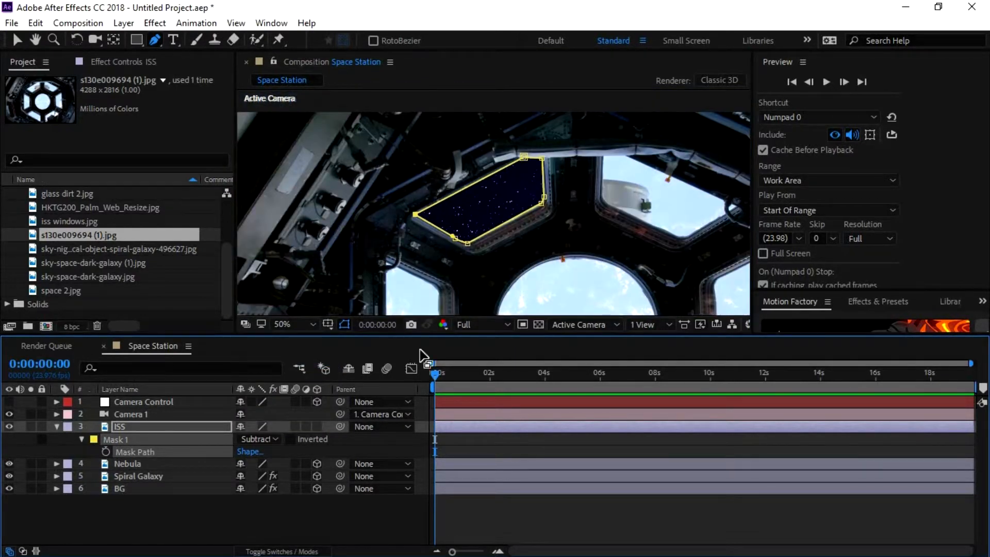
pyautogui.click(344, 325)
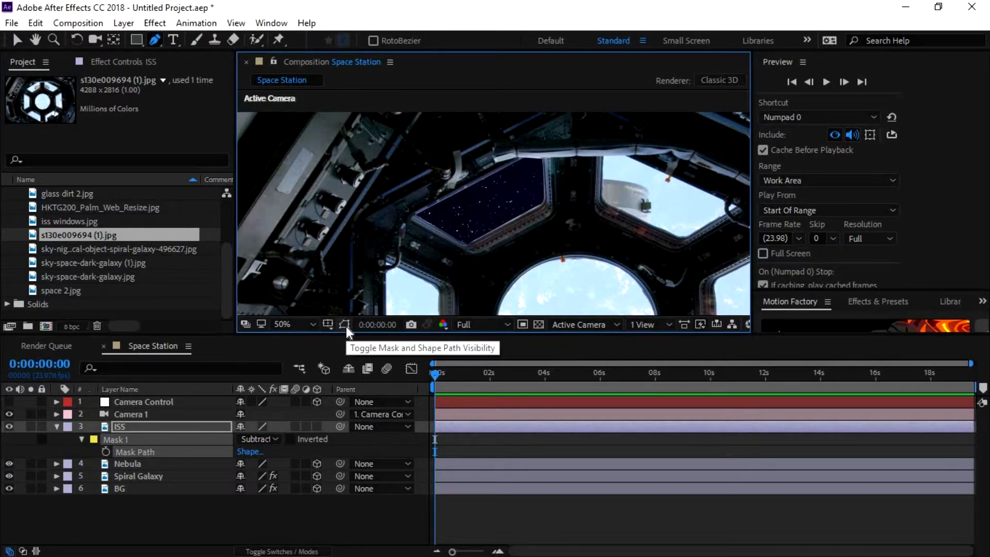
# - Set the feather of Mask 1 on the ISS layer to 5 pixels
pyautogui.click(144, 437)
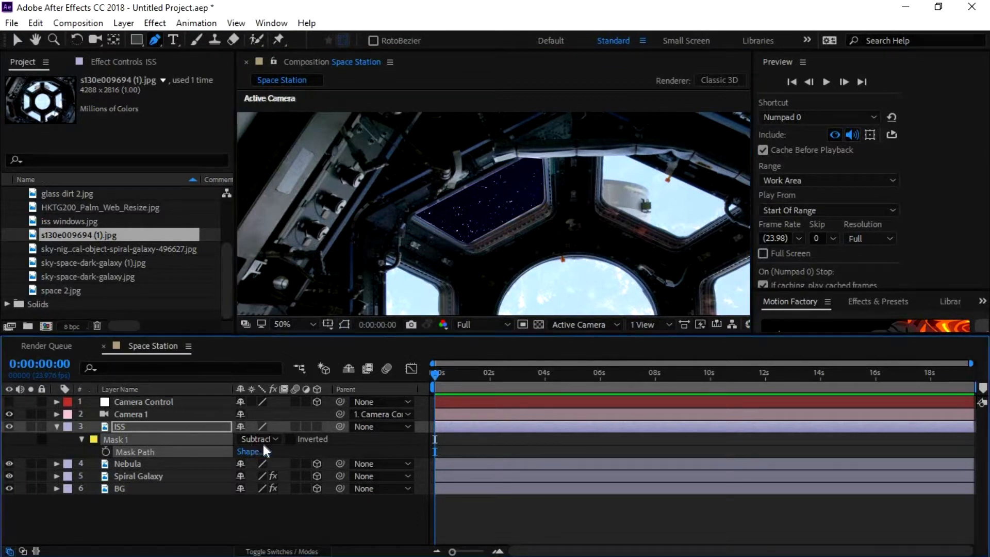
pyautogui.press('f')
pyautogui.click(269, 451)
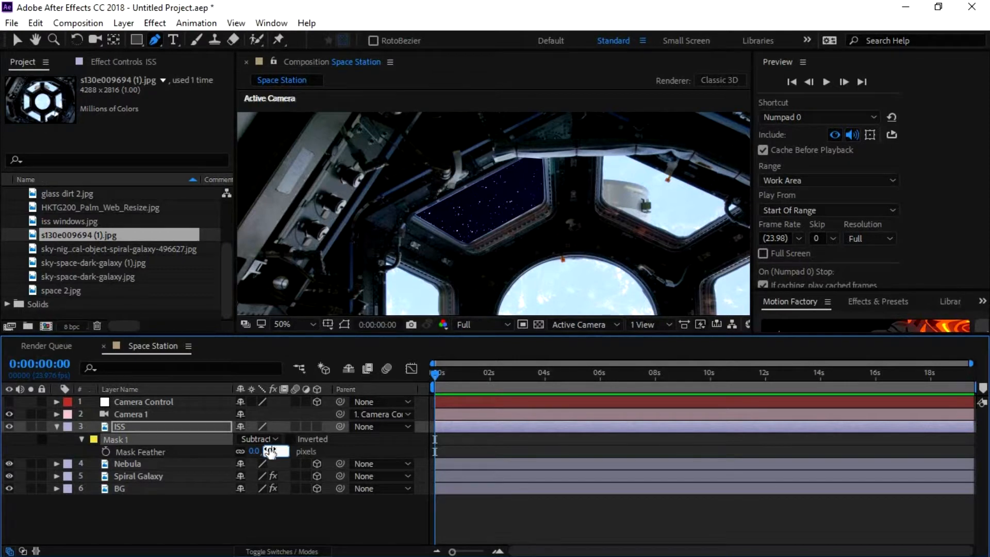
pyautogui.write('5')
pyautogui.press('Return')
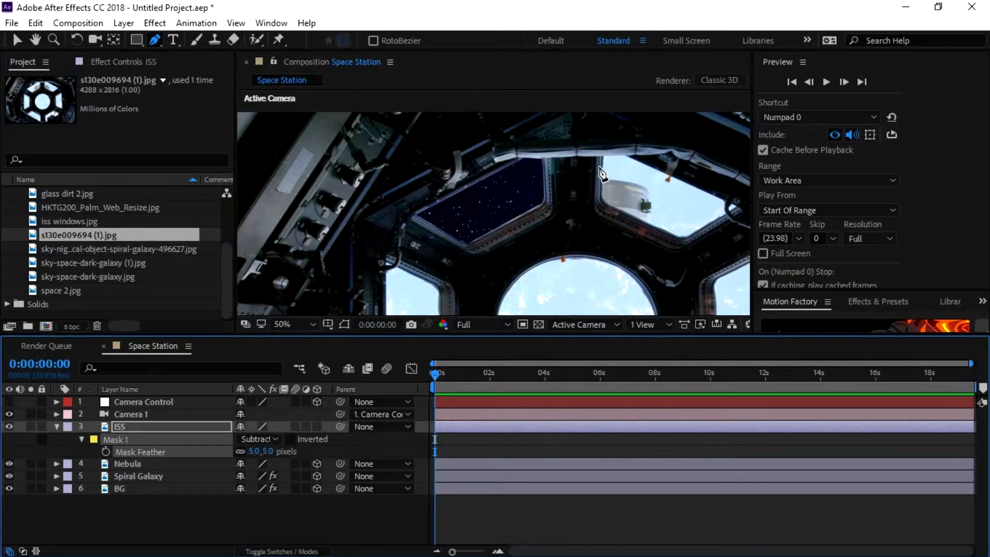
# - Start a second ISS mask at the upper-right window's inner top corner and undo the trial points placed down its frame
pyautogui.click(602, 155)
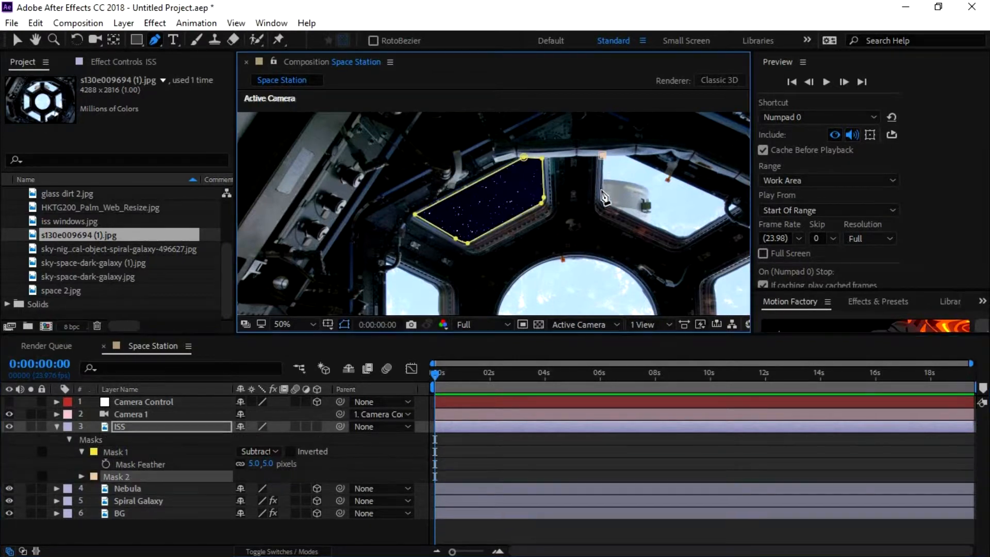
pyautogui.click(604, 200)
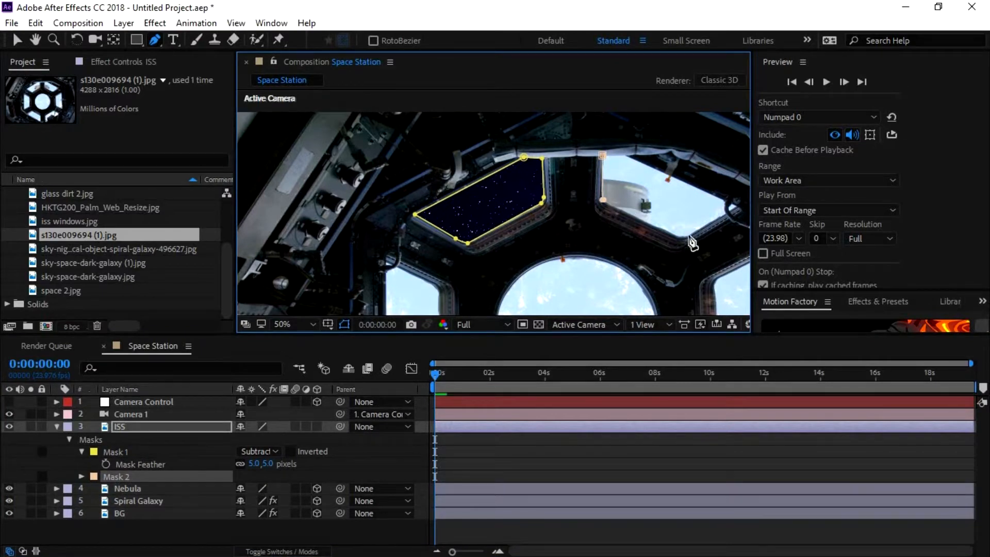
pyautogui.click(676, 238)
pyautogui.hotkey('ctrl', 'z')
pyautogui.hotkey('ctrl', 'z')
pyautogui.click(602, 198)
pyautogui.scroll(1, 607, 207)
pyautogui.moveTo(494, 197); pyautogui.dragTo(501, 203)
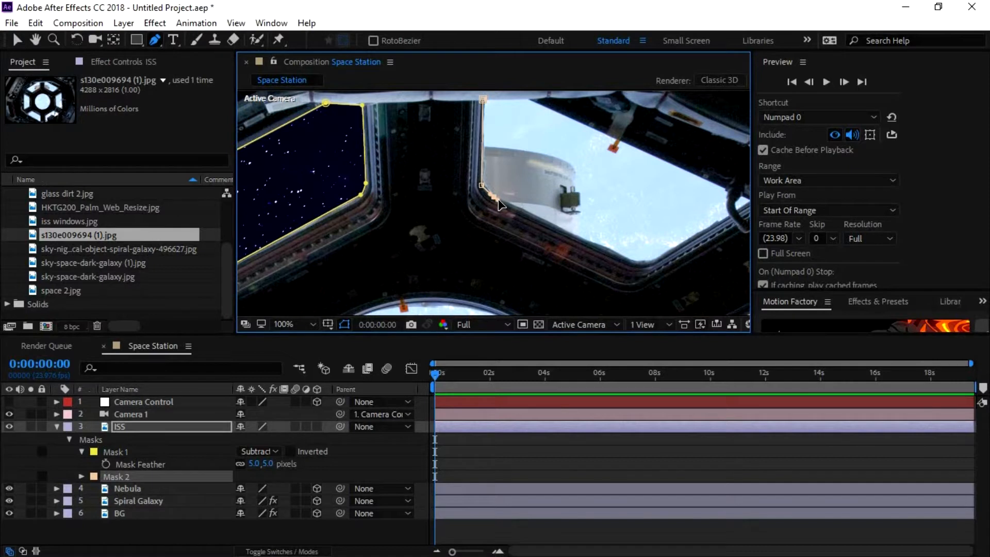
pyautogui.hotkey('ctrl', 'z')
pyautogui.hotkey('ctrl', 'z')
# - Trace the second mask around the upper-right window's sky, following the edge of the white module outside, and close the path
pyautogui.click(483, 145)
pyautogui.moveTo(544, 153)
pyautogui.mouseDown()
pyautogui.moveTo(577, 176)
pyautogui.moveTo(537, 194)
pyautogui.moveTo(554, 166)
pyautogui.mouseUp()
pyautogui.scroll(1, 592, 195)
pyautogui.moveTo(503, 159); pyautogui.dragTo(508, 159)
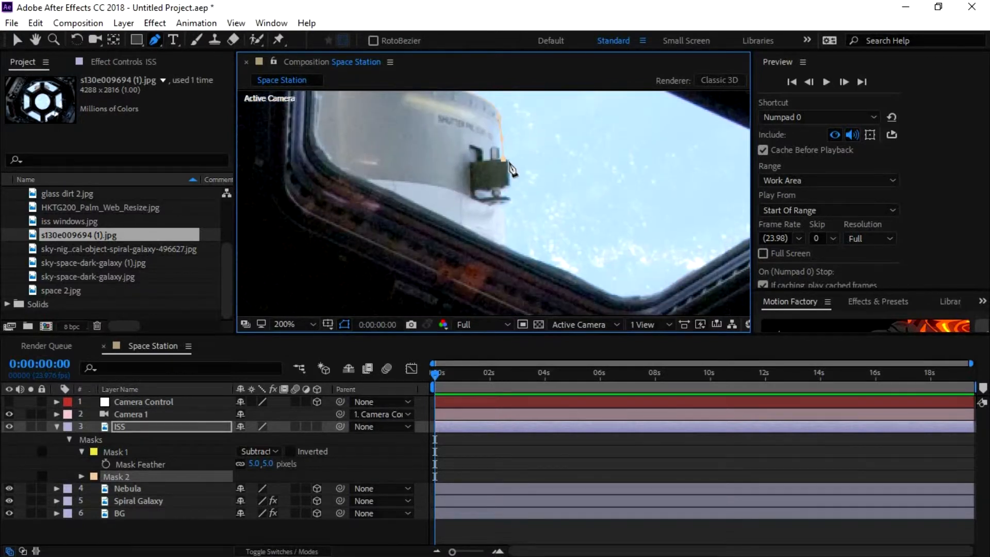
pyautogui.scroll(-1, 456, 140)
pyautogui.moveTo(471, 154); pyautogui.dragTo(510, 228)
pyautogui.scroll(1, 510, 230)
pyautogui.click(509, 267)
pyautogui.scroll(-1, 577, 242)
pyautogui.moveTo(566, 265); pyautogui.dragTo(581, 264)
pyautogui.click(599, 248)
pyautogui.click(673, 206)
pyautogui.moveTo(441, 106); pyautogui.dragTo(453, 127)
pyautogui.click(464, 125)
pyautogui.click(418, 126)
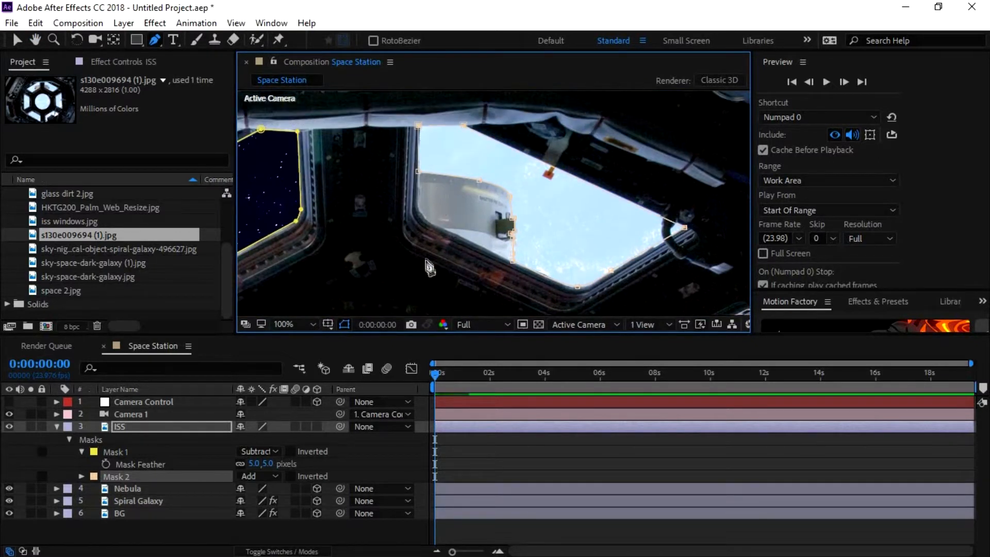
# - Set Mask 2 on the ISS layer to Subtract with a feather of 10 pixels
pyautogui.click(256, 475)
pyautogui.click(258, 397)
pyautogui.press('f')
pyautogui.click(269, 475)
pyautogui.write('10')
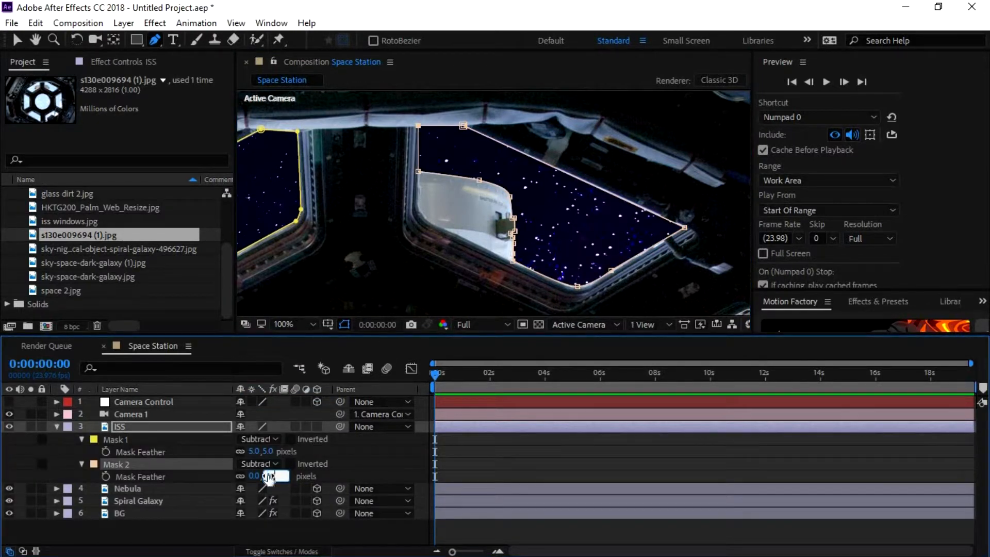
pyautogui.press('Return')
# - Hide the mask outlines and reduce the feather of Mask 2 to 5 pixels
pyautogui.click(345, 323)
pyautogui.moveTo(267, 475)
pyautogui.mouseDown()
pyautogui.moveTo(258, 474)
pyautogui.moveTo(270, 476)
pyautogui.mouseUp()
pyautogui.scroll(-4, 521, 227)
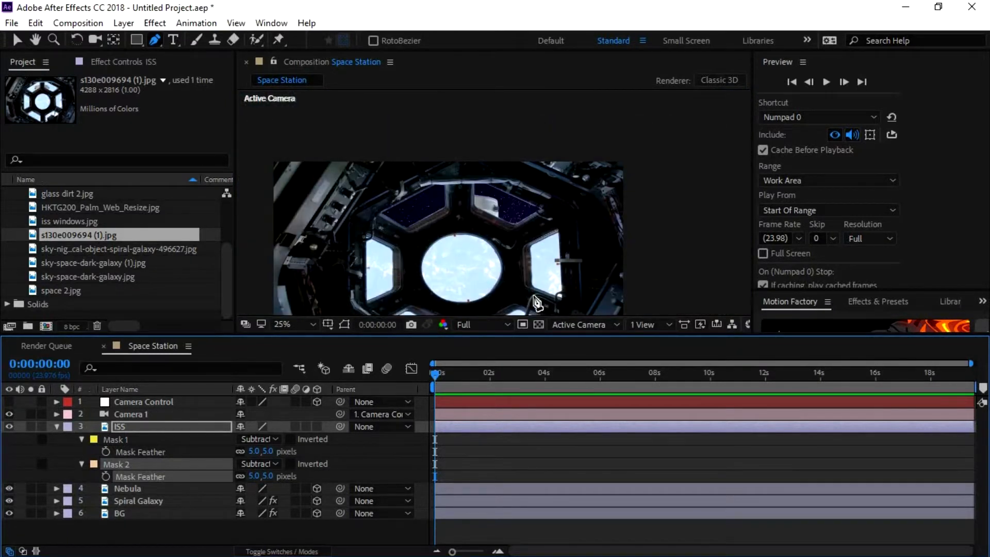
# - Cut out the right and lower-right windows with two Subtract masks feathered 5 pixels, and hide the mask outlines
pyautogui.scroll(2, 520, 242)
pyautogui.moveTo(508, 226); pyautogui.dragTo(462, 220)
pyautogui.click(582, 143)
pyautogui.click(528, 170)
pyautogui.click(530, 192)
pyautogui.click(533, 250)
pyautogui.click(590, 276)
pyautogui.click(258, 501)
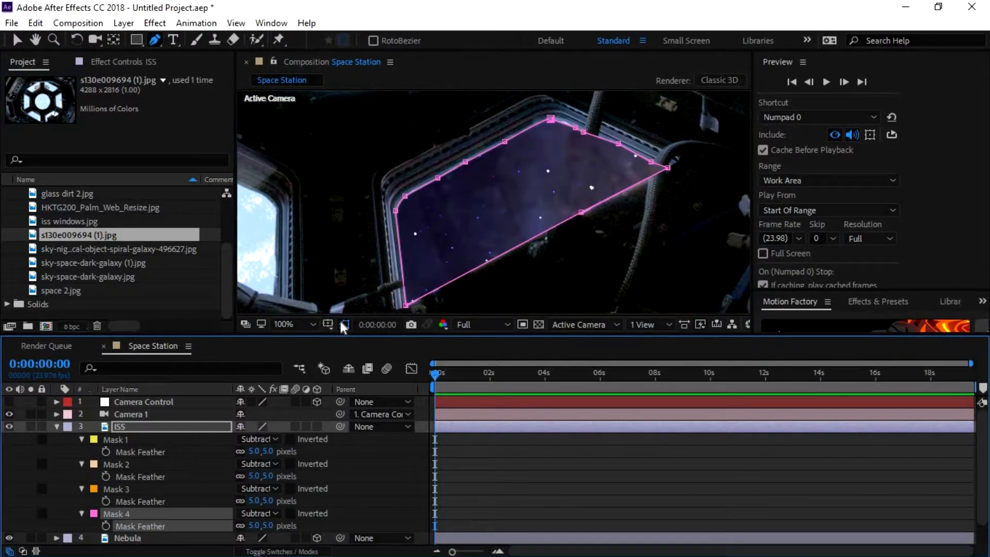
pyautogui.click(343, 324)
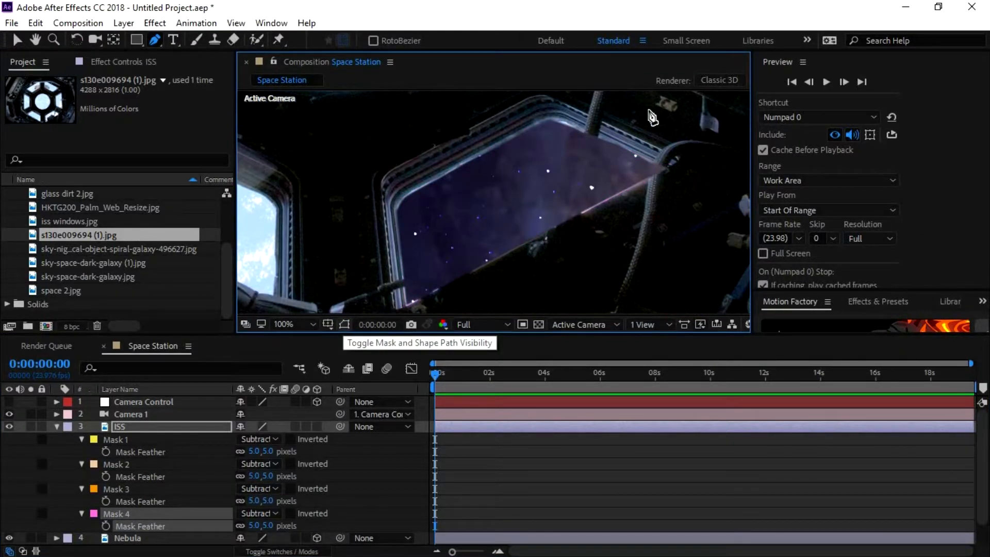
# - Reshape Mask 4 by moving its points at the lower window's right and top corners, checking the edge with mask paths hidden
pyautogui.click(348, 327)
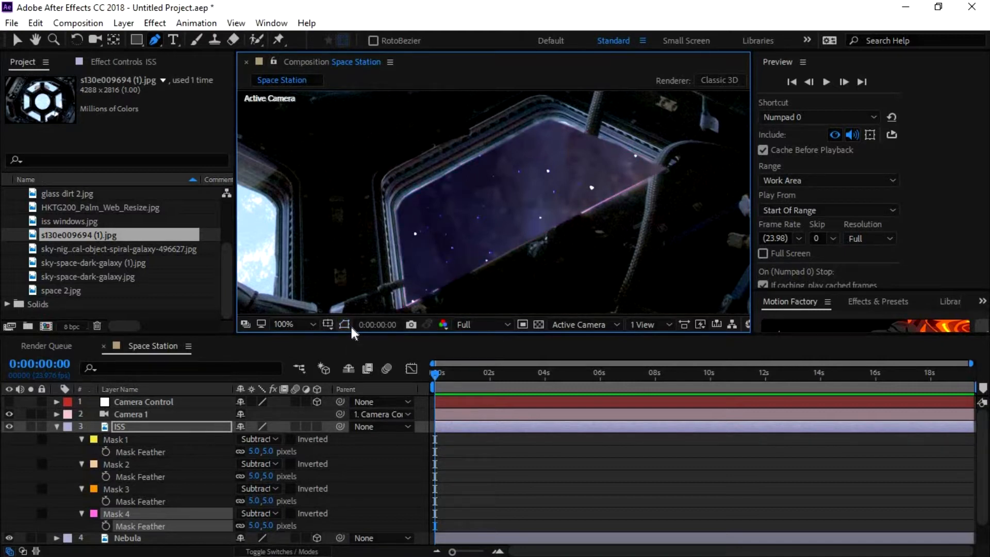
pyautogui.click(351, 326)
pyautogui.click(351, 325)
pyautogui.click(351, 325)
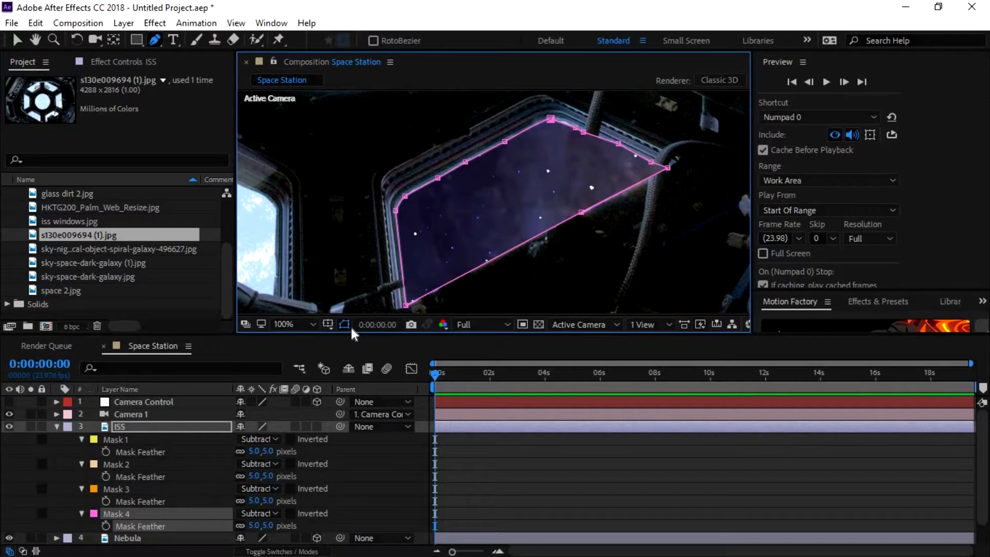
pyautogui.moveTo(667, 168); pyautogui.dragTo(650, 172)
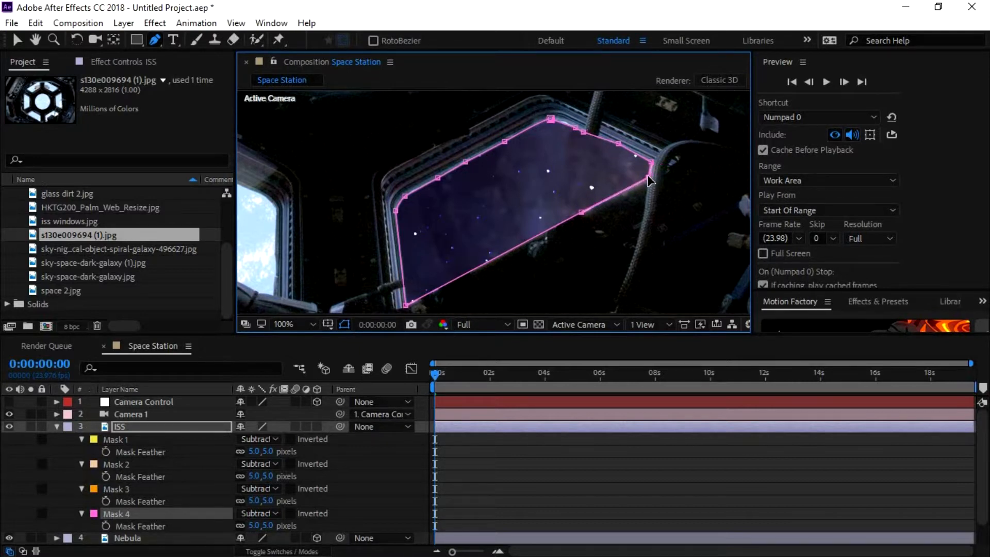
pyautogui.click(648, 175)
pyautogui.moveTo(650, 162); pyautogui.dragTo(652, 163)
pyautogui.moveTo(572, 125); pyautogui.dragTo(565, 122)
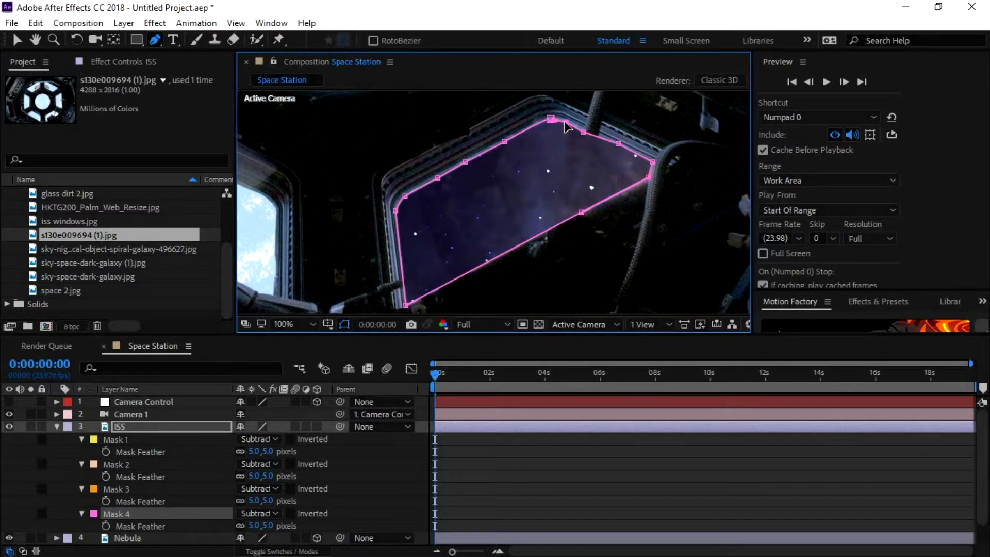
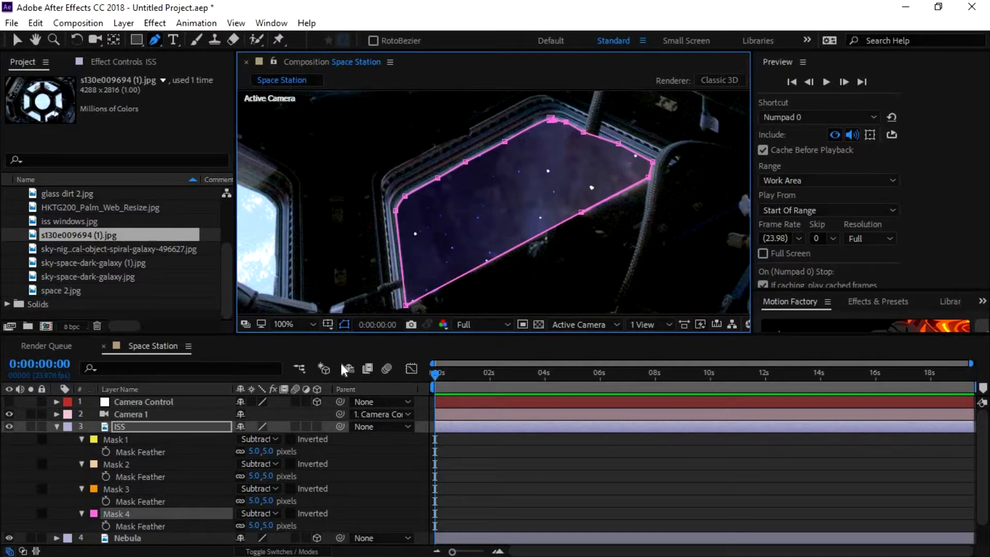
pyautogui.click(344, 324)
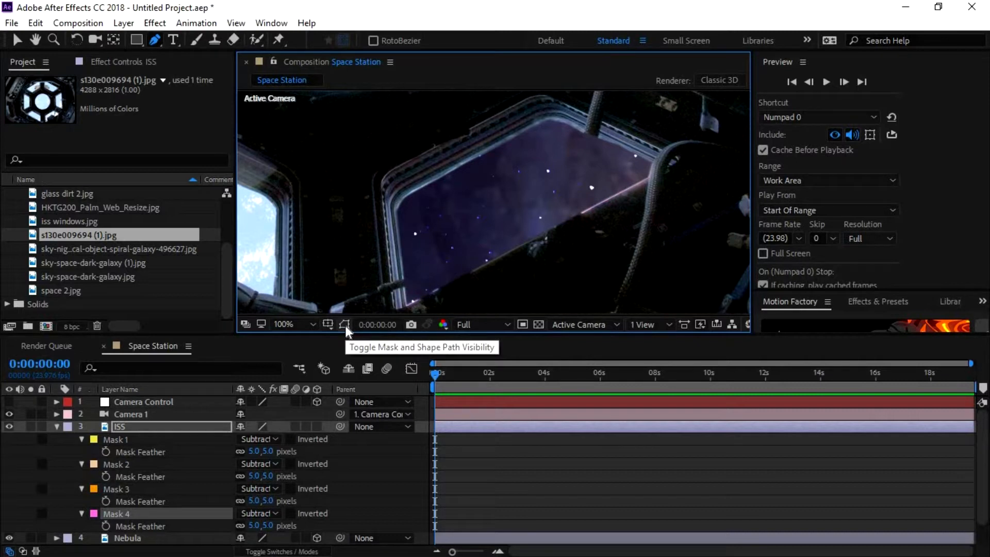
# - Delete Mask 4 from the ISS layer
pyautogui.scroll(-2, 611, 204)
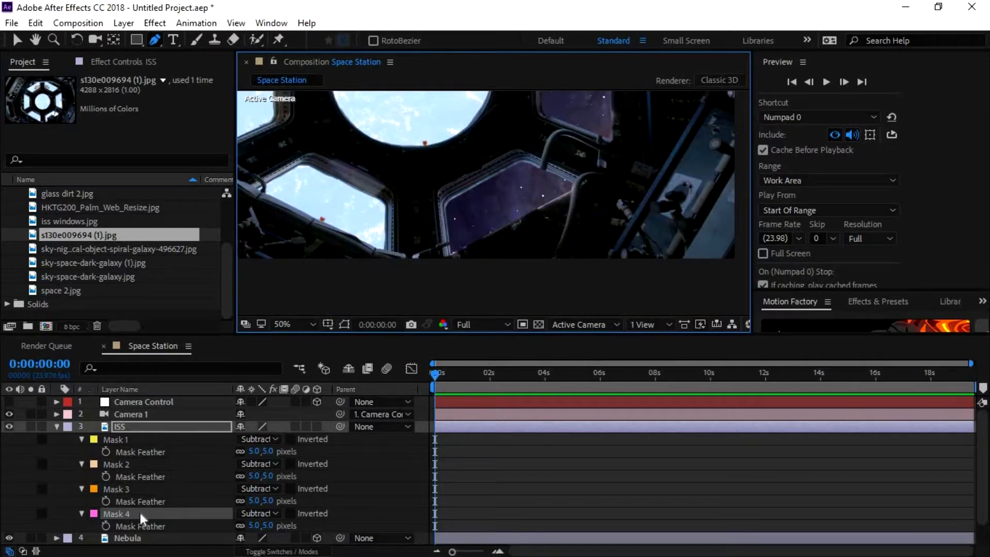
pyautogui.scroll(-1, 141, 512)
pyautogui.click(134, 490)
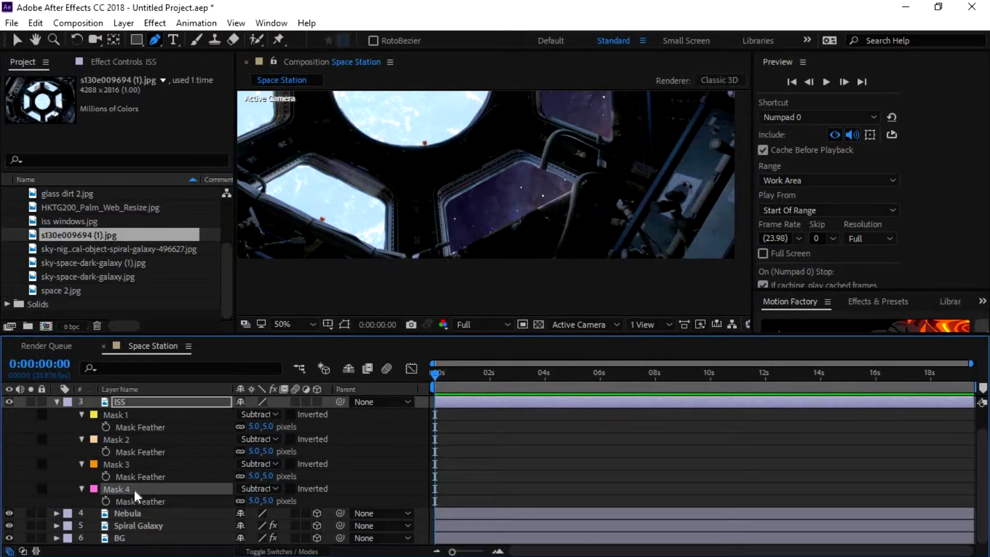
pyautogui.press('Delete')
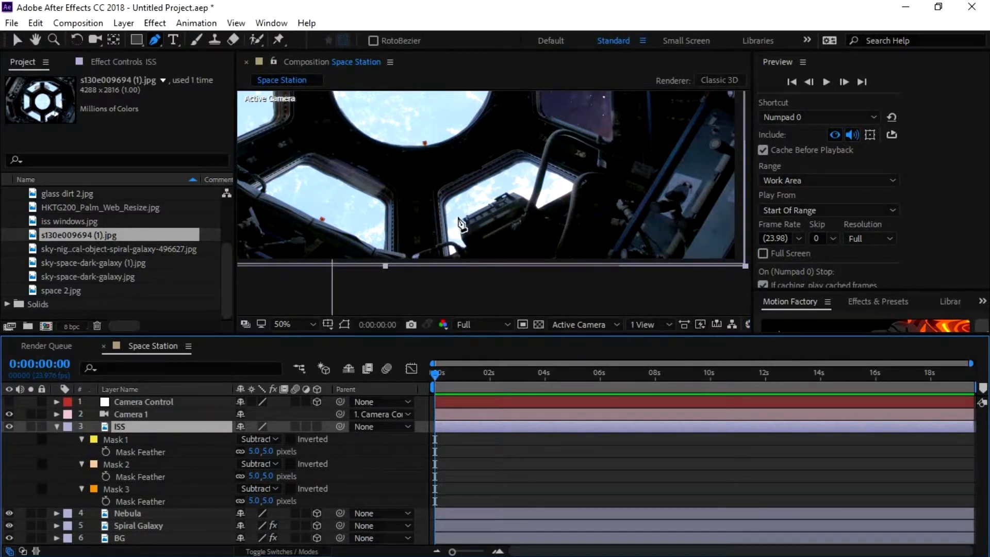
# - Start a new mask on the ISS layer, tracing the lower window's left edge down to the hose and over to the equipment box
pyautogui.scroll(2, 460, 225)
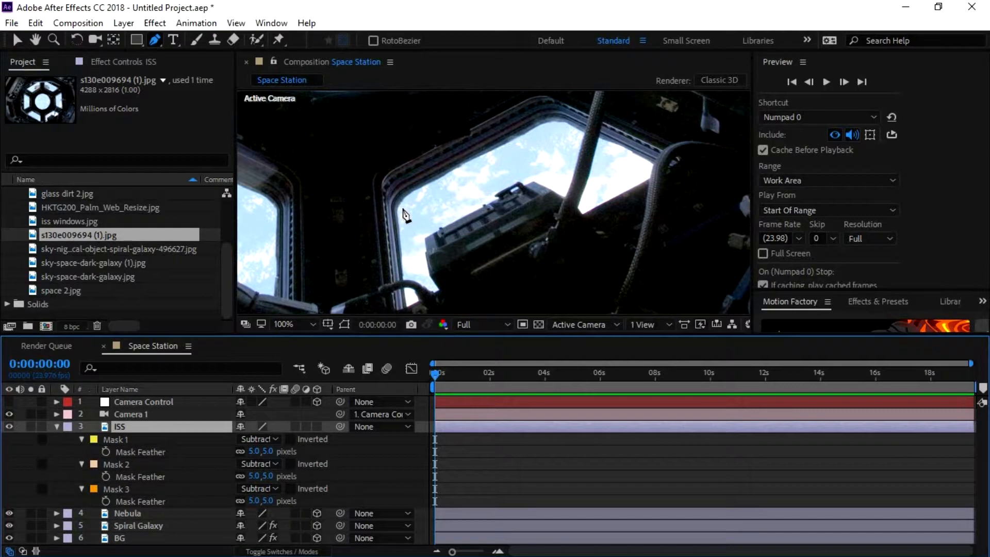
pyautogui.click(544, 124)
pyautogui.click(407, 194)
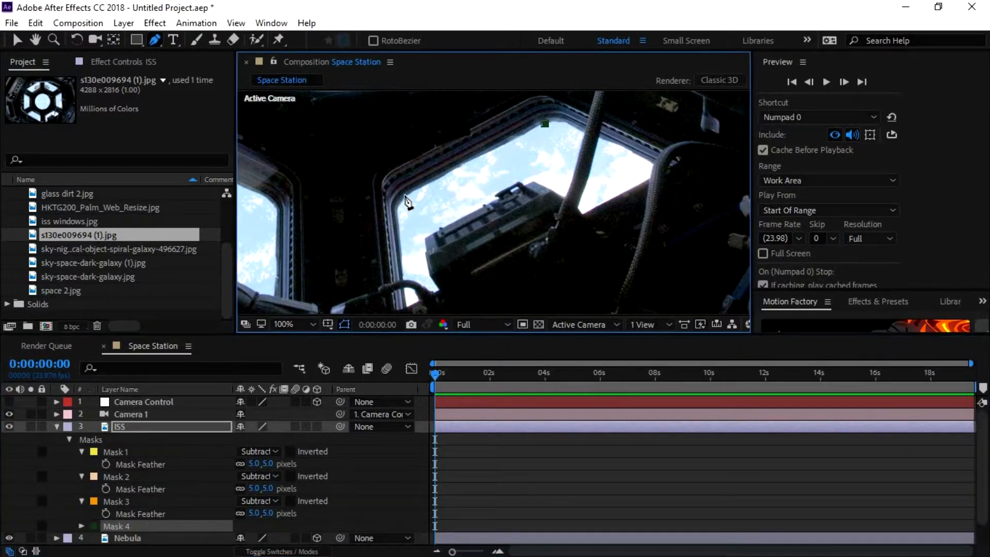
pyautogui.click(398, 229)
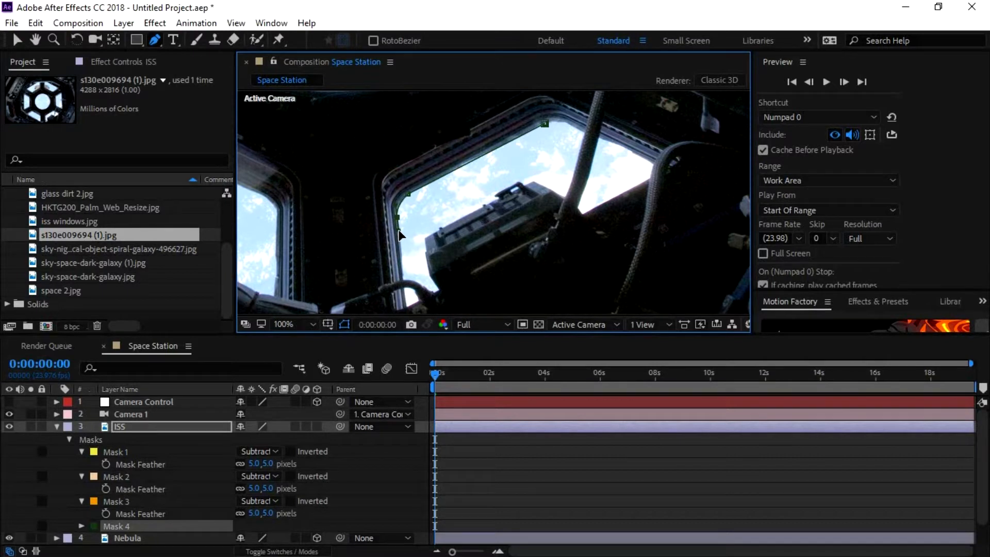
pyautogui.click(402, 278)
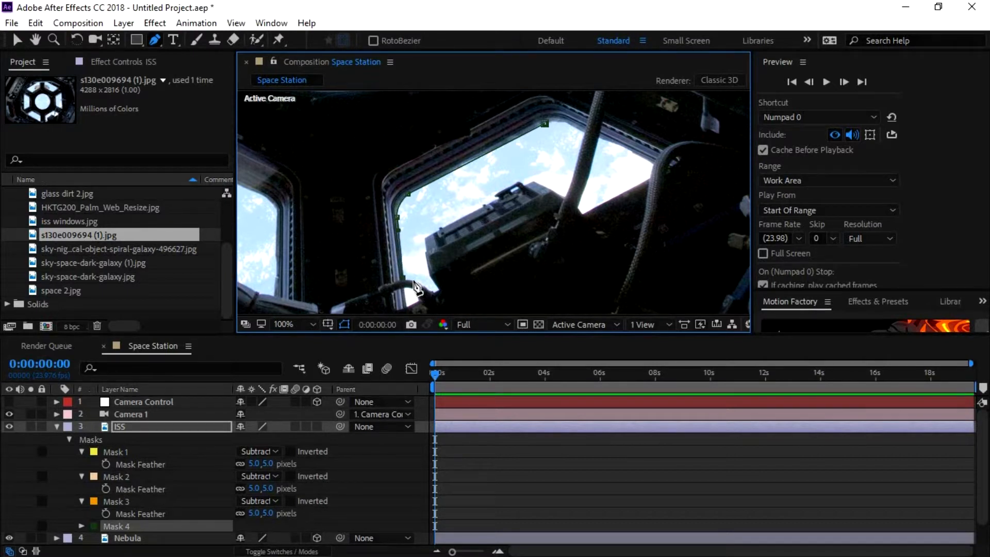
pyautogui.click(416, 280)
pyautogui.click(426, 288)
pyautogui.scroll(1, 436, 295)
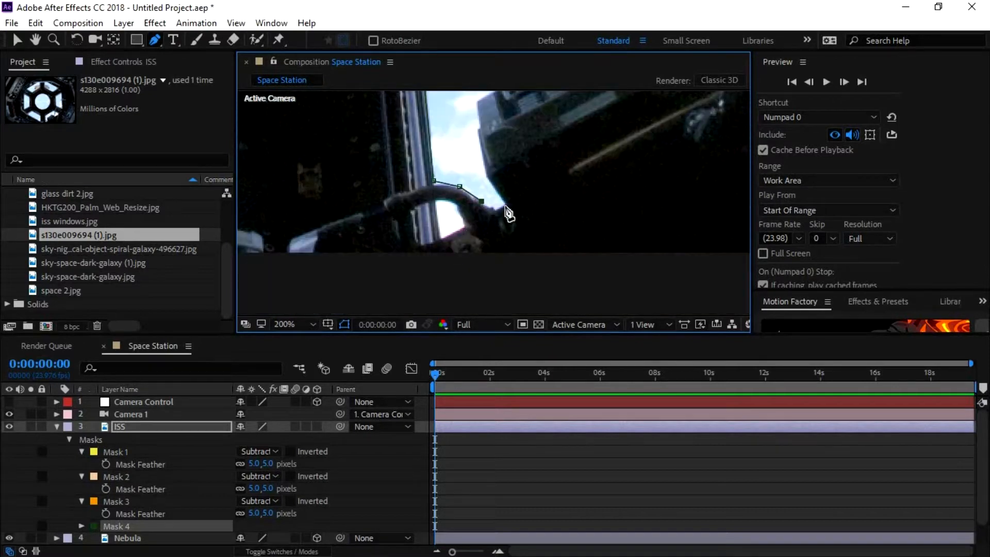
pyautogui.click(495, 209)
pyautogui.click(503, 204)
pyautogui.click(486, 177)
# - Continue the mask along the upper outline of the equipment box, including its handle, until it meets the cable
pyautogui.scroll(5, 523, 265)
pyautogui.click(473, 218)
pyautogui.click(523, 190)
pyautogui.click(581, 159)
pyautogui.click(615, 143)
pyautogui.press('space')
pyautogui.moveTo(616, 167); pyautogui.dragTo(541, 250)
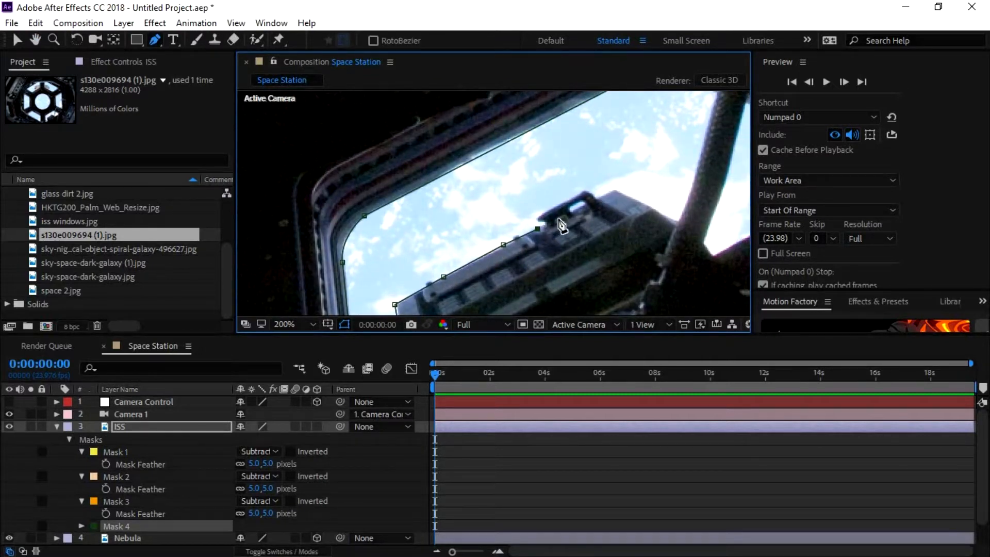
pyautogui.click(581, 203)
pyautogui.click(615, 187)
pyautogui.click(676, 221)
# - Trace the mask up the cable's left edge and close it at the window's top corner
pyautogui.moveTo(512, 285); pyautogui.dragTo(531, 278)
pyautogui.click(537, 255)
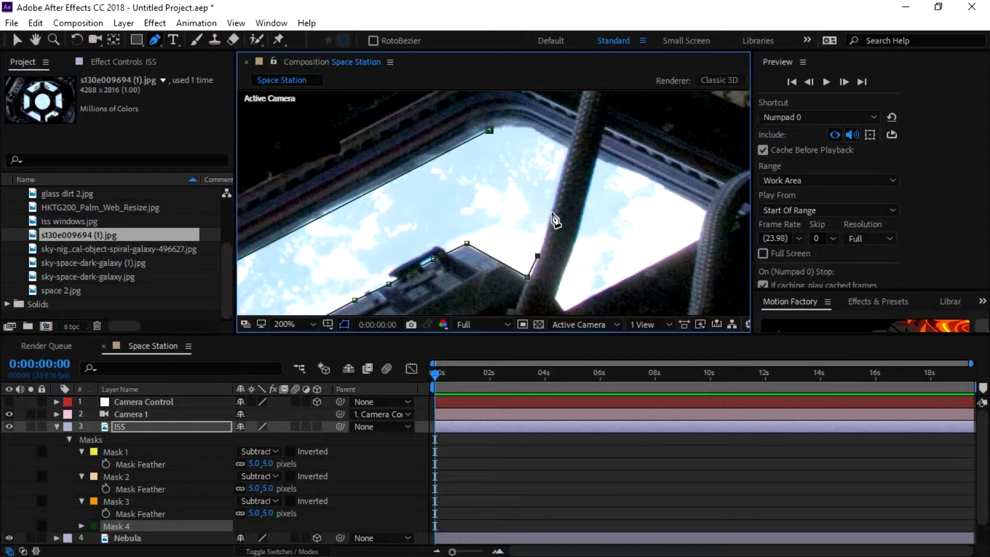
pyautogui.click(550, 212)
pyautogui.click(560, 174)
pyautogui.click(566, 150)
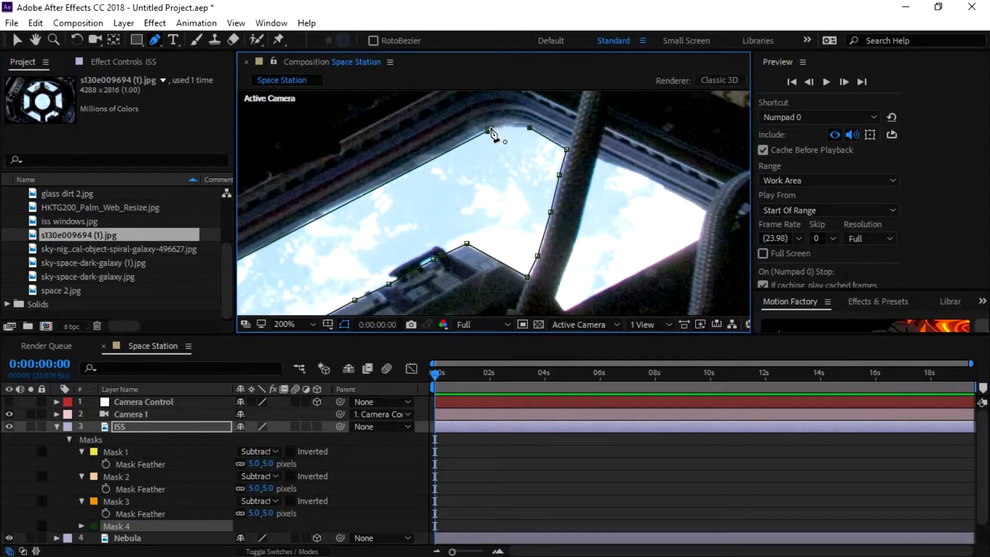
pyautogui.click(489, 128)
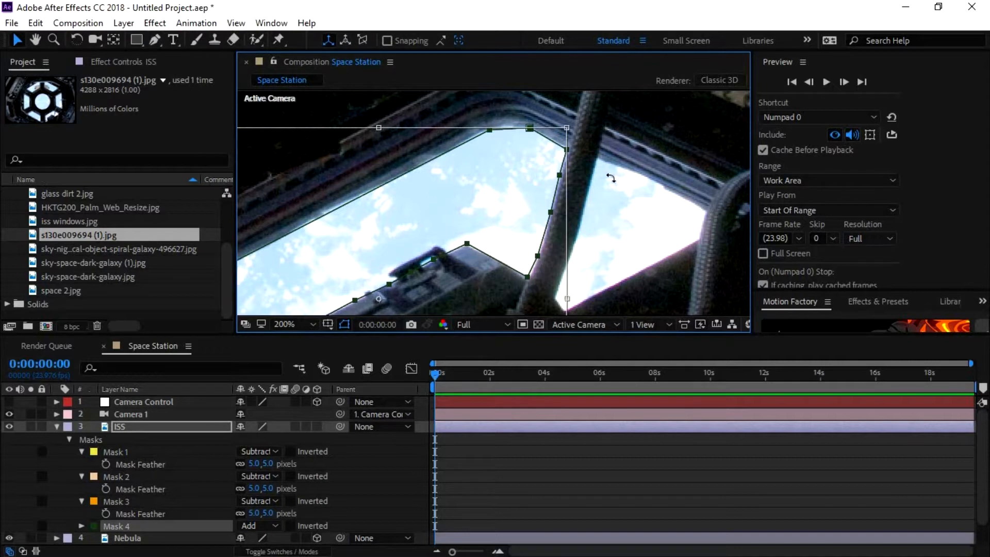
pyautogui.click(669, 481)
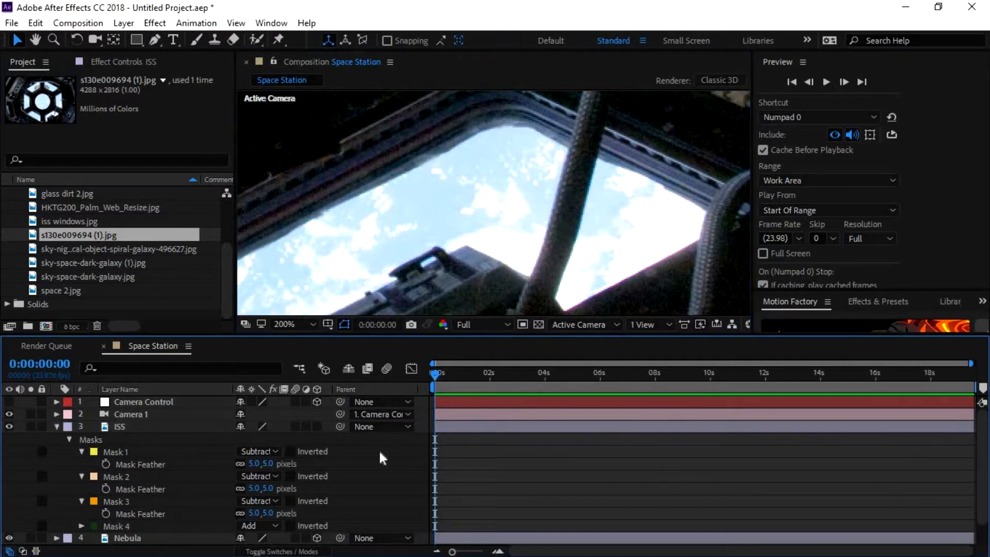
# - Set Mask 4's mode to Subtract
pyautogui.click(115, 525)
pyautogui.scroll(-2, 493, 236)
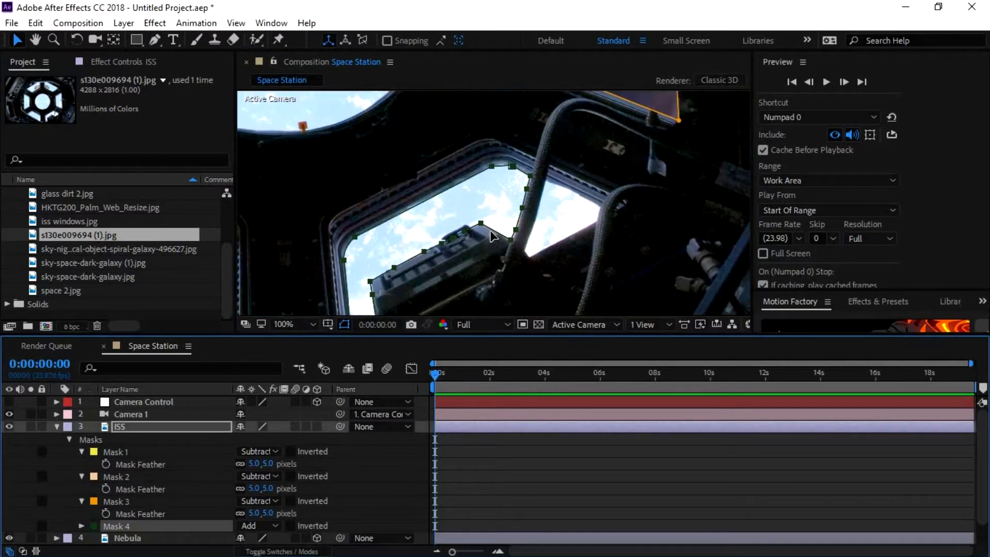
pyautogui.click(247, 518)
pyautogui.click(289, 446)
# - Reveal the mask feather values and set Mask 4's feather to 5.0, 5.0 pixels
pyautogui.scroll(-1, 195, 506)
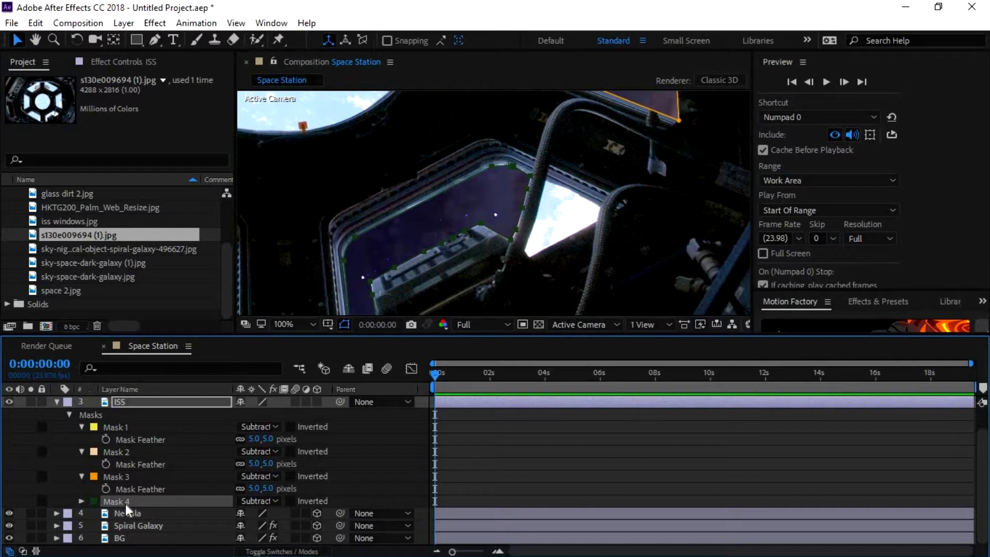
pyautogui.press('f')
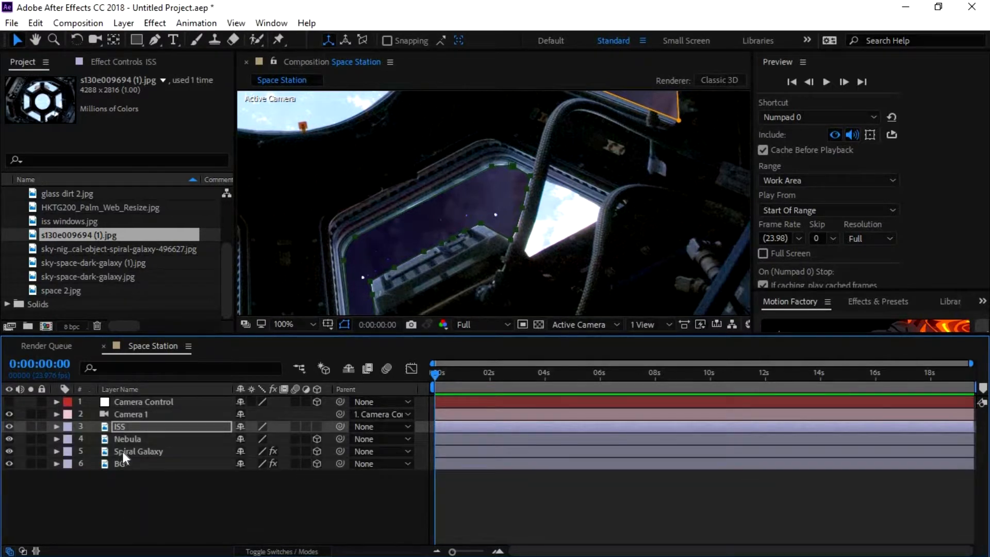
pyautogui.click(55, 426)
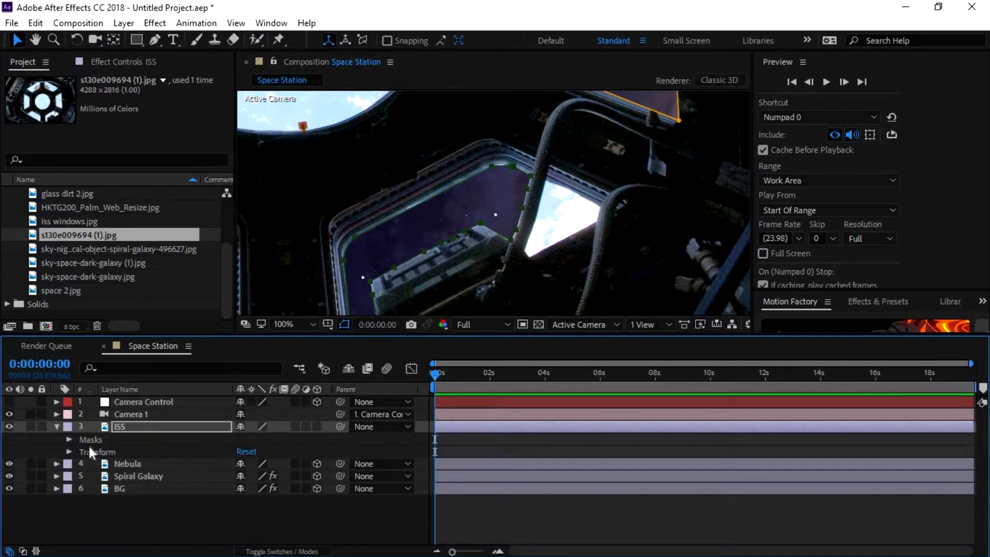
pyautogui.click(86, 438)
pyautogui.press('f')
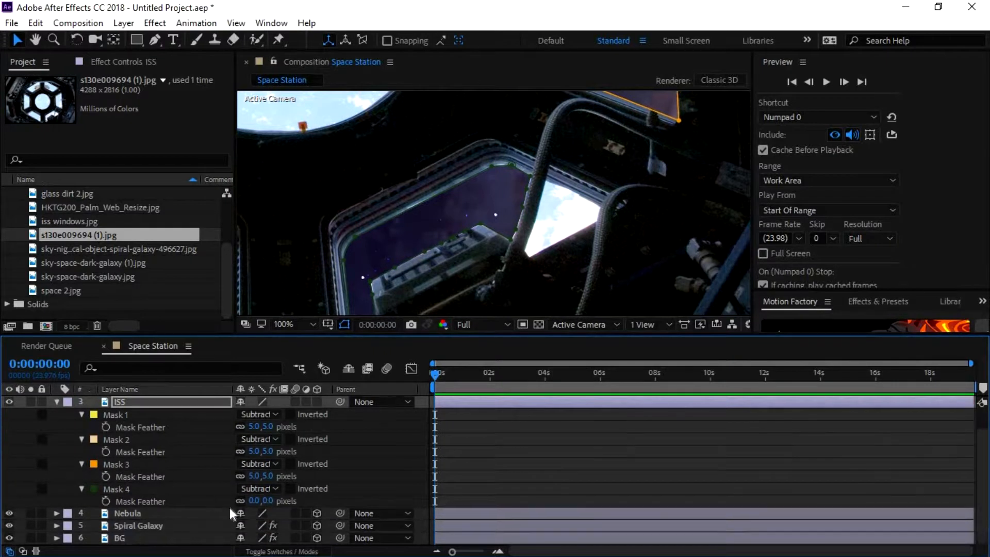
pyautogui.click(267, 500)
pyautogui.press('Return')
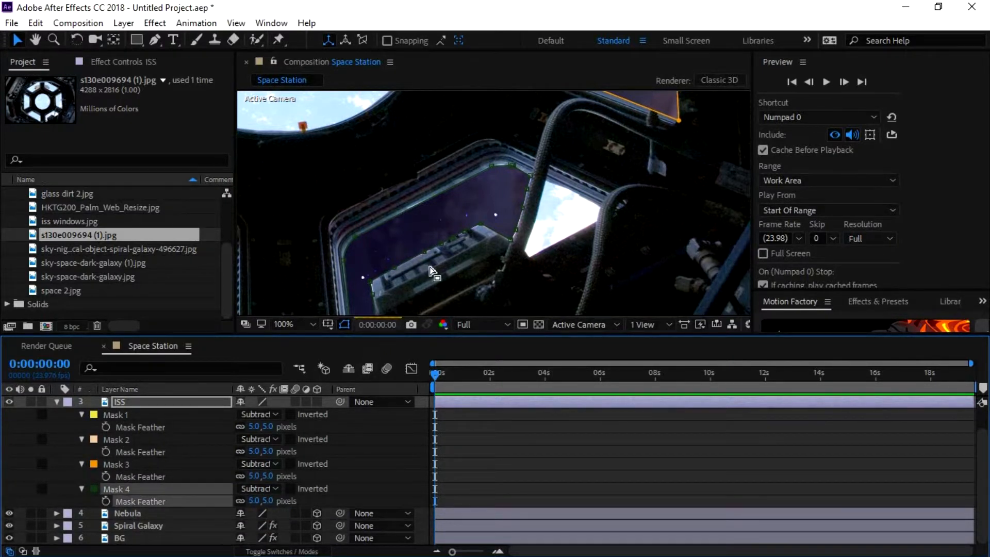
# - Check the cutout with mask paths hidden, and adjust Mask 4's points at the window's top corner
pyautogui.click(344, 324)
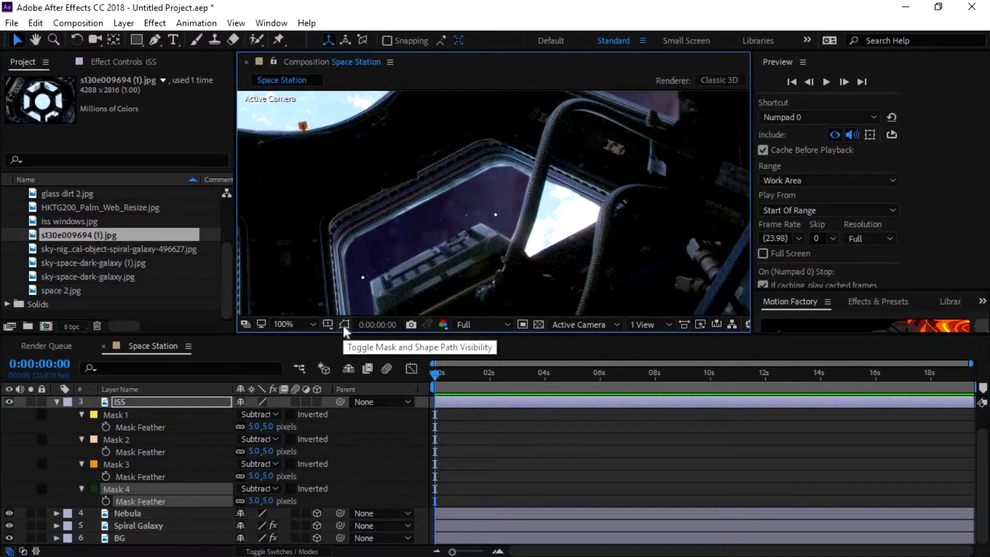
pyautogui.click(344, 325)
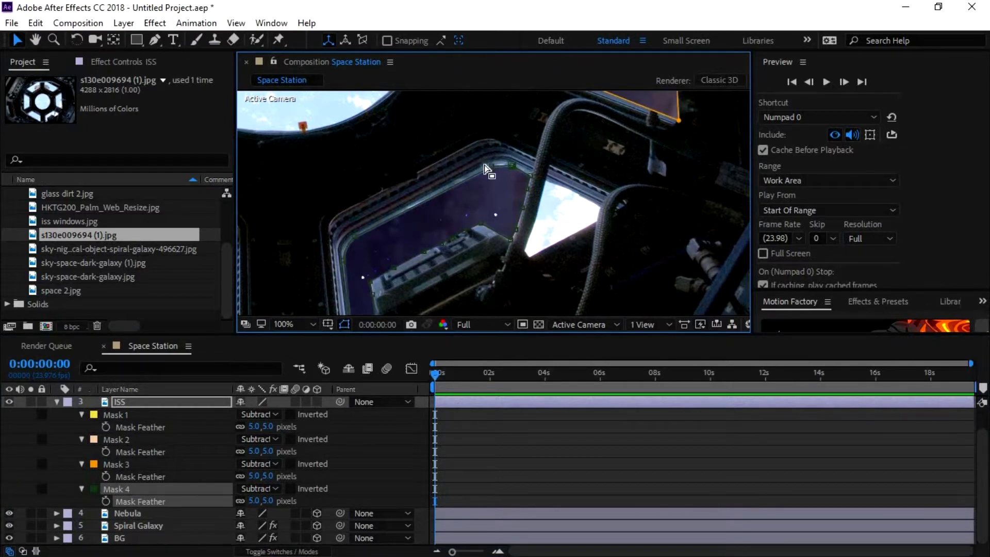
pyautogui.moveTo(492, 164); pyautogui.dragTo(512, 164)
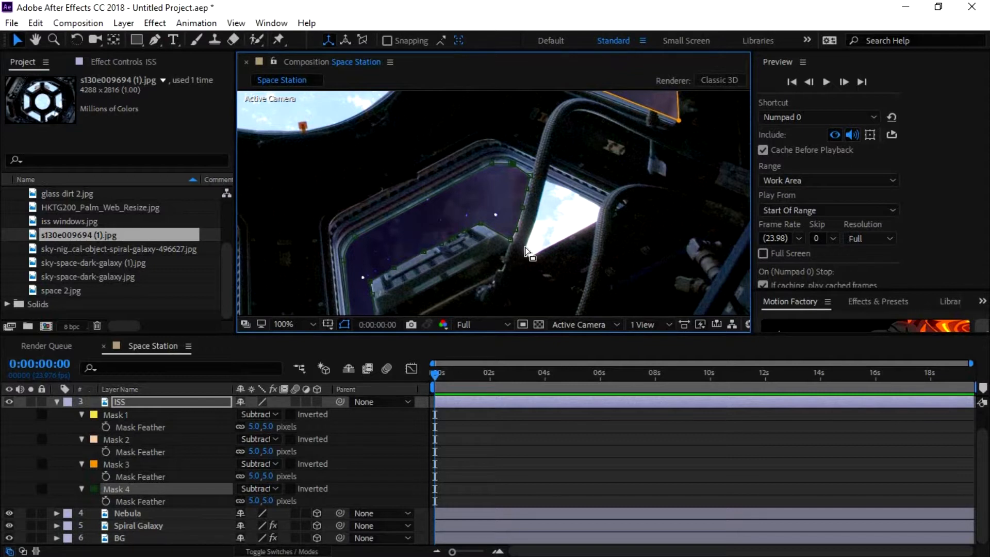
pyautogui.click(496, 414)
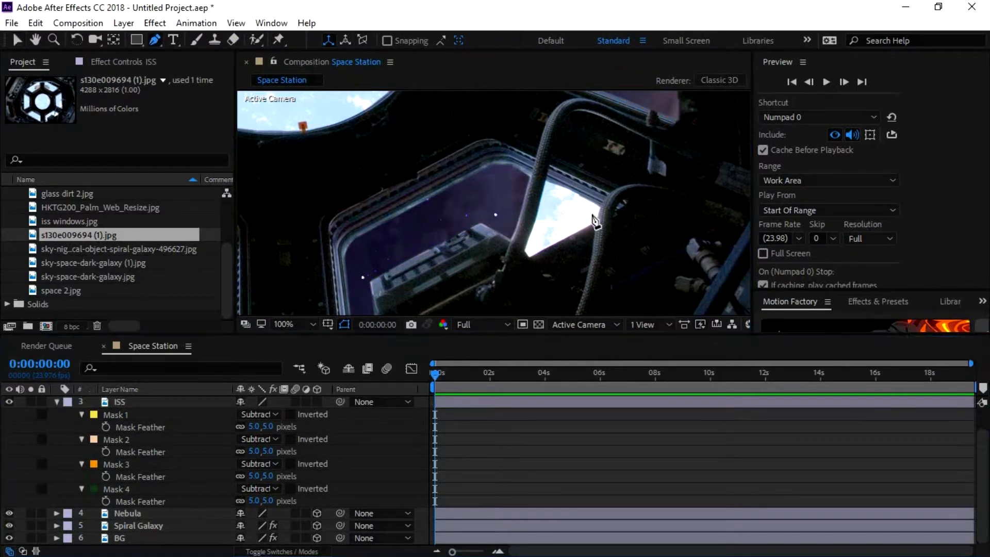
pyautogui.click(154, 39)
pyautogui.click(546, 180)
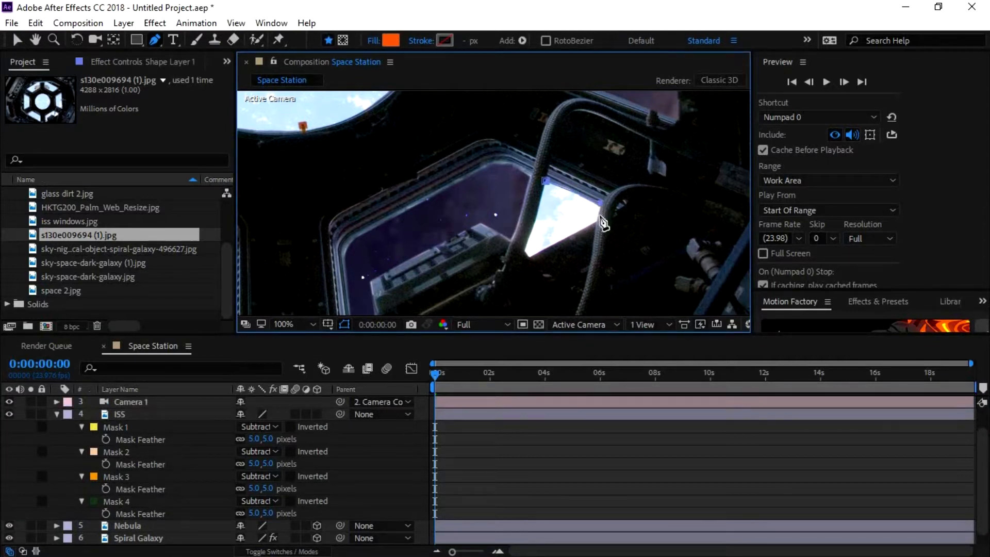
pyautogui.click(596, 220)
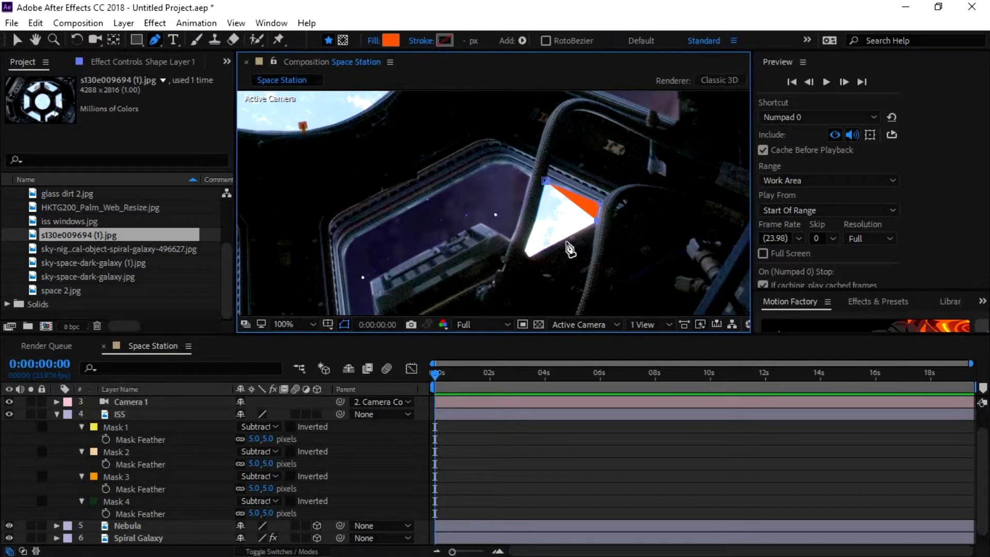
pyautogui.scroll(2, 116, 408)
pyautogui.click(132, 398)
pyautogui.press('Delete')
# - Draw a closed mask on the ISS layer around the bright triangular pane between the two cables with the Pen tool
pyautogui.scroll(-2, 108, 428)
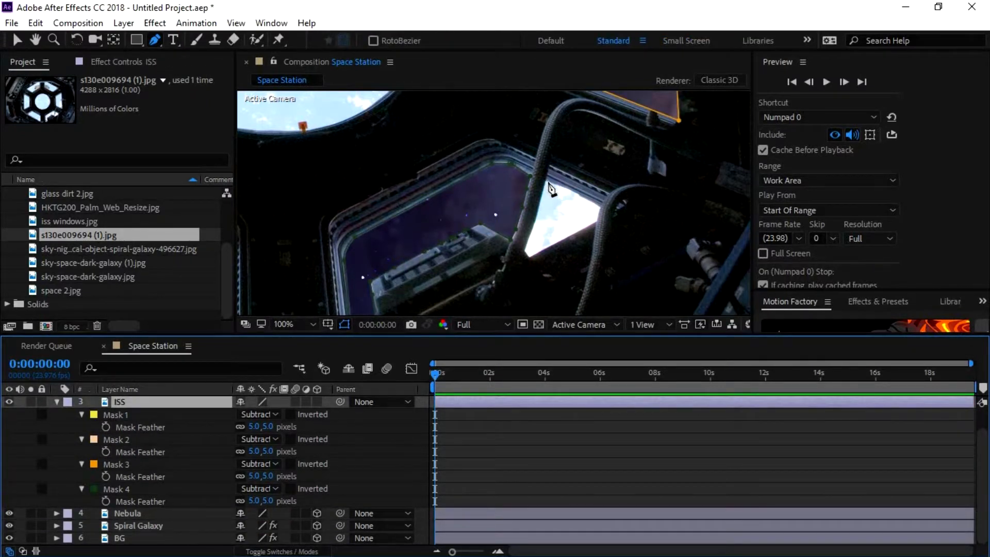
pyautogui.click(601, 210)
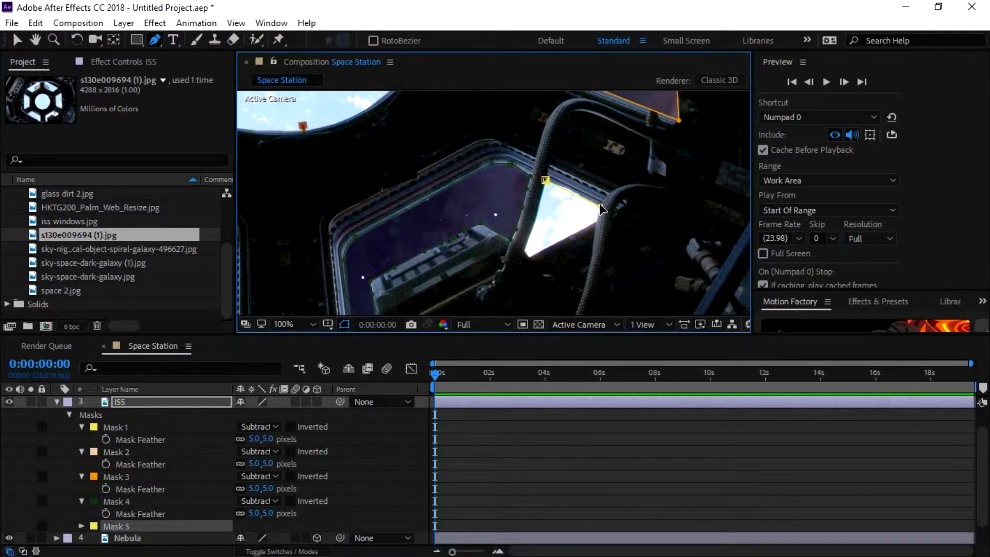
pyautogui.click(600, 207)
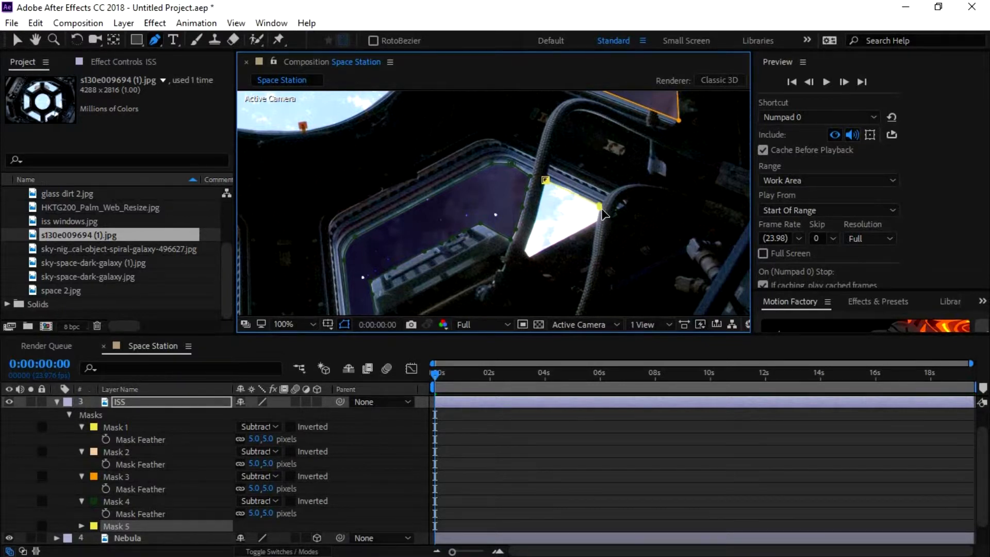
pyautogui.moveTo(604, 213); pyautogui.dragTo(604, 216)
pyautogui.click(595, 222)
pyautogui.click(530, 256)
pyautogui.click(524, 249)
pyautogui.click(546, 180)
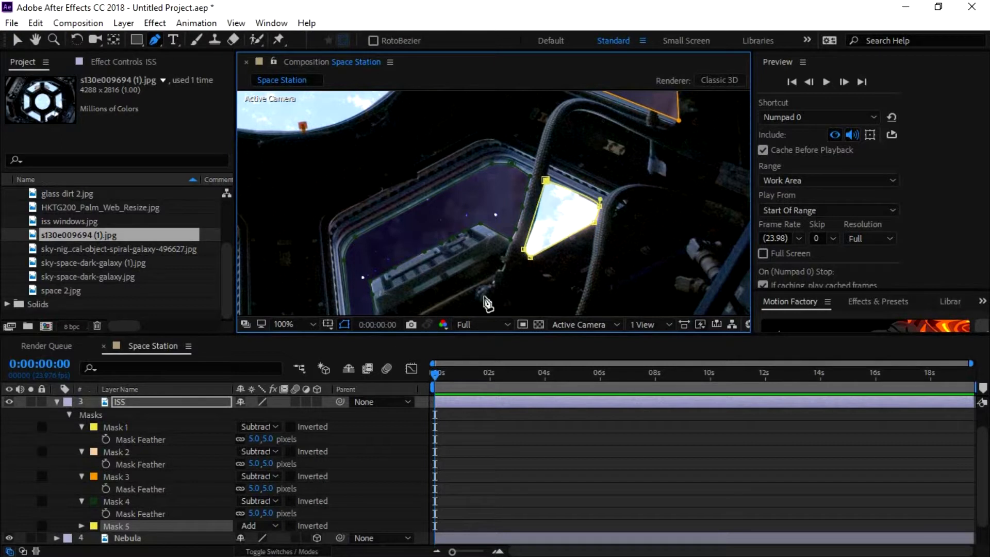
# - Set Mask 5's mode to Subtract and its feather to 5.0, 5.0 pixels
pyautogui.click(256, 526)
pyautogui.click(263, 444)
pyautogui.scroll(-1, 170, 474)
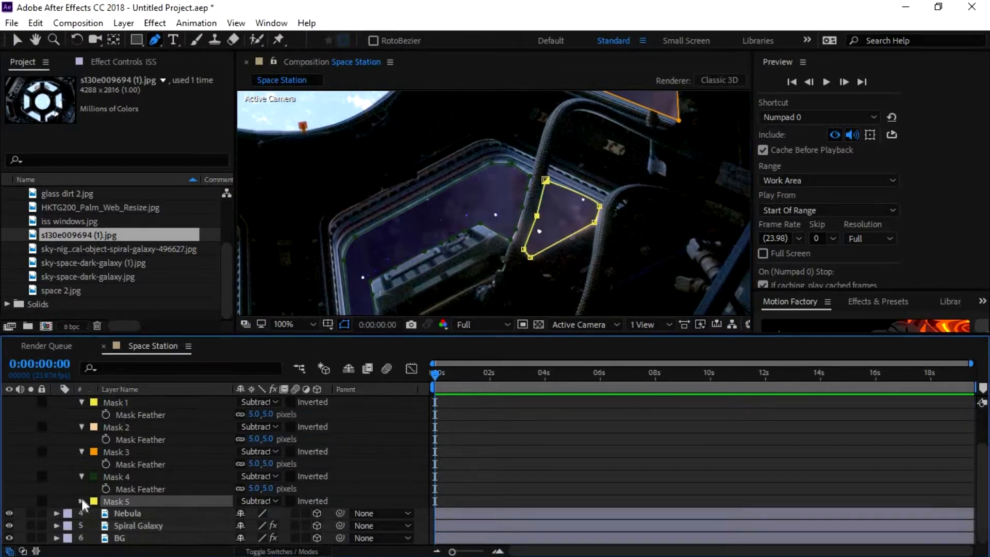
pyautogui.click(81, 503)
pyautogui.click(267, 512)
pyautogui.write('5')
pyautogui.press('Return')
# - Collapse the ISS layer's properties, hide the mask paths in the composition view and reselect the ISS layer
pyautogui.scroll(1, 58, 499)
pyautogui.click(57, 402)
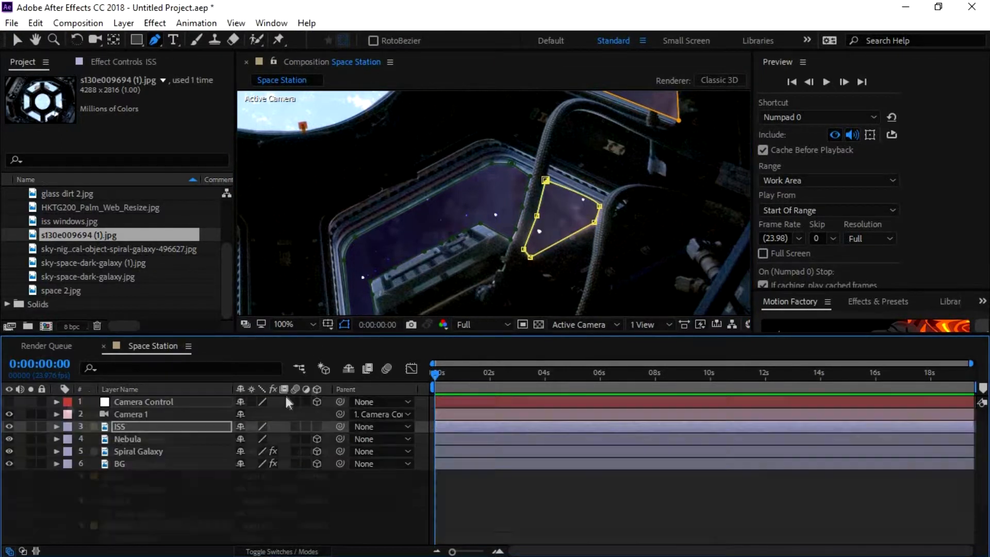
pyautogui.click(345, 325)
pyautogui.click(122, 426)
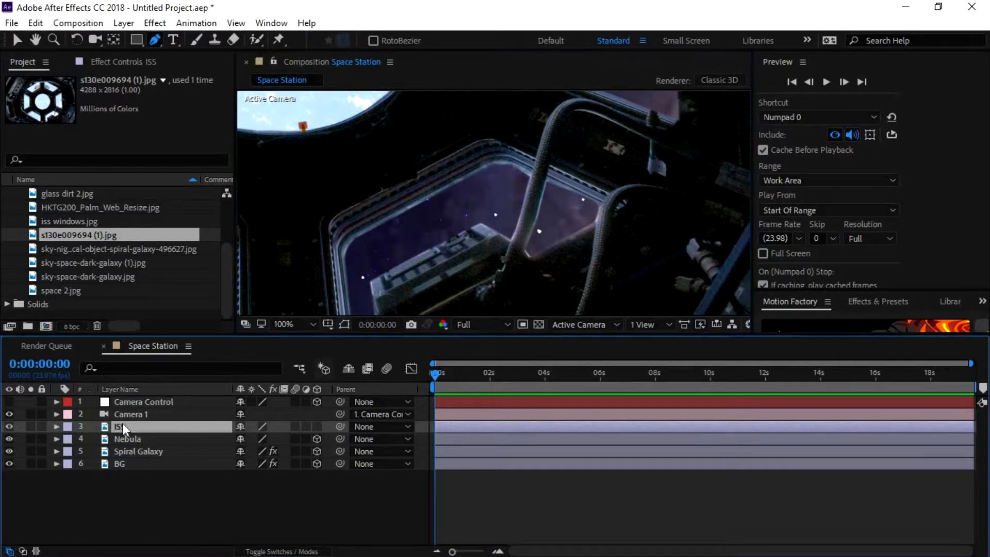
# - Reveal all mask properties of the ISS layer and set Mask 5's expansion to 6.0 pixels and feather to 10.0, 10.0 pixels
pyautogui.press('m')
pyautogui.press('m')
pyautogui.press('m')
pyautogui.moveTo(240, 513); pyautogui.dragTo(267, 488)
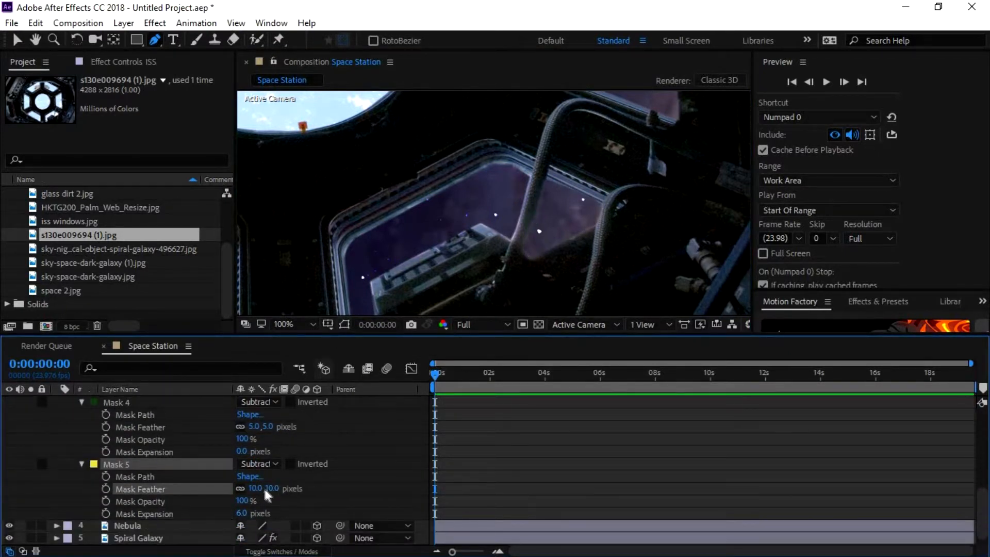
pyautogui.scroll(-1, 527, 303)
# - Set Mask 4's expansion to 13.0 pixels and its feather to 10.0, 10.0 pixels
pyautogui.click(117, 402)
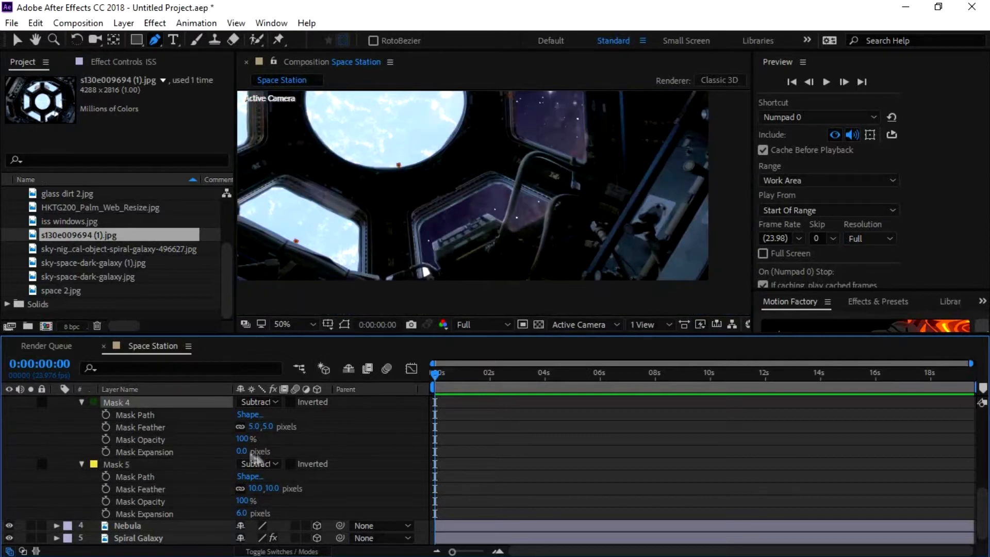
pyautogui.moveTo(241, 452); pyautogui.dragTo(250, 452)
pyautogui.click(261, 426)
pyautogui.write('10')
pyautogui.press('Return')
# - Start a new Pen tool mask on the ISS layer around the lower-left window, tracing its upper edge to the right corner
pyautogui.scroll(-1, 442, 276)
pyautogui.scroll(2, 452, 280)
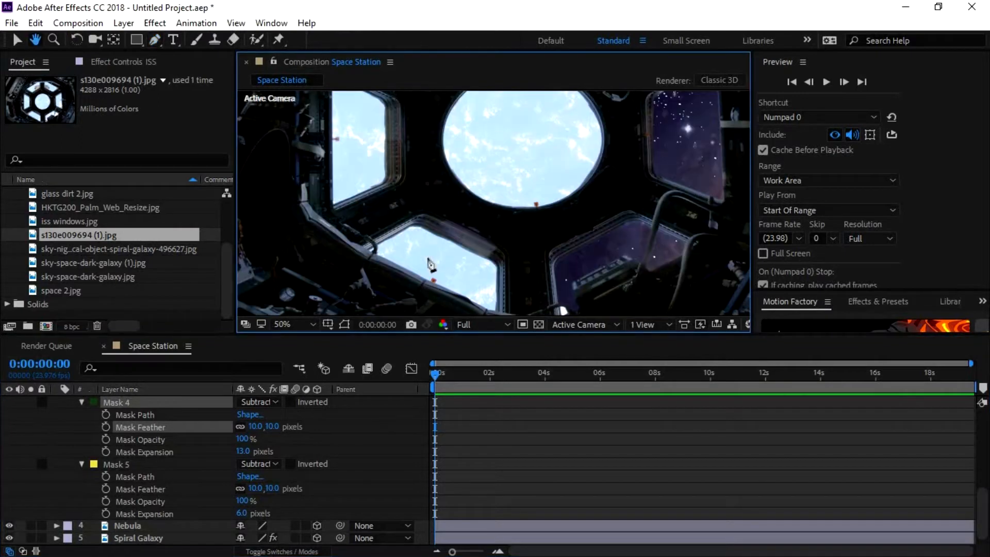
pyautogui.click(551, 381)
pyautogui.press('Home')
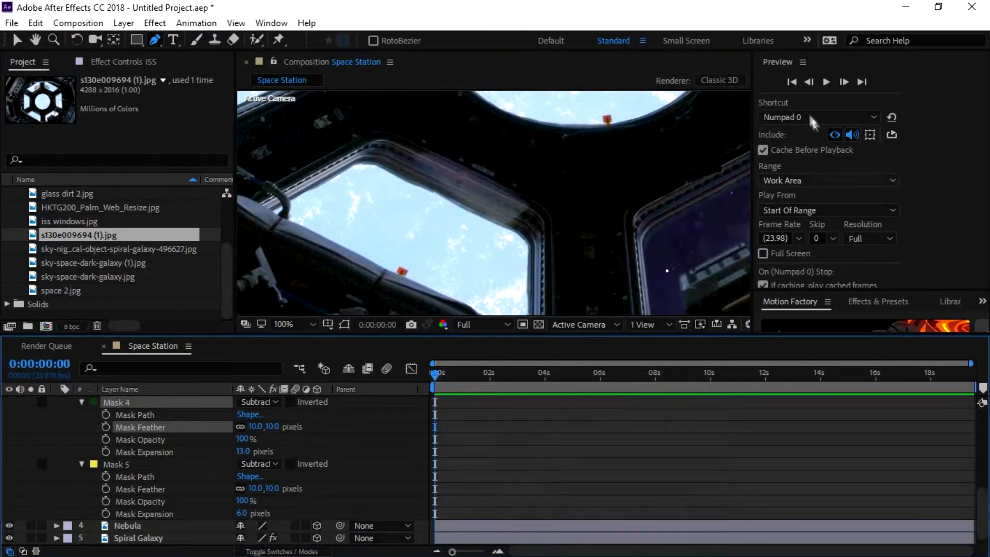
pyautogui.click(273, 210)
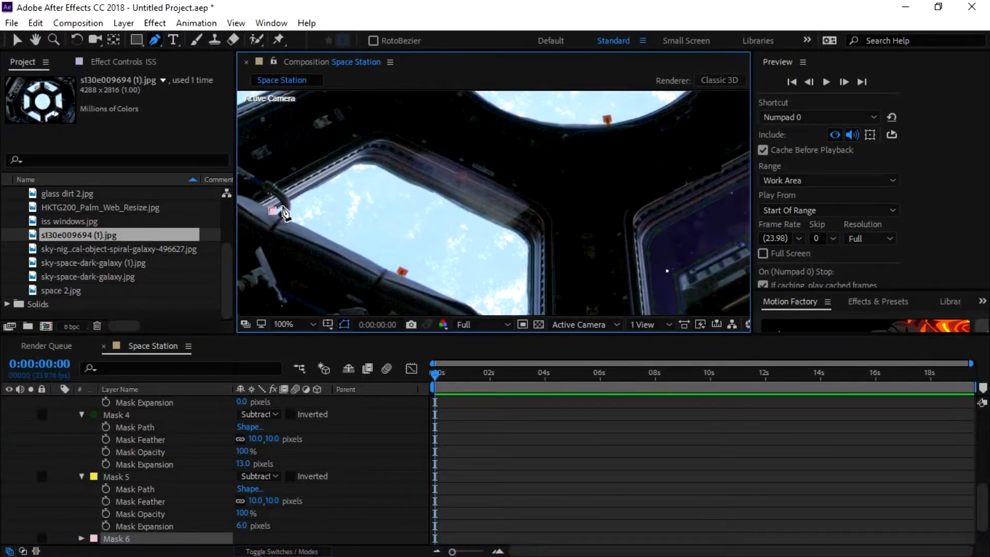
pyautogui.click(357, 163)
pyautogui.click(377, 166)
pyautogui.click(522, 235)
pyautogui.click(526, 250)
pyautogui.click(531, 285)
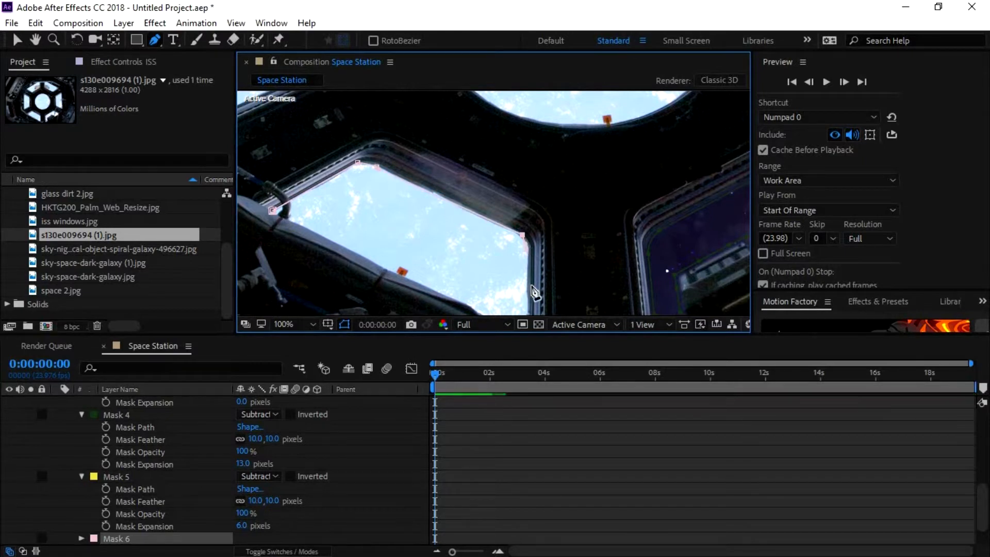
pyautogui.hotkey('ctrl', 'z')
# - Continue the mask down the window's right side, trace its lower edge along the foreground equipment and close the path
pyautogui.moveTo(527, 265); pyautogui.dragTo(537, 200)
pyautogui.click(535, 267)
pyautogui.click(282, 146)
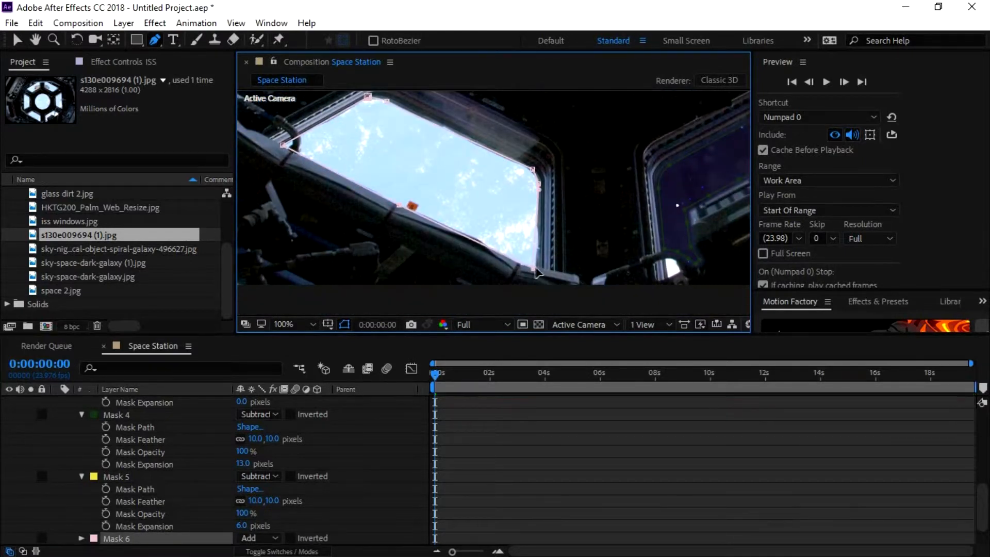
pyautogui.scroll(1, 465, 236)
pyautogui.moveTo(476, 258); pyautogui.dragTo(616, 278)
pyautogui.moveTo(467, 191); pyautogui.dragTo(614, 274)
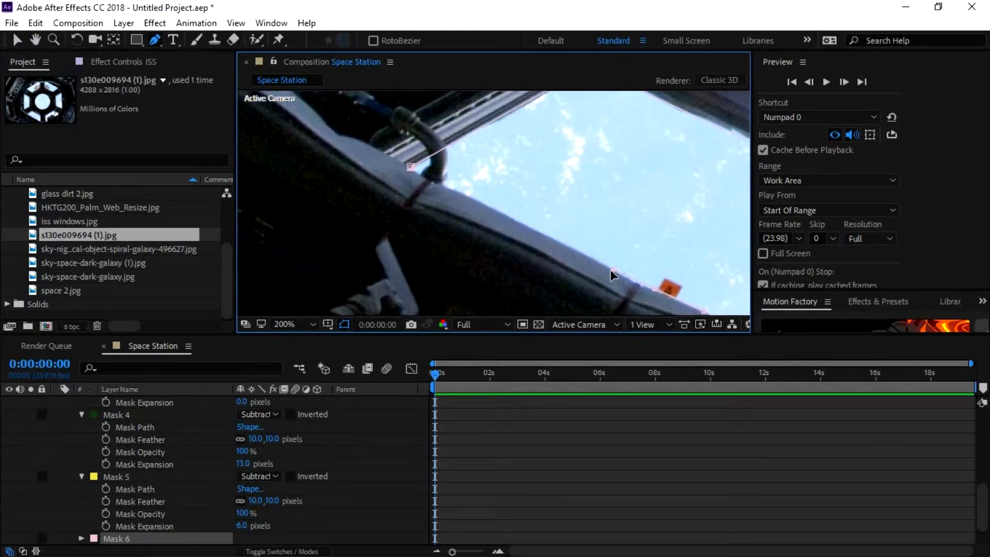
pyautogui.click(410, 166)
# - Set Mask 6's mode to Subtract and move its points to fit the window's upper and right corners
pyautogui.click(258, 538)
pyautogui.click(257, 547)
pyautogui.scroll(-1, 464, 185)
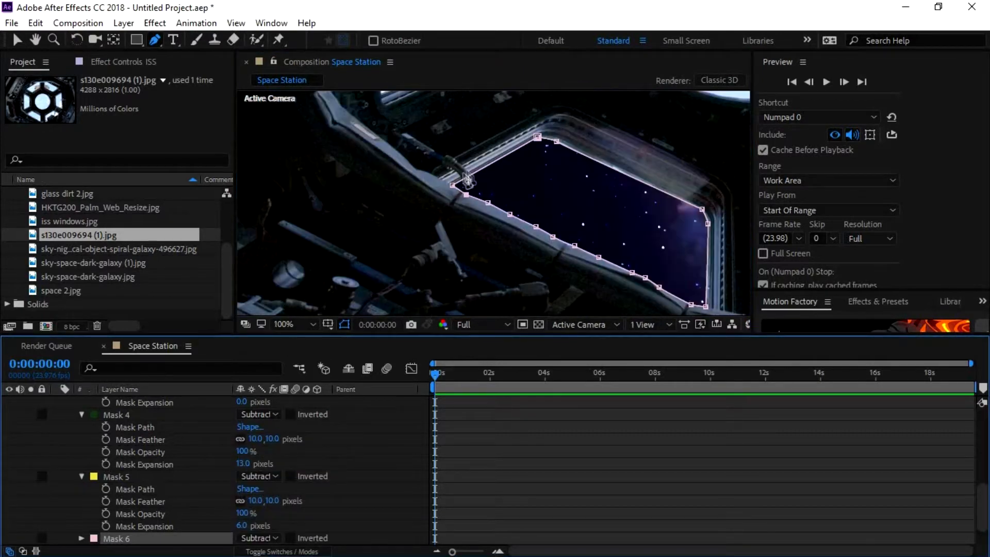
pyautogui.moveTo(556, 142); pyautogui.dragTo(559, 136)
pyautogui.moveTo(701, 209); pyautogui.dragTo(711, 223)
# - Reveal the mask feather values and set Mask 6's feather to 5.0, 5.0 pixels
pyautogui.scroll(-1, 144, 497)
pyautogui.press('f')
pyautogui.scroll(-2, 144, 496)
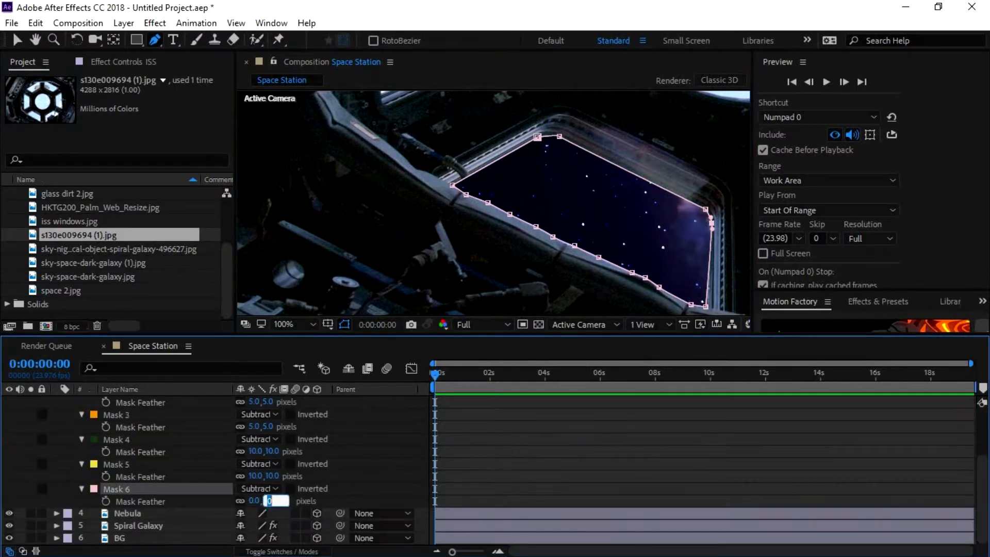
pyautogui.click(140, 501)
# - Draw a closed Subtract mask around the bright window left of the round one, then collapse the ISS layer
pyautogui.scroll(-3, 486, 232)
pyautogui.press('.')
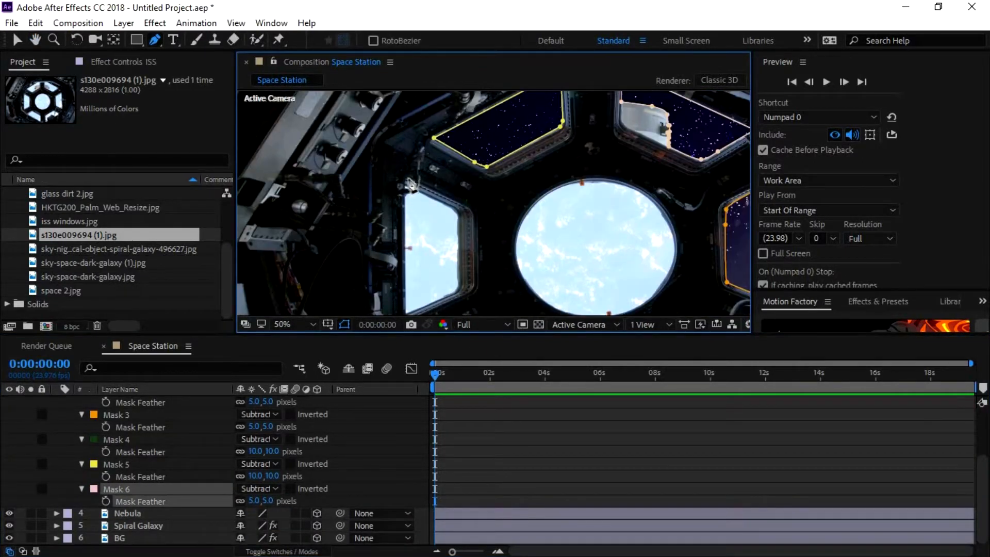
pyautogui.click(407, 178)
pyautogui.click(463, 210)
pyautogui.click(466, 245)
pyautogui.click(464, 274)
pyautogui.click(459, 292)
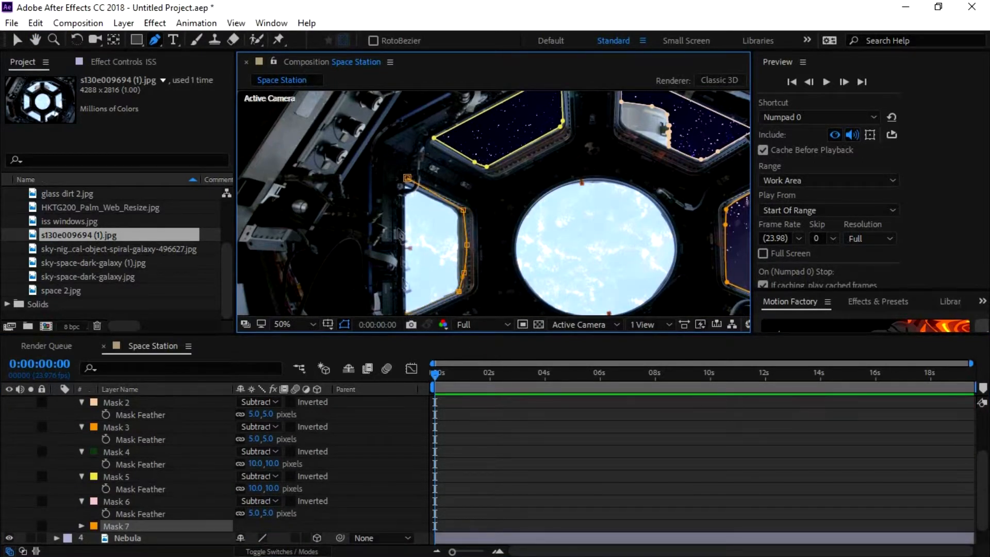
pyautogui.click(407, 312)
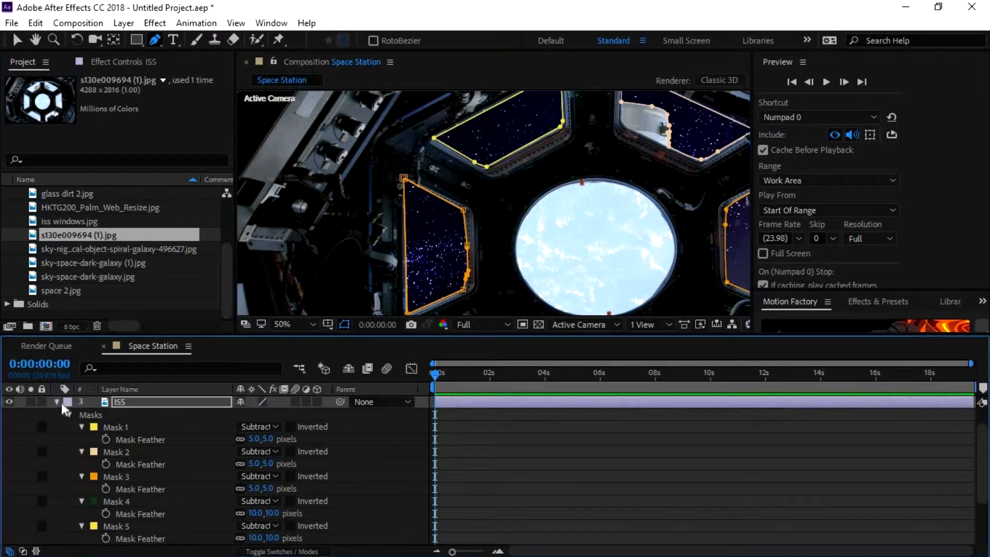
pyautogui.click(57, 401)
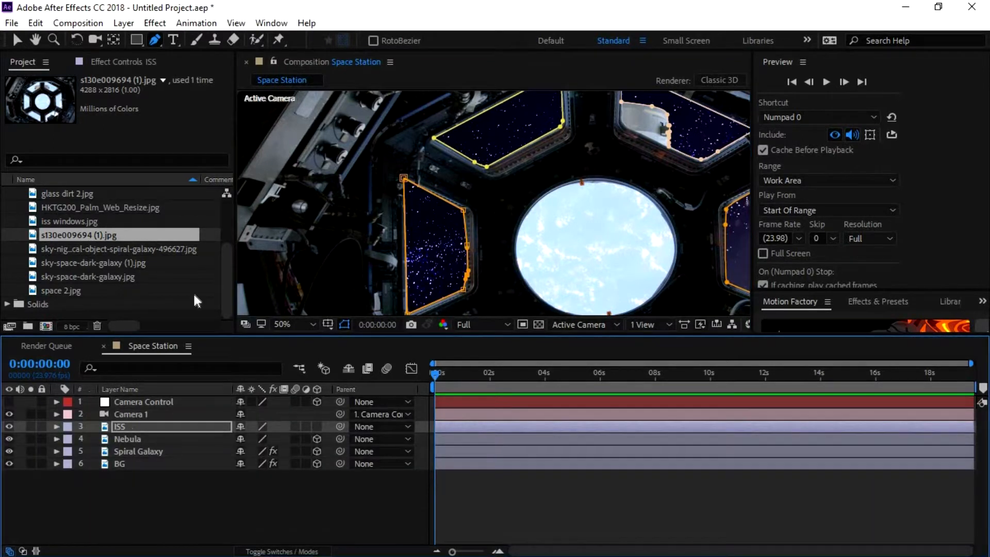
# - Draw an elliptical mask on the ISS layer over the central round window with the Ellipse tool
pyautogui.click(139, 40)
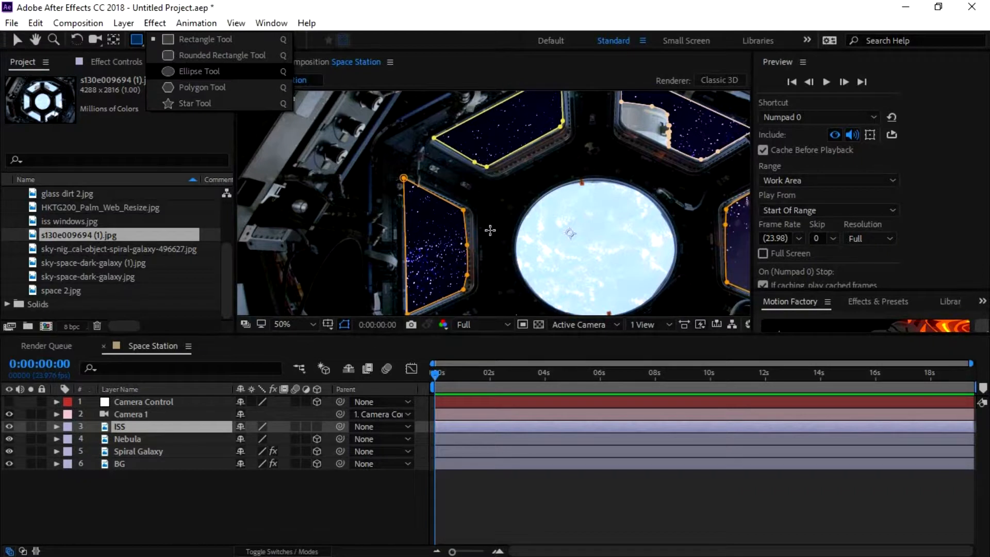
pyautogui.click(185, 72)
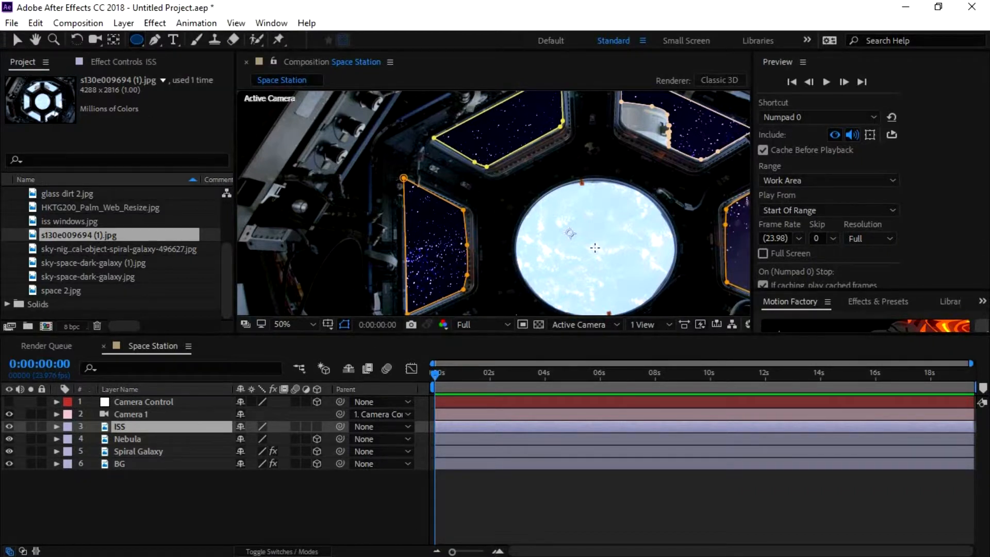
pyautogui.moveTo(598, 248)
pyautogui.mouseDown()
pyautogui.moveTo(666, 315)
pyautogui.moveTo(651, 316)
pyautogui.mouseUp()
pyautogui.scroll(-2, 624, 251)
pyautogui.scroll(2, 624, 243)
pyautogui.moveTo(594, 250); pyautogui.dragTo(537, 205)
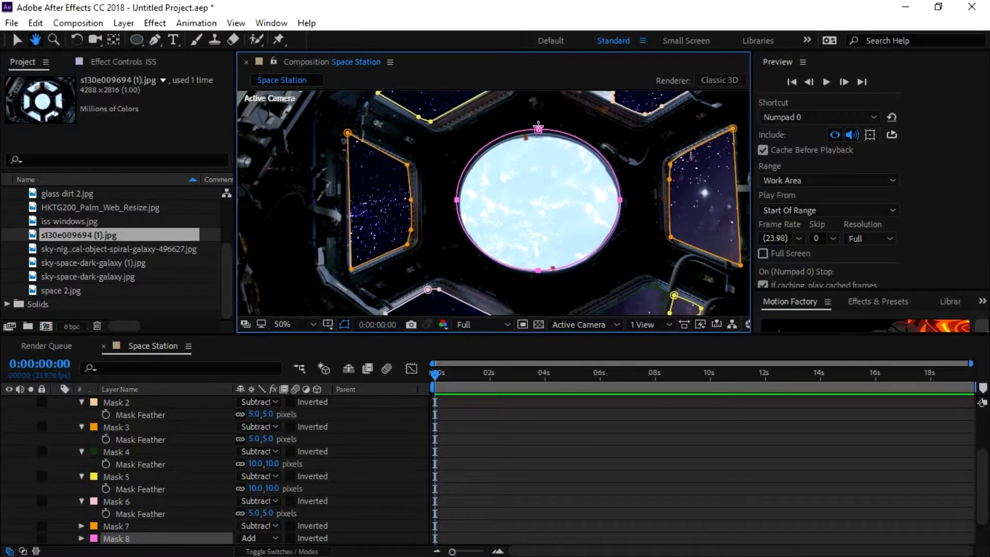
pyautogui.click(537, 270)
pyautogui.hotkey('ctrl', 'z')
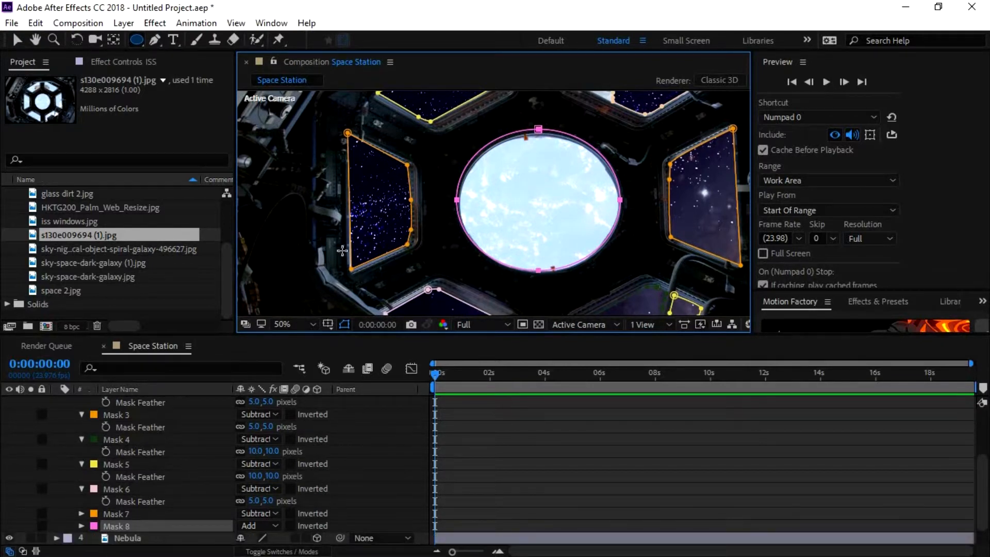
# - Free-transform the elliptical mask with the Selection tool so its bottom, top and left edges fit the round window
pyautogui.click(14, 37)
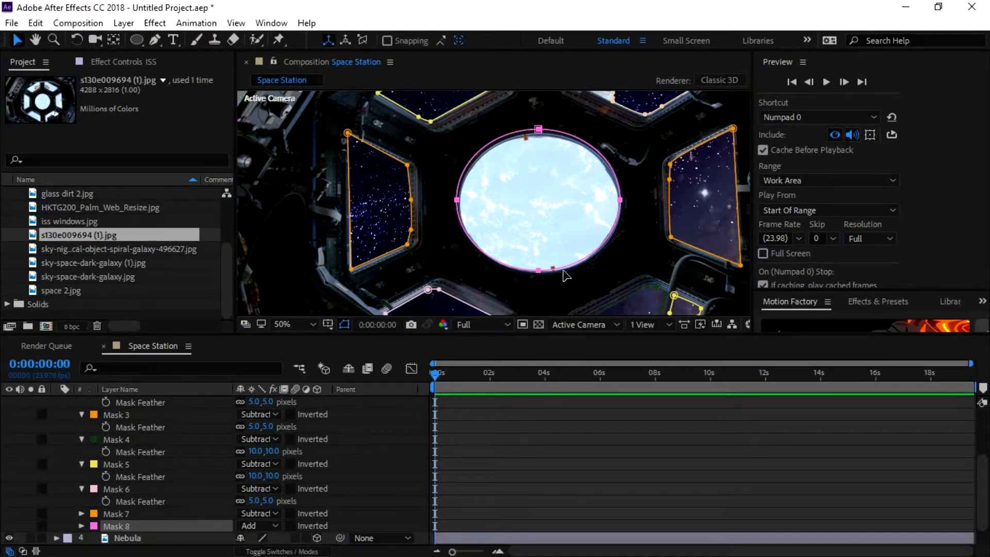
pyautogui.doubleClick(539, 270)
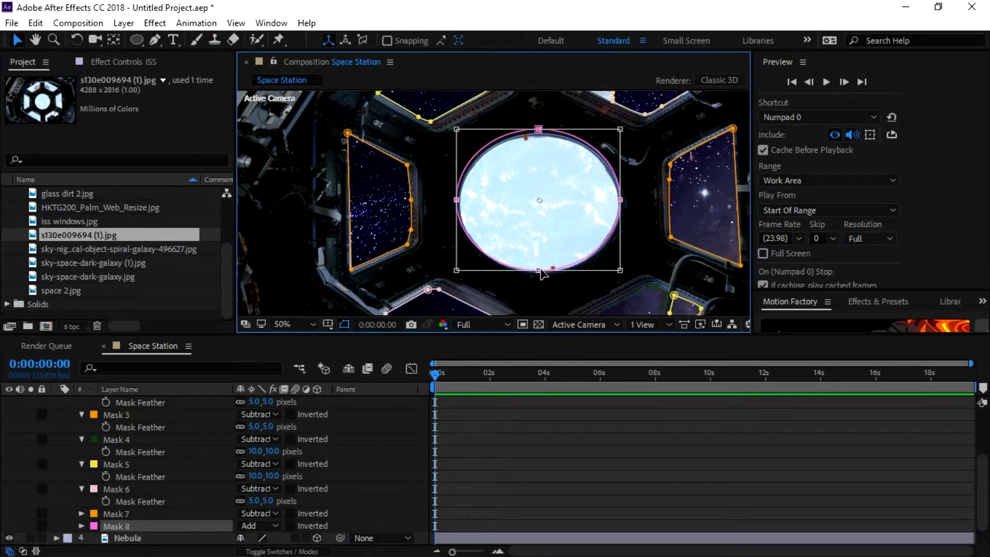
pyautogui.moveTo(539, 274); pyautogui.dragTo(540, 277)
pyautogui.moveTo(537, 131); pyautogui.dragTo(538, 132)
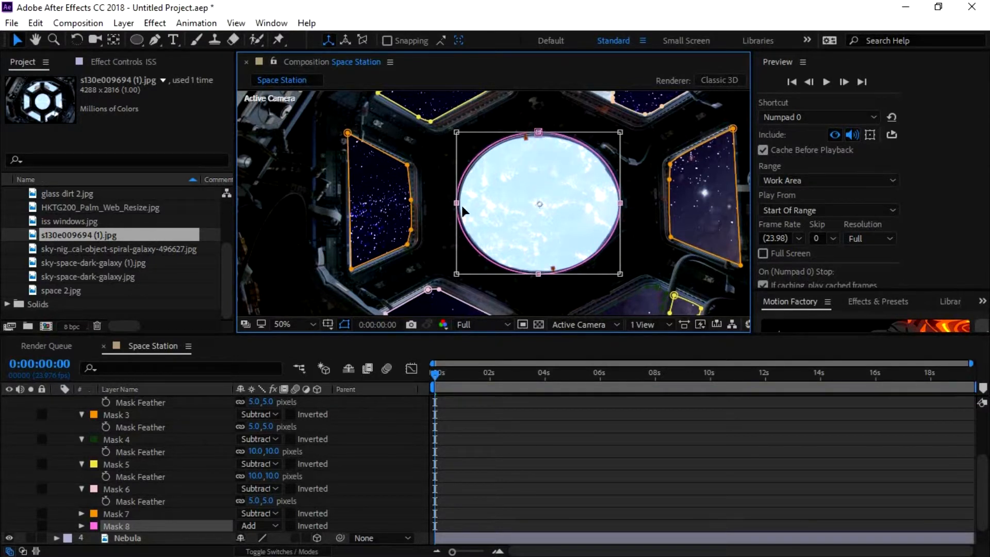
pyautogui.moveTo(456, 203); pyautogui.dragTo(458, 203)
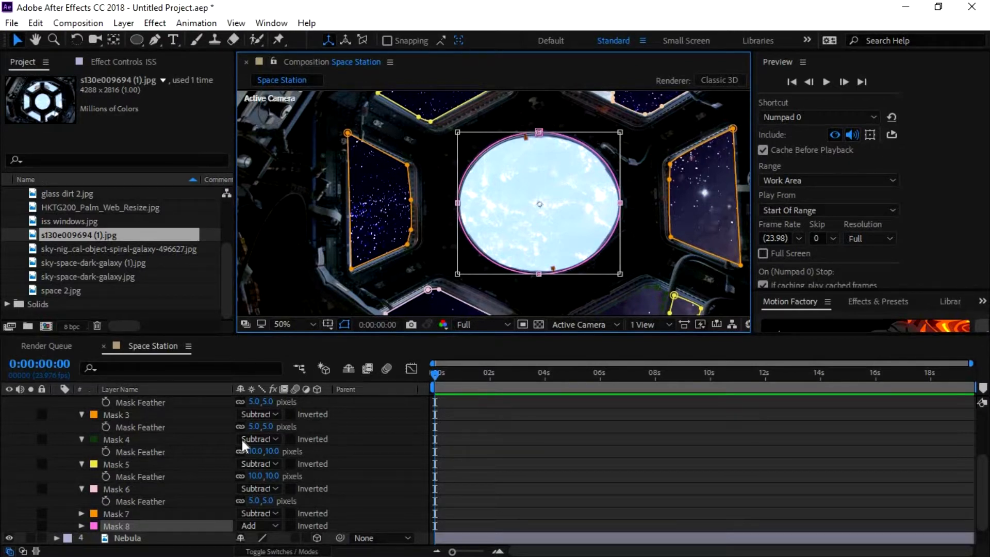
# - Set Mask 8's mode to Subtract and its feather to 5.0, 5.0 pixels
pyautogui.click(248, 524)
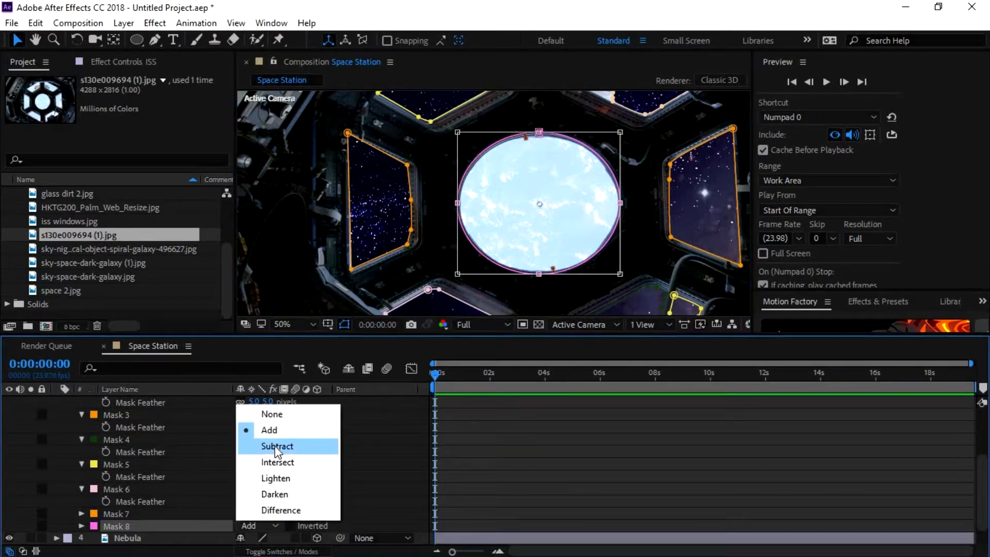
pyautogui.click(277, 446)
pyautogui.scroll(-2, 98, 498)
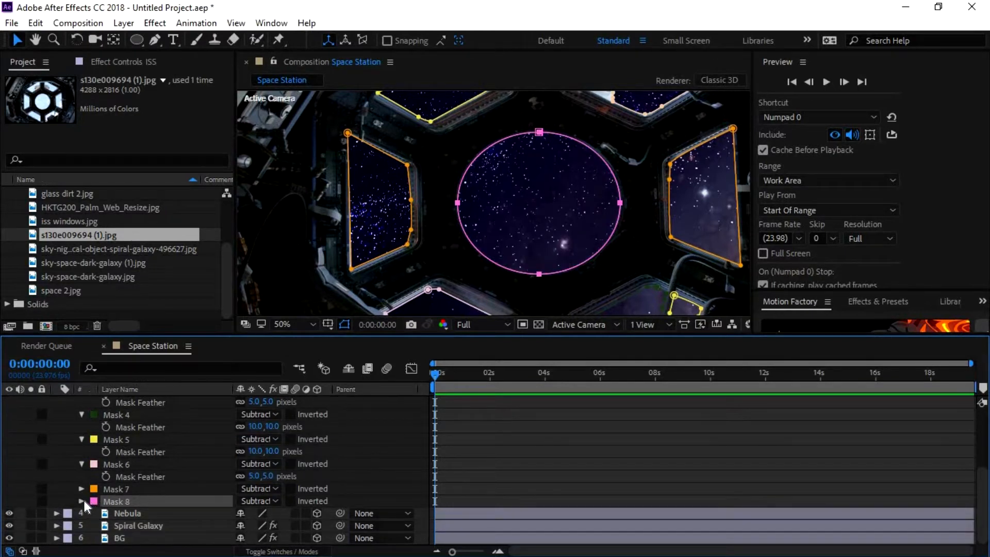
pyautogui.scroll(-4, 178, 480)
pyautogui.click(268, 474)
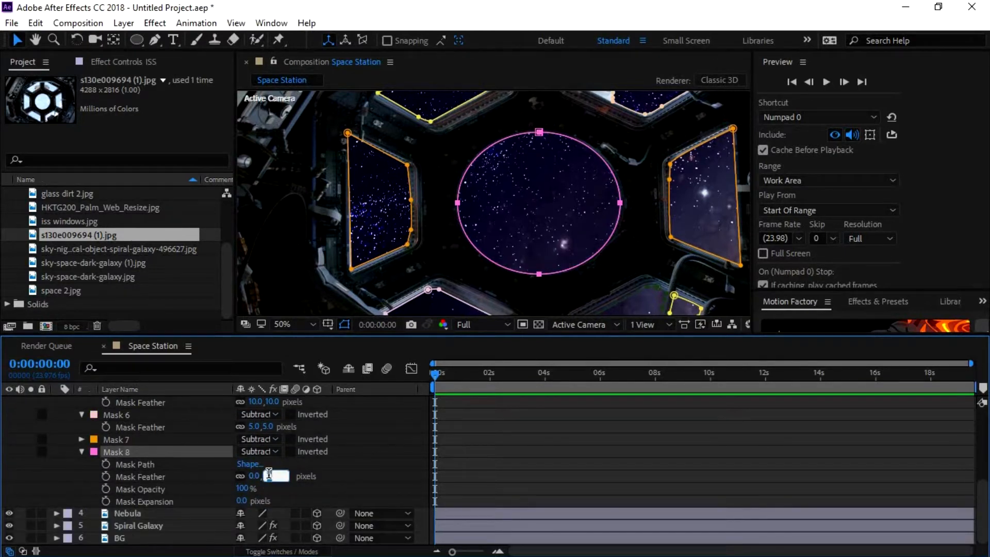
pyautogui.write('5')
pyautogui.press('Return')
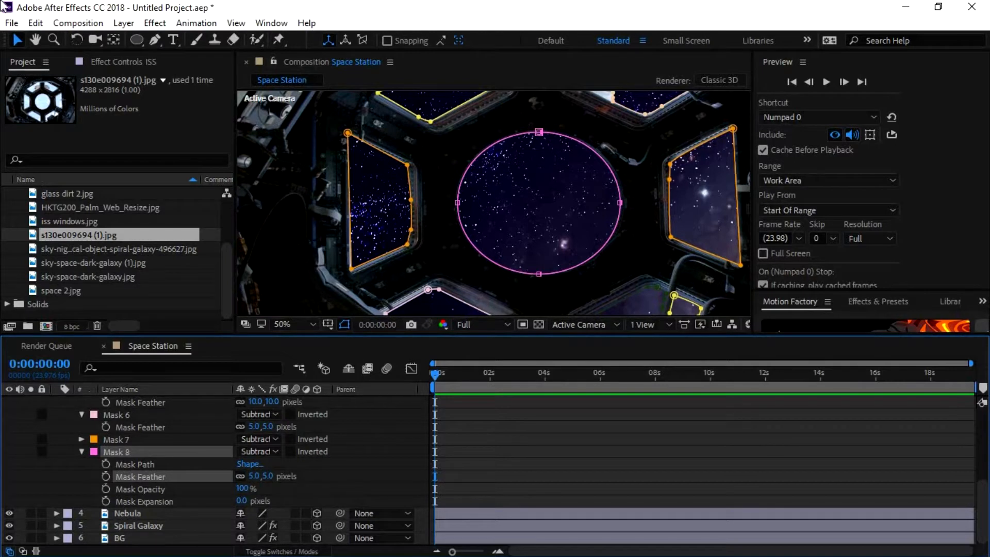
# - Hide the mask paths to check the window cutouts in the full composition, and collapse the ISS layer
pyautogui.click(497, 234)
pyautogui.scroll(-1, 535, 250)
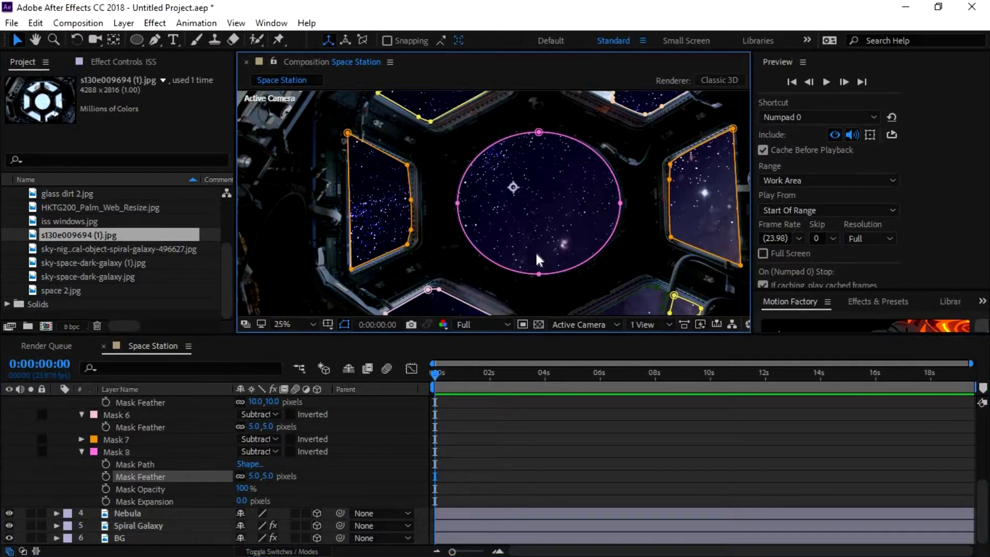
pyautogui.hotkey('ctrl', 'shift', 'h')
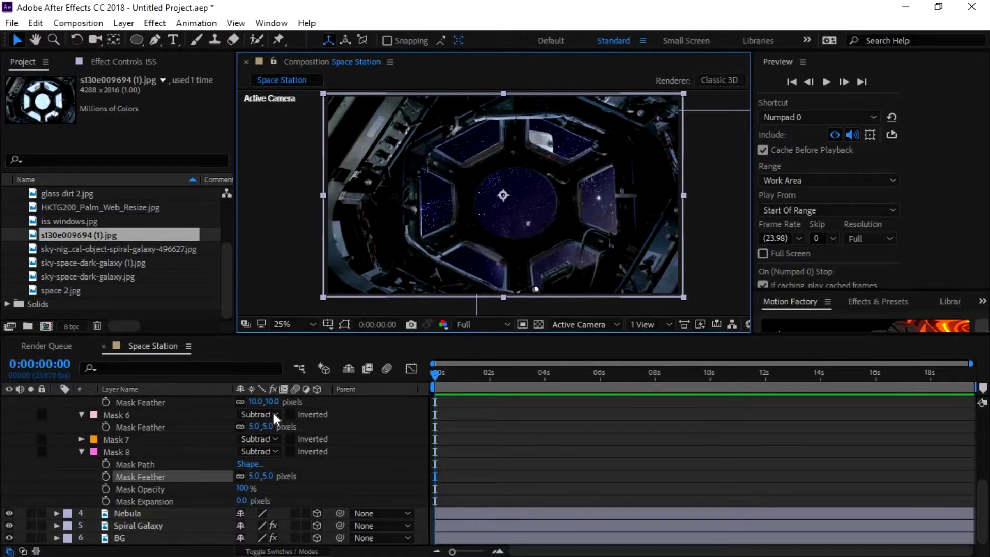
pyautogui.scroll(5, 84, 429)
pyautogui.click(56, 426)
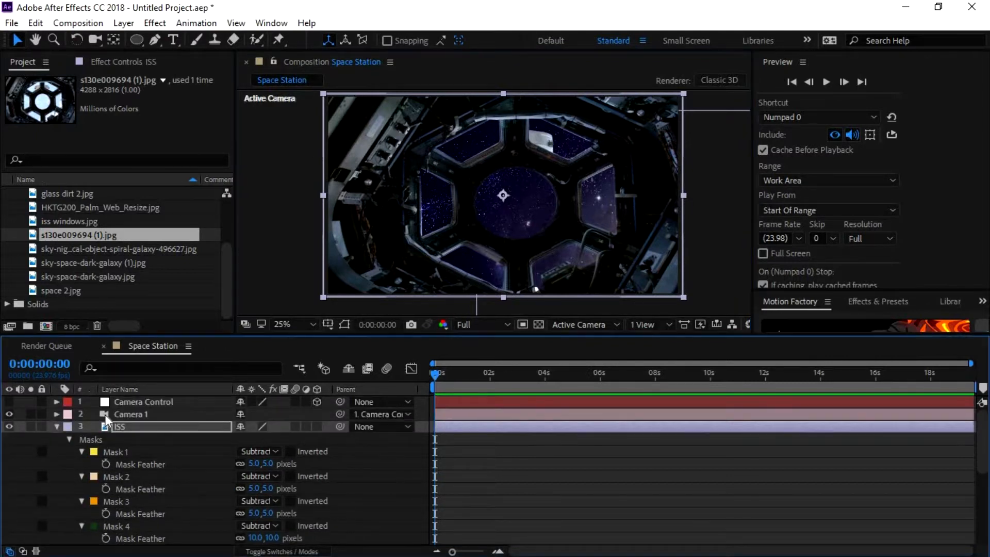
# - Make the Camera Control layer visible and move it in the composition view to test the space layers' motion behind the windows
pyautogui.click(147, 401)
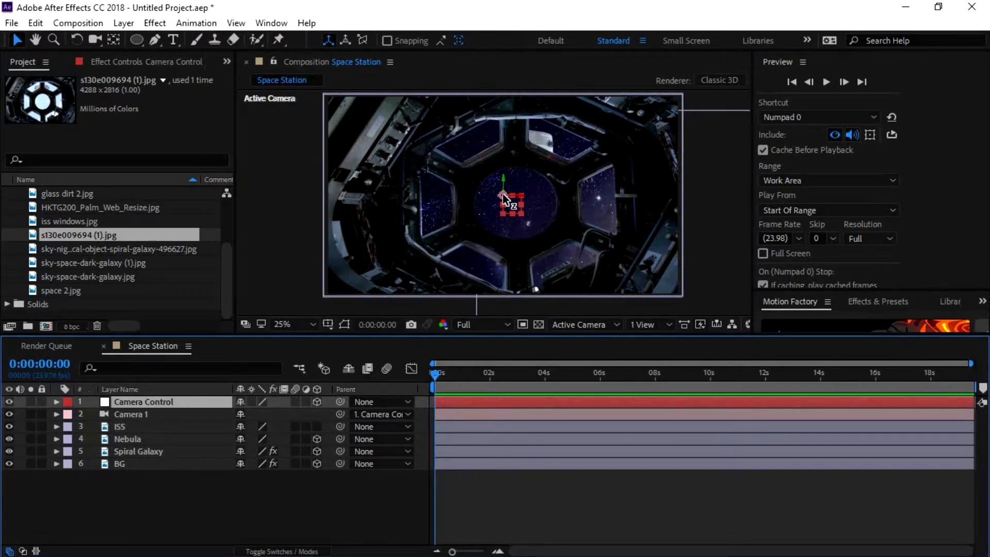
pyautogui.click(505, 196)
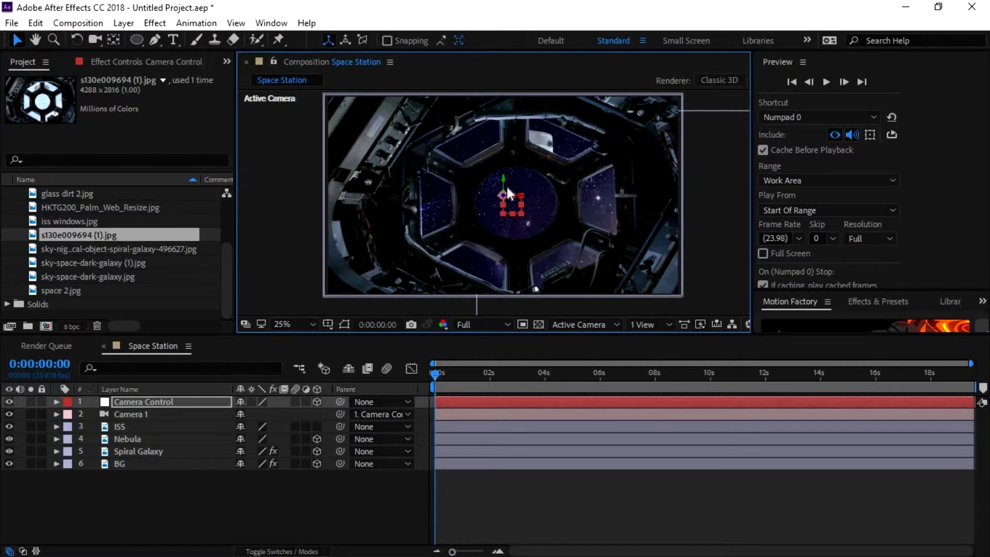
pyautogui.moveTo(503, 195); pyautogui.dragTo(580, 261)
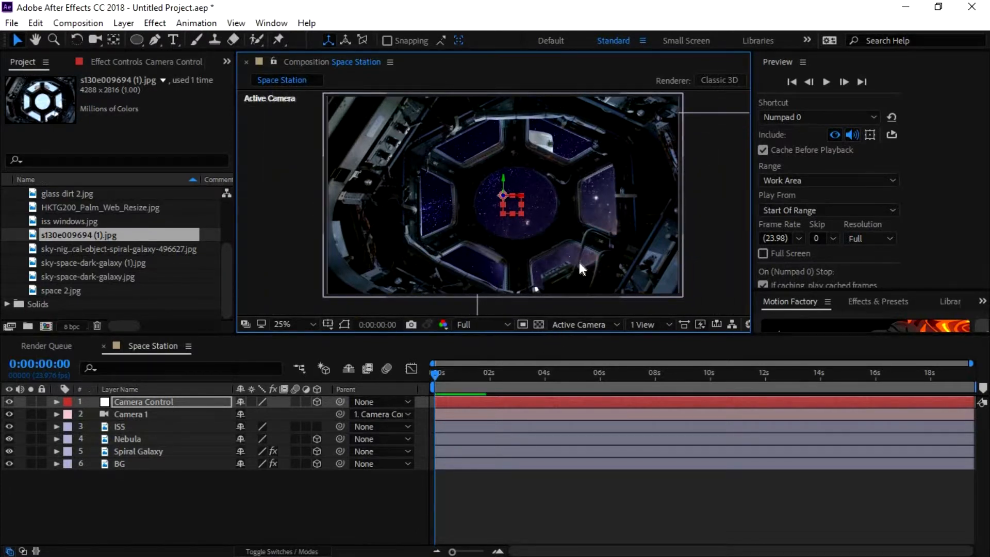
# - Turn the ISS layer into a 3D layer
pyautogui.click(120, 426)
pyautogui.click(317, 426)
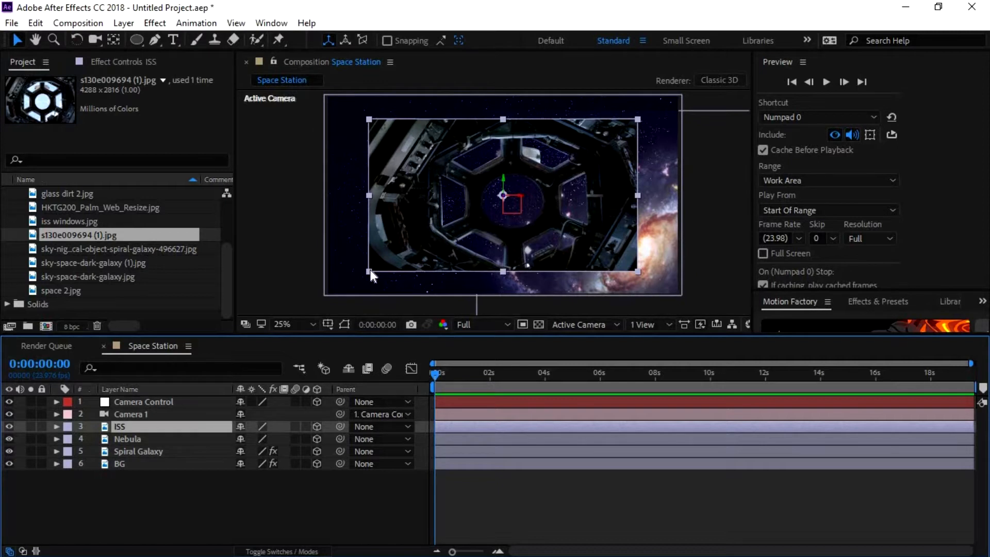
# - Compare the Position values of the Nebula, Spiral Galaxy and ISS layers, with the playhead at the composition's end
pyautogui.click(140, 439)
pyautogui.press('End')
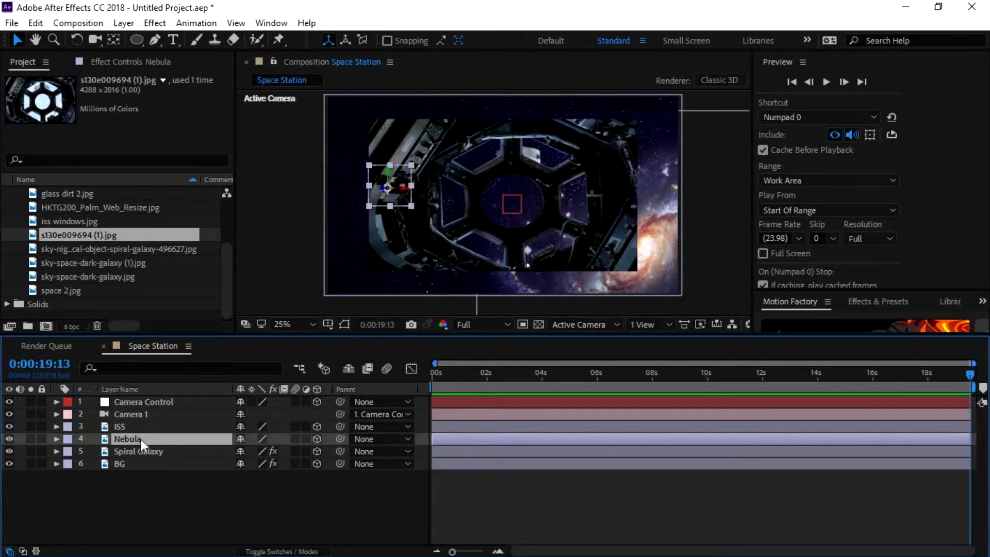
pyautogui.press('p')
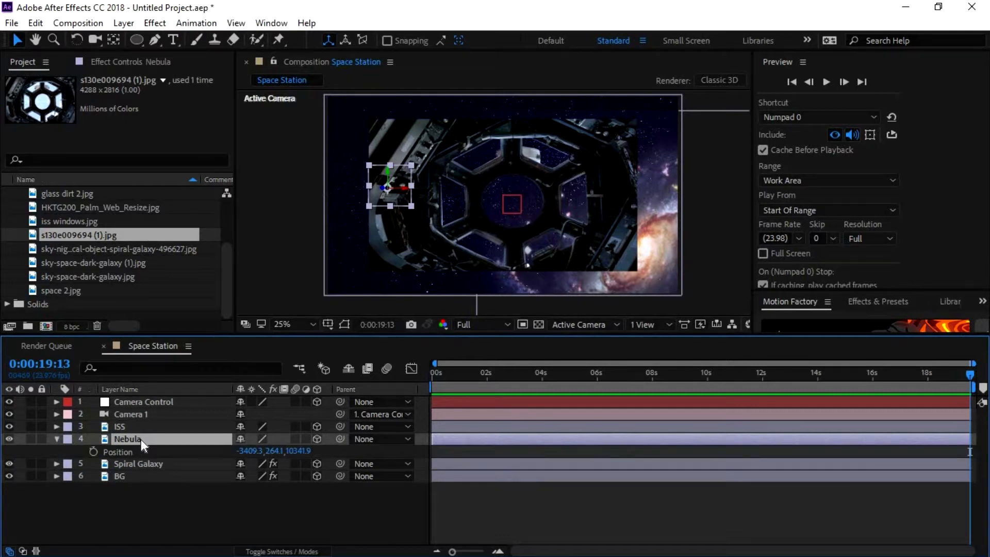
pyautogui.press('p')
pyautogui.click(140, 452)
pyautogui.press('p')
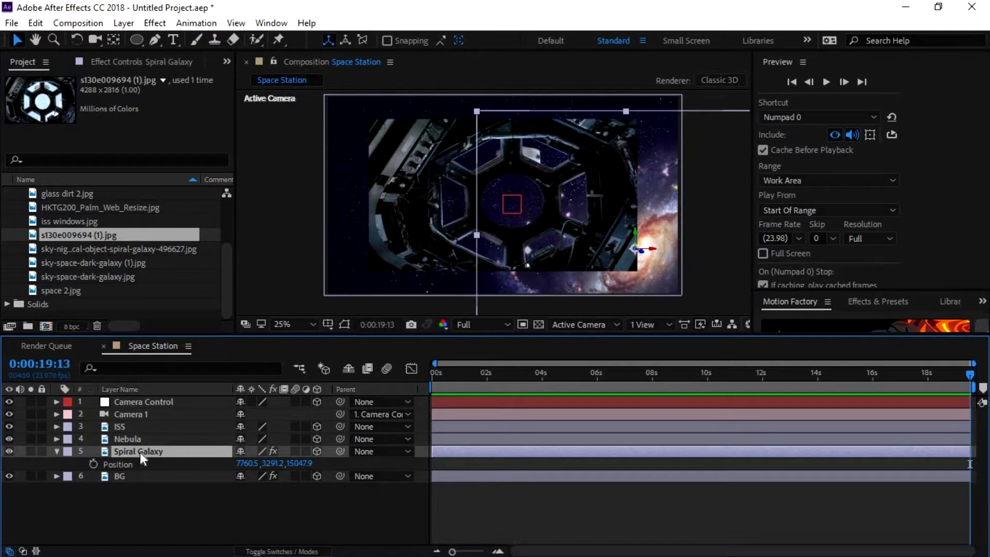
pyautogui.press('p')
pyautogui.click(135, 428)
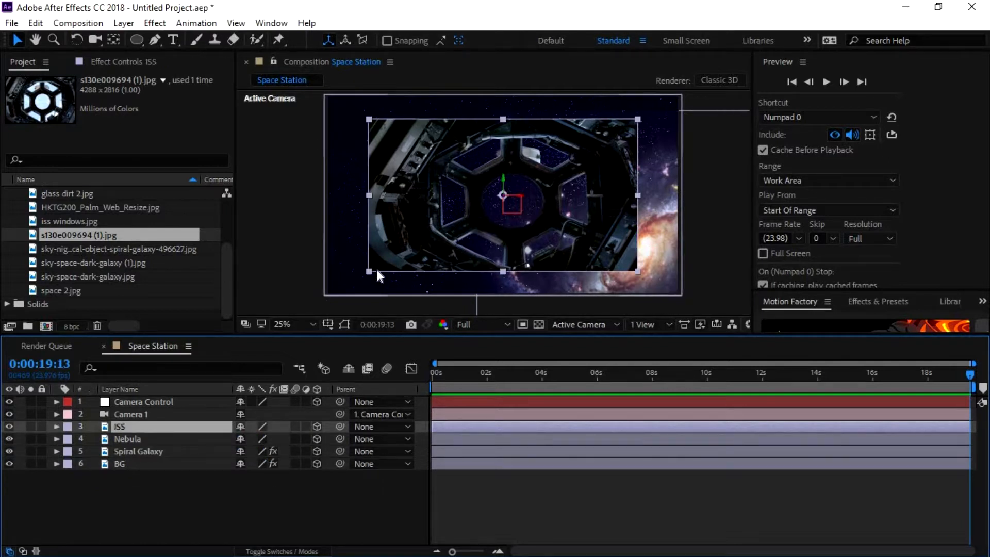
pyautogui.press('p')
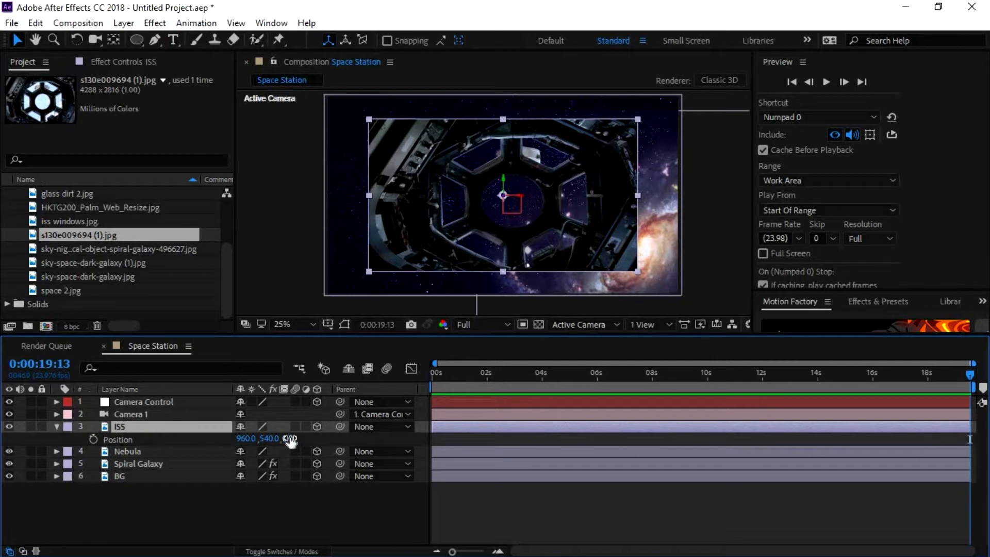
pyautogui.click(288, 438)
pyautogui.click(58, 427)
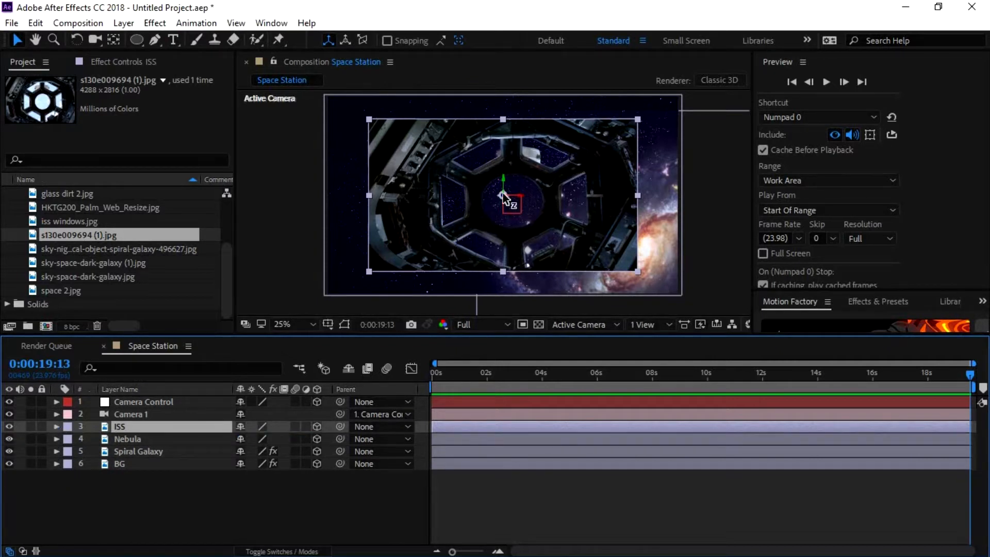
# - Push the ISS layer back in depth and set its Z position to 3000
pyautogui.moveTo(503, 197); pyautogui.dragTo(467, 203)
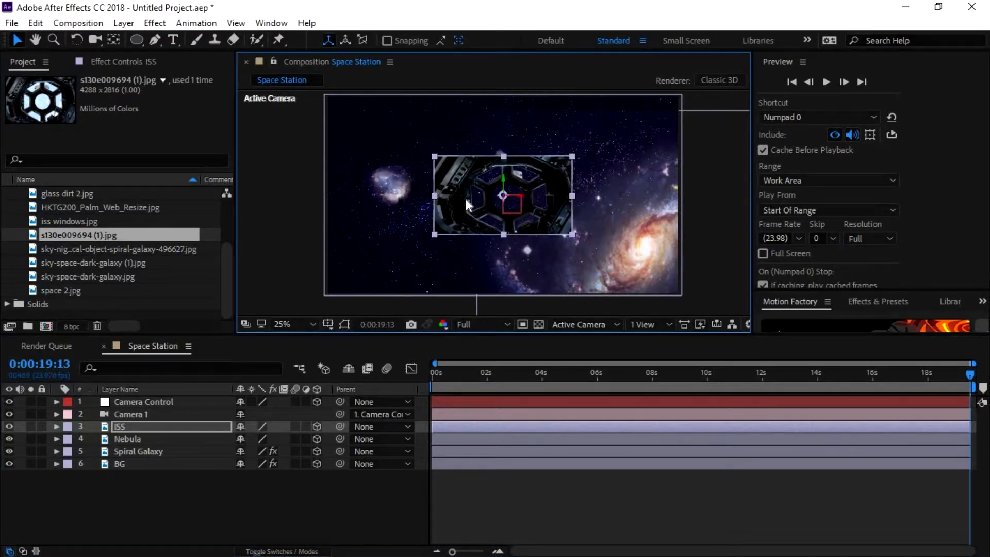
pyautogui.hotkey('ctrl', 'z')
pyautogui.moveTo(503, 196); pyautogui.dragTo(466, 217)
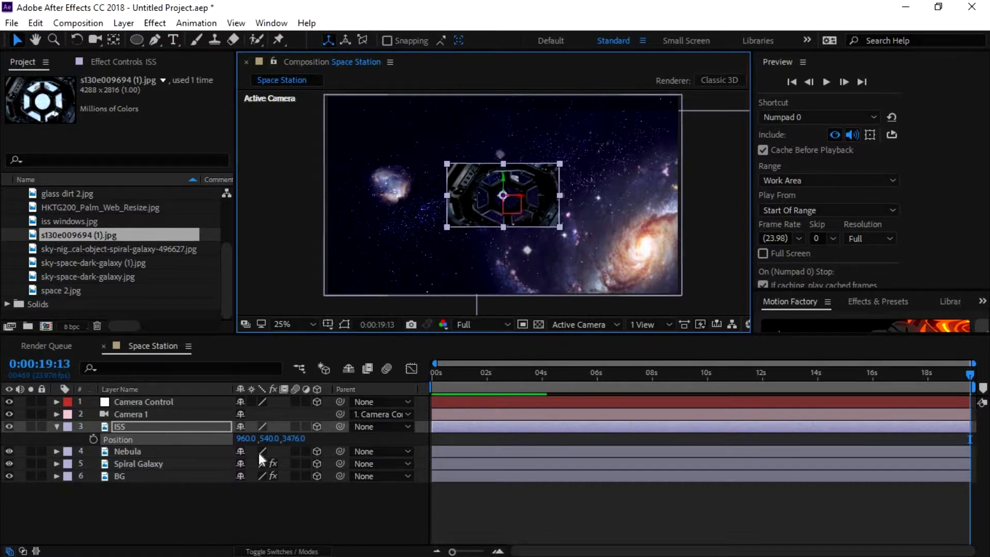
pyautogui.click(294, 439)
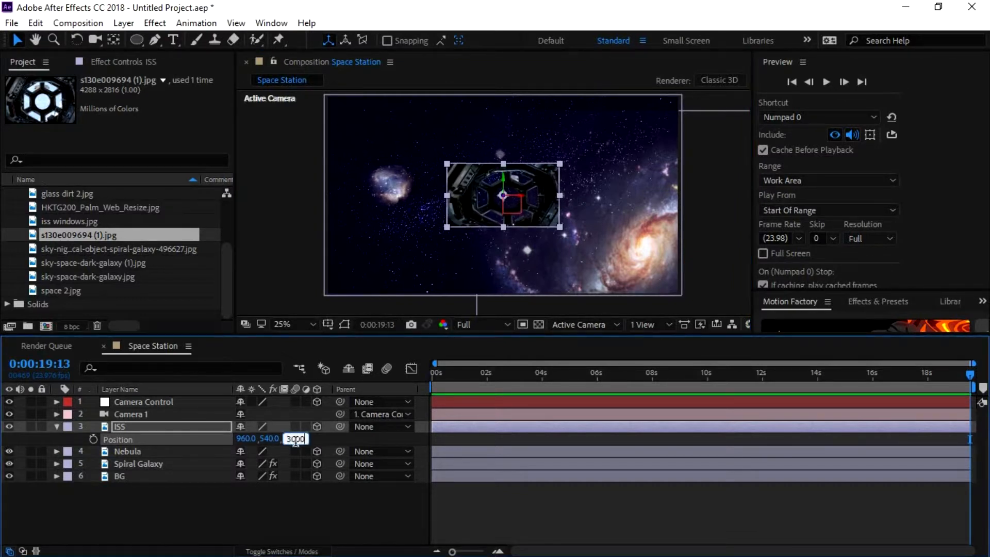
pyautogui.write('3000')
pyautogui.press('Return')
# - Scale the ISS layer up to fill the composition frame and move Camera Control in depth to test the fit
pyautogui.moveTo(441, 231); pyautogui.dragTo(320, 297)
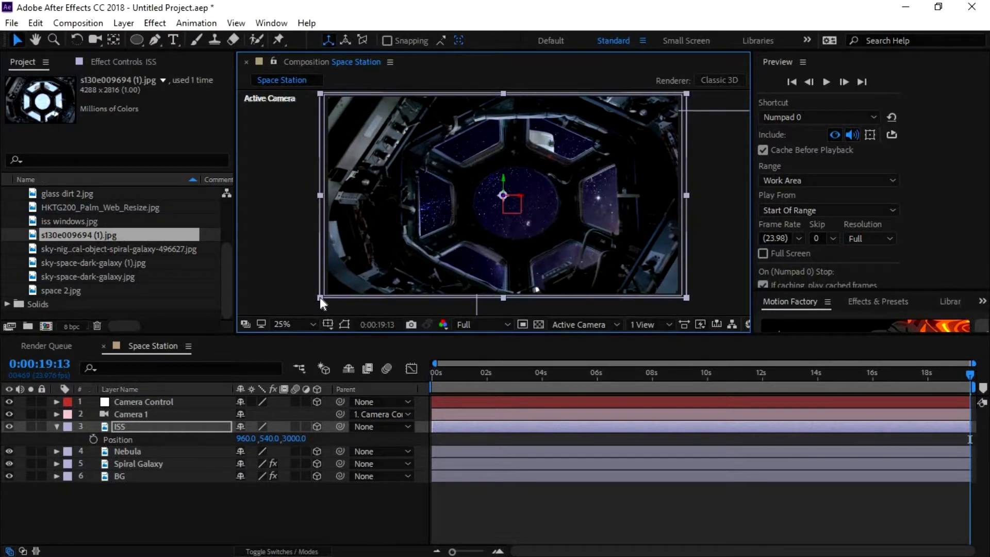
pyautogui.moveTo(319, 297); pyautogui.dragTo(321, 299)
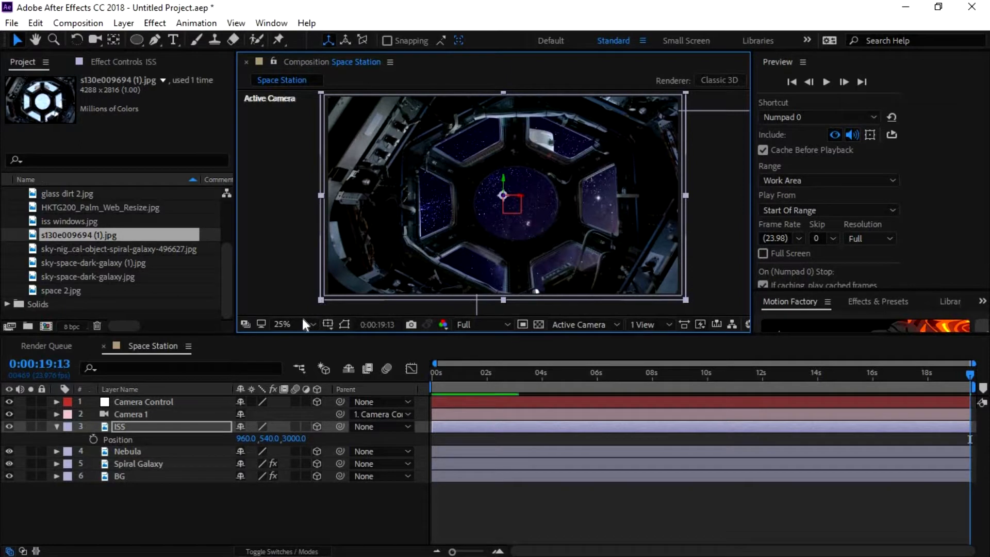
pyautogui.click(169, 401)
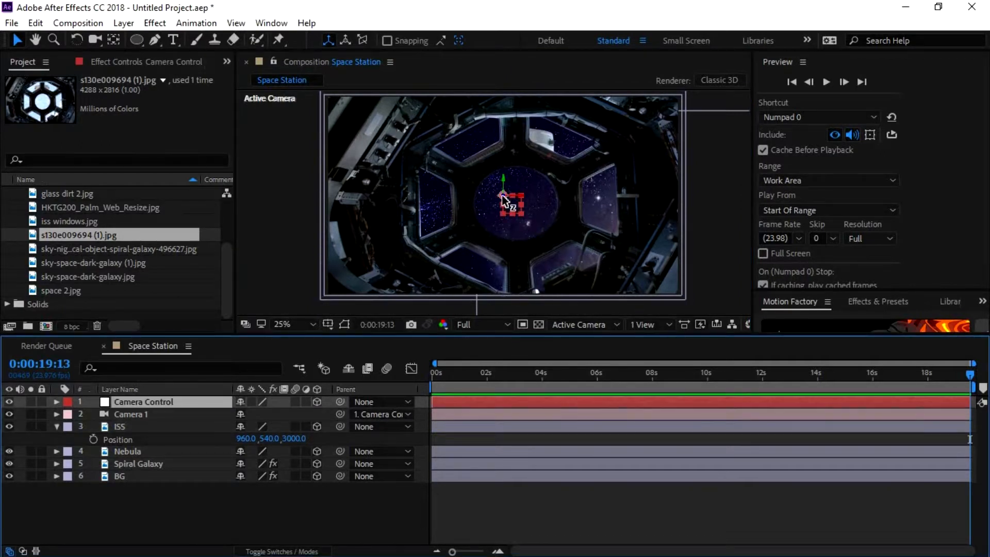
pyautogui.moveTo(502, 188); pyautogui.dragTo(534, 226)
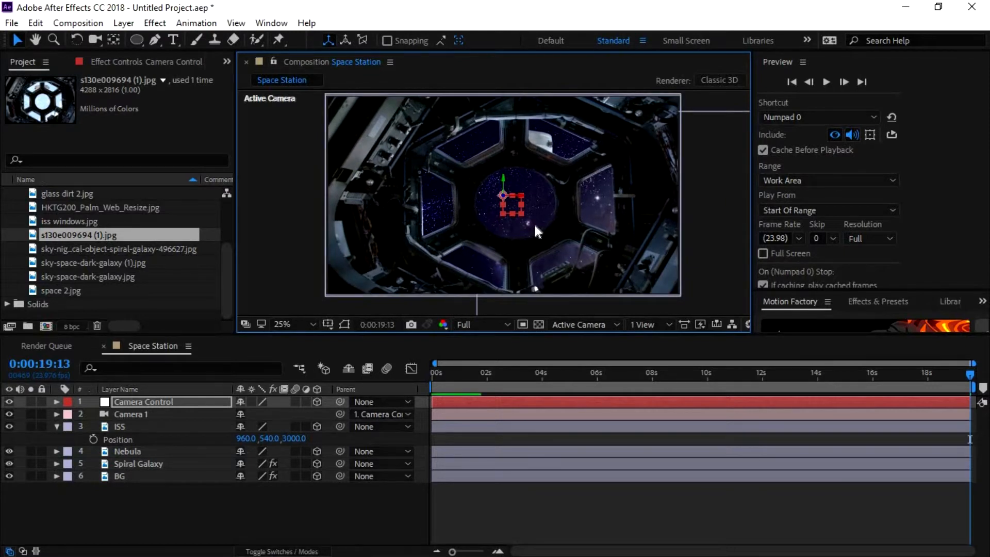
pyautogui.click(58, 426)
# - Try scaling the ISS layer far beyond the frame and shifting it, test it with Camera Control, and undo these changes
pyautogui.click(103, 426)
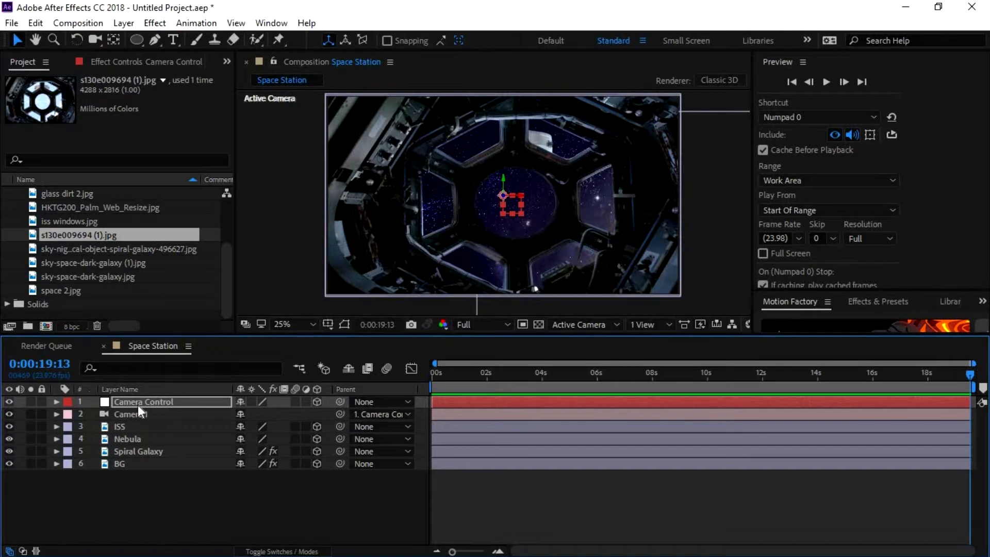
pyautogui.moveTo(309, 312); pyautogui.dragTo(261, 342)
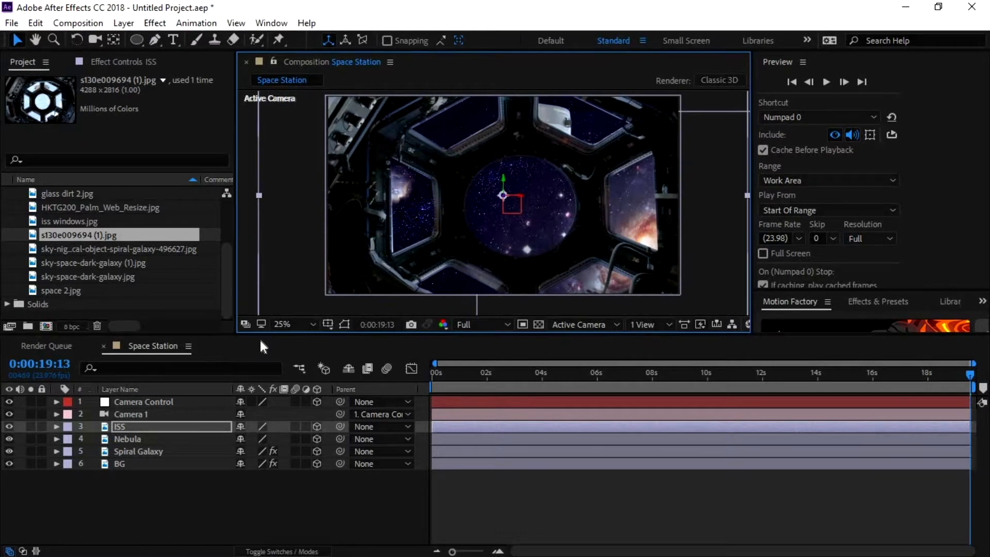
pyautogui.moveTo(493, 252)
pyautogui.mouseDown()
pyautogui.moveTo(470, 243)
pyautogui.moveTo(469, 216)
pyautogui.moveTo(502, 248)
pyautogui.moveTo(505, 269)
pyautogui.moveTo(486, 259)
pyautogui.mouseUp()
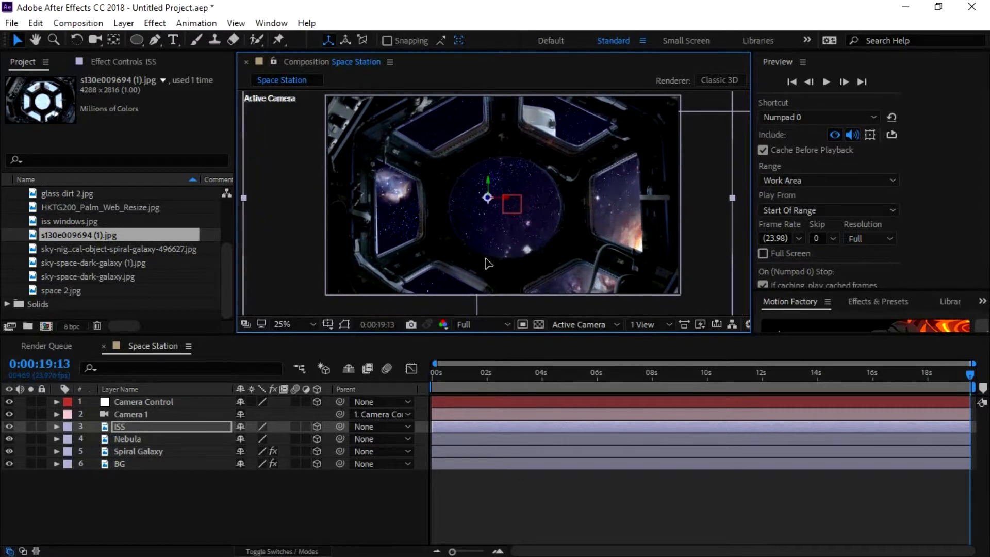
pyautogui.click(149, 404)
pyautogui.moveTo(504, 200); pyautogui.dragTo(558, 206)
pyautogui.hotkey('ctrl', 'z')
pyautogui.hotkey('ctrl', 'z')
pyautogui.hotkey('ctrl', 'shift', 'z')
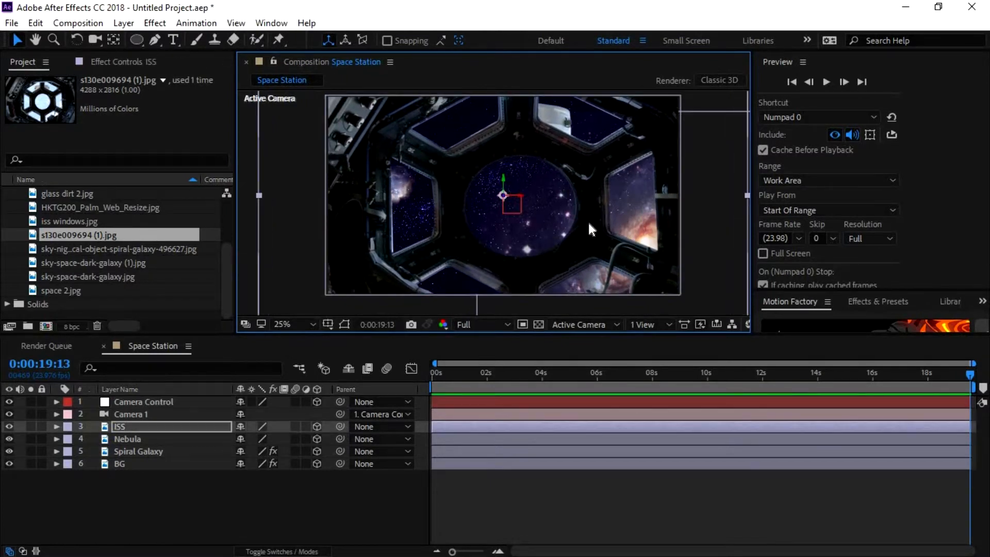
pyautogui.hotkey('ctrl', 'z')
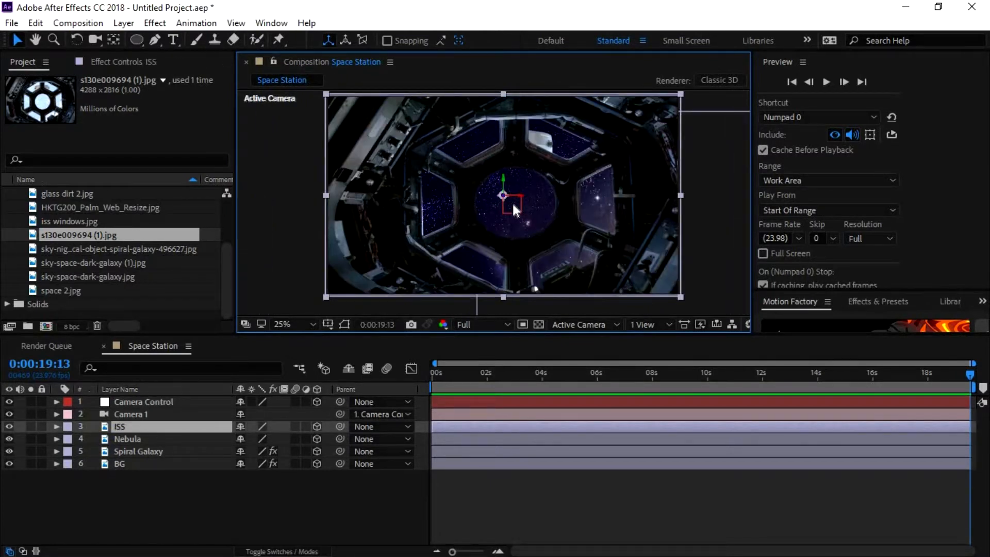
# - Enlarge the ISS layer slightly so its edges extend a little beyond the composition frame
pyautogui.moveTo(514, 194); pyautogui.dragTo(649, 203)
pyautogui.moveTo(585, 200); pyautogui.dragTo(710, 207)
pyautogui.moveTo(635, 202); pyautogui.dragTo(515, 196)
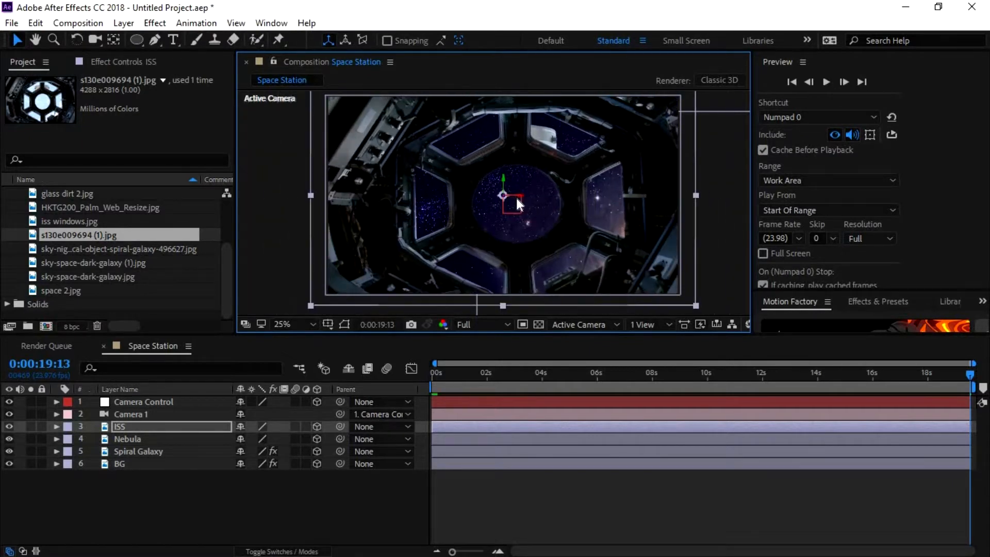
# - Move Camera Control forward past the station and shift the Spiral Galaxy layer up and left so its core is inside the frame
pyautogui.click(161, 401)
pyautogui.moveTo(496, 198); pyautogui.dragTo(361, 204)
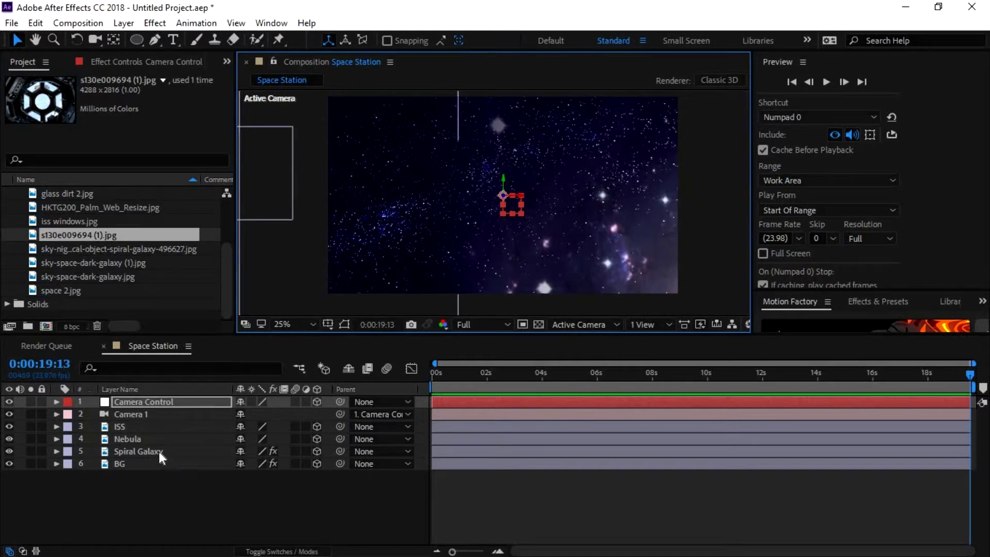
pyautogui.click(135, 451)
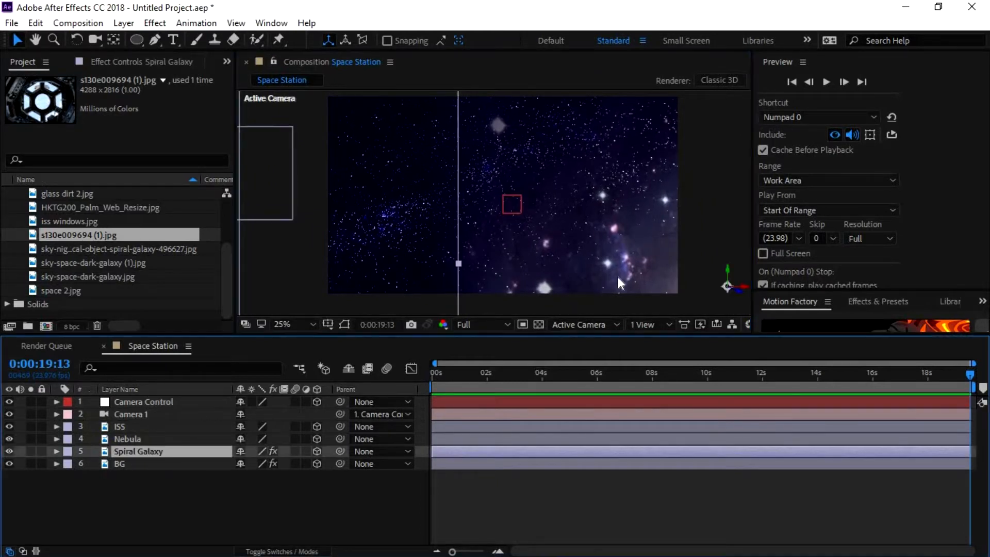
pyautogui.moveTo(592, 254); pyautogui.dragTo(505, 215)
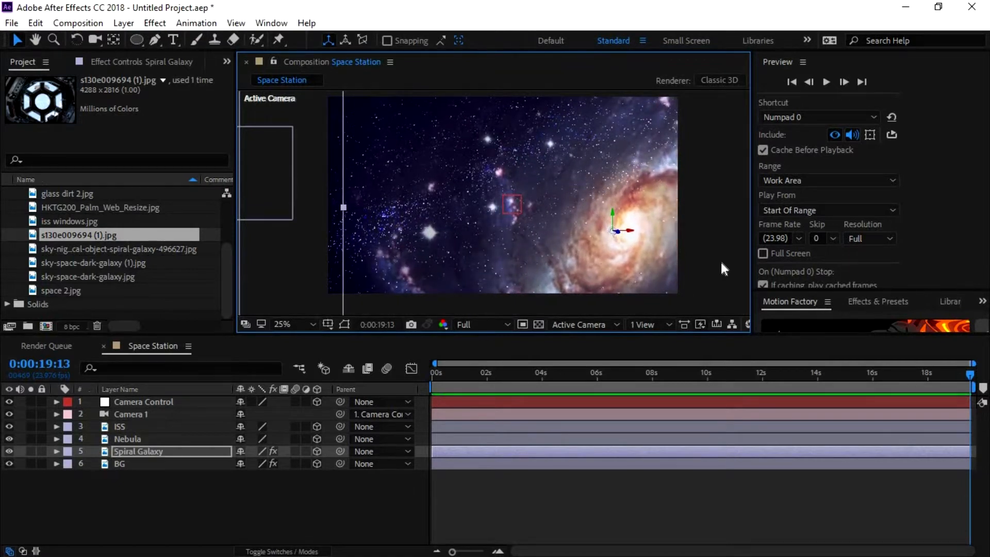
# - Move Camera Control back in depth until the station windows frame the galaxy, and deselect the layer
pyautogui.press(',')
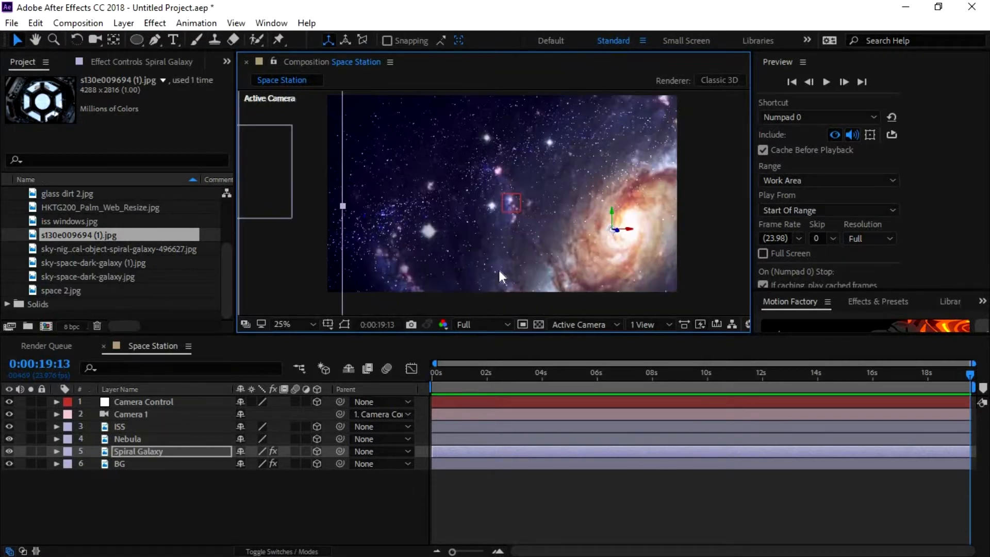
pyautogui.click(154, 405)
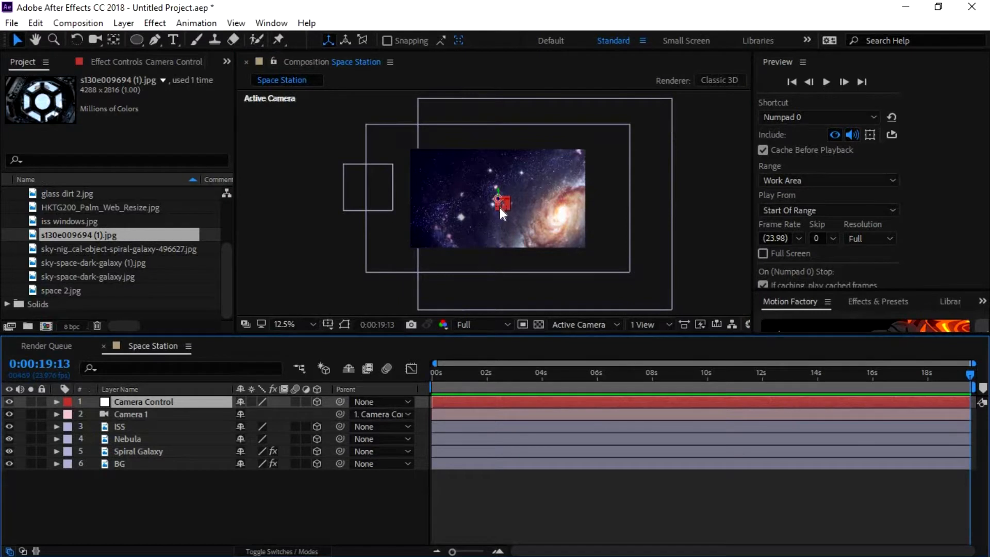
pyautogui.press('.')
pyautogui.moveTo(503, 194); pyautogui.dragTo(644, 210)
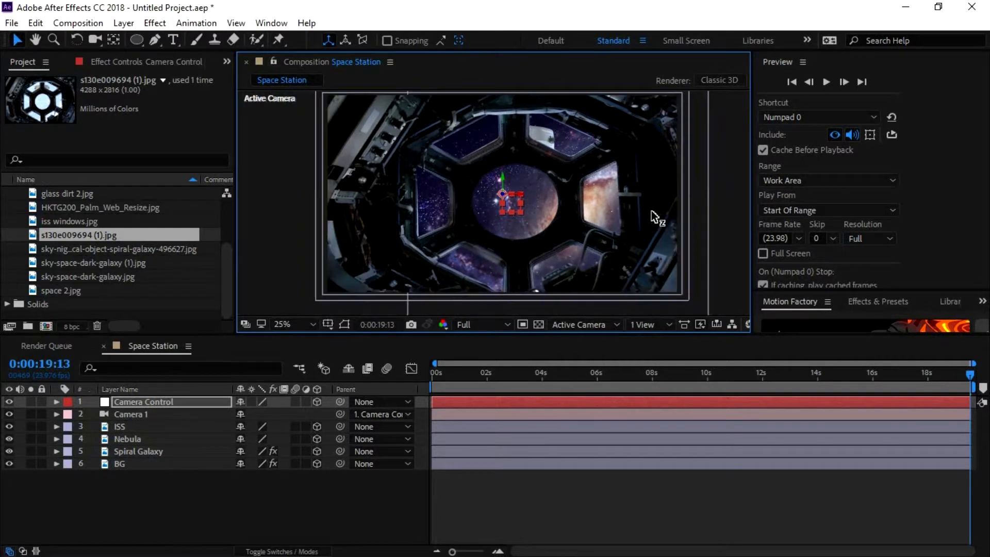
pyautogui.moveTo(651, 210)
pyautogui.mouseDown()
pyautogui.moveTo(506, 205)
pyautogui.moveTo(655, 220)
pyautogui.mouseUp()
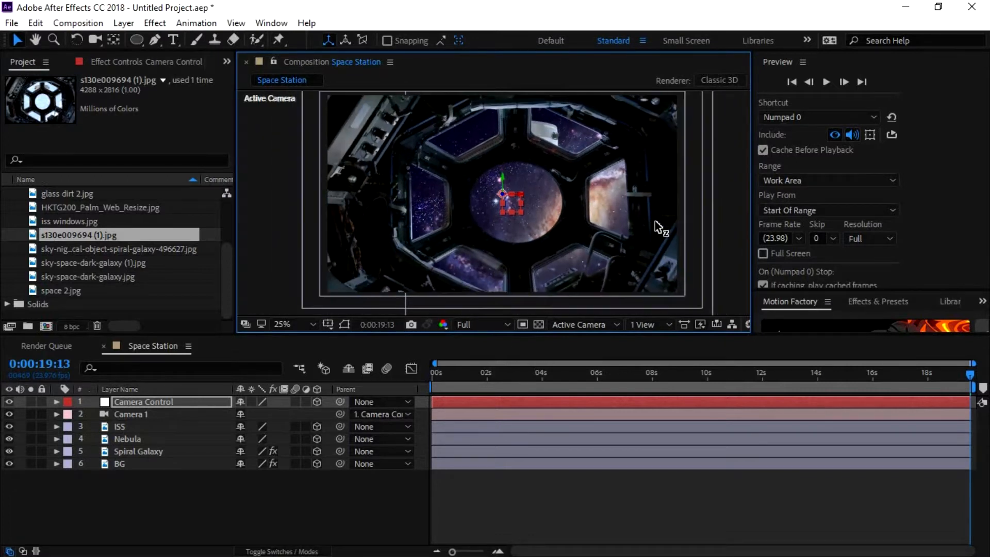
pyautogui.click(280, 169)
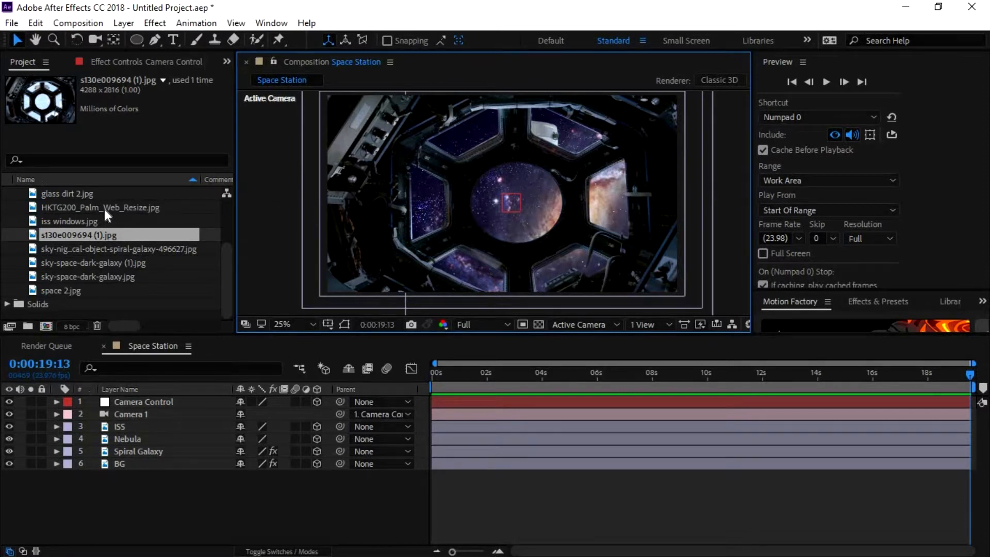
# - Preview the project's image files to find the glass dirt picture for the windows
pyautogui.click(79, 197)
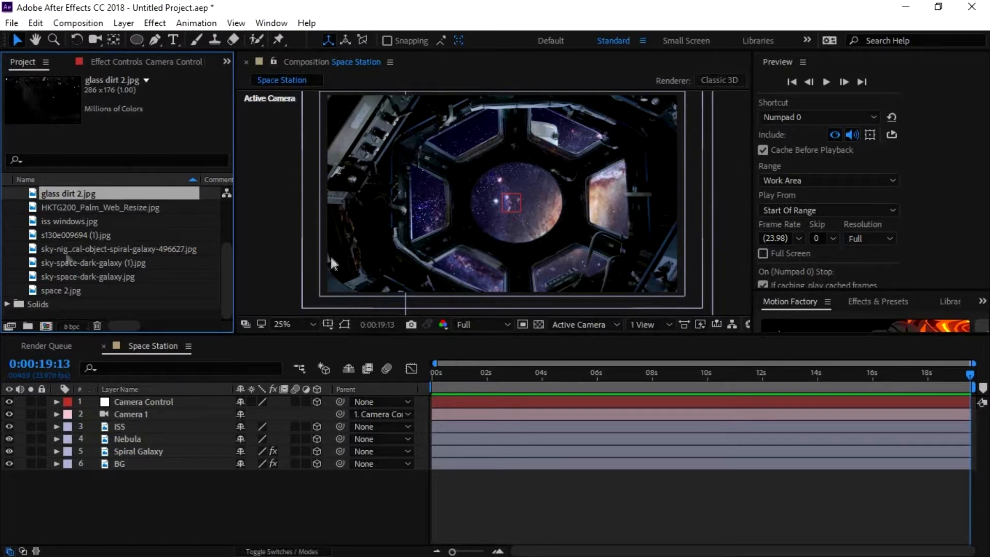
pyautogui.click(57, 234)
pyautogui.click(59, 221)
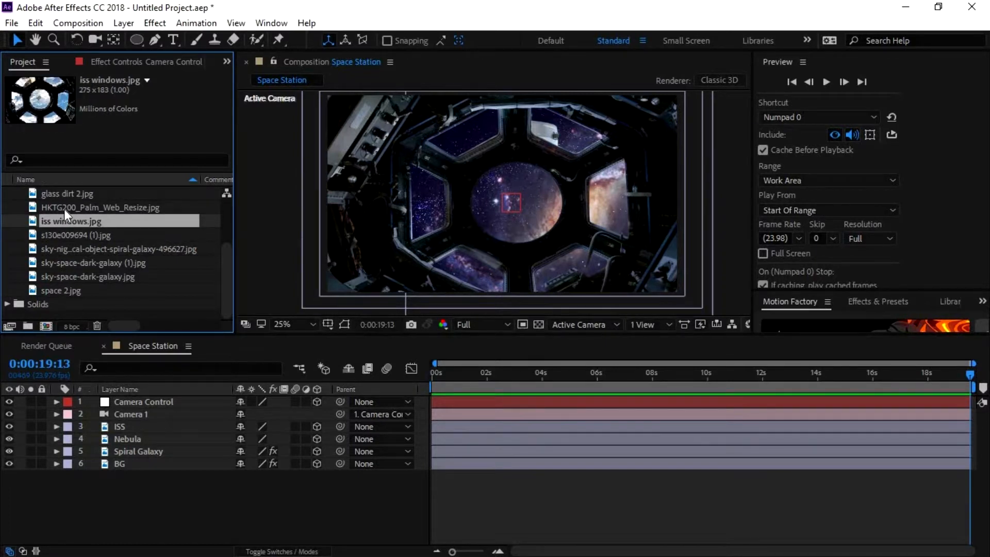
pyautogui.click(63, 209)
pyautogui.click(66, 195)
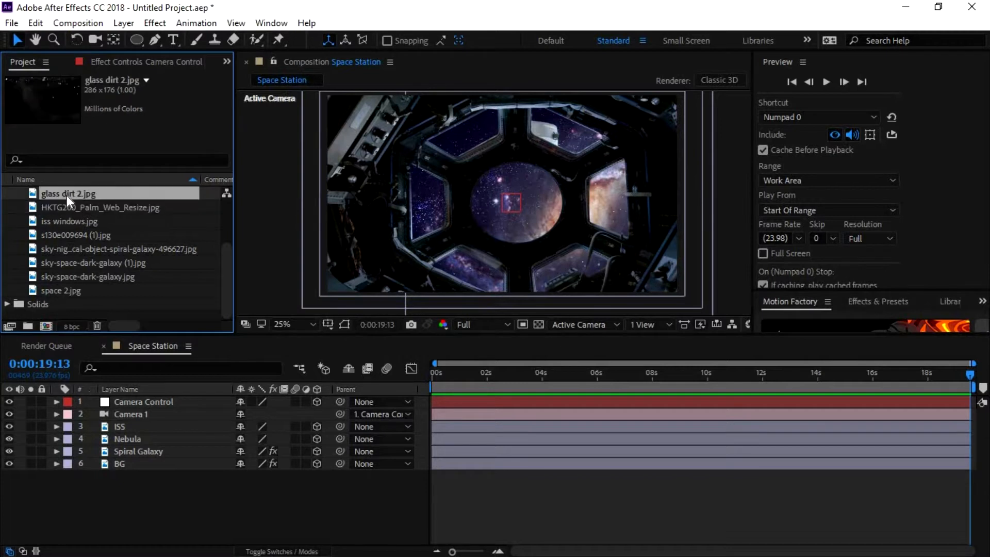
pyautogui.click(57, 289)
pyautogui.click(57, 276)
pyautogui.click(59, 262)
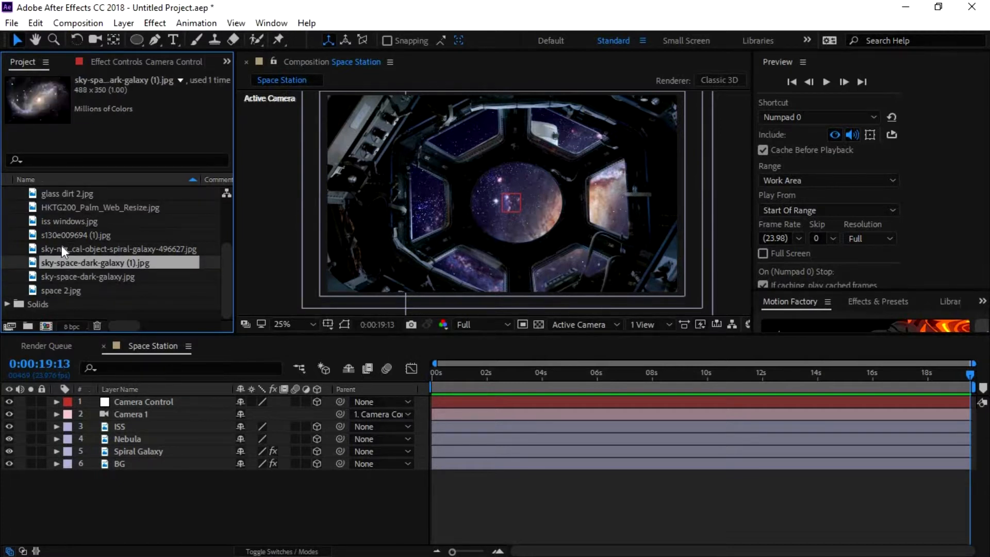
pyautogui.click(62, 246)
pyautogui.click(67, 236)
pyautogui.click(69, 221)
pyautogui.click(71, 206)
pyautogui.click(72, 194)
# - Add glass dirt 2.jpg as a layer directly above ISS and check the ISS layer's position for reference
pyautogui.moveTo(75, 193); pyautogui.dragTo(112, 420)
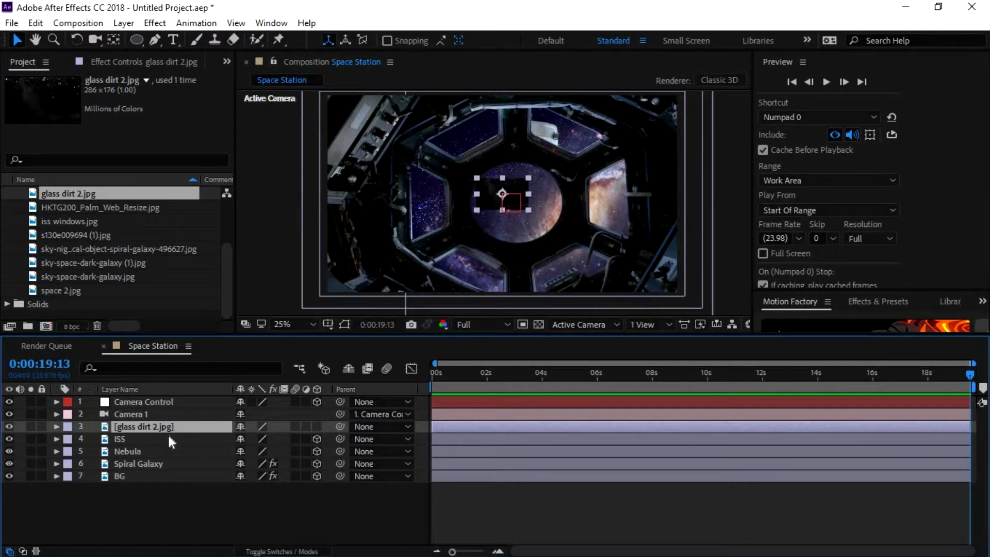
pyautogui.click(147, 437)
pyautogui.press('p')
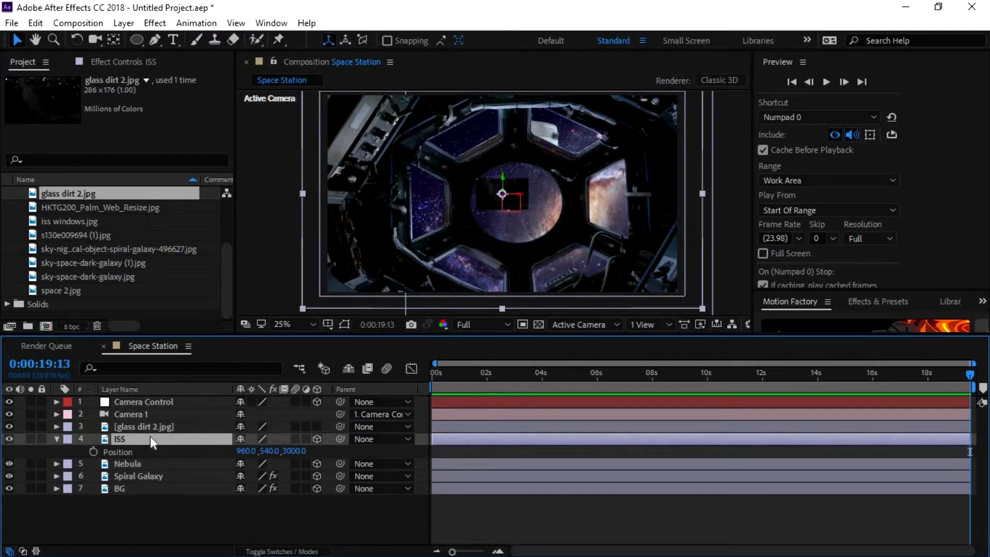
pyautogui.press('p')
pyautogui.click(147, 426)
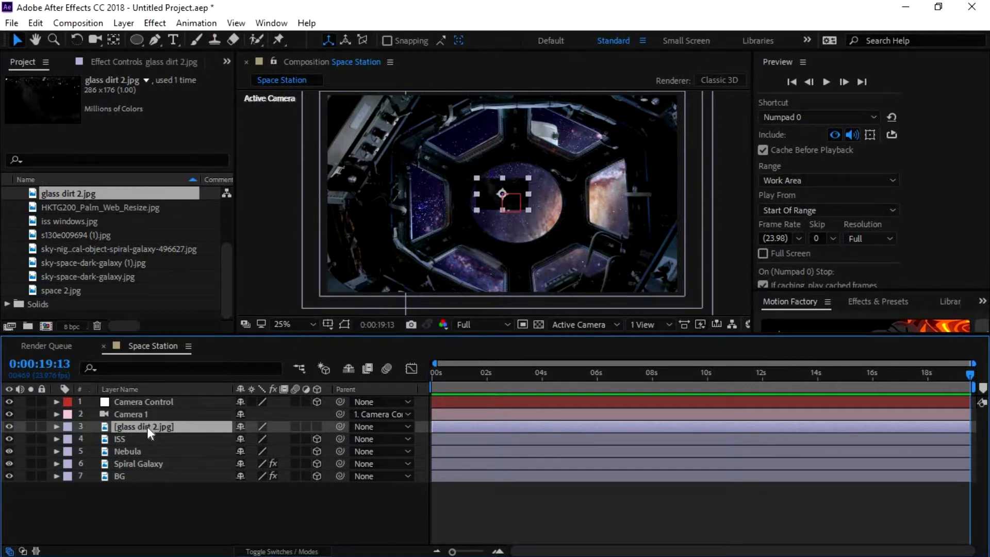
# - Make the glass dirt 2.jpg layer 3D and set its Z position to 3001
pyautogui.click(317, 427)
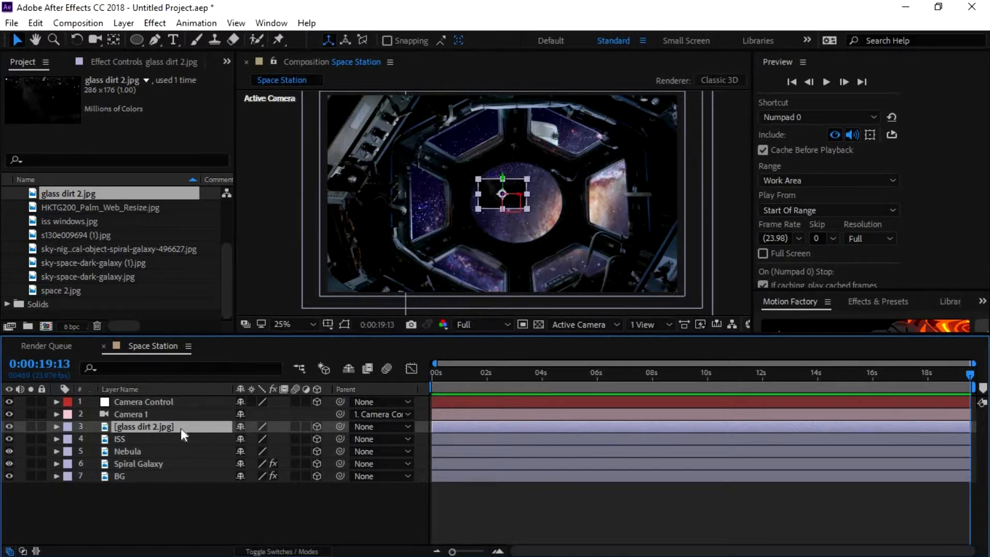
pyautogui.press('p')
pyautogui.click(289, 438)
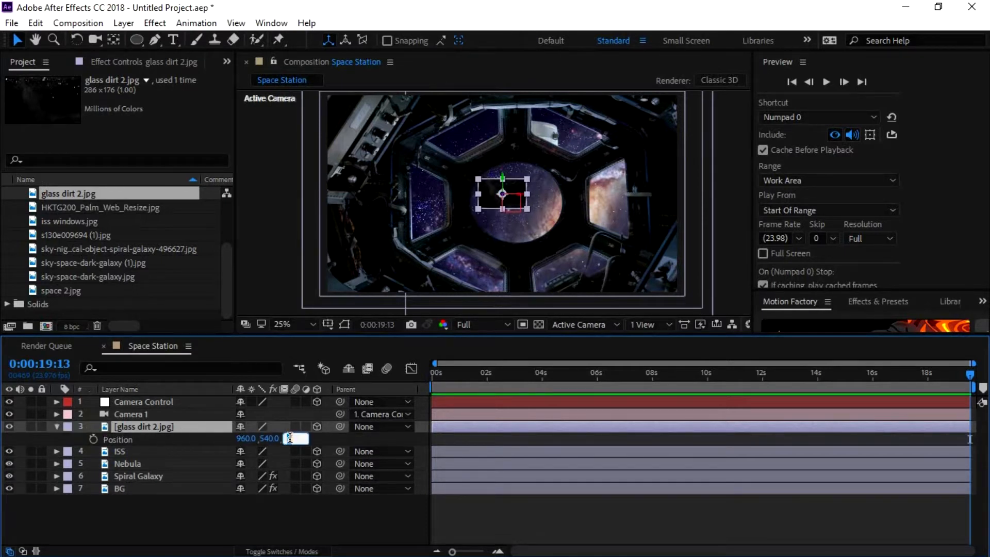
pyautogui.write('3001')
pyautogui.press('Return')
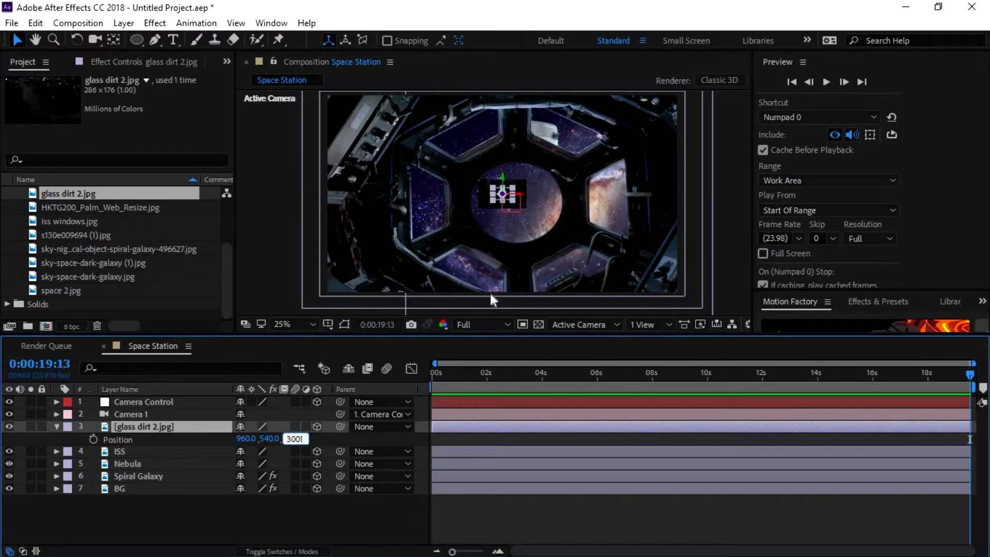
# - Enlarge and move glass dirt 2.jpg to cover the station's round centre window, and hide the Camera Control layer
pyautogui.moveTo(493, 200); pyautogui.dragTo(467, 248)
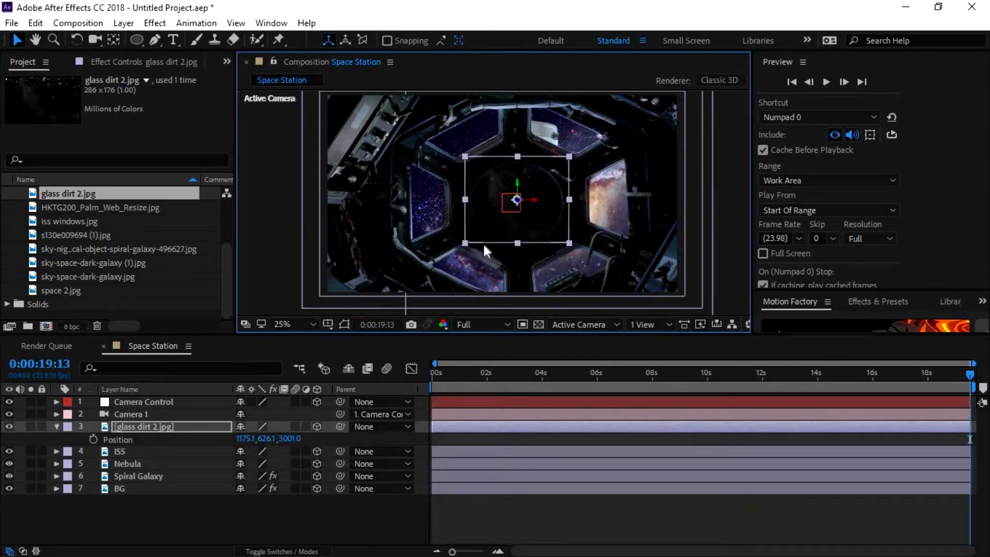
pyautogui.click(569, 255)
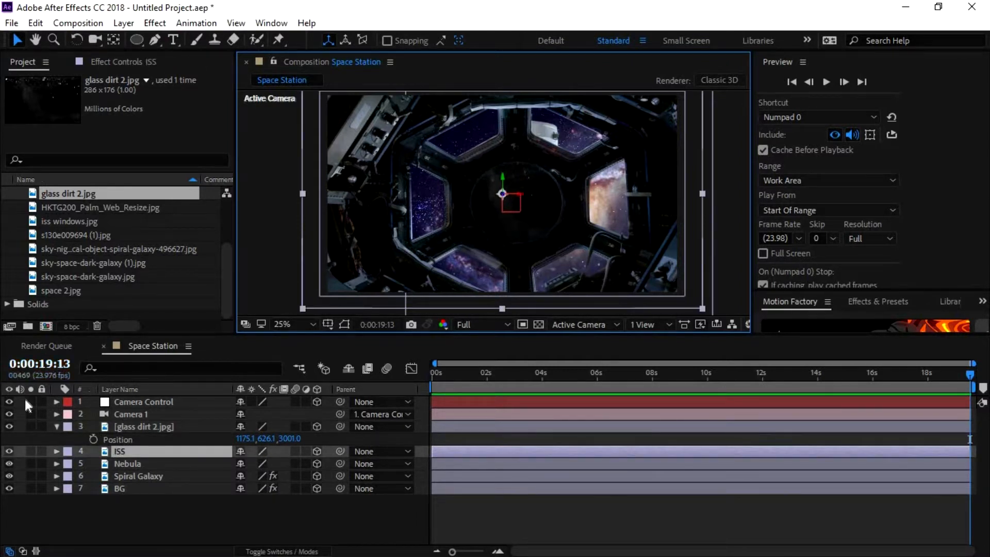
pyautogui.click(10, 401)
pyautogui.scroll(2, 577, 206)
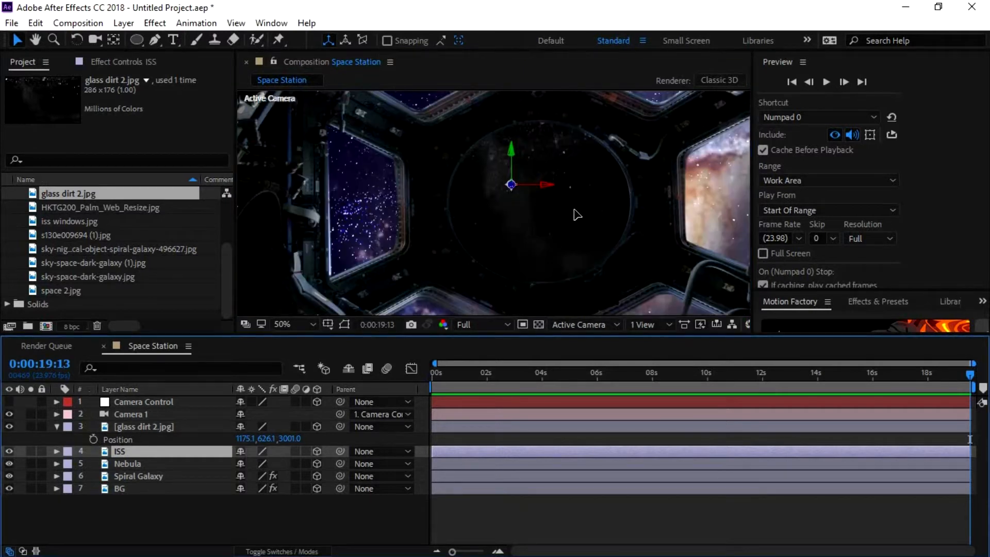
# - Lower glass dirt 2.jpg over the round centre window to a Y position of about 707
pyautogui.click(574, 210)
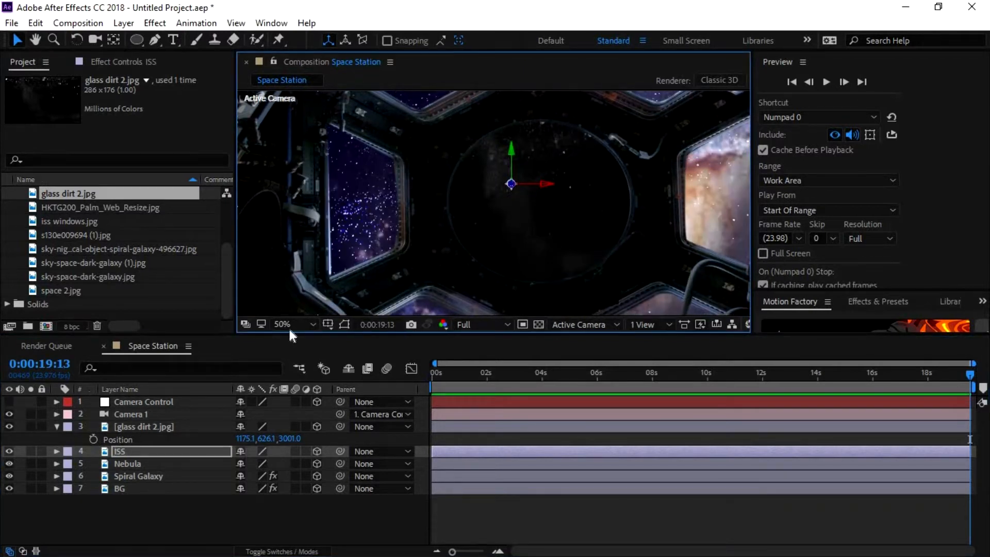
pyautogui.click(162, 427)
pyautogui.moveTo(500, 221); pyautogui.dragTo(512, 235)
pyautogui.click(410, 227)
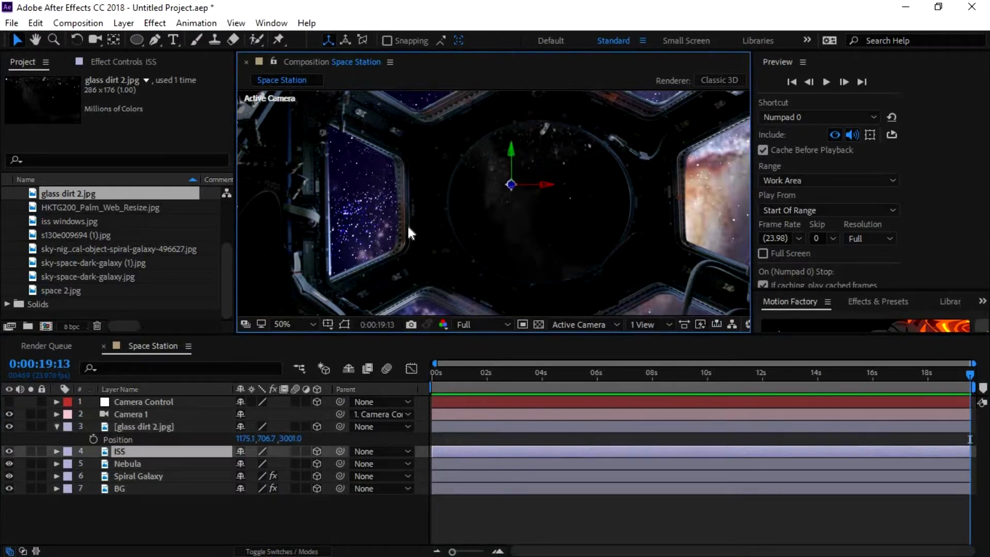
# - Try the Color Dodge blending mode on glass dirt 2.jpg and settle on Screen
pyautogui.click(163, 426)
pyautogui.press('F4')
pyautogui.click(253, 426)
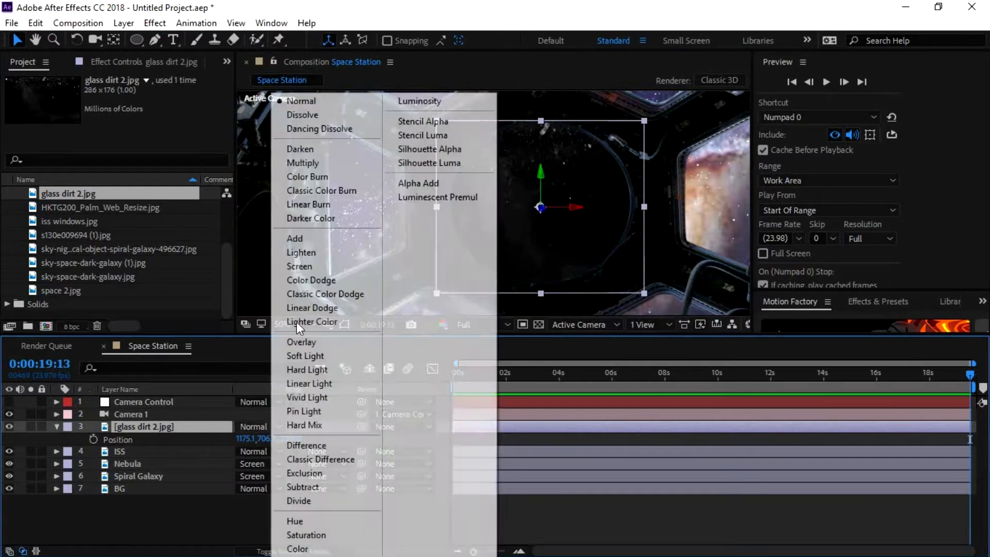
pyautogui.click(323, 279)
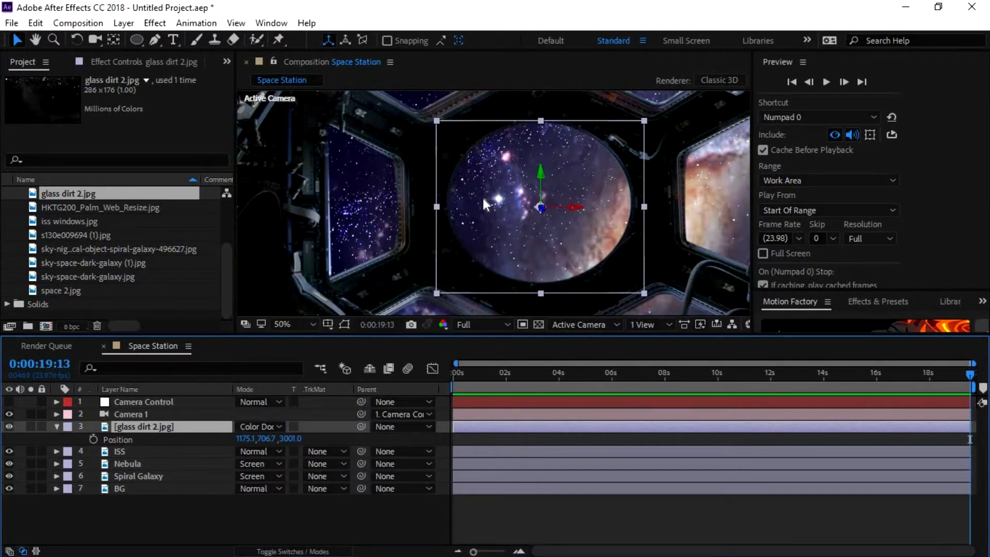
pyautogui.click(255, 428)
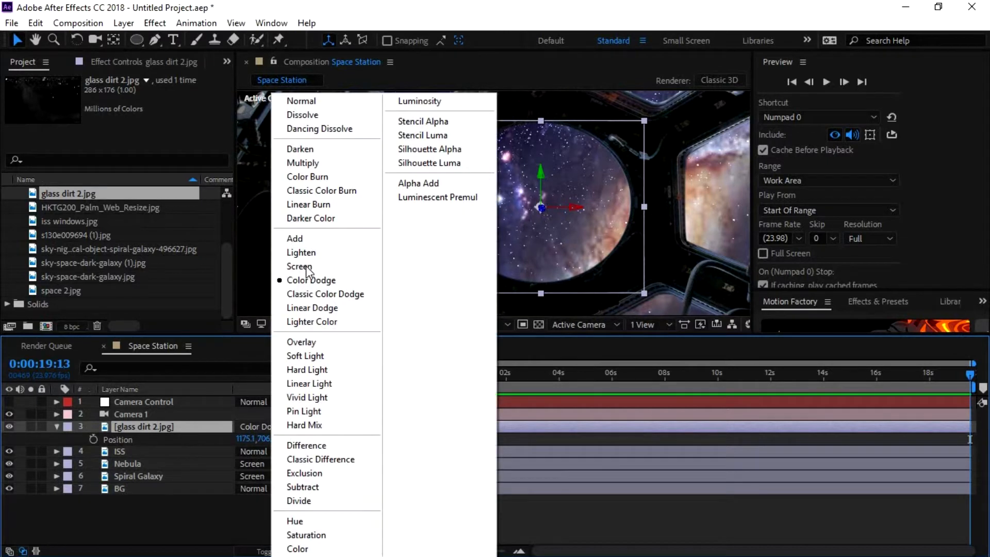
pyautogui.click(307, 267)
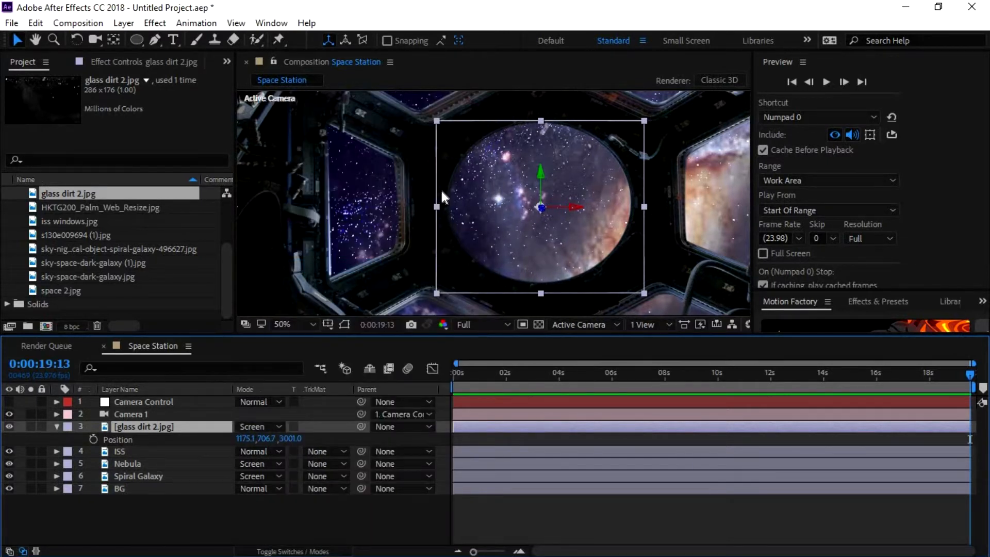
pyautogui.scroll(-2, 533, 174)
pyautogui.click(606, 225)
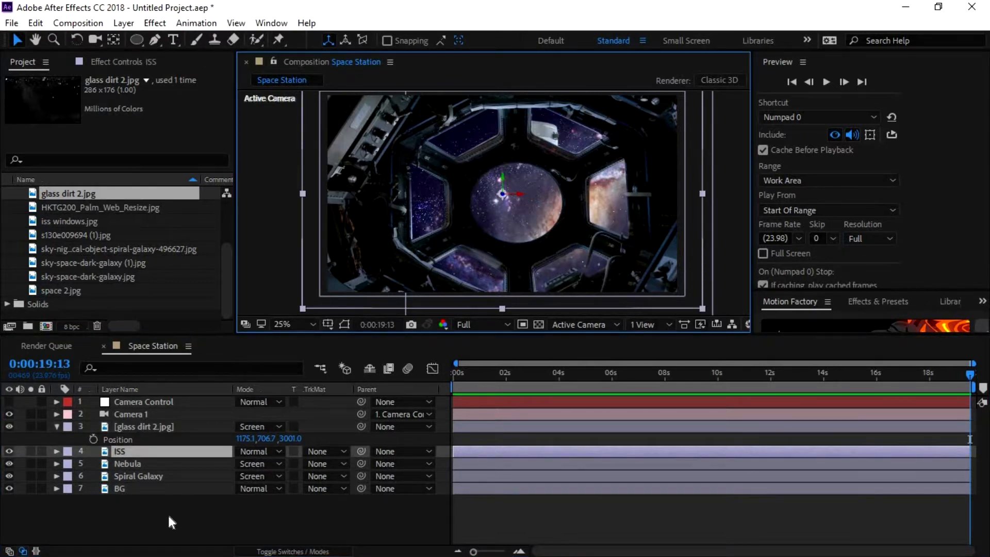
# - Duplicate glass dirt 2.jpg, move the copy over the station's left window and narrow it to fit the frame
pyautogui.click(57, 426)
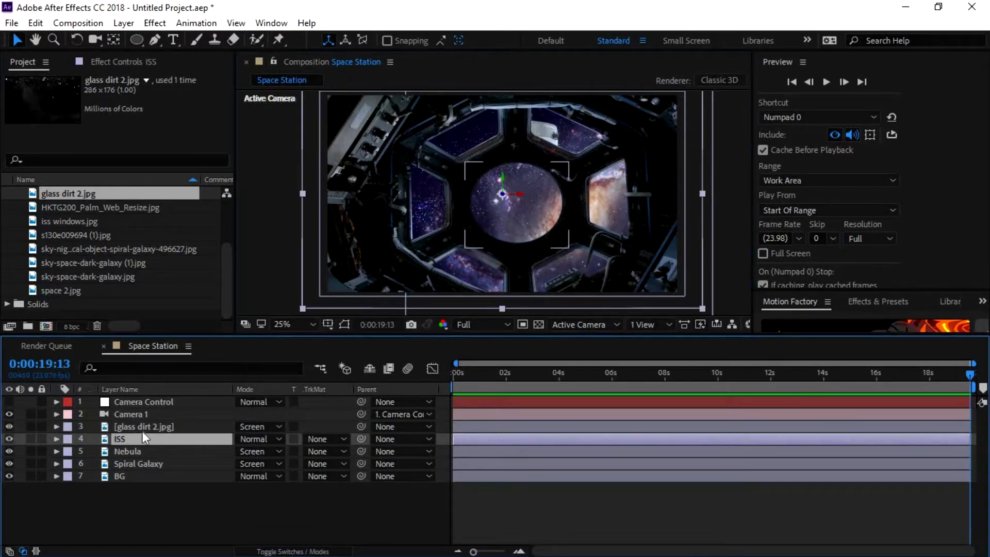
pyautogui.click(147, 426)
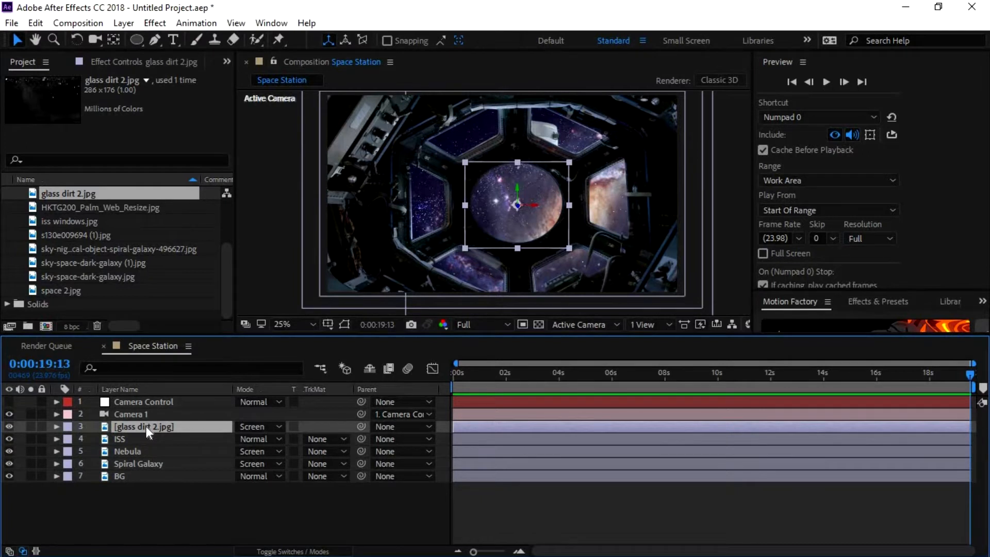
pyautogui.hotkey('ctrl', 'd')
pyautogui.moveTo(497, 230); pyautogui.dragTo(402, 230)
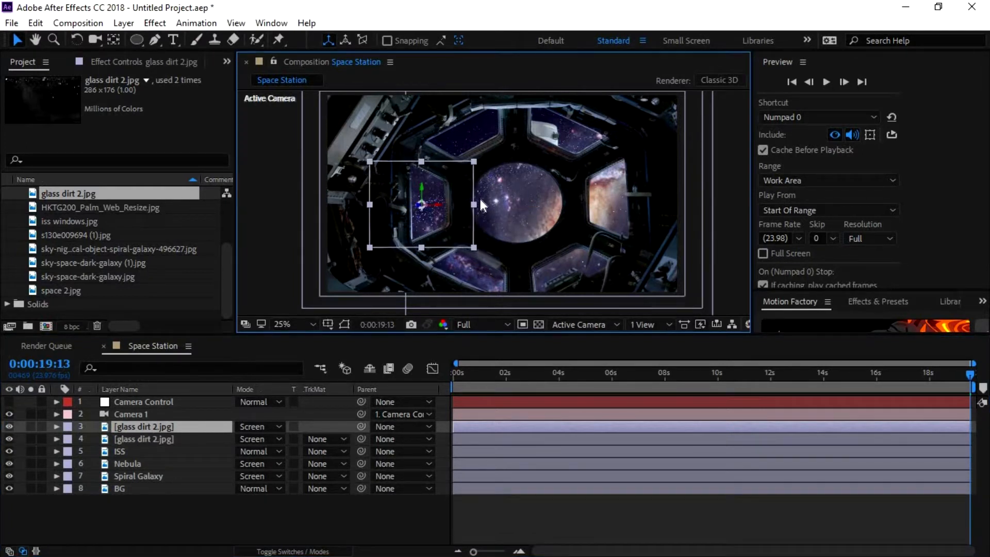
pyautogui.moveTo(473, 205); pyautogui.dragTo(402, 243)
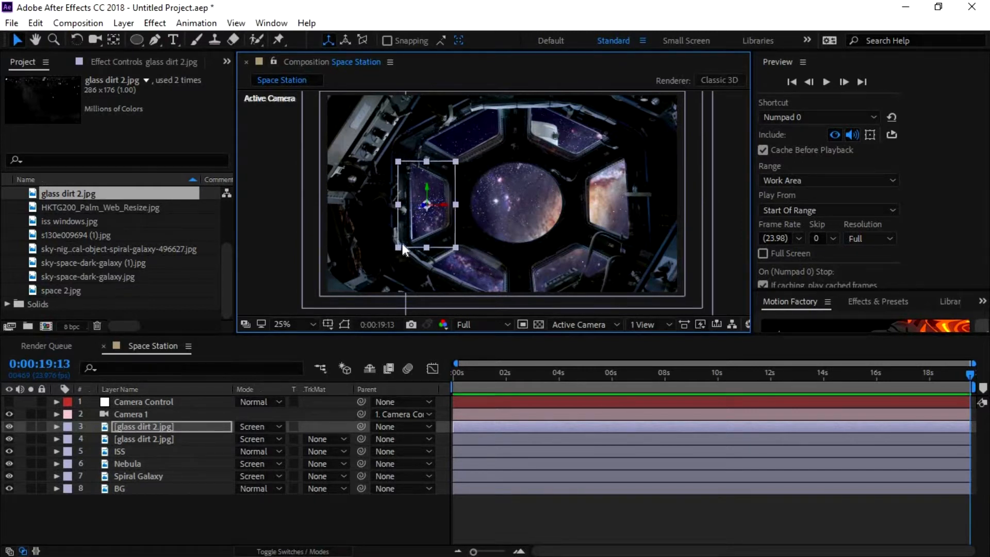
pyautogui.scroll(1, 461, 239)
pyautogui.scroll(-1, 460, 237)
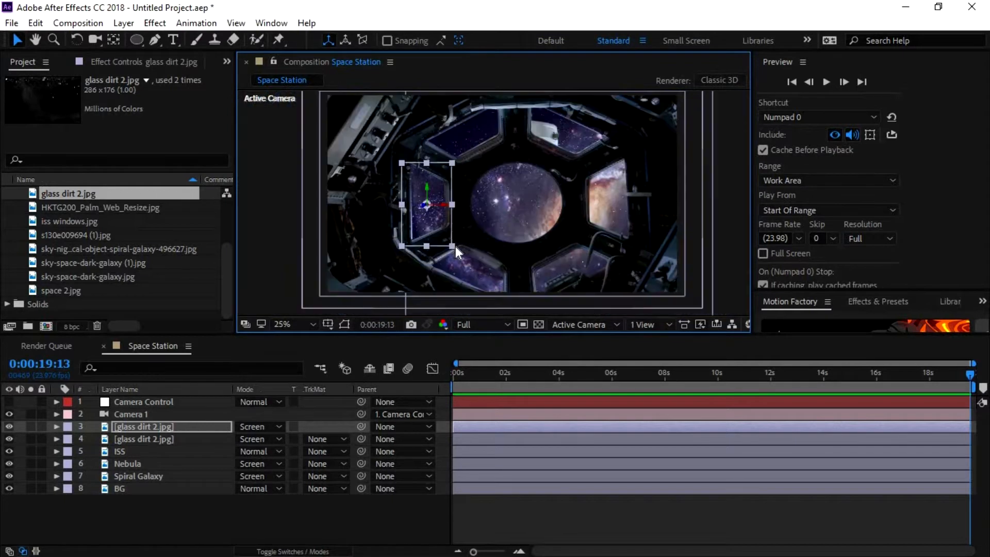
# - Try rotating and shifting the left window's glass dirt copy in 3D to follow the window's perspective
pyautogui.press('w')
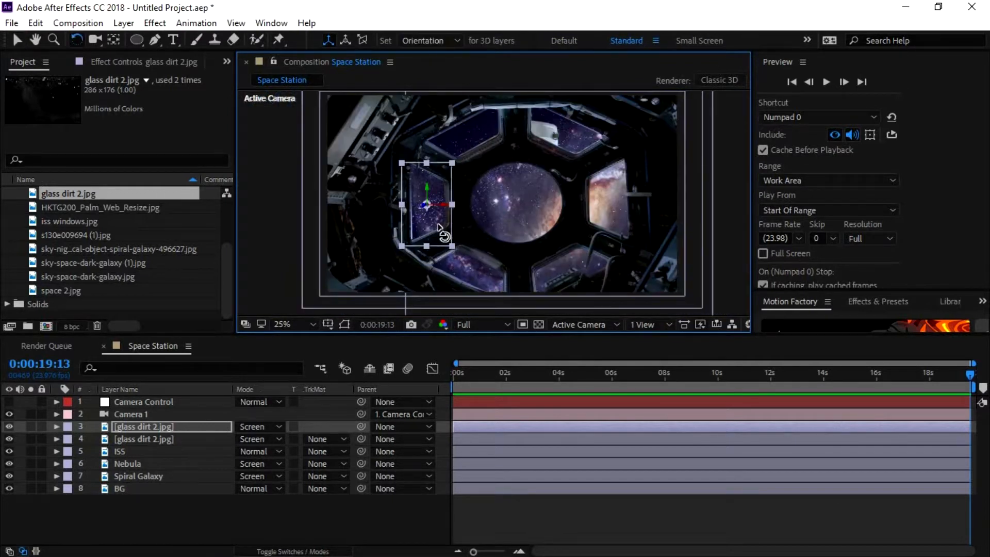
pyautogui.press('w')
pyautogui.moveTo(436, 228); pyautogui.dragTo(412, 230)
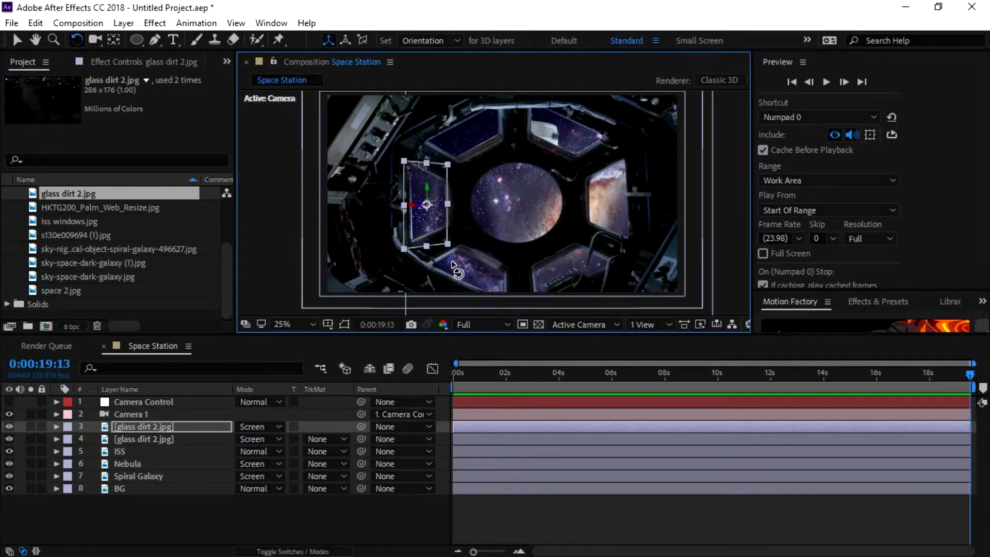
pyautogui.press('v')
pyautogui.click(469, 246)
pyautogui.press('.')
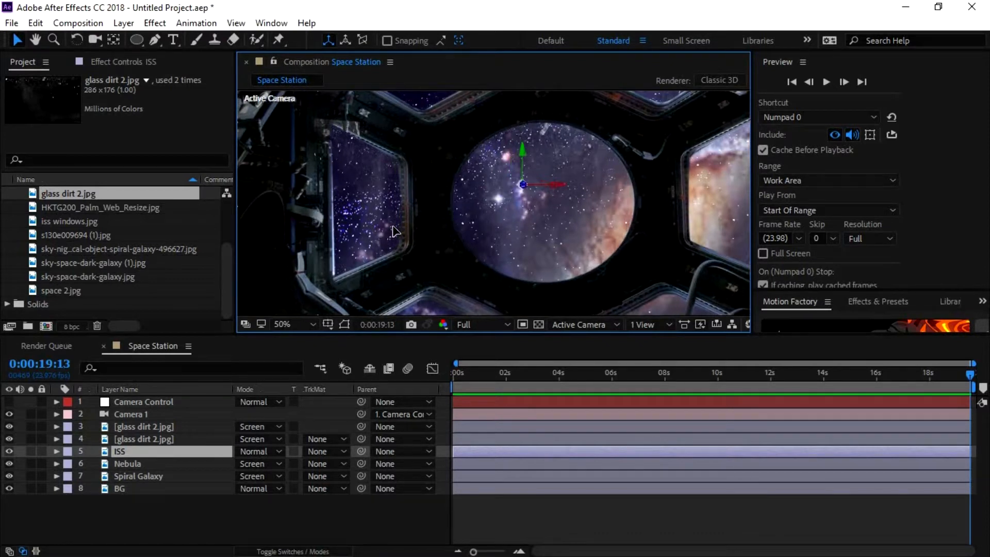
pyautogui.click(137, 426)
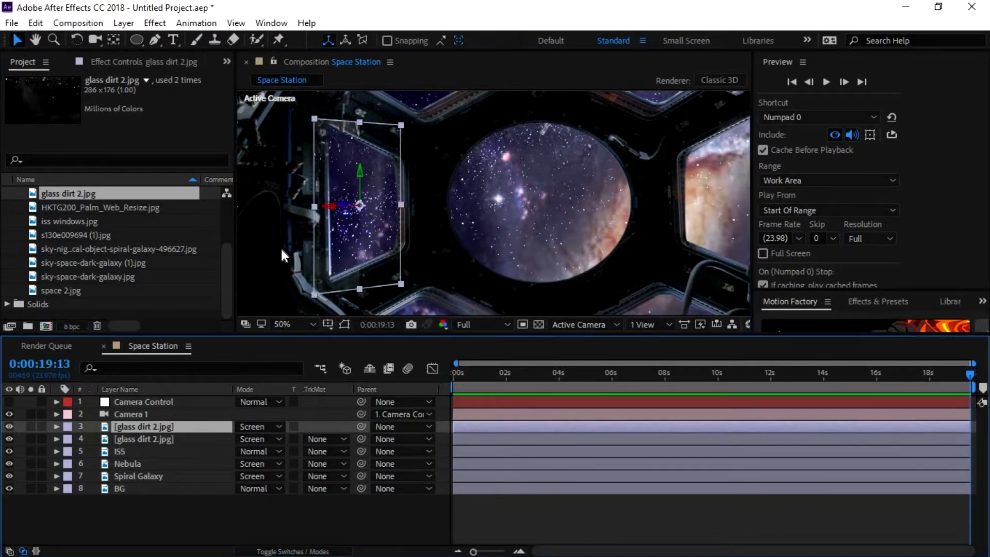
pyautogui.moveTo(364, 253); pyautogui.dragTo(372, 253)
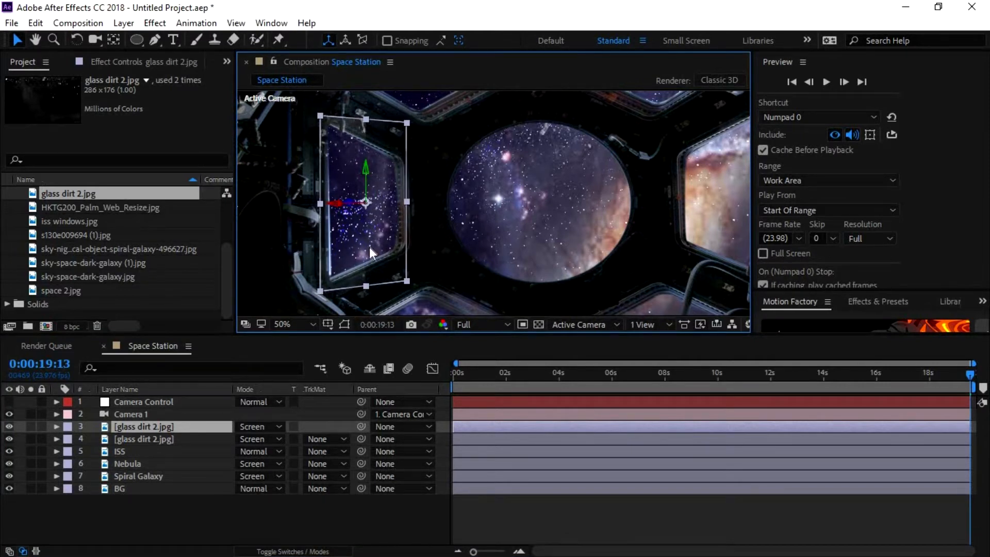
pyautogui.hotkey('ctrl', 'z')
pyautogui.hotkey('ctrl', 'z')
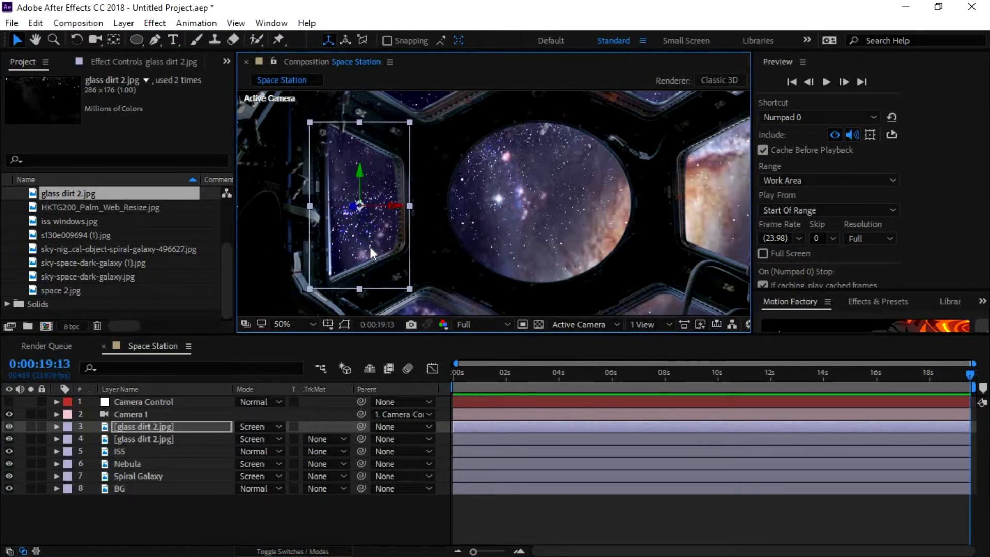
# - Duplicate the left window's glass dirt layer and place the copy over the station's right window
pyautogui.press(',')
pyautogui.press(',')
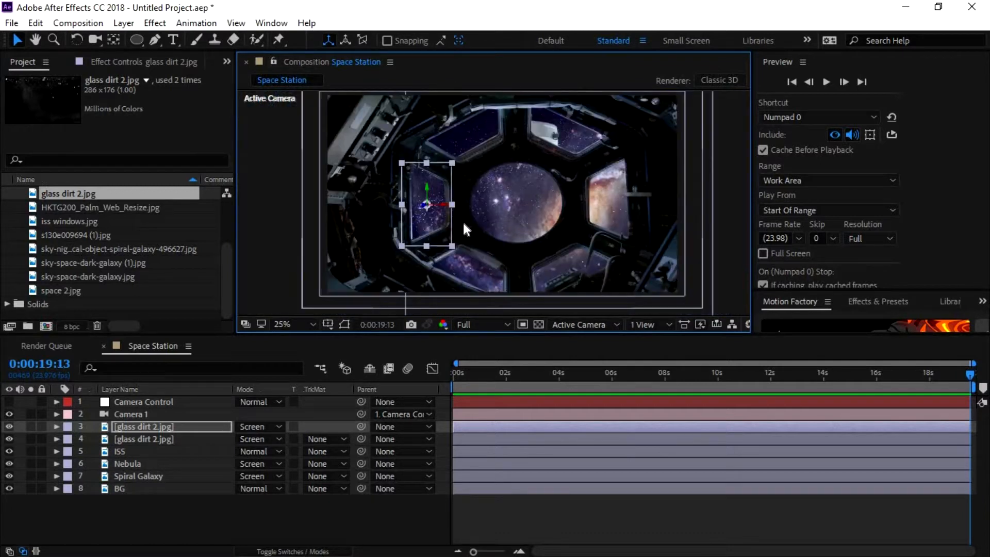
pyautogui.hotkey('ctrl', 'd')
pyautogui.moveTo(439, 211); pyautogui.dragTo(614, 220)
pyautogui.press('Return')
pyautogui.click(542, 238)
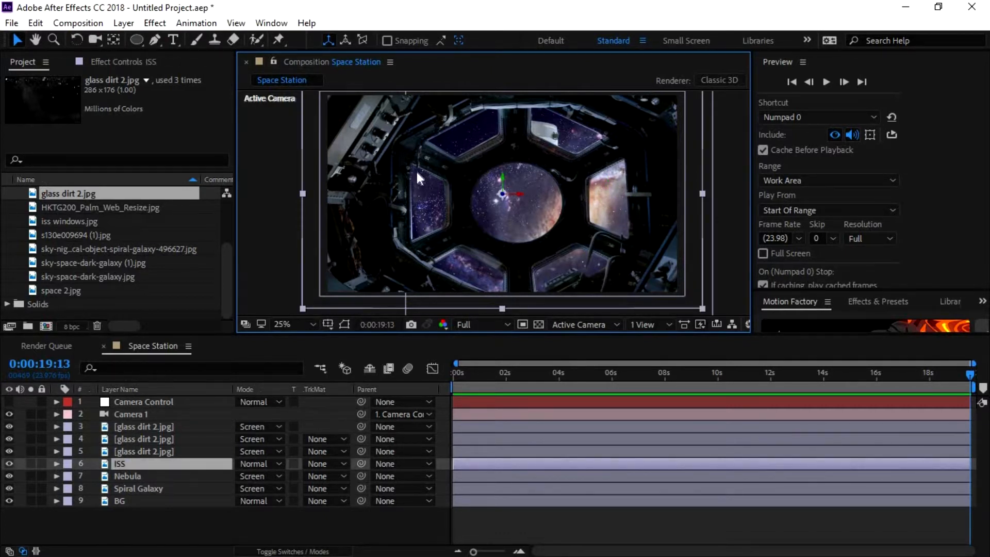
# - Duplicate the right window's glass dirt layer, move the copy over the lower-right window and rotate it to match the frame's slant
pyautogui.click(168, 422)
pyautogui.hotkey('ctrl', 'd')
pyautogui.moveTo(603, 233); pyautogui.dragTo(561, 289)
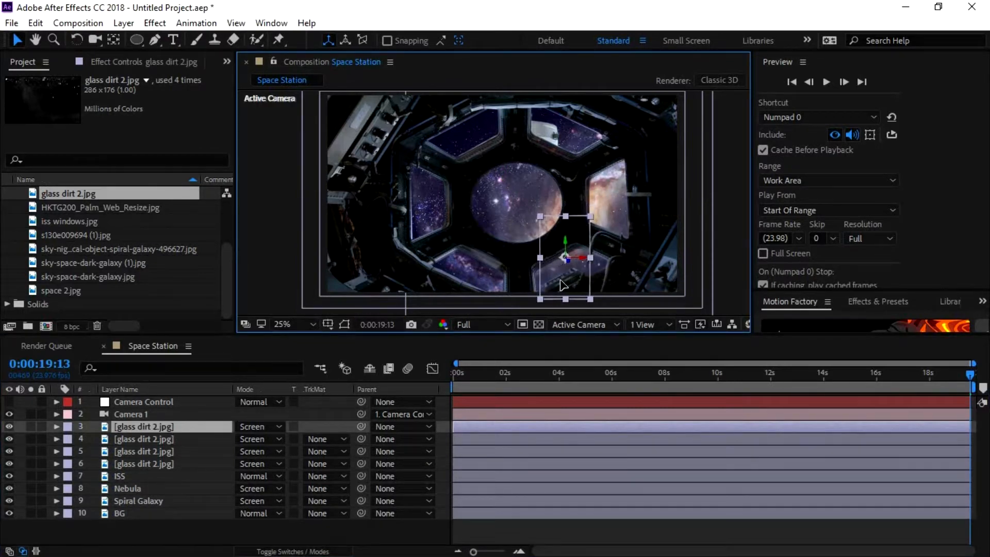
pyautogui.press('w')
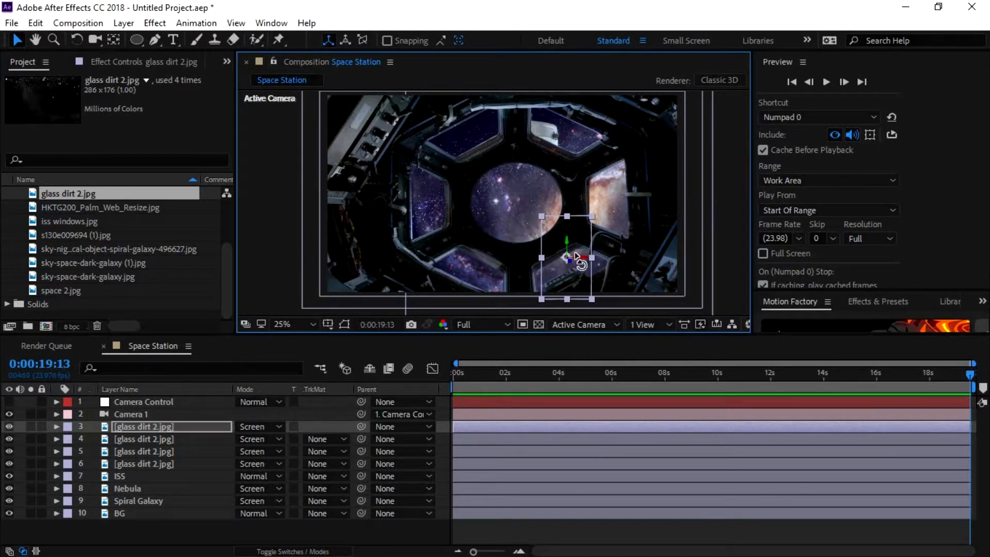
pyautogui.moveTo(567, 258); pyautogui.dragTo(585, 272)
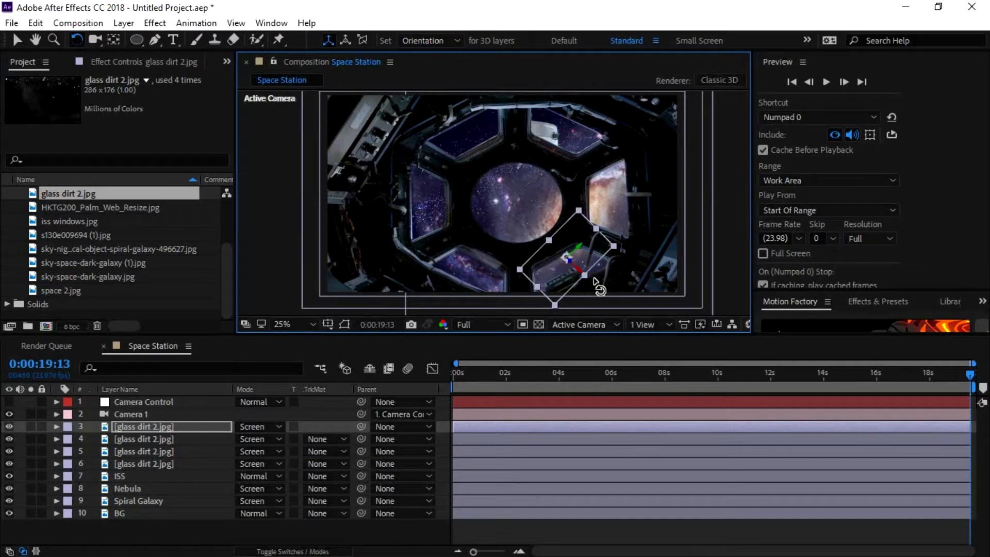
pyautogui.moveTo(580, 247); pyautogui.dragTo(590, 266)
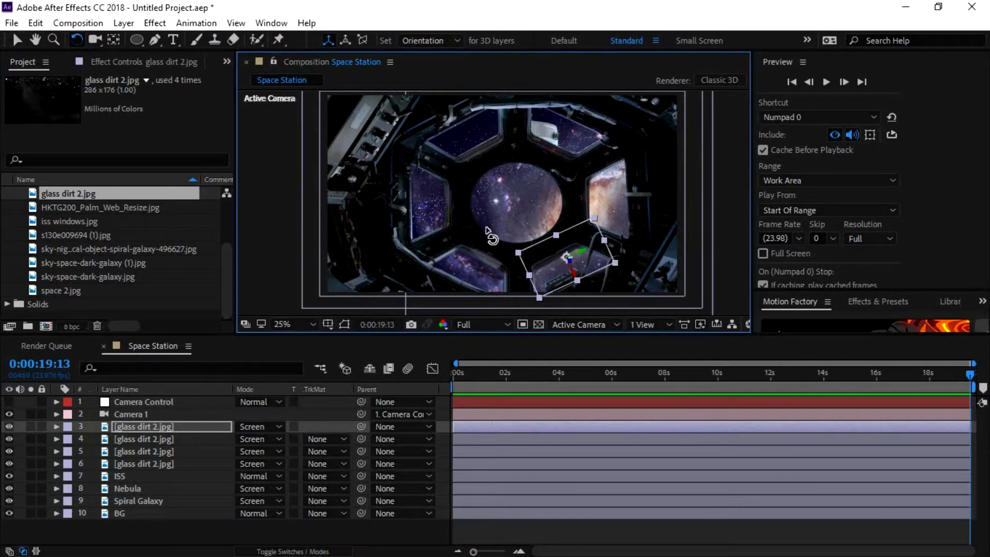
# - Nudge the rotated glass dirt copy so it covers the lower-right window
pyautogui.press('v')
pyautogui.moveTo(541, 268); pyautogui.dragTo(547, 267)
pyautogui.scroll(2, 547, 267)
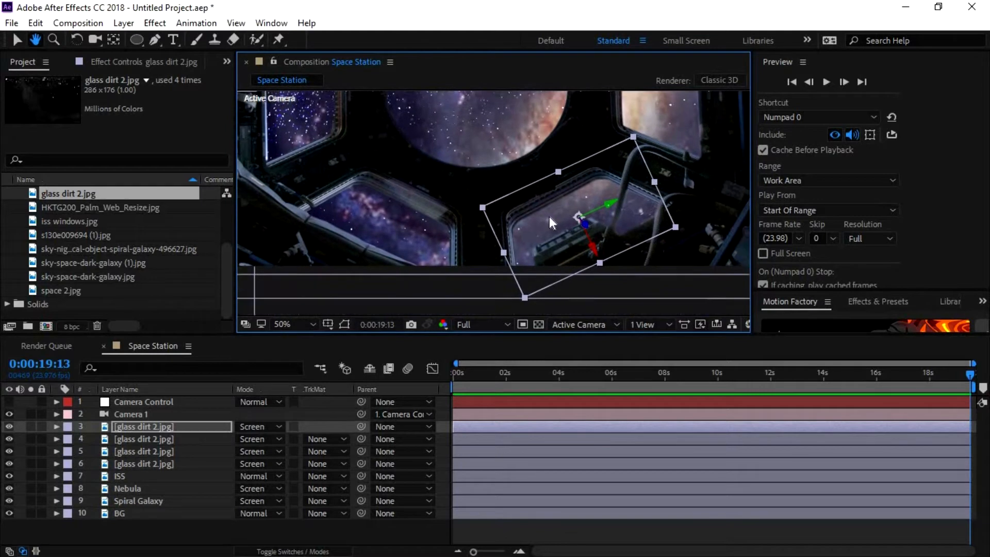
pyautogui.moveTo(541, 235); pyautogui.dragTo(548, 242)
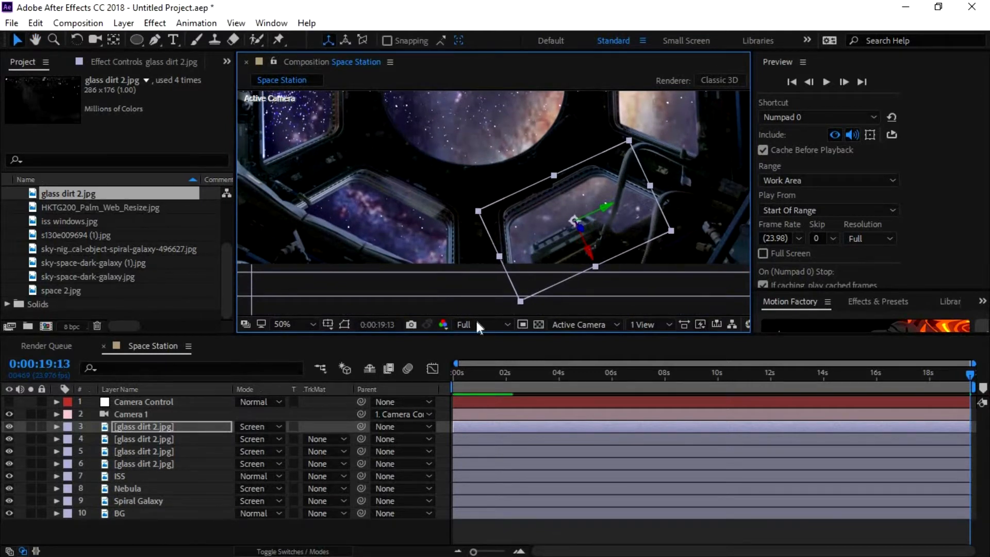
# - Duplicate the lower-right window's rotated glass dirt layer and move the copy over the upper-left window
pyautogui.scroll(-2, 517, 231)
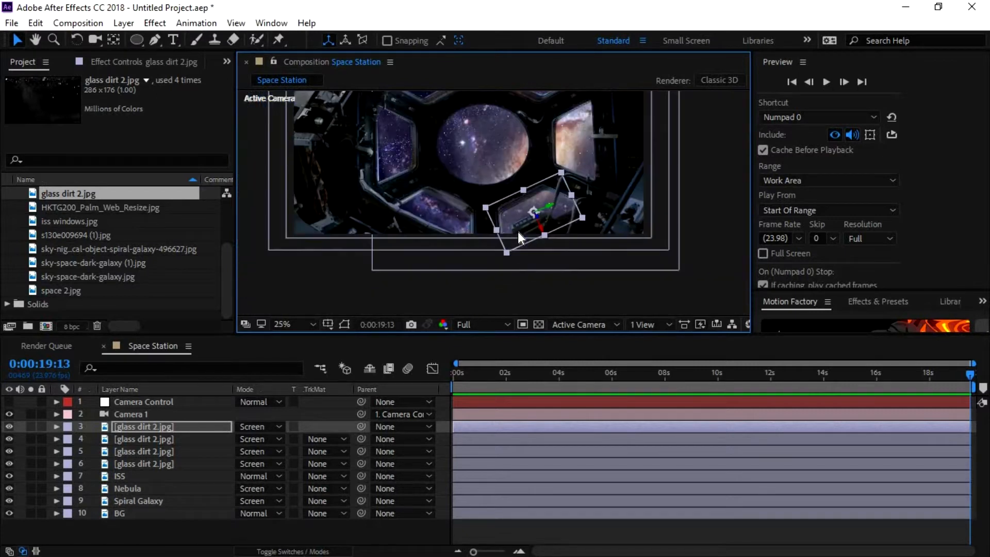
pyautogui.press('space')
pyautogui.moveTo(465, 144); pyautogui.dragTo(479, 205)
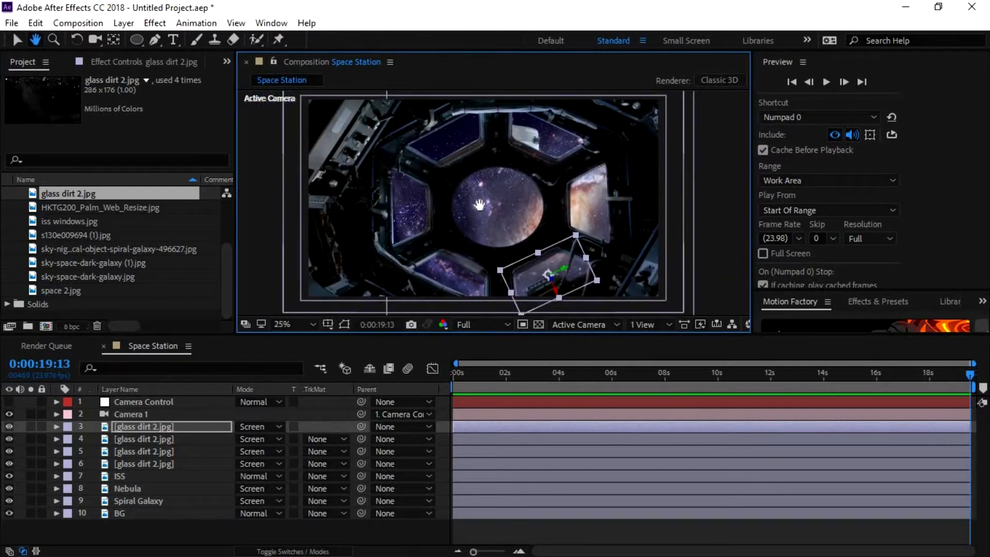
pyautogui.press('v')
pyautogui.hotkey('ctrl', 'd')
pyautogui.moveTo(527, 264); pyautogui.dragTo(438, 145)
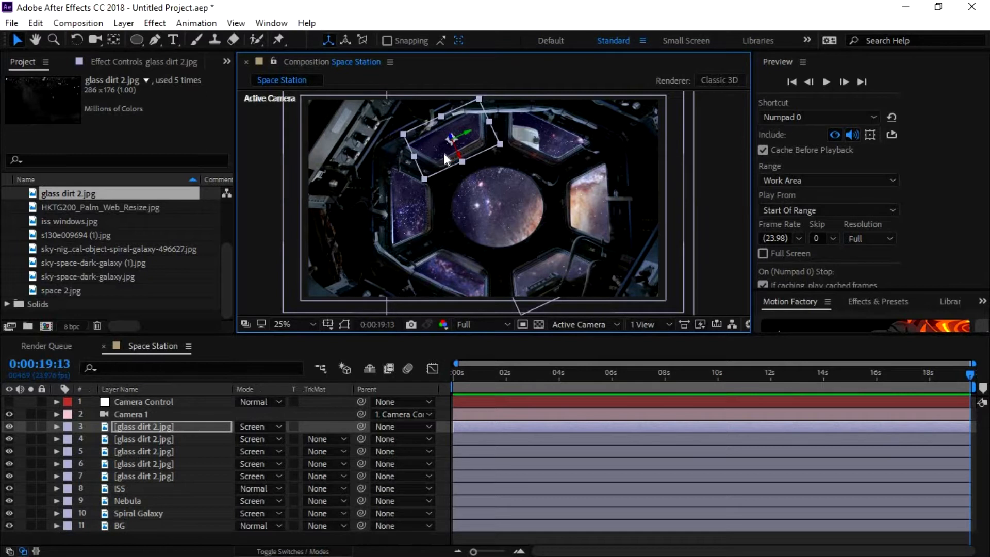
# - Duplicate the upper-left window's glass dirt layer, move the copy over the lower-left window and rotate it to match the frame's slant
pyautogui.hotkey('ctrl', 'd')
pyautogui.moveTo(454, 145); pyautogui.dragTo(461, 267)
pyautogui.press('w')
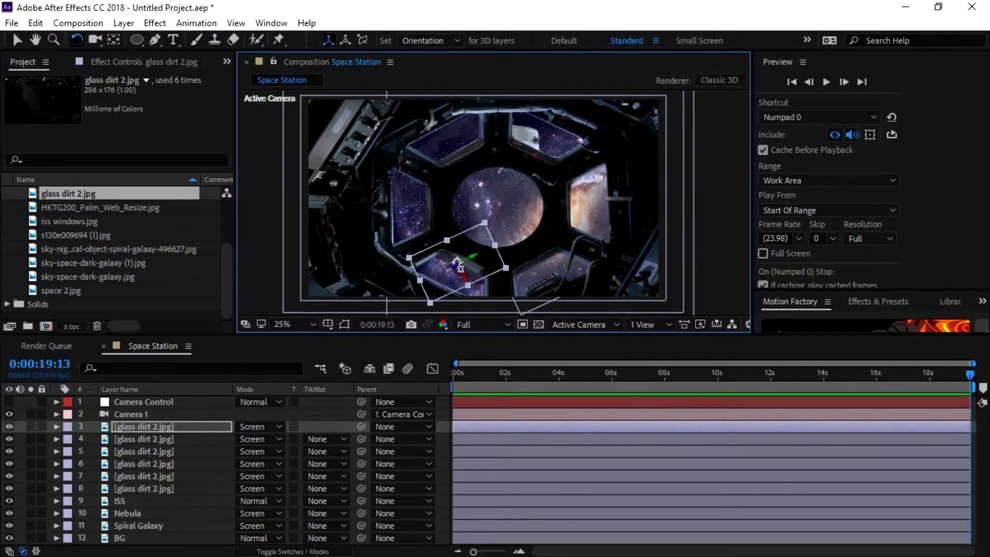
pyautogui.moveTo(460, 269); pyautogui.dragTo(467, 283)
pyautogui.press('v')
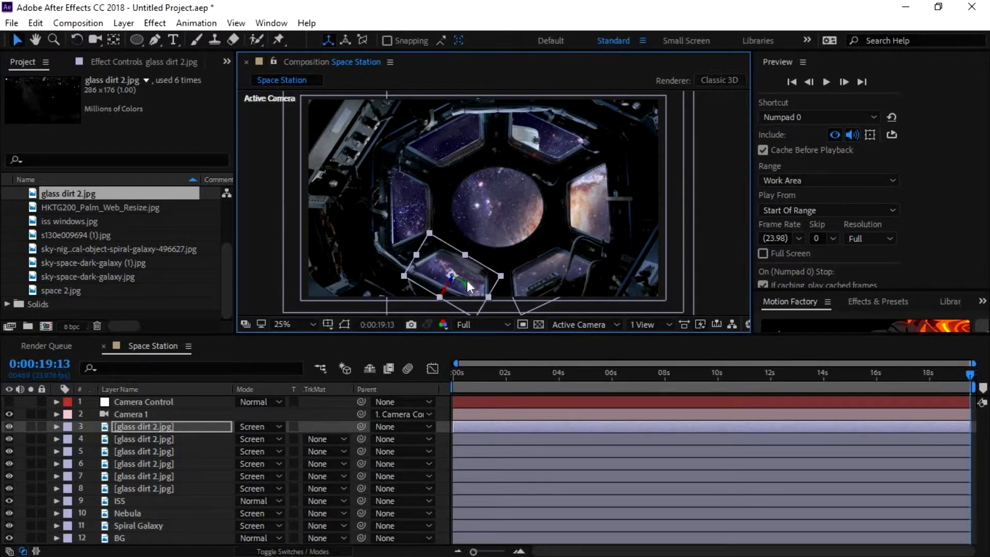
# - Duplicate the lower-left window's glass dirt layer and place the copy over the upper-right window
pyautogui.hotkey('ctrl', 'd')
pyautogui.moveTo(472, 272); pyautogui.dragTo(564, 139)
pyautogui.click(490, 206)
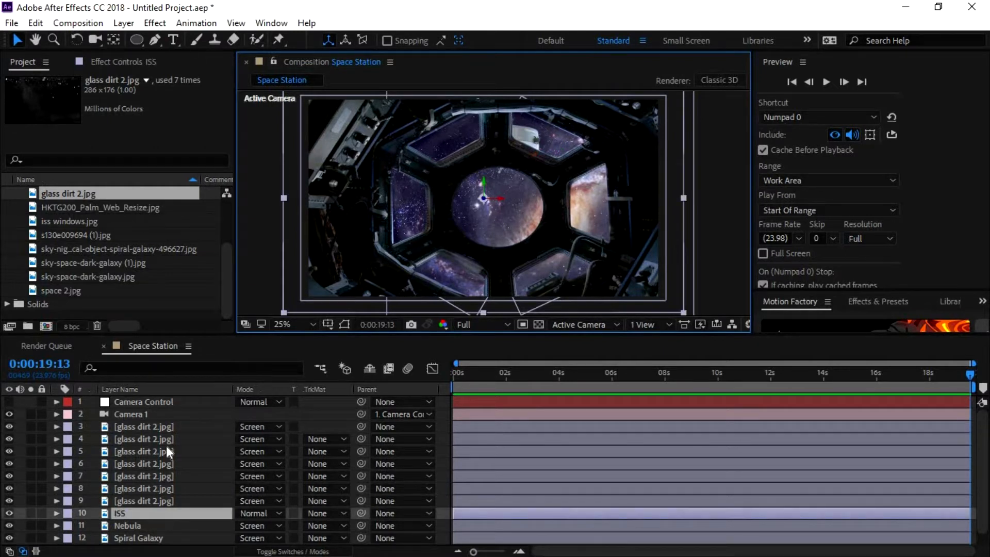
# - Pre-compose all seven glass dirt layers into a composition named Glass Panes, moving all attributes into it
pyautogui.click(152, 426)
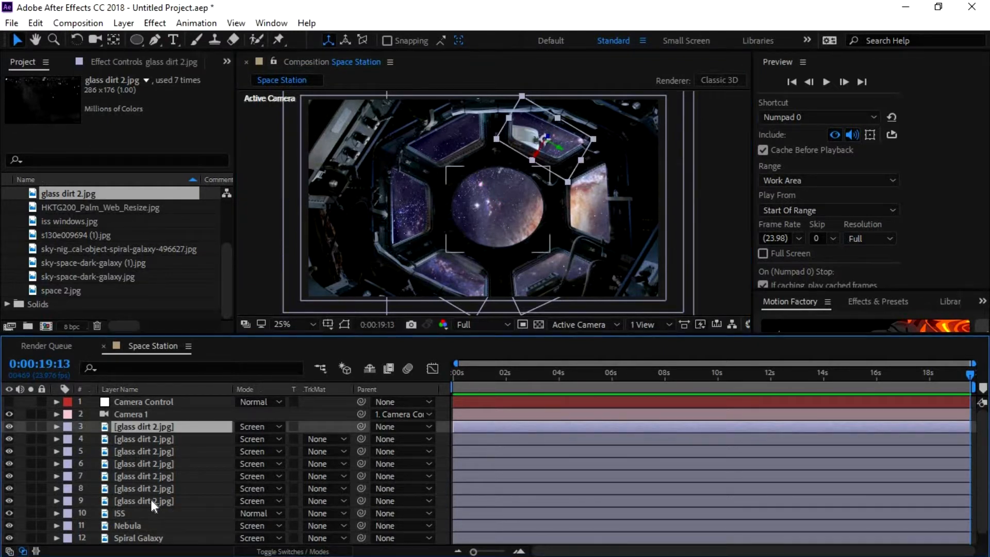
pyautogui.keyDown('shift'); pyautogui.click(150, 499); pyautogui.keyUp('shift')
pyautogui.press('F4')
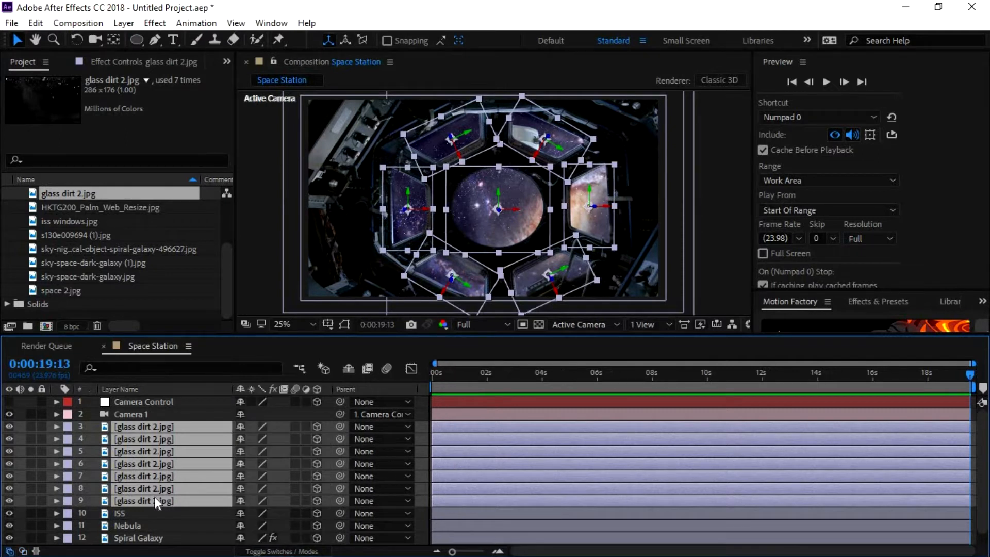
pyautogui.rightClick(155, 481)
pyautogui.click(186, 429)
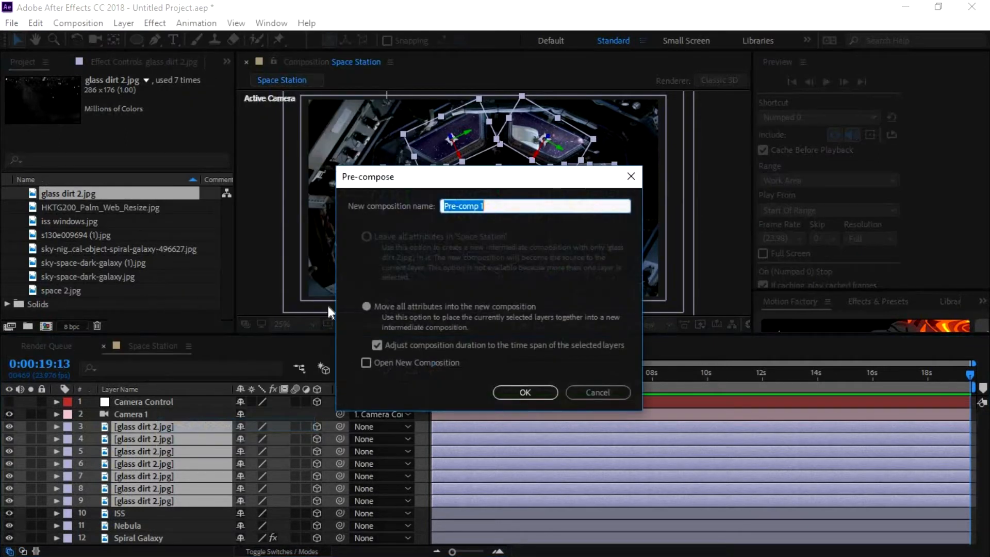
pyautogui.click(366, 307)
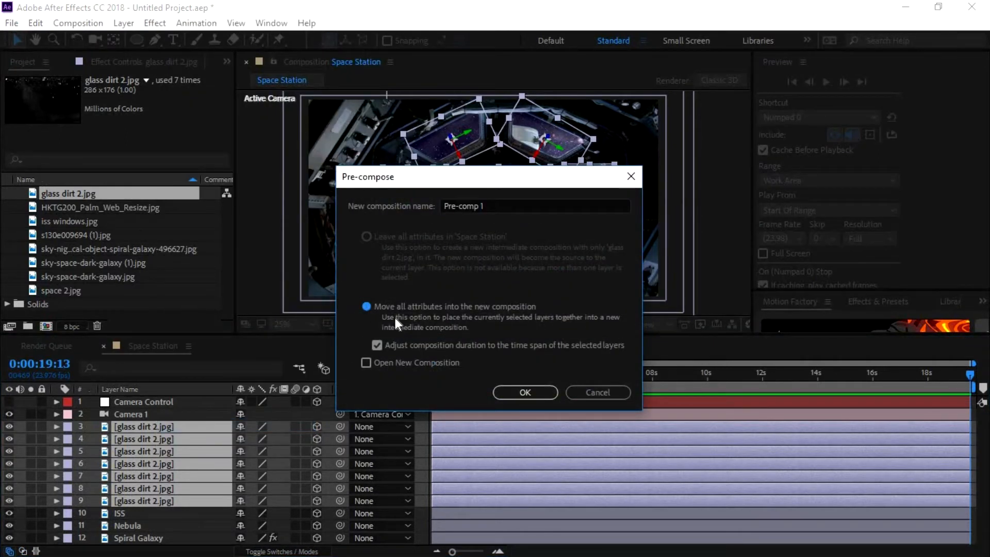
pyautogui.click(495, 205)
pyautogui.write('Glass PAN')
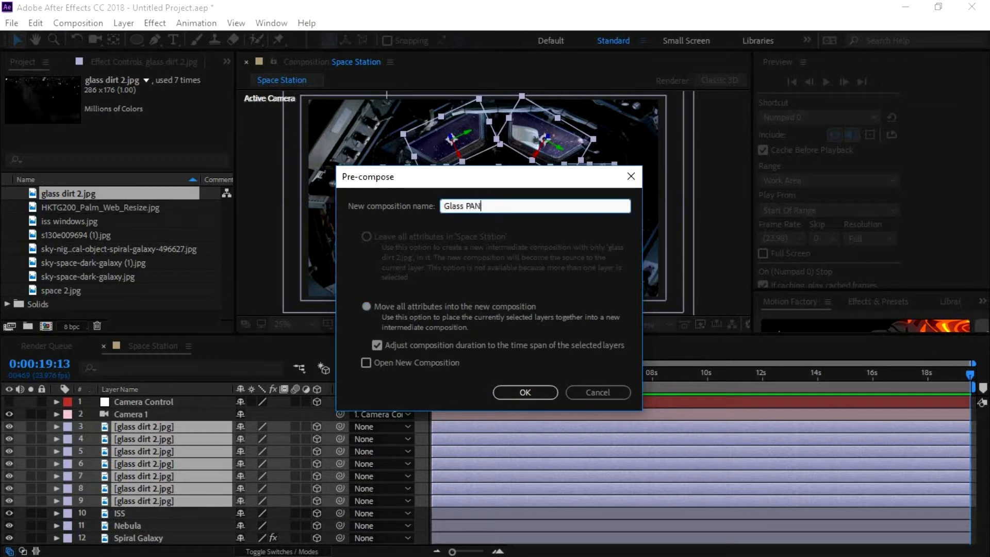
pyautogui.write('anes')
pyautogui.press('Return')
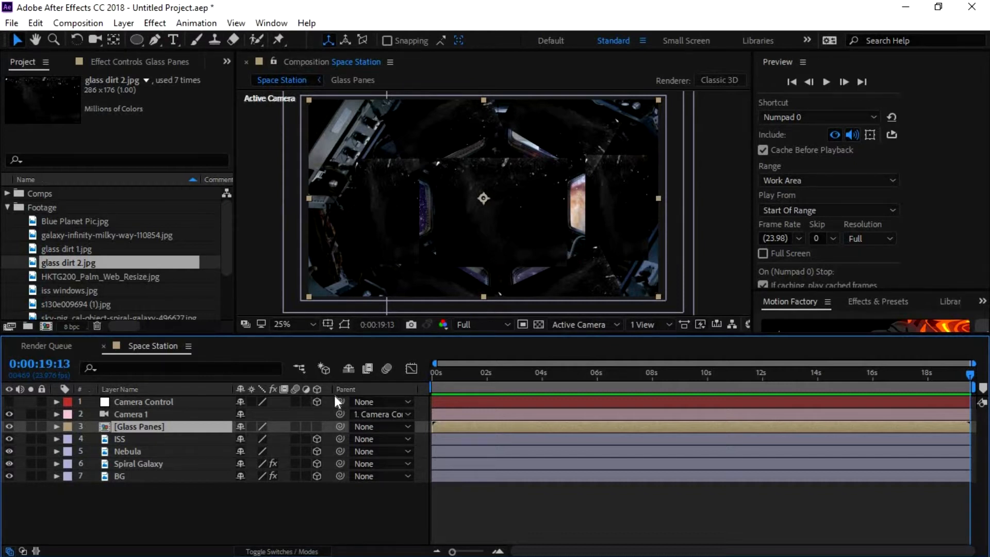
# - Make the Glass Panes layer 3D and enable Collapse Transformations for it
pyautogui.click(316, 427)
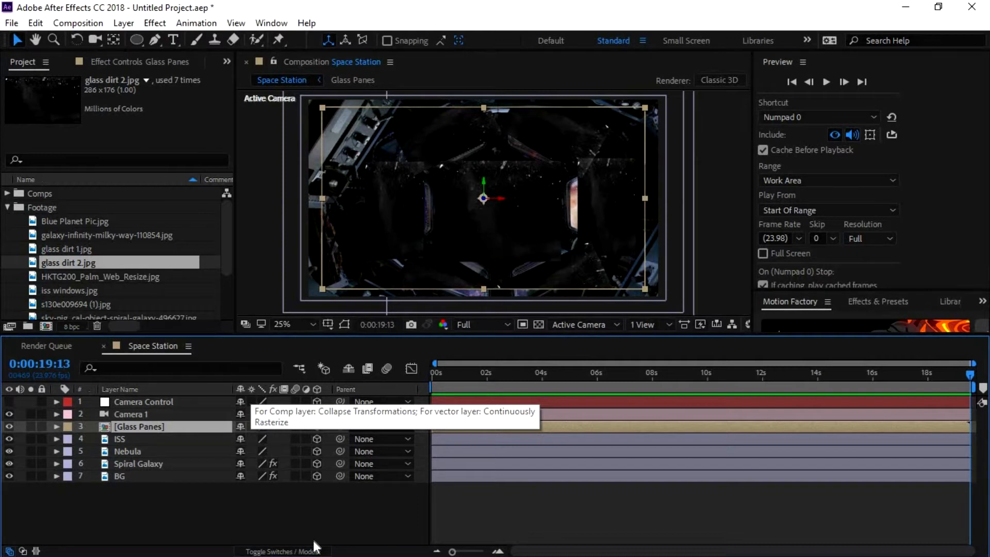
pyautogui.click(250, 426)
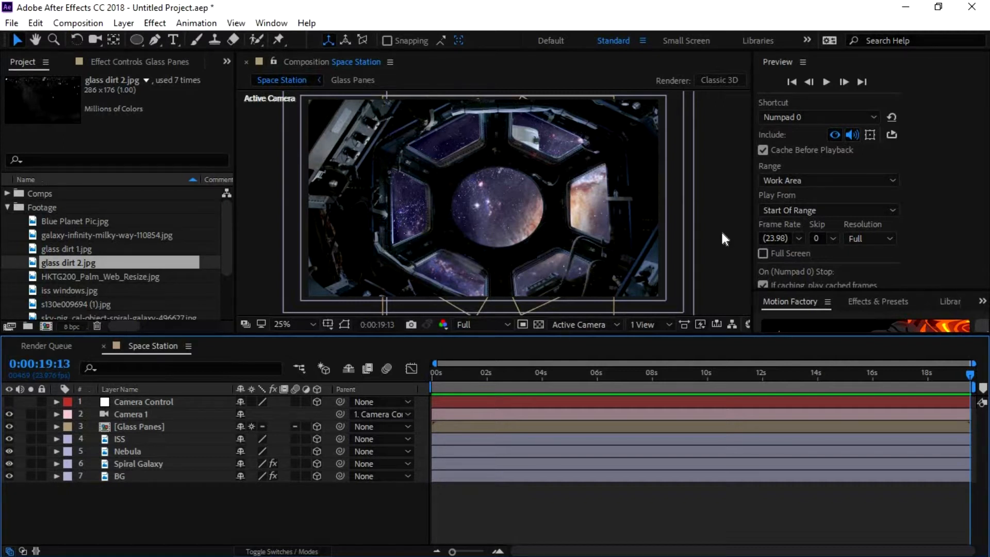
# - Parent the Glass Panes layer to the ISS layer and set its parent back to None
pyautogui.click(147, 428)
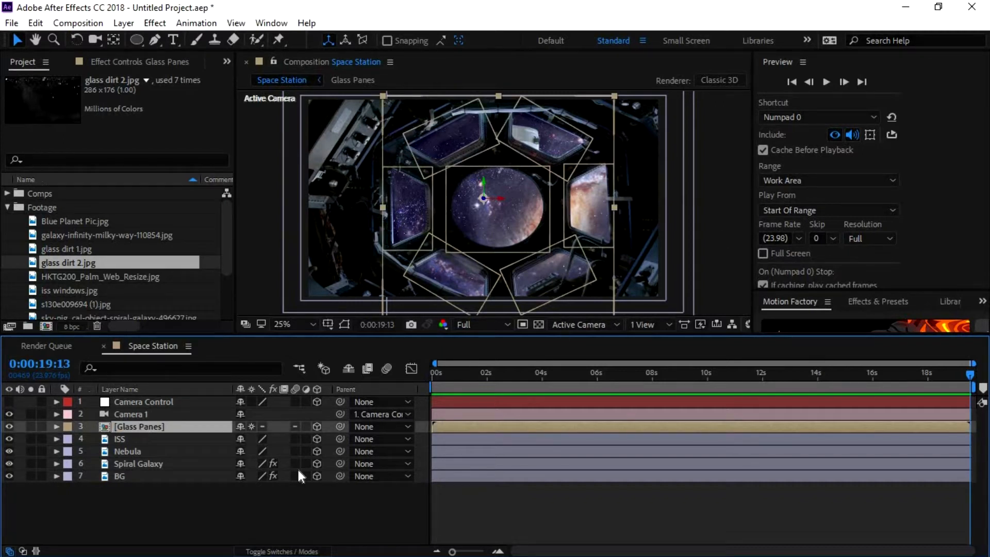
pyautogui.moveTo(340, 426); pyautogui.dragTo(134, 440)
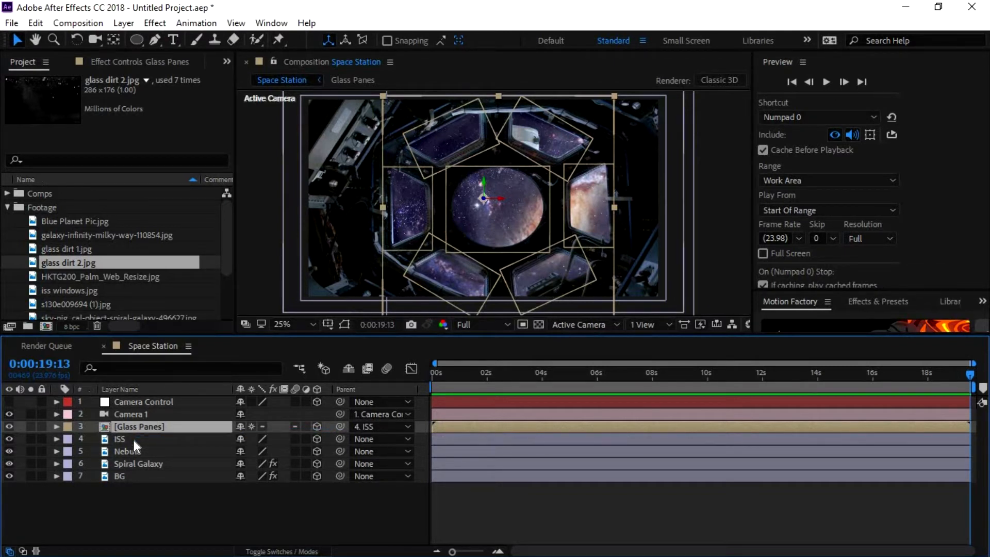
pyautogui.click(385, 425)
pyautogui.click(388, 295)
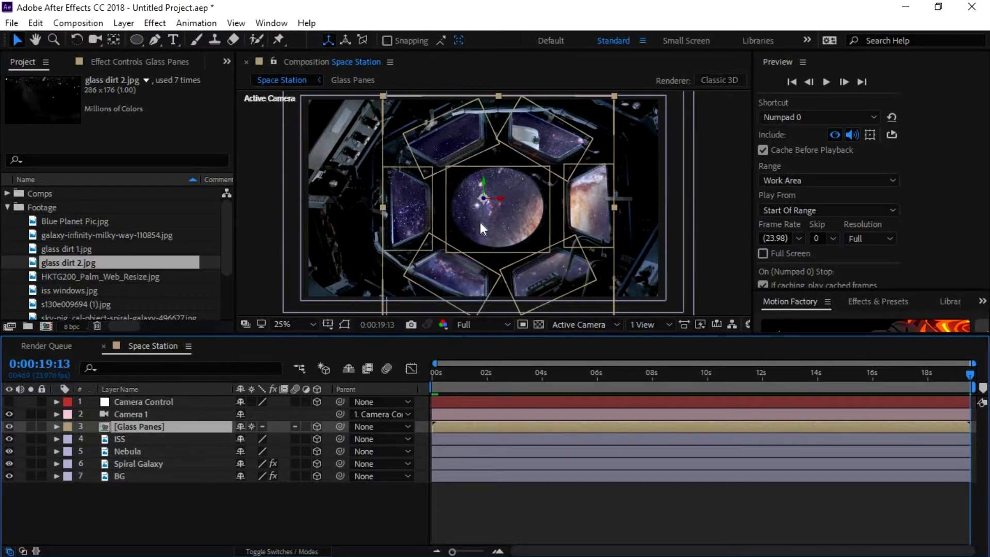
# - Make the camera control null visible and reposition it to reframe the camera's view of the station
pyautogui.click(125, 389)
pyautogui.click(138, 414)
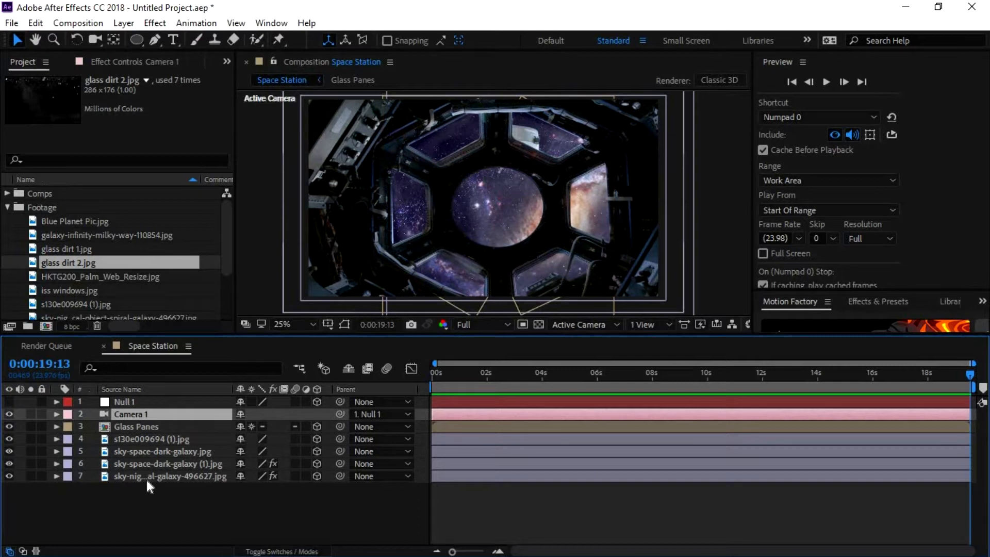
pyautogui.click(137, 403)
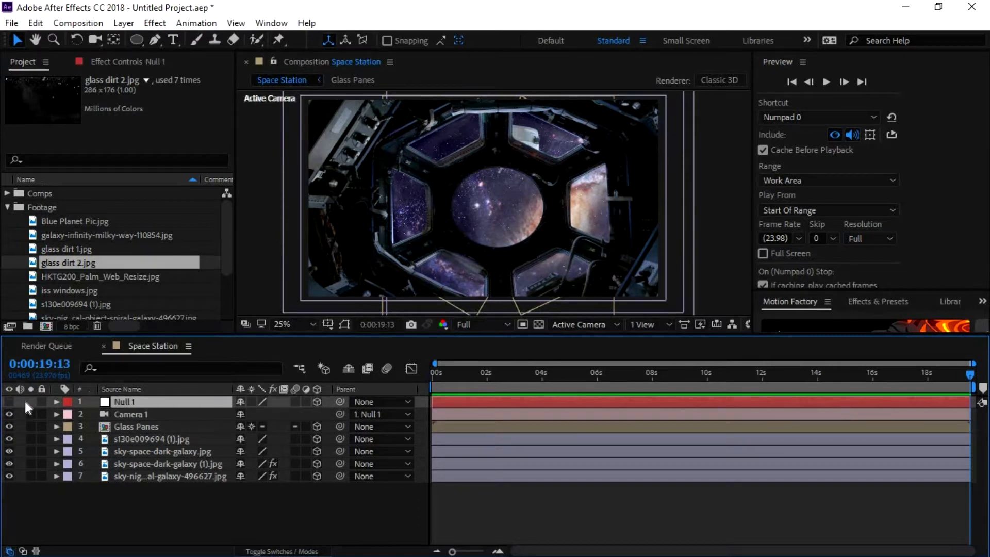
pyautogui.click(9, 402)
pyautogui.moveTo(485, 202)
pyautogui.mouseDown()
pyautogui.moveTo(369, 185)
pyautogui.moveTo(495, 198)
pyautogui.mouseUp()
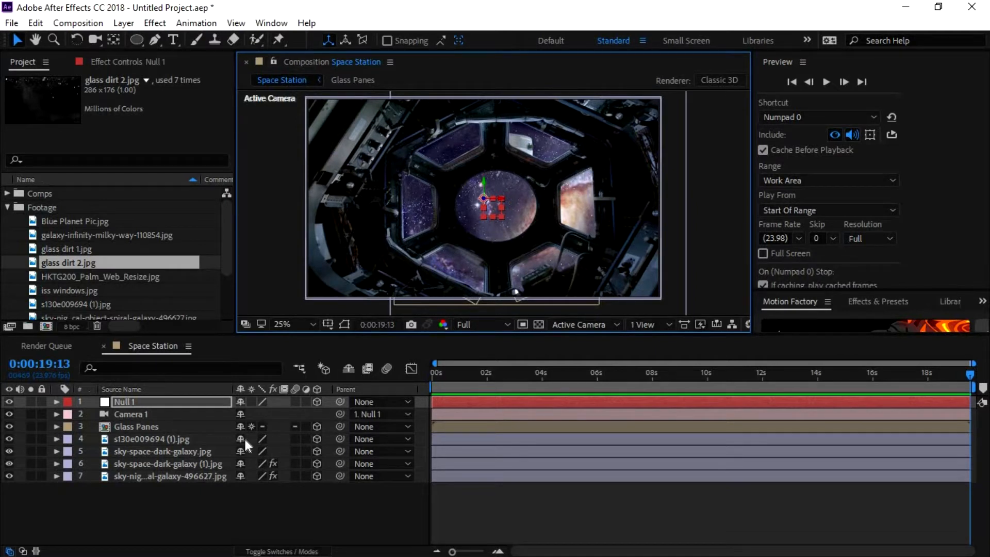
pyautogui.click(151, 502)
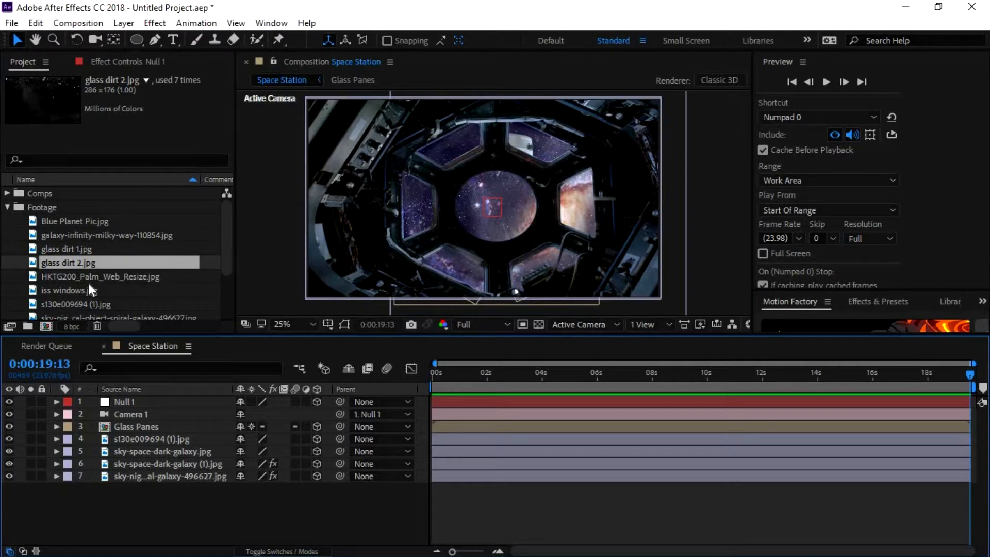
# - Add the HKTG200_Palm_Web_Resize.jpg glove image directly above the Glass Panes layer and place it beside the station's left window
pyautogui.scroll(-1, 87, 284)
pyautogui.click(79, 248)
pyautogui.click(80, 262)
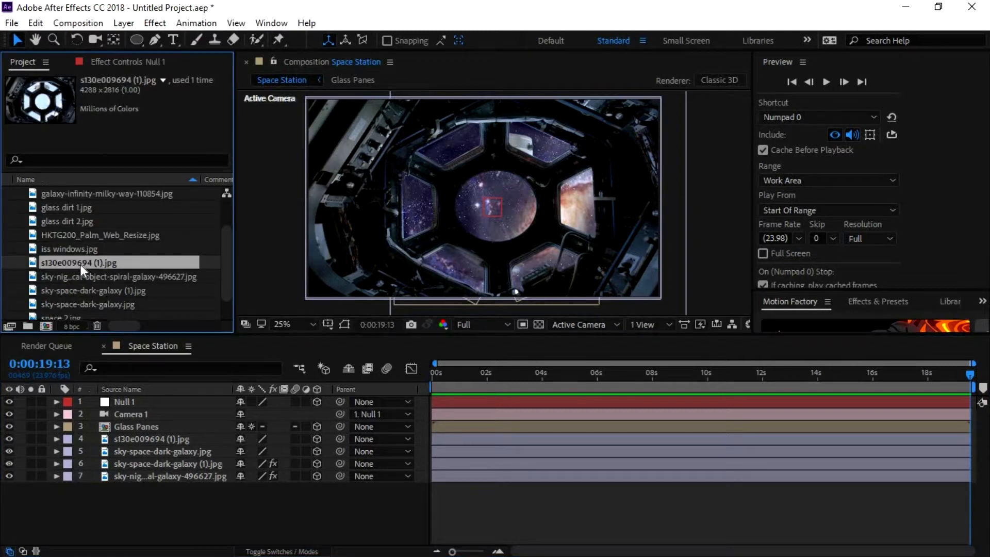
pyautogui.click(77, 193)
pyautogui.click(79, 234)
pyautogui.moveTo(78, 233); pyautogui.dragTo(113, 419)
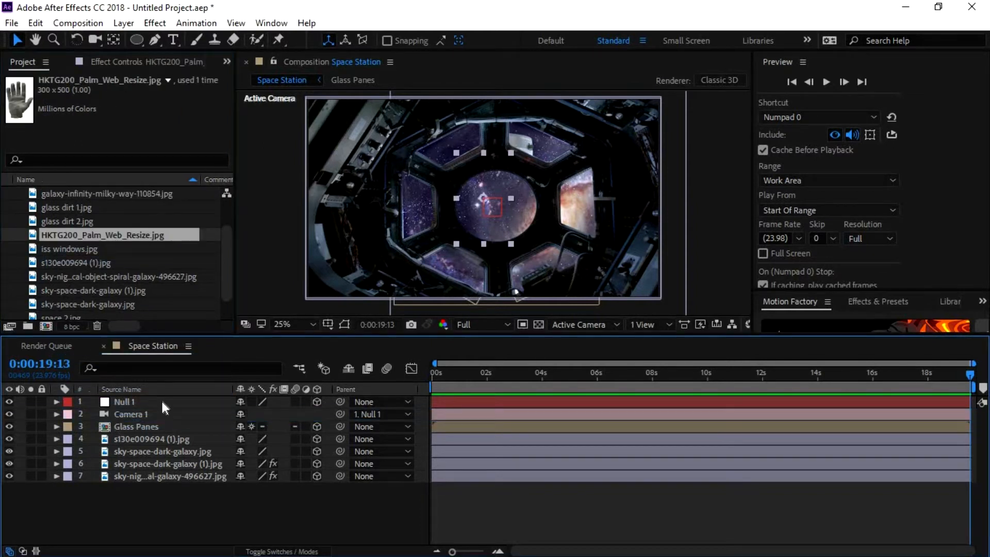
pyautogui.moveTo(469, 217); pyautogui.dragTo(336, 205)
# - Enlarge the glove image slightly and make its layer 3D
pyautogui.click(396, 243)
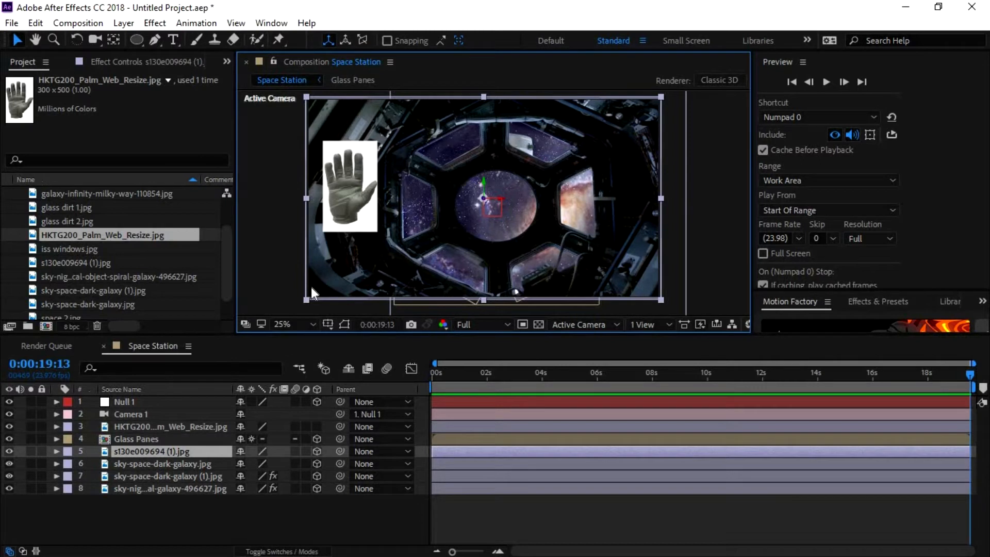
pyautogui.click(376, 199)
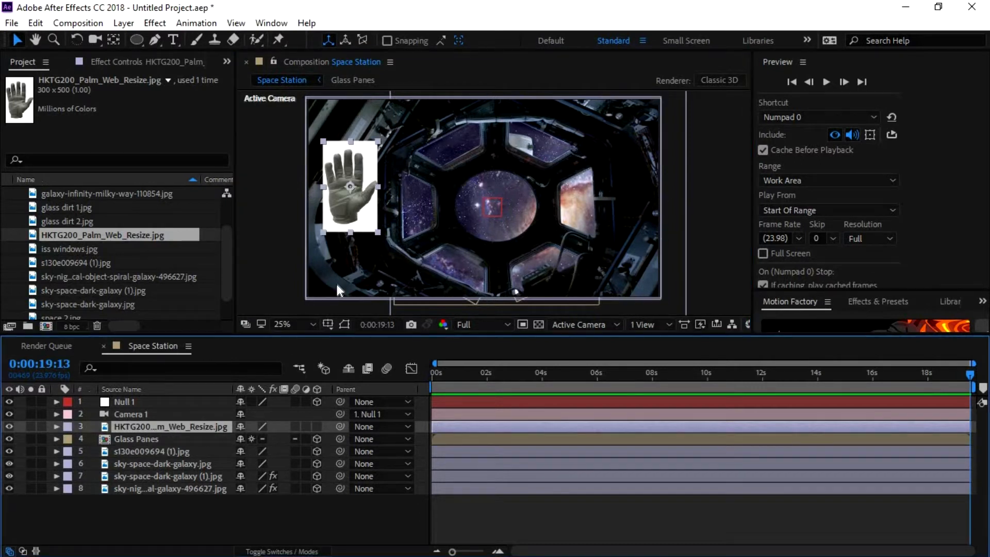
pyautogui.moveTo(377, 233); pyautogui.dragTo(381, 238)
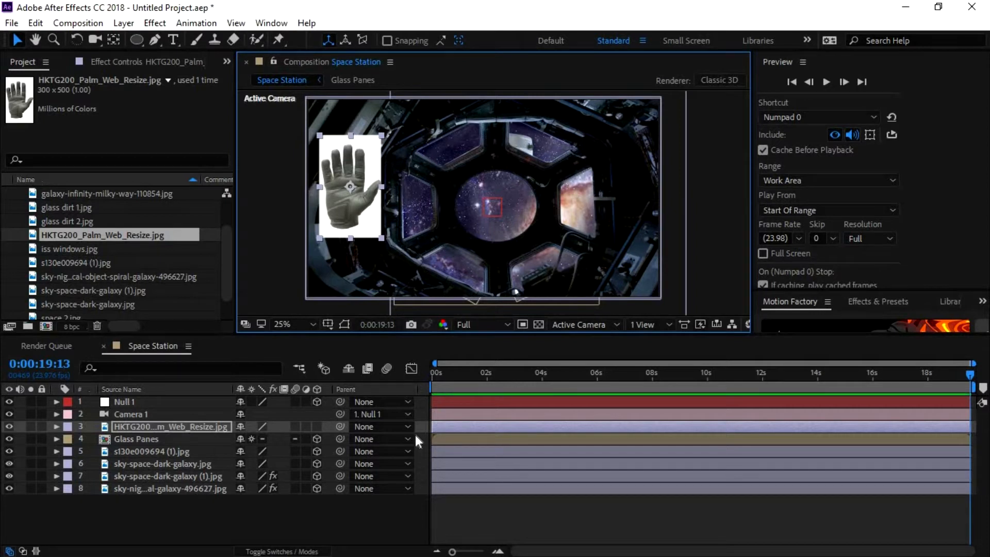
pyautogui.click(317, 427)
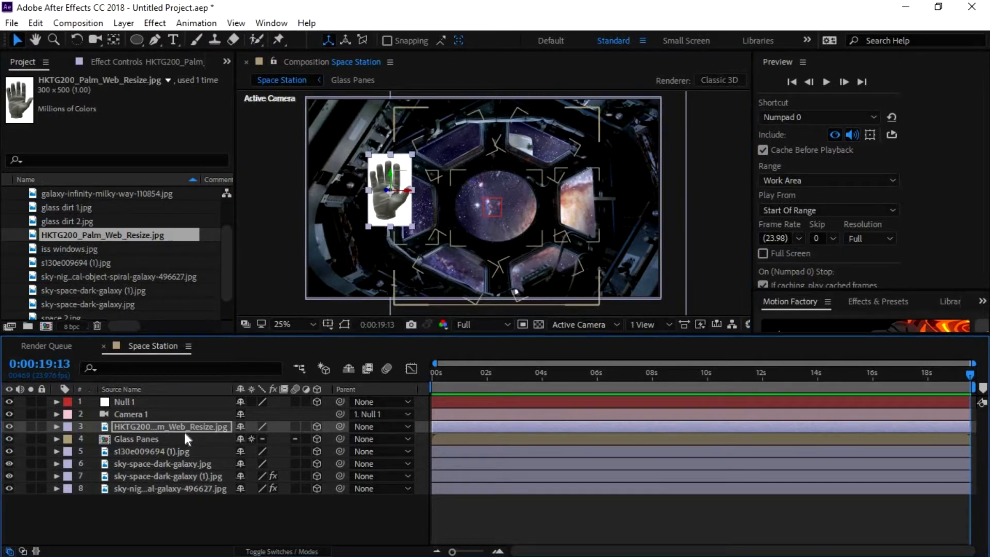
# - Set the glove layer's Z position to 500
pyautogui.press('p')
pyautogui.moveTo(285, 439); pyautogui.dragTo(238, 439)
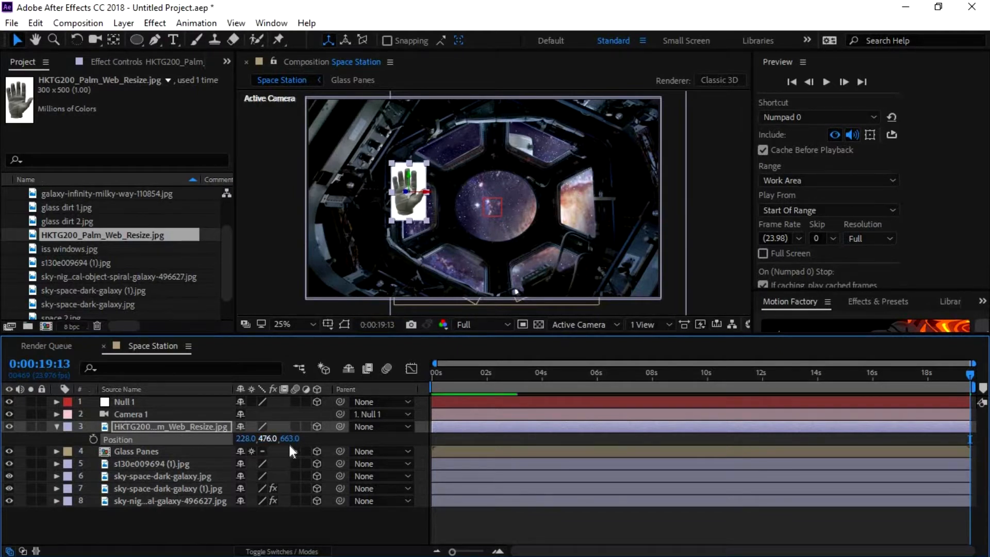
pyautogui.click(290, 438)
pyautogui.write('5000')
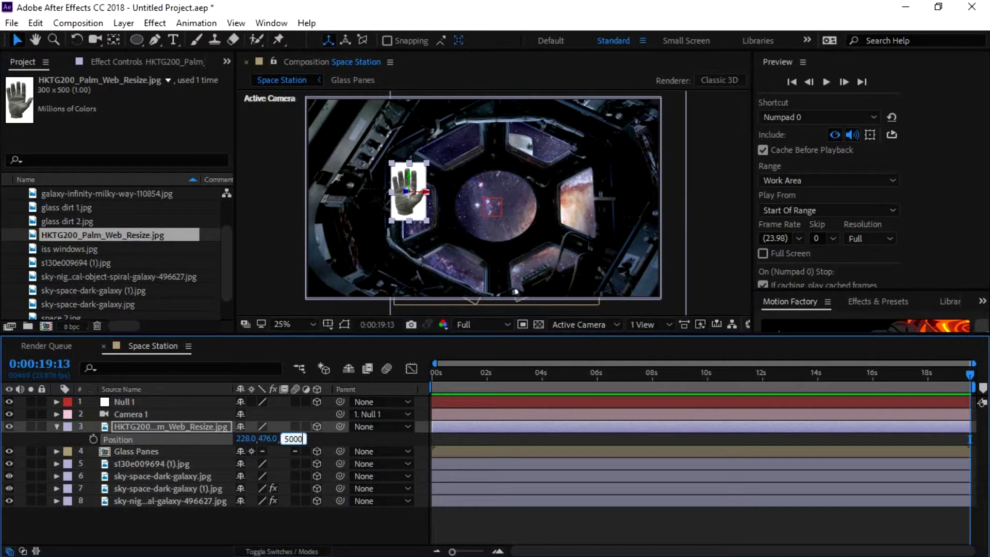
pyautogui.press('Return')
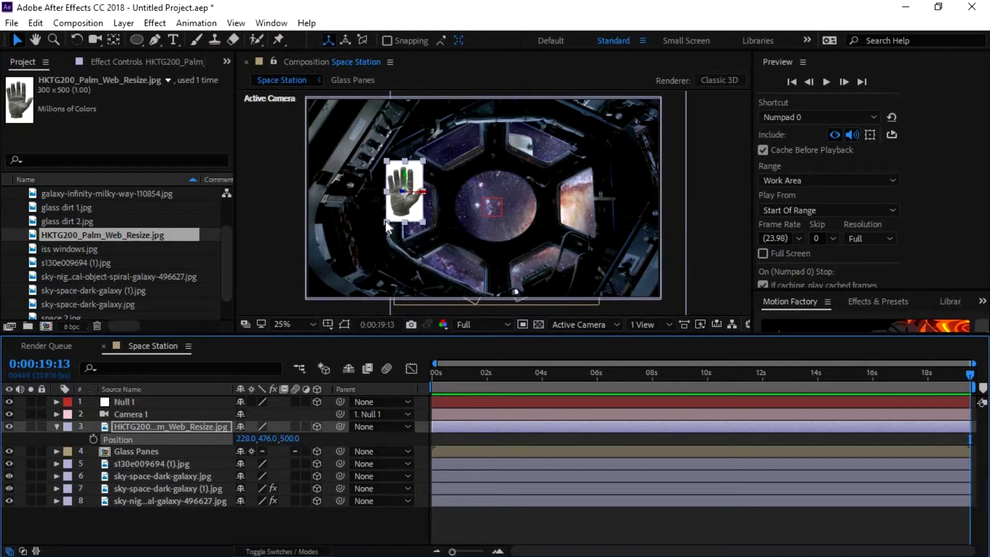
# - Enlarge the glove image further, move it beside the station's left window and collapse its layer properties
pyautogui.click(385, 221)
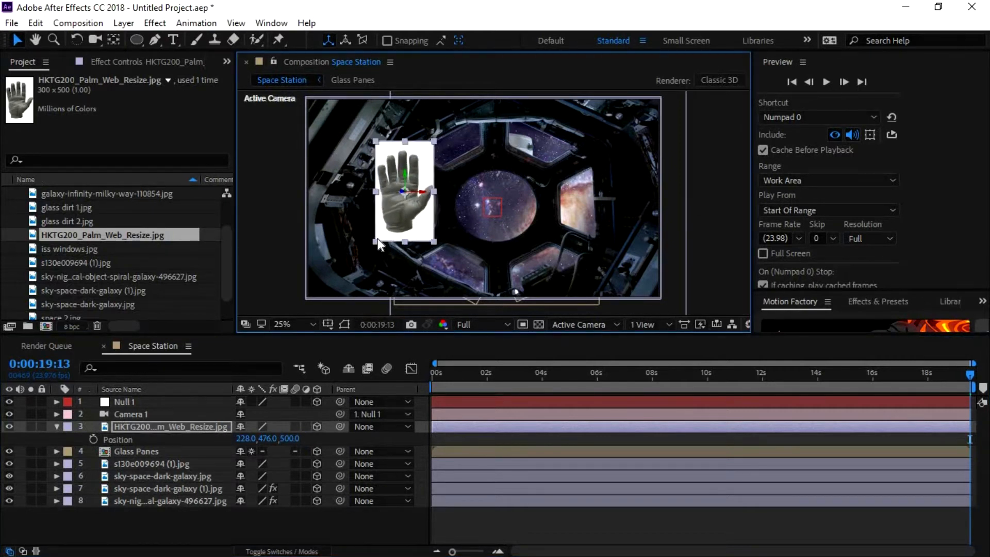
pyautogui.moveTo(412, 220); pyautogui.dragTo(430, 278)
pyautogui.click(170, 466)
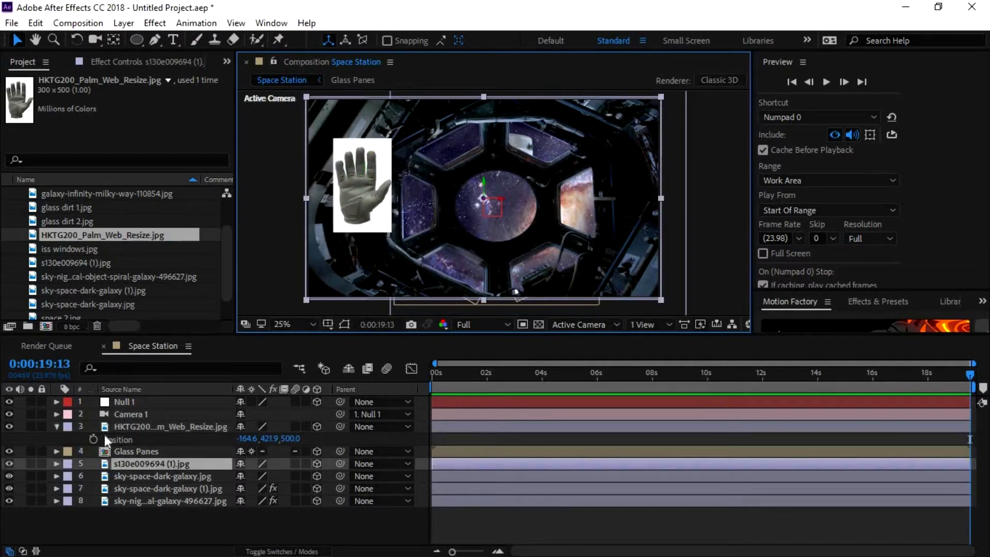
pyautogui.click(56, 426)
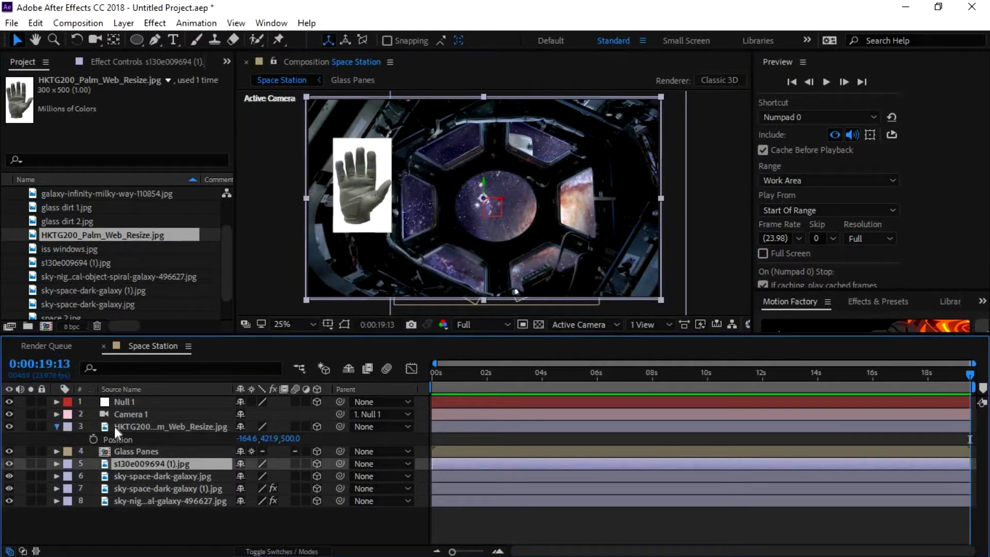
# - Apply the Color Key effect to the glove layer, sampling its white background as the key color with a Color Tolerance of 20
pyautogui.click(154, 428)
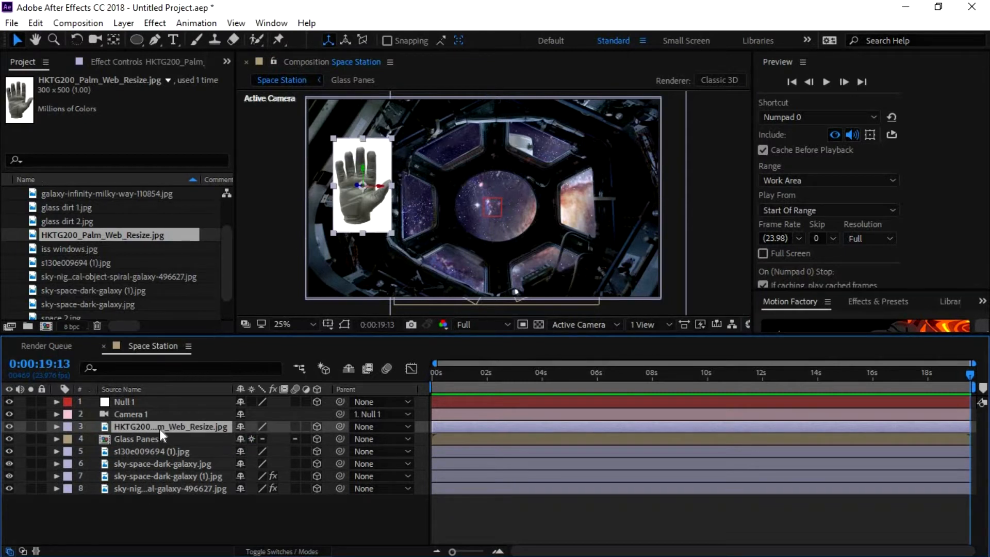
pyautogui.hotkey('ctrl', 'space')
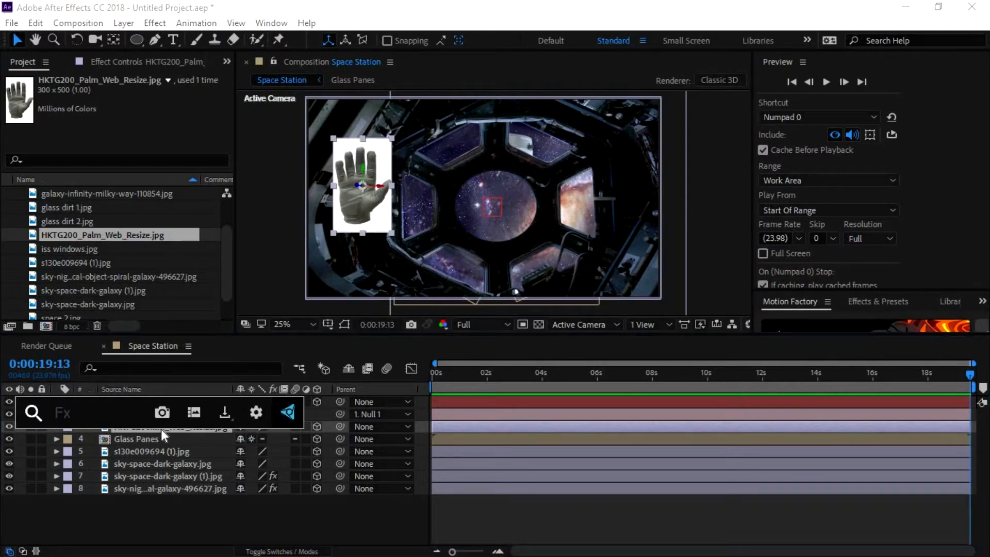
pyautogui.write('color key')
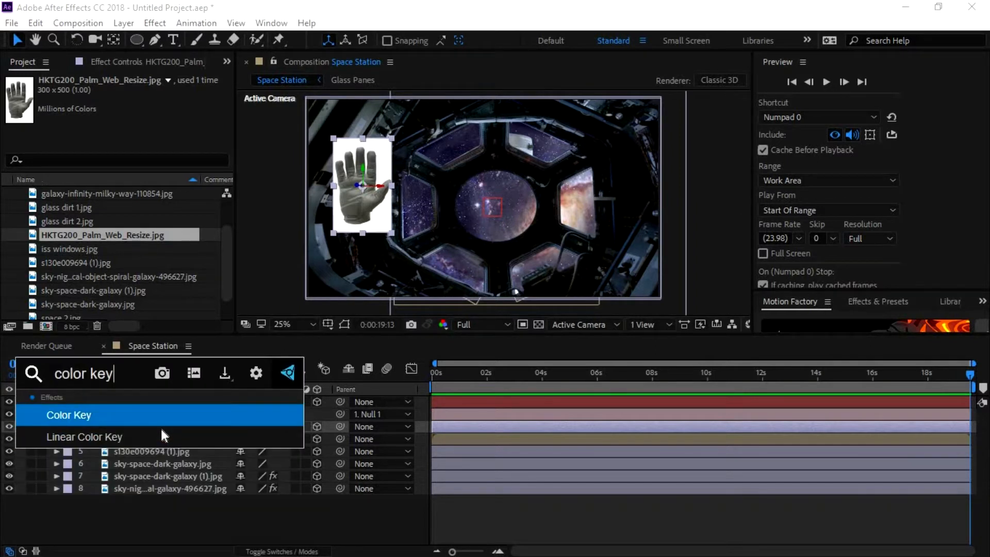
pyautogui.press('Return')
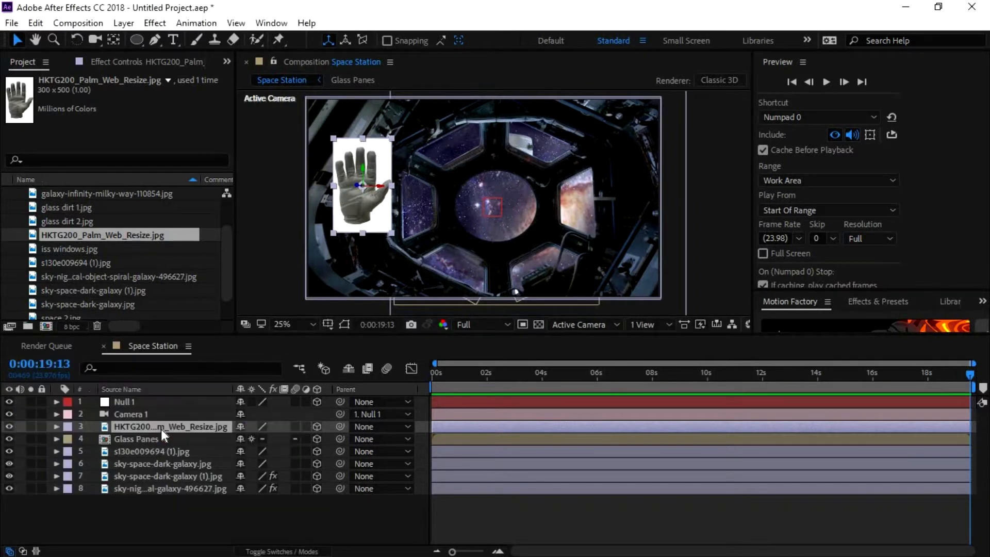
pyautogui.click(158, 106)
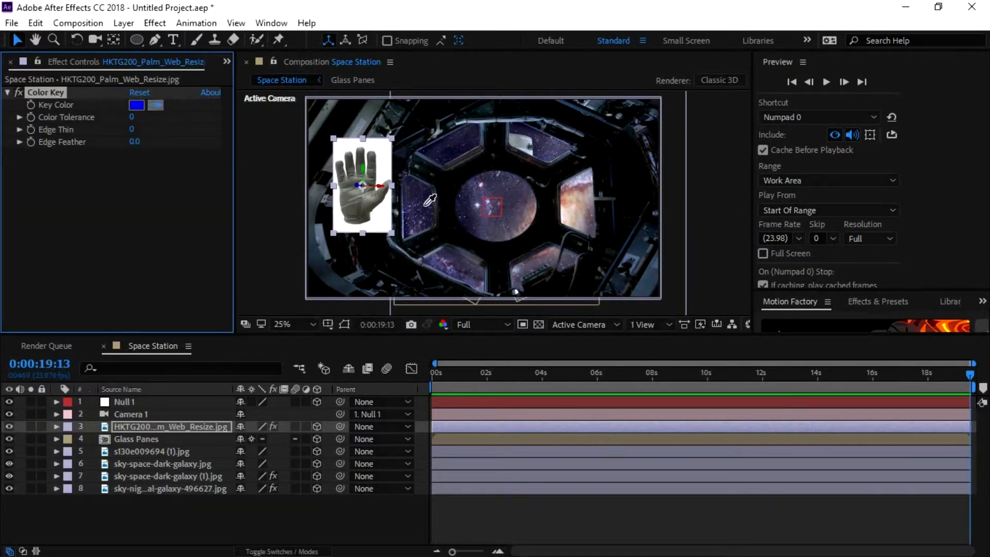
pyautogui.click(382, 222)
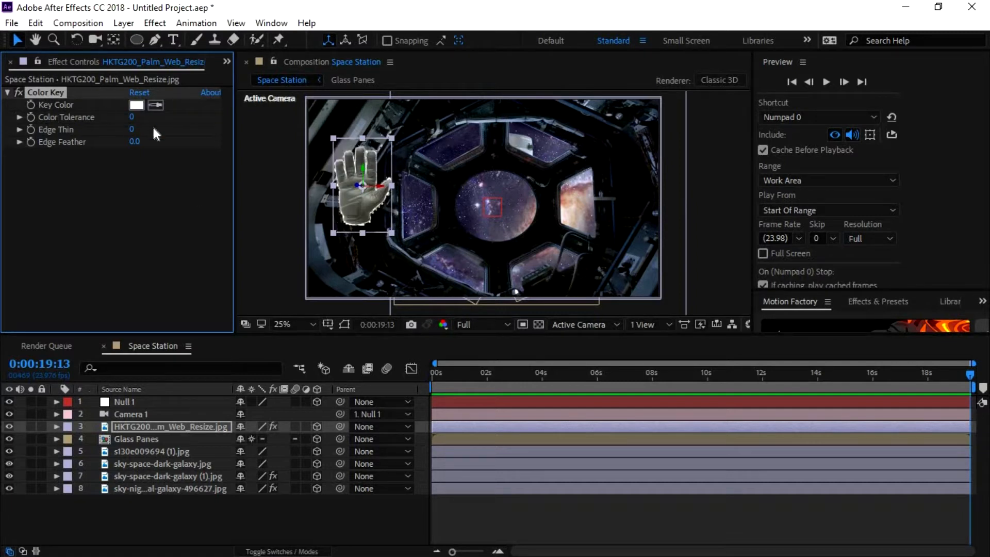
pyautogui.moveTo(135, 117); pyautogui.dragTo(150, 118)
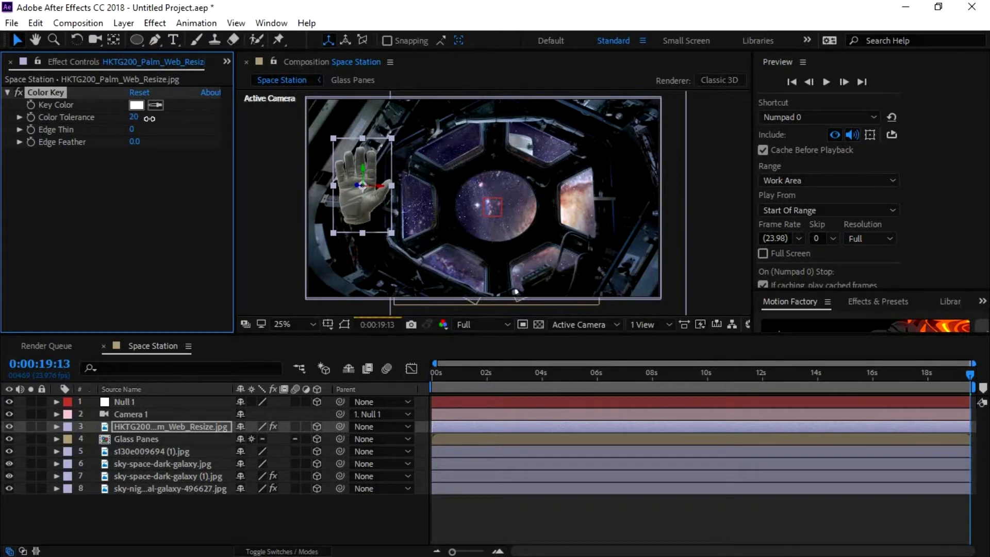
# - Set the glove's Color Key Edge Thin to 2 and Edge Feather to 4.3
pyautogui.scroll(2, 286, 242)
pyautogui.press('space')
pyautogui.moveTo(385, 226); pyautogui.dragTo(546, 231)
pyautogui.moveTo(403, 239); pyautogui.dragTo(404, 249)
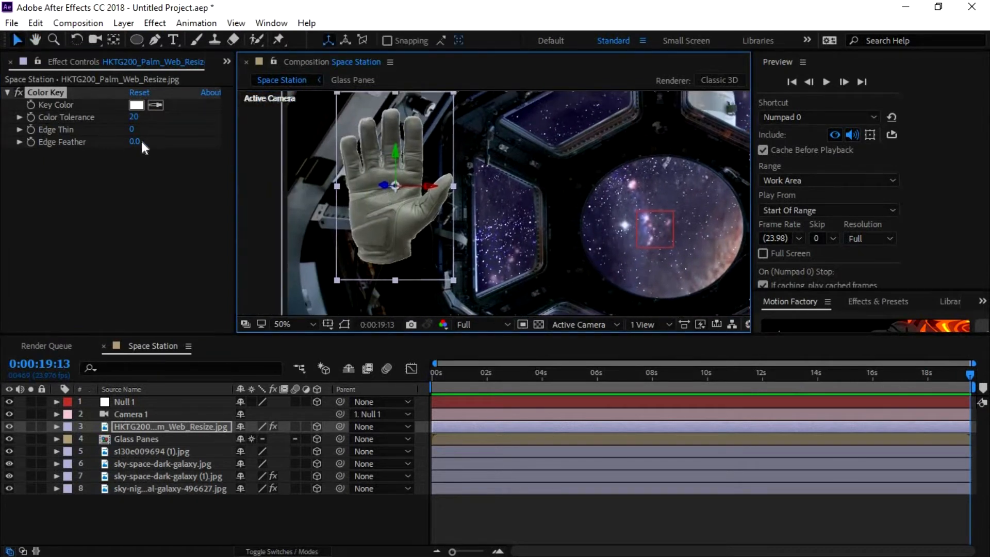
pyautogui.moveTo(133, 130)
pyautogui.mouseDown()
pyautogui.moveTo(144, 129)
pyautogui.moveTo(119, 128)
pyautogui.moveTo(151, 131)
pyautogui.moveTo(117, 131)
pyautogui.moveTo(135, 135)
pyautogui.mouseUp()
pyautogui.click(133, 136)
pyautogui.write('1')
pyautogui.press('Return')
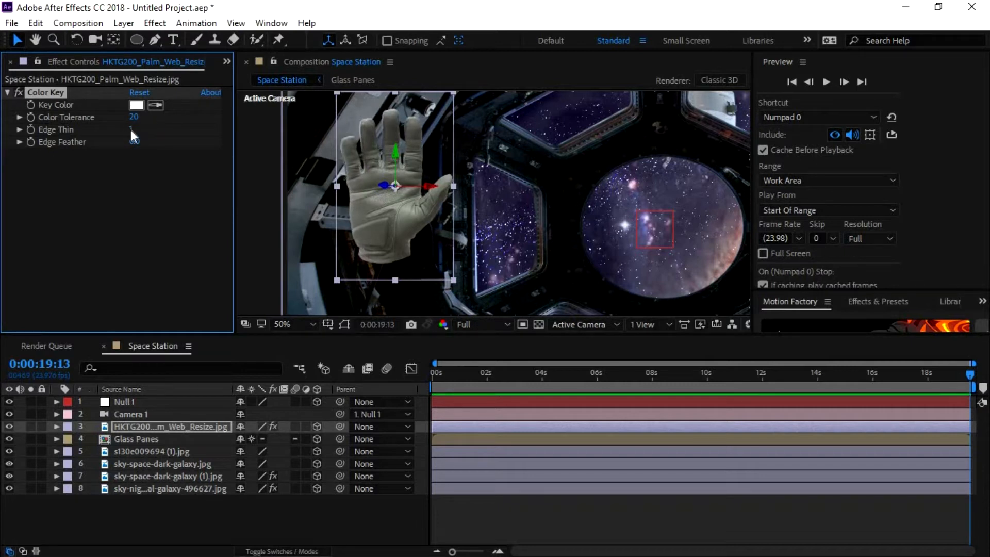
pyautogui.click(131, 129)
pyautogui.write('2')
pyautogui.press('Return')
pyautogui.moveTo(148, 143); pyautogui.dragTo(174, 147)
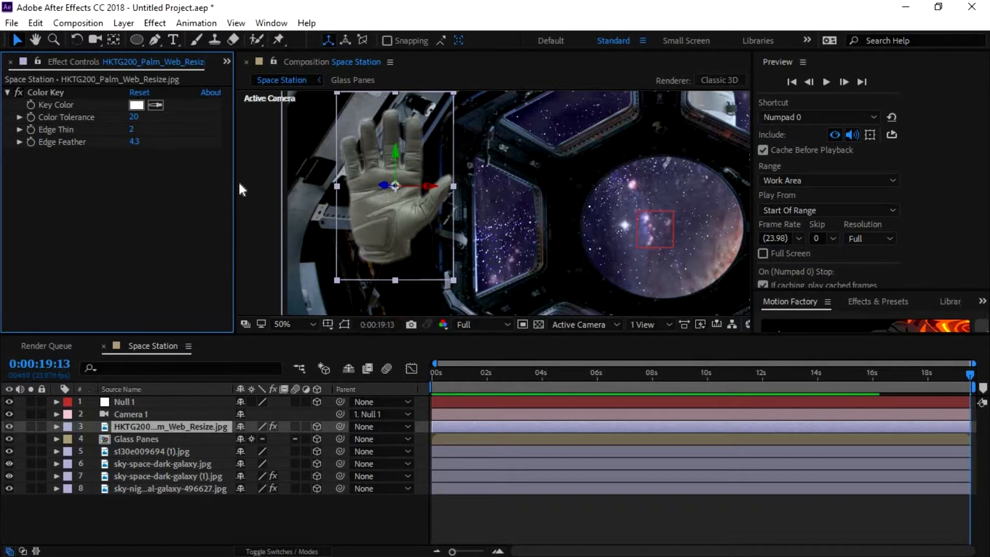
pyautogui.scroll(-2, 447, 221)
pyautogui.click(556, 120)
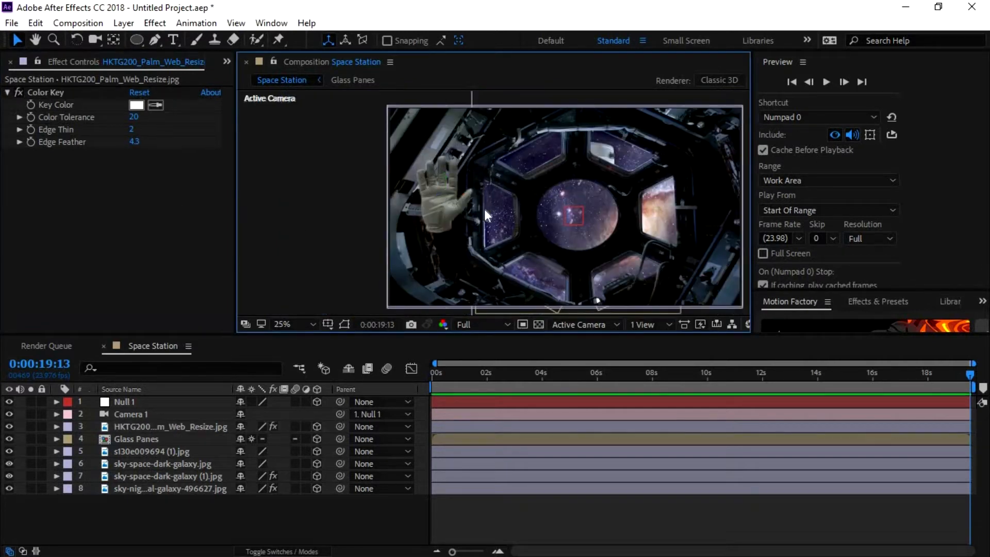
# - At the start of the composition, move the glove layer partly past the left edge of the frame
pyautogui.click(433, 206)
pyautogui.click(456, 242)
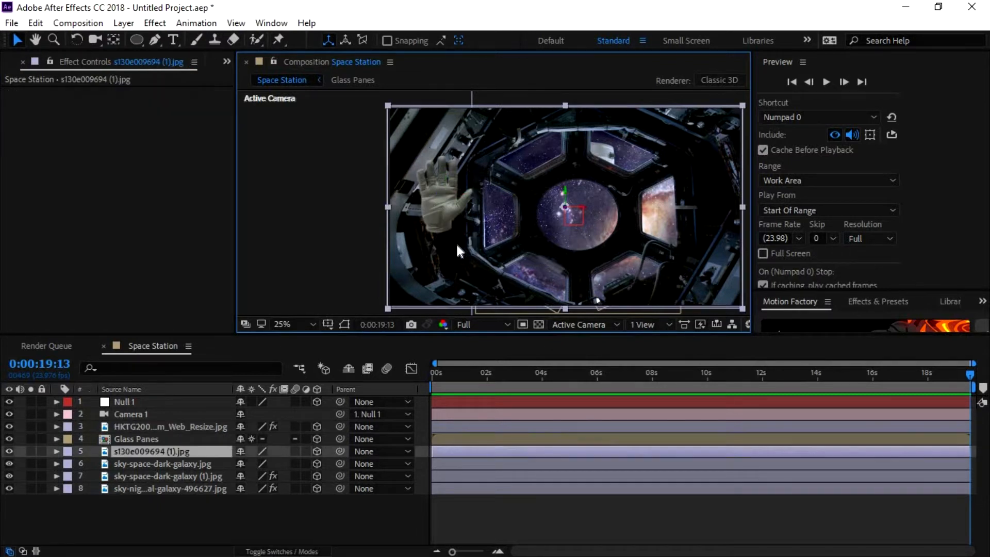
pyautogui.click(433, 371)
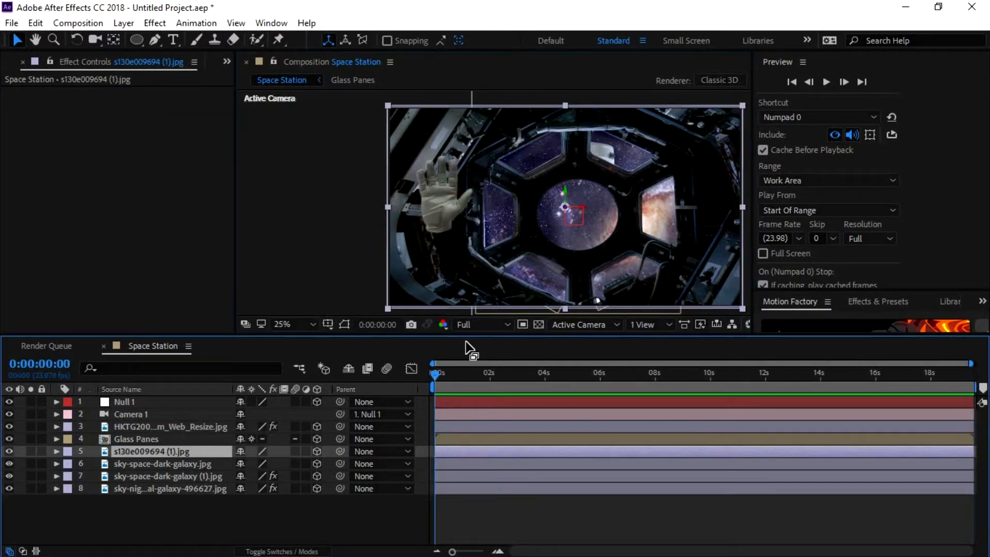
pyautogui.click(453, 219)
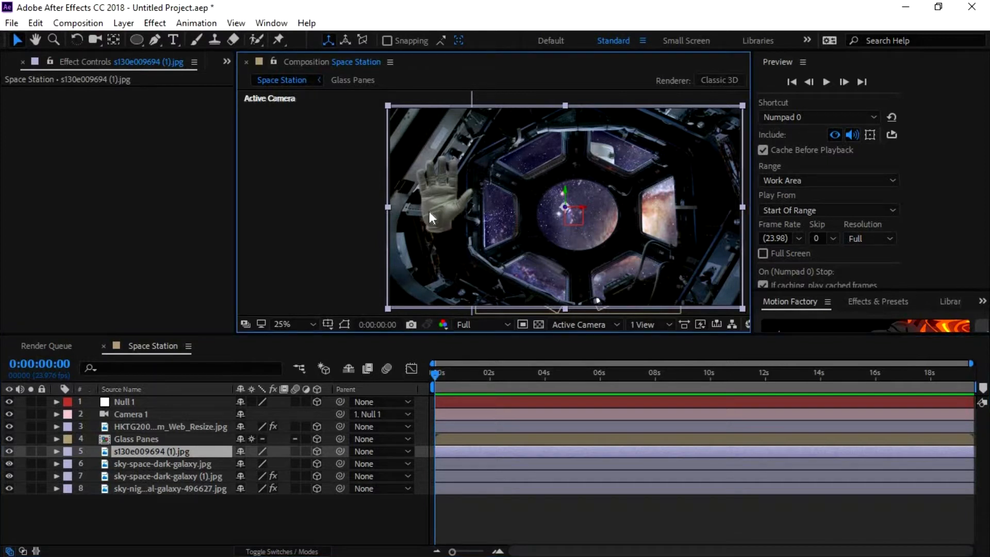
pyautogui.click(160, 428)
pyautogui.moveTo(433, 222); pyautogui.dragTo(404, 220)
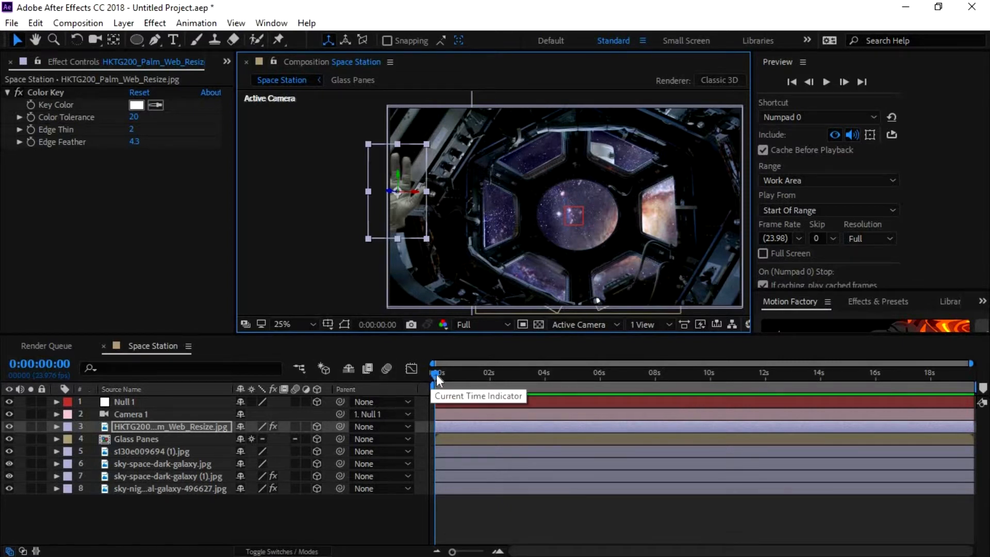
# - Add a Position keyframe to the glove layer at 0 seconds
pyautogui.moveTo(435, 374); pyautogui.dragTo(406, 388)
pyautogui.press('p')
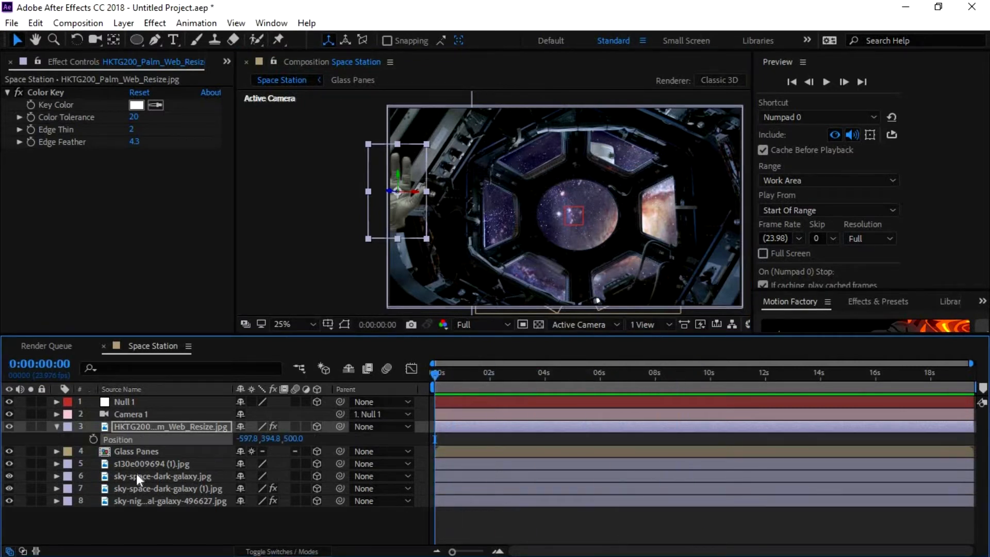
pyautogui.click(93, 440)
pyautogui.click(94, 439)
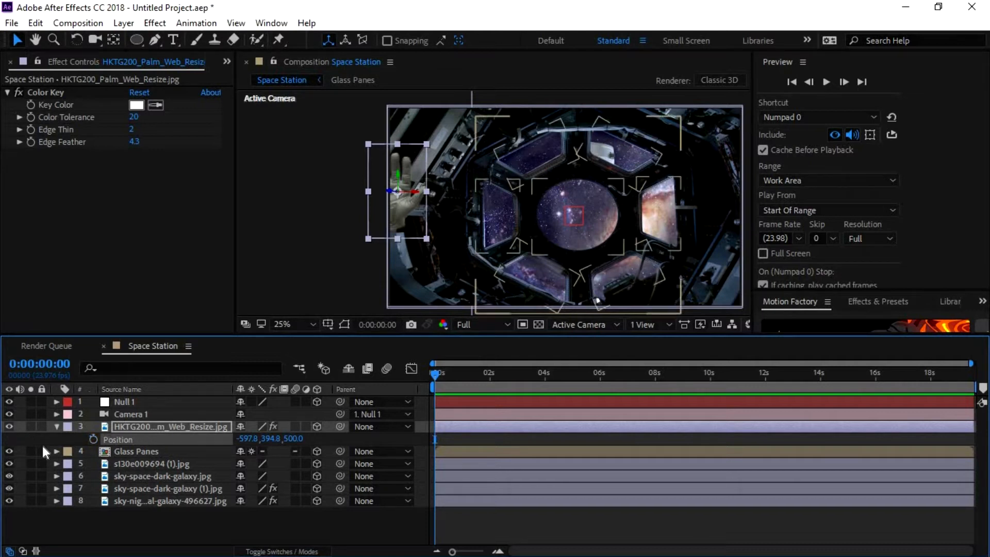
pyautogui.click(92, 439)
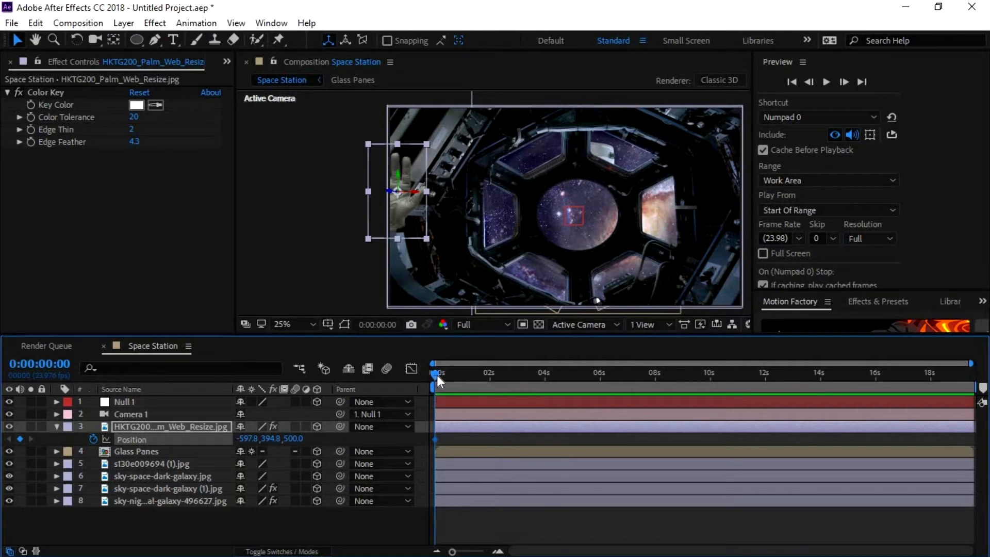
# - Hold the glove's position with a keyframe at 12 seconds, and at 16 seconds move it horizontally toward the left window, to about X 18
pyautogui.moveTo(437, 376); pyautogui.dragTo(766, 407)
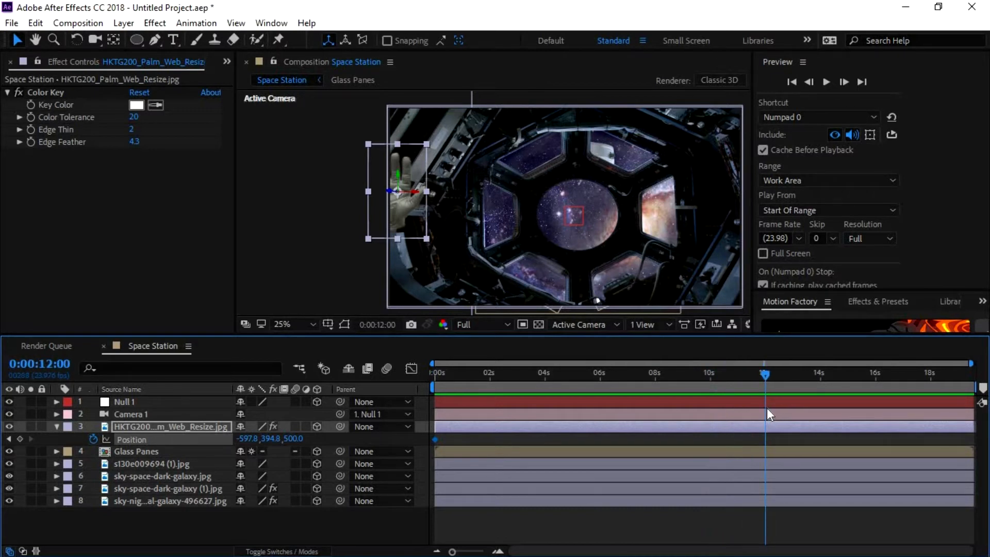
pyautogui.click(20, 439)
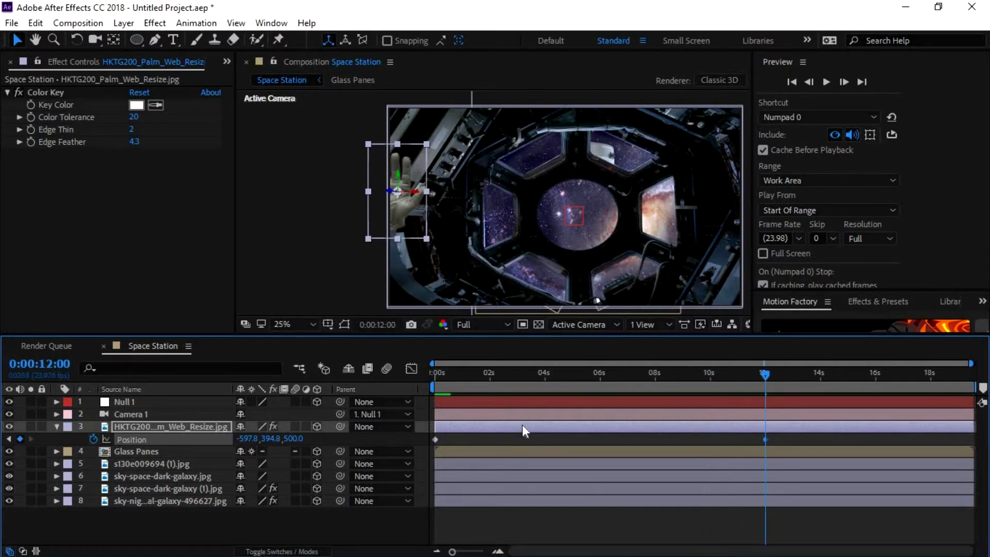
pyautogui.moveTo(765, 376); pyautogui.dragTo(876, 385)
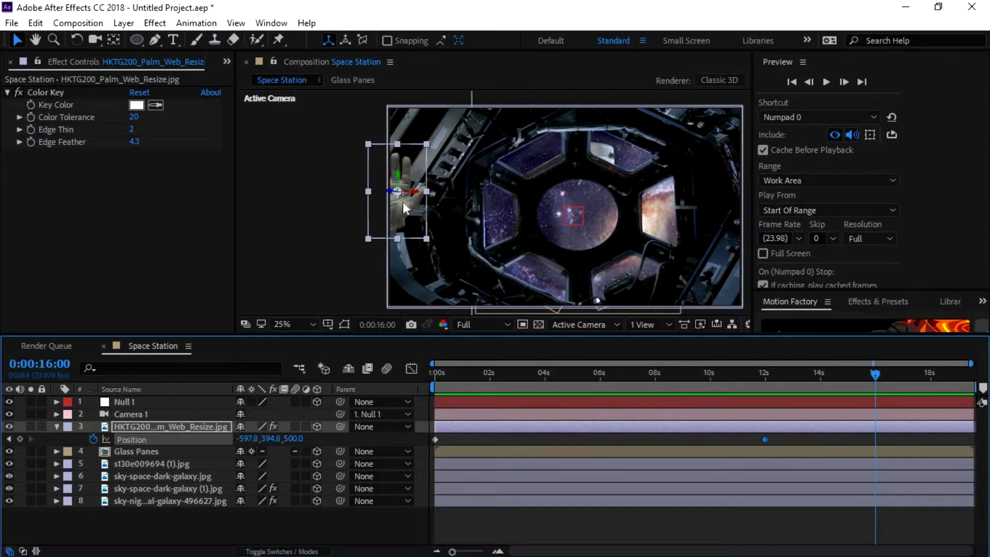
pyautogui.moveTo(403, 202); pyautogui.dragTo(468, 224)
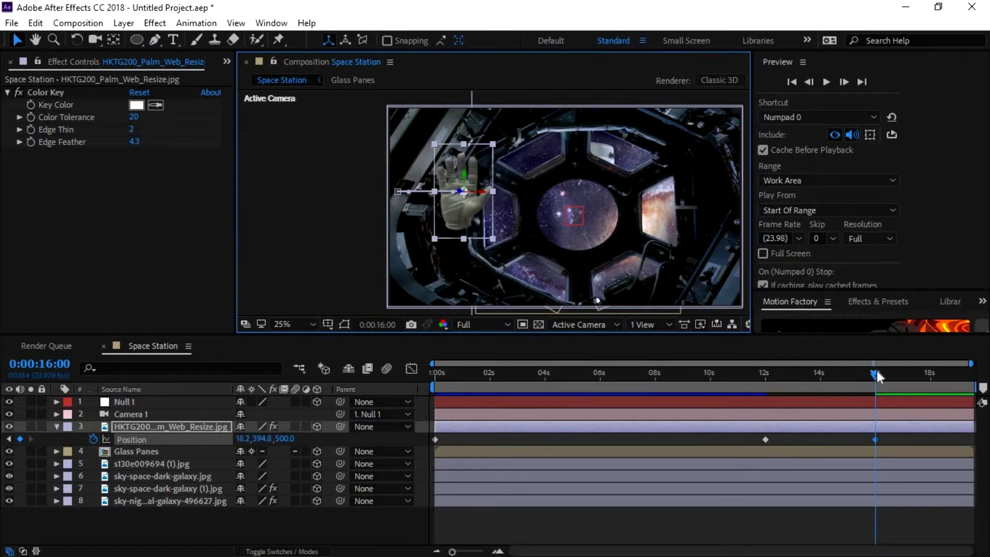
# - Preview the glove's movement from just before its 12-second Position keyframe
pyautogui.moveTo(871, 370); pyautogui.dragTo(763, 375)
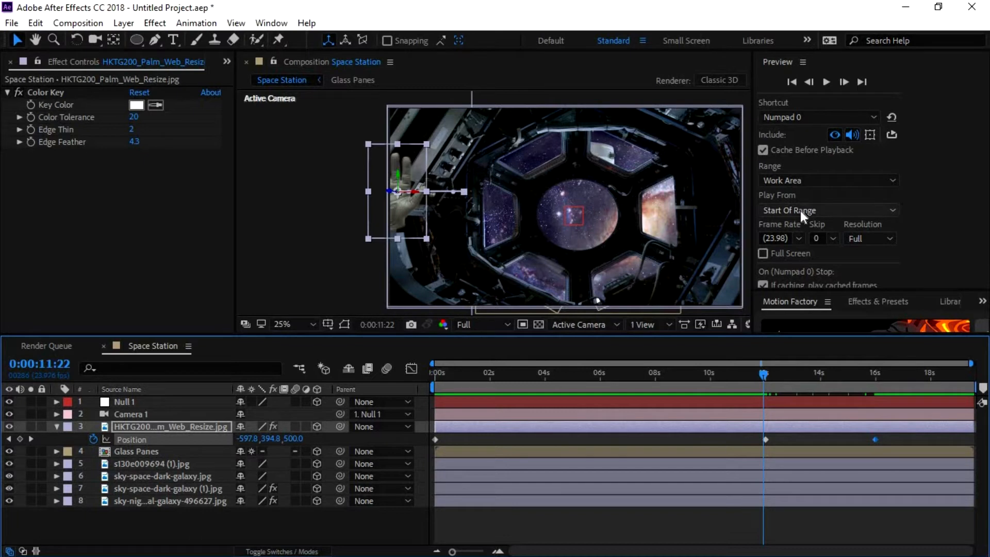
pyautogui.press('space')
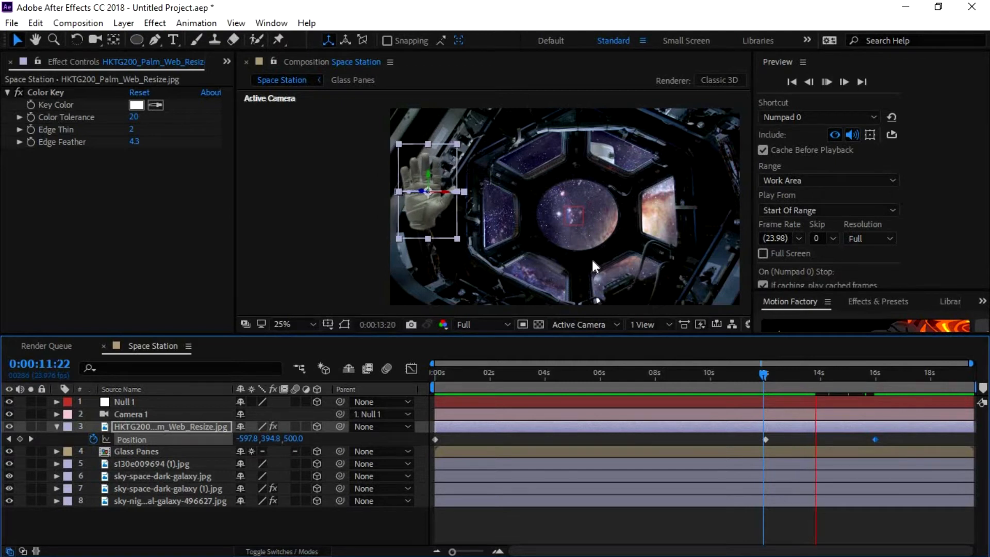
pyautogui.click(819, 374)
pyautogui.moveTo(781, 371); pyautogui.dragTo(765, 373)
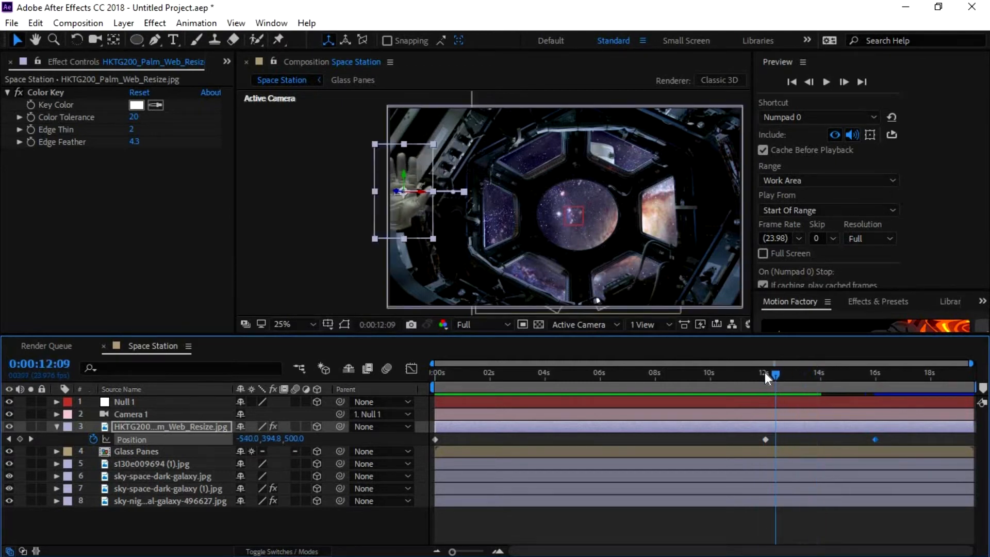
pyautogui.click(765, 372)
# - Apply Easy Ease to the glove's Position keyframes at 12 and 16 seconds
pyautogui.moveTo(897, 436); pyautogui.dragTo(754, 444)
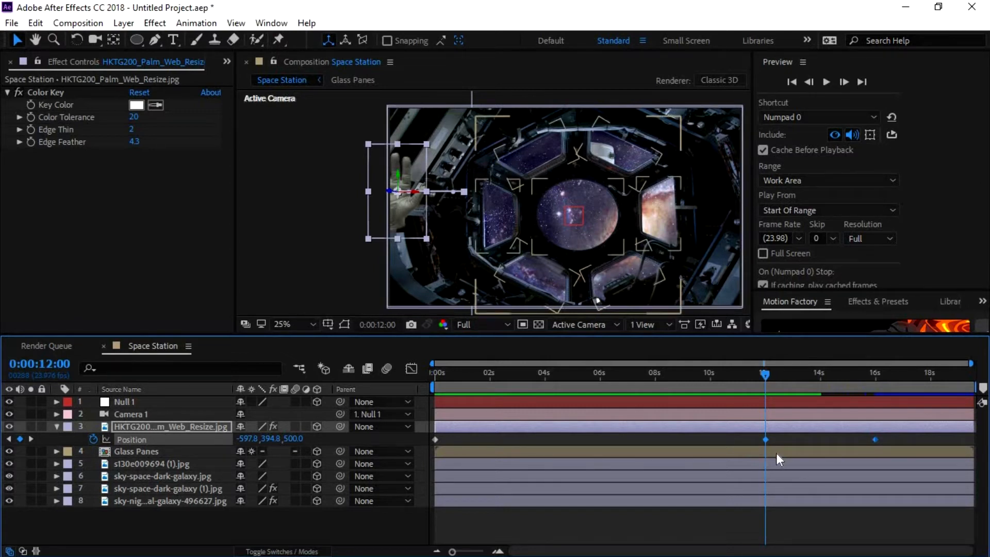
pyautogui.moveTo(763, 440)
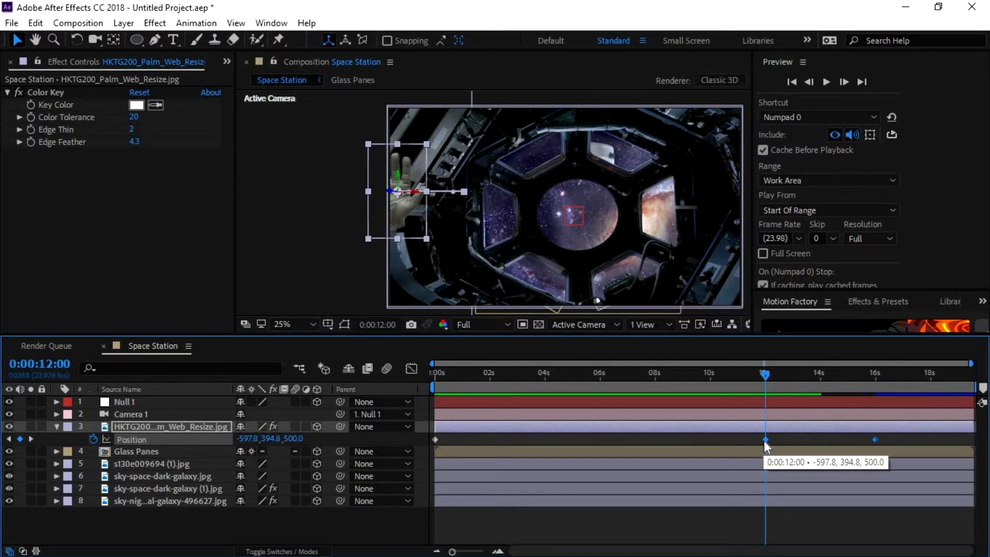
pyautogui.press('F9')
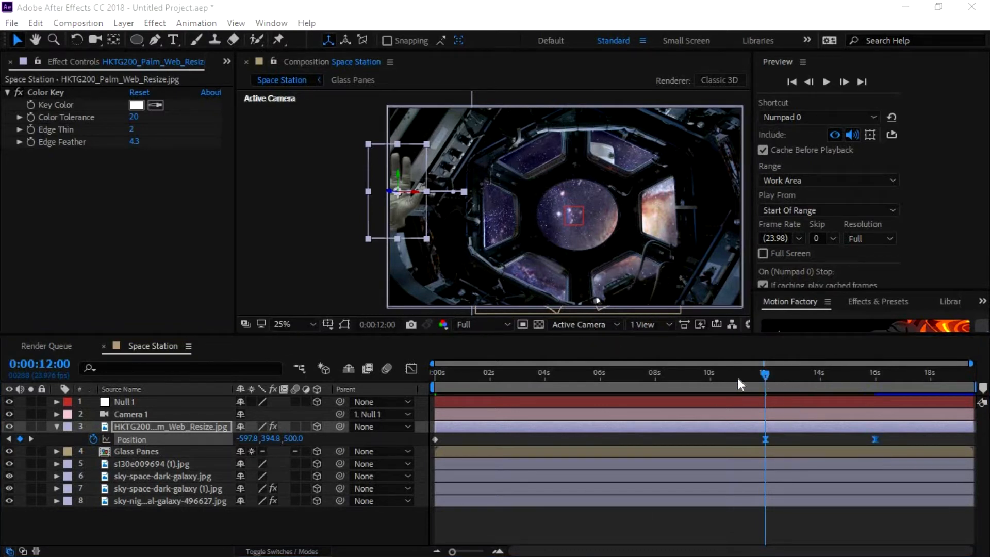
pyautogui.moveTo(738, 374); pyautogui.dragTo(763, 383)
pyautogui.moveTo(897, 428); pyautogui.dragTo(738, 449)
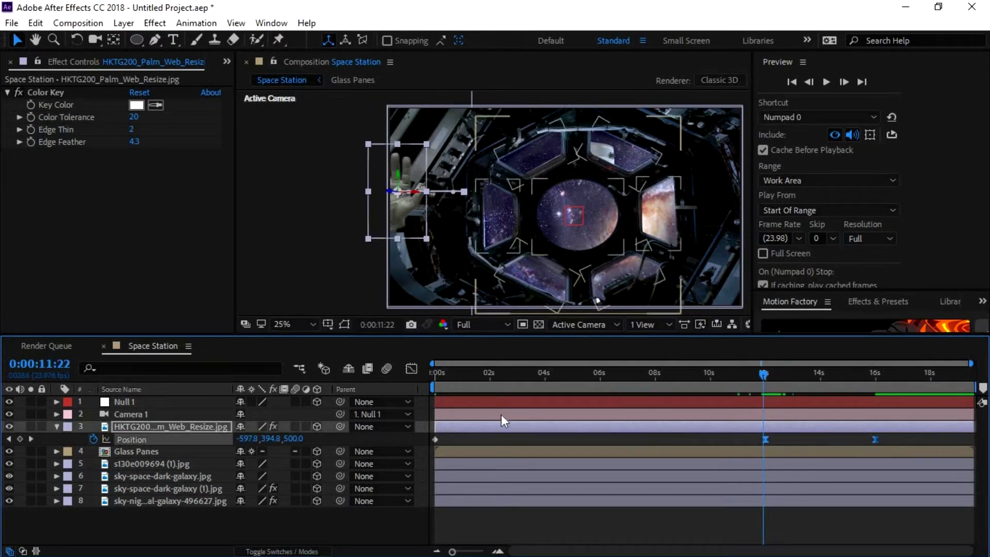
# - Try to reshape the glove's Position speed curve near the 16-second keyframe in the Graph Editor
pyautogui.click(411, 369)
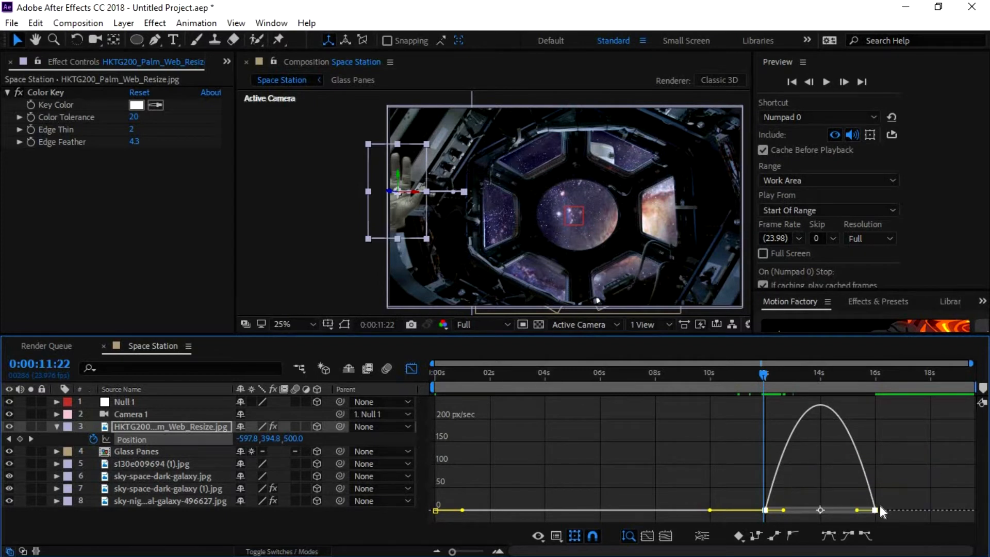
pyautogui.moveTo(856, 510)
pyautogui.mouseDown()
pyautogui.moveTo(815, 509)
pyautogui.moveTo(859, 516)
pyautogui.moveTo(840, 515)
pyautogui.mouseUp()
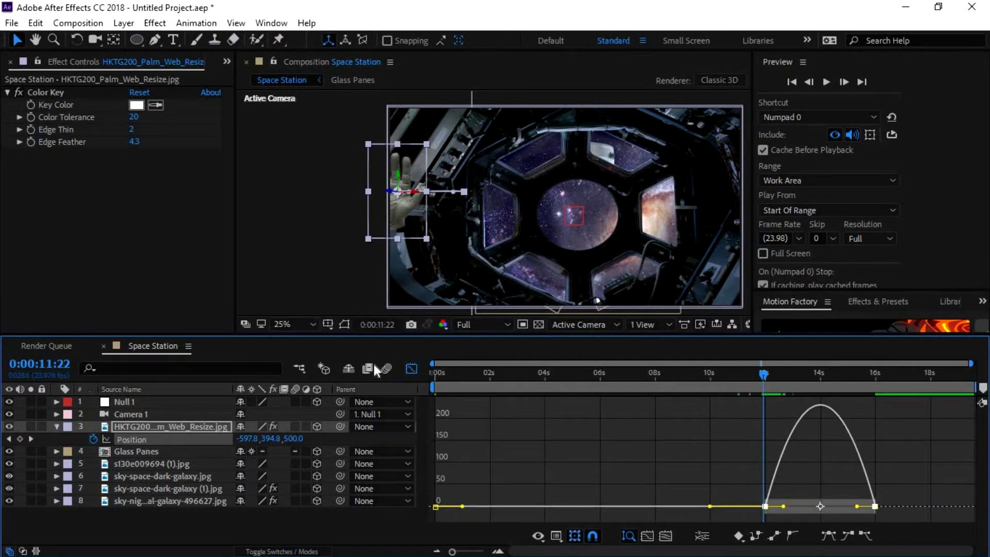
pyautogui.click(411, 368)
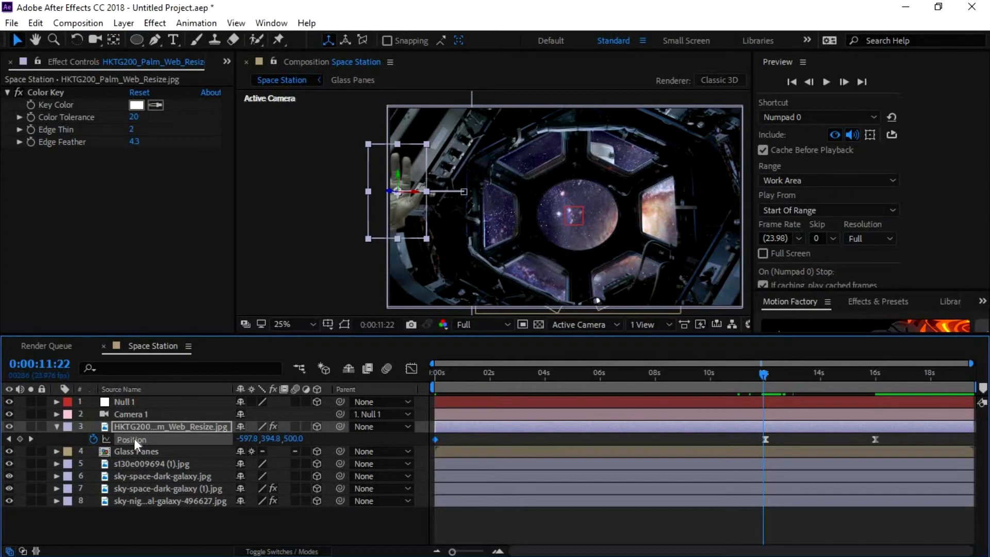
# - Check the glove layer's rotation properties and return to its Position keyframes
pyautogui.press('r')
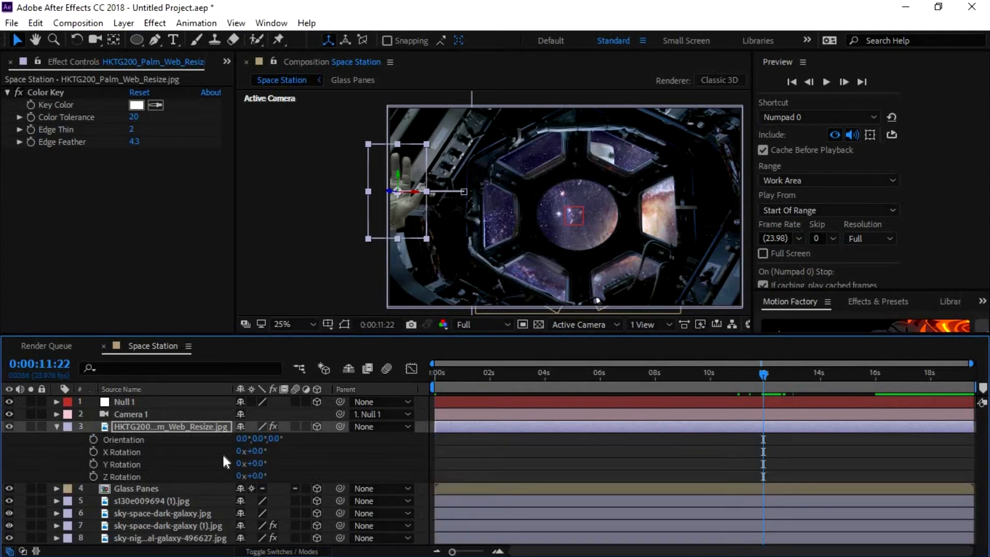
pyautogui.click(159, 425)
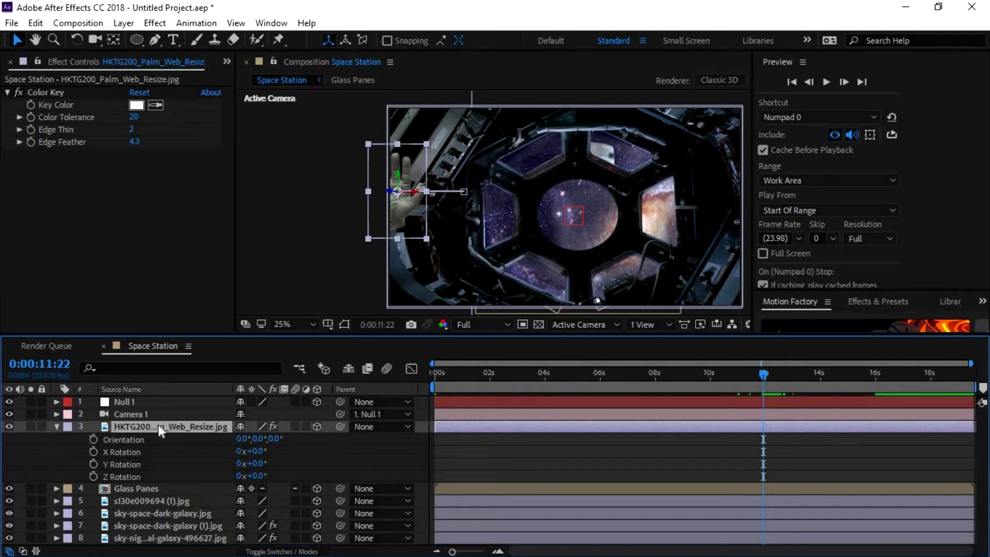
pyautogui.press('p')
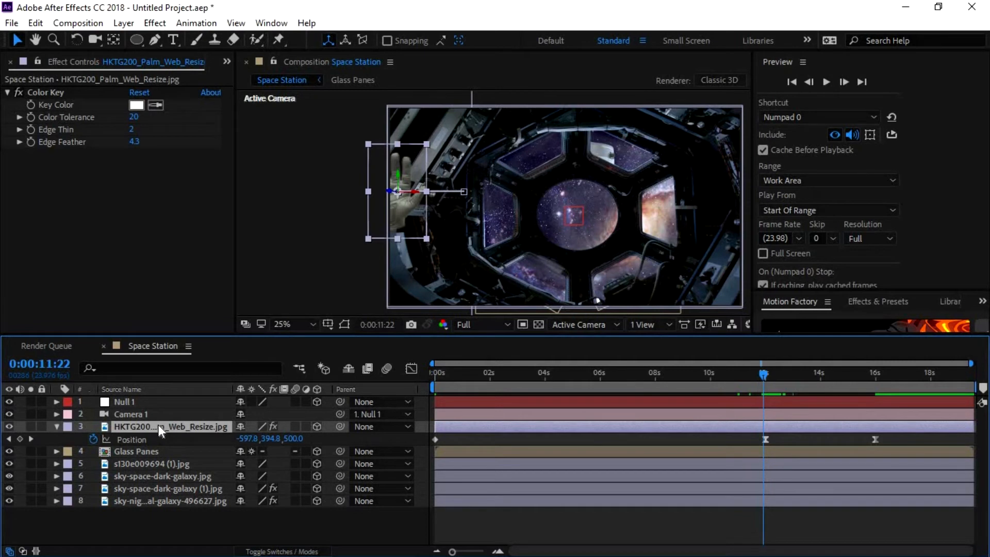
# - Add Z Rotation keyframes to the glove layer at 0 and 12 seconds, keeping the rotation at 0°
pyautogui.hotkey('shift', 'r')
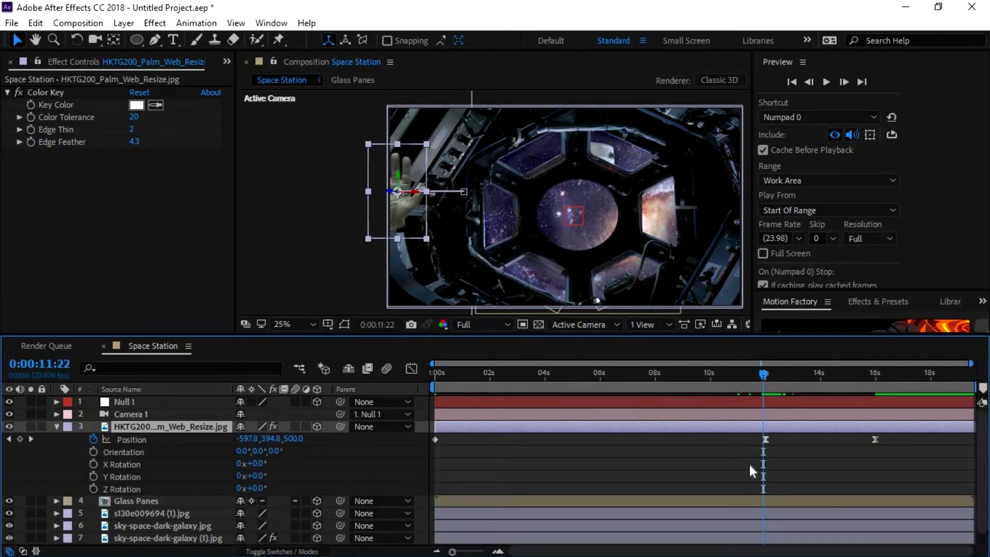
pyautogui.moveTo(763, 373); pyautogui.dragTo(2, 472)
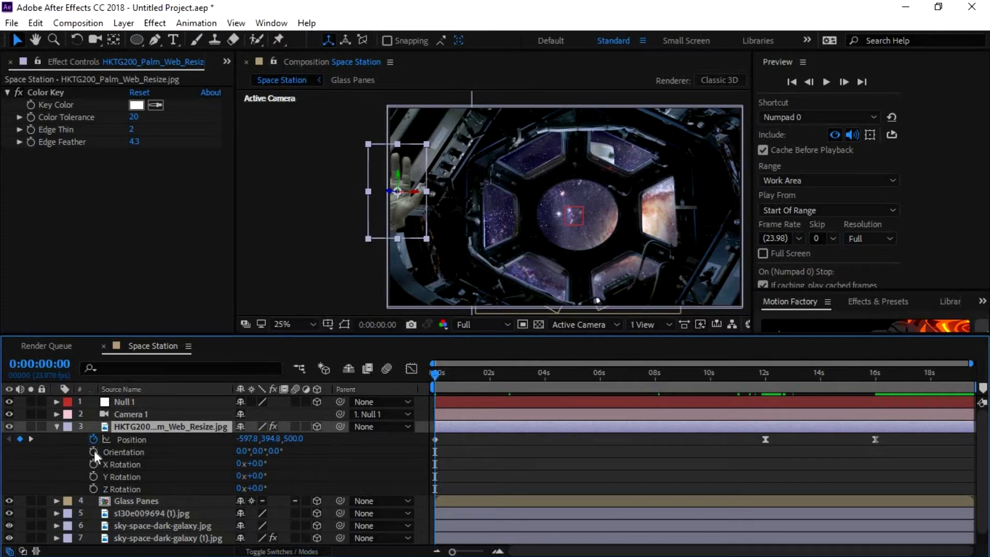
pyautogui.click(94, 487)
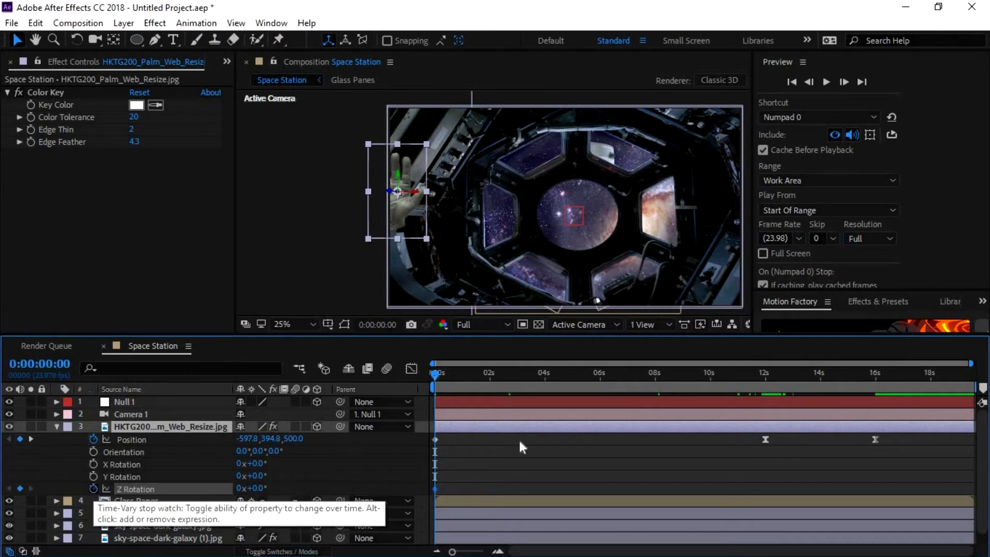
pyautogui.moveTo(432, 375); pyautogui.dragTo(762, 417)
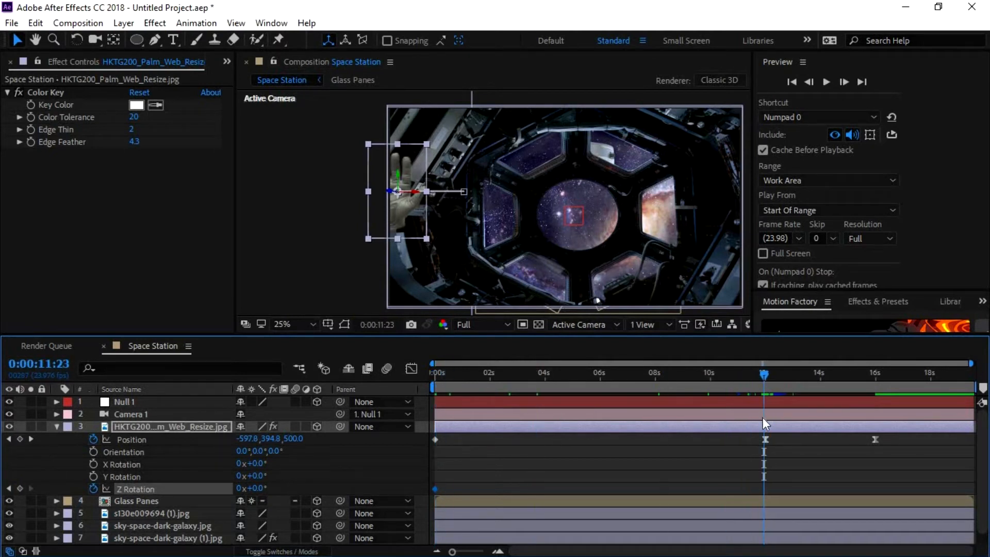
pyautogui.click(31, 439)
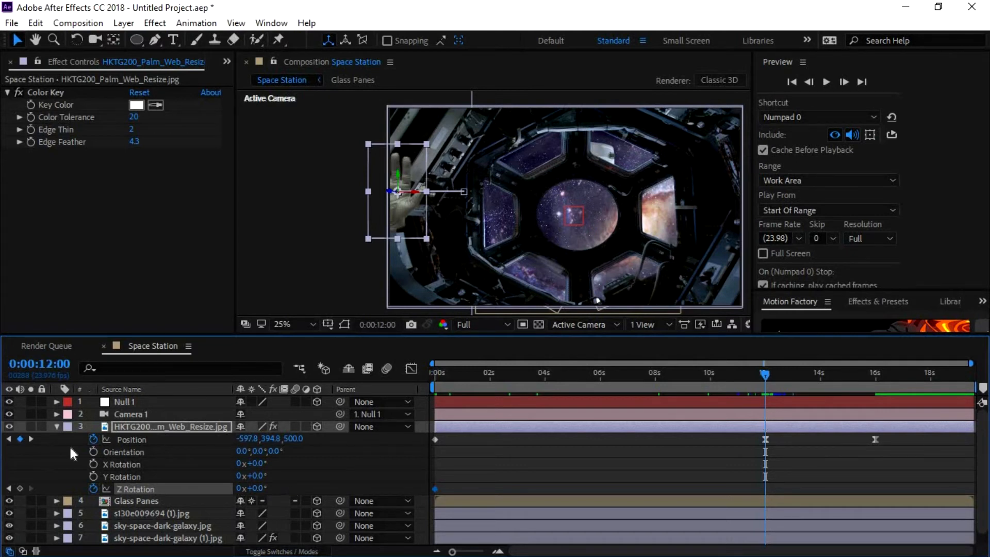
pyautogui.click(20, 489)
# - Set the glove's Z Rotation to 62° at 16 seconds, in line with its last Position keyframe
pyautogui.moveTo(794, 384); pyautogui.dragTo(875, 411)
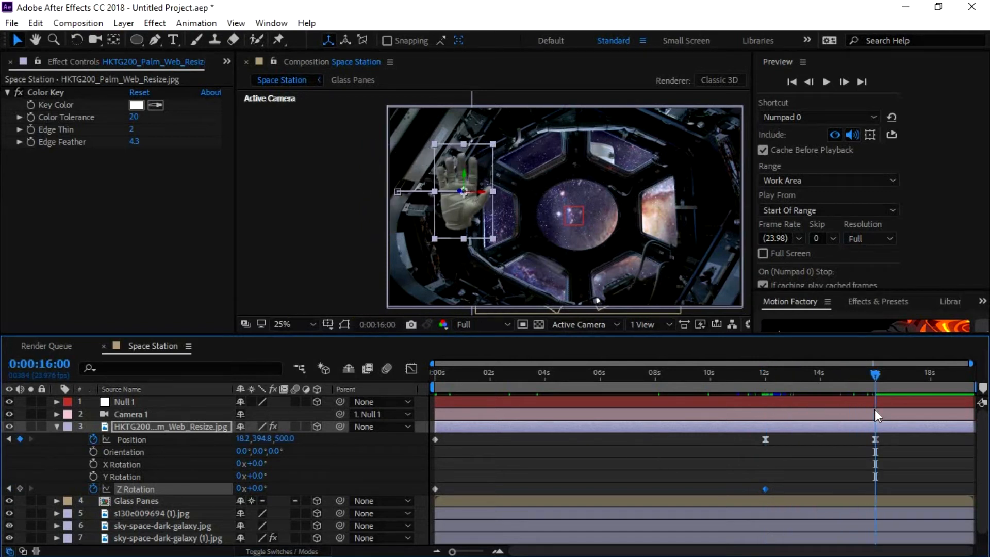
pyautogui.press('j')
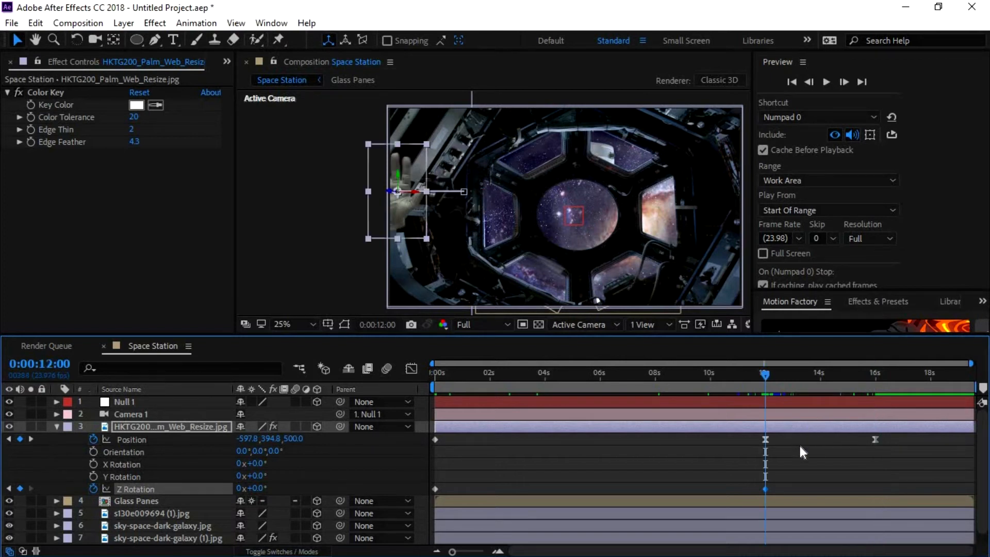
pyautogui.press('k')
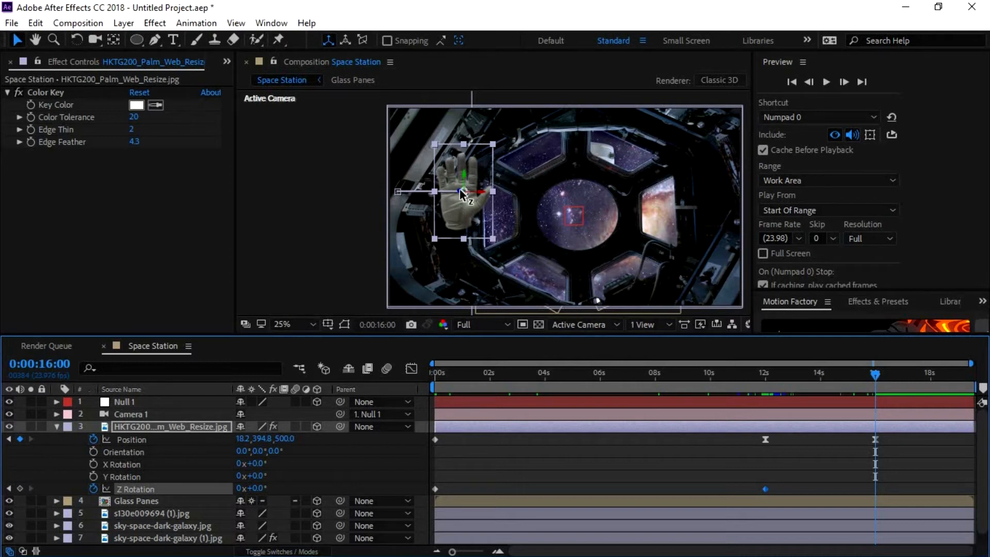
pyautogui.moveTo(266, 489); pyautogui.dragTo(402, 481)
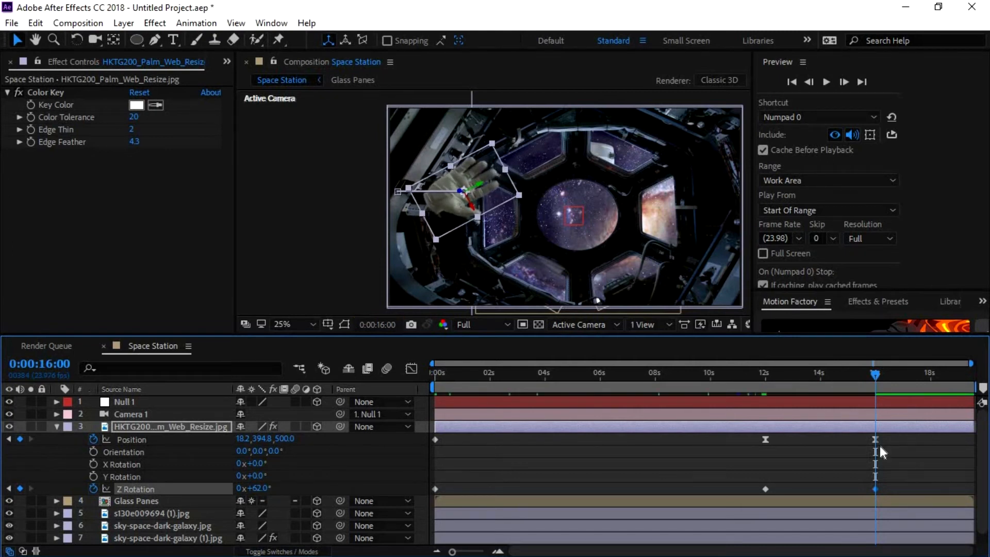
# - Apply Easy Ease to the glove's Z Rotation keyframes at 12 and 16 seconds
pyautogui.moveTo(887, 490); pyautogui.dragTo(754, 493)
pyautogui.rightClick(768, 486)
pyautogui.moveTo(776, 478)
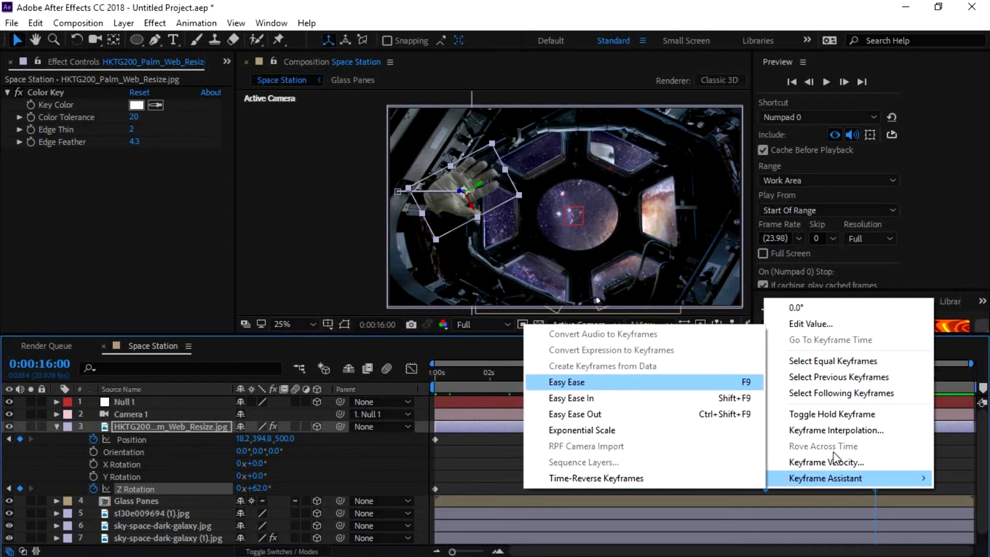
pyautogui.click(617, 382)
# - Preview the glove's rotation and drift from about 11 seconds
pyautogui.click(749, 379)
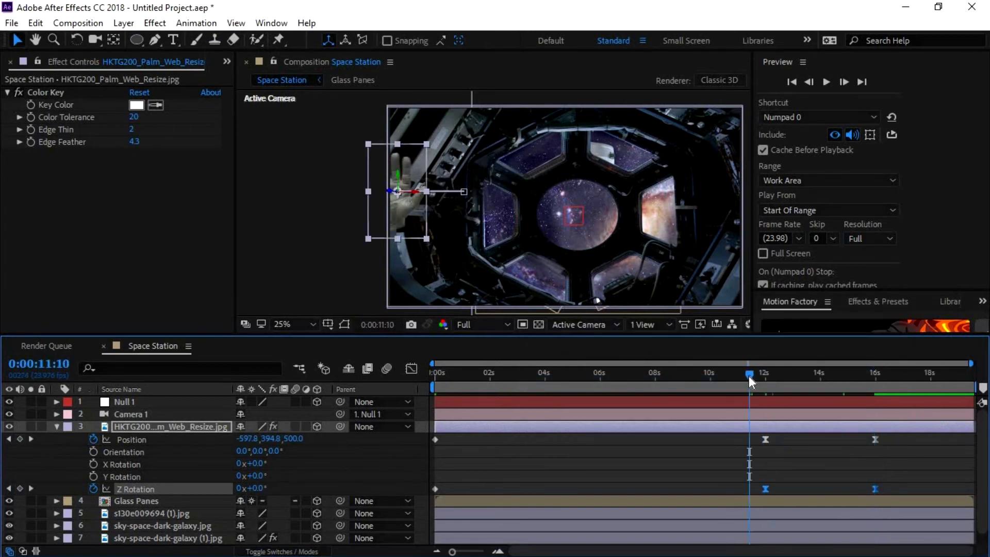
pyautogui.press('space')
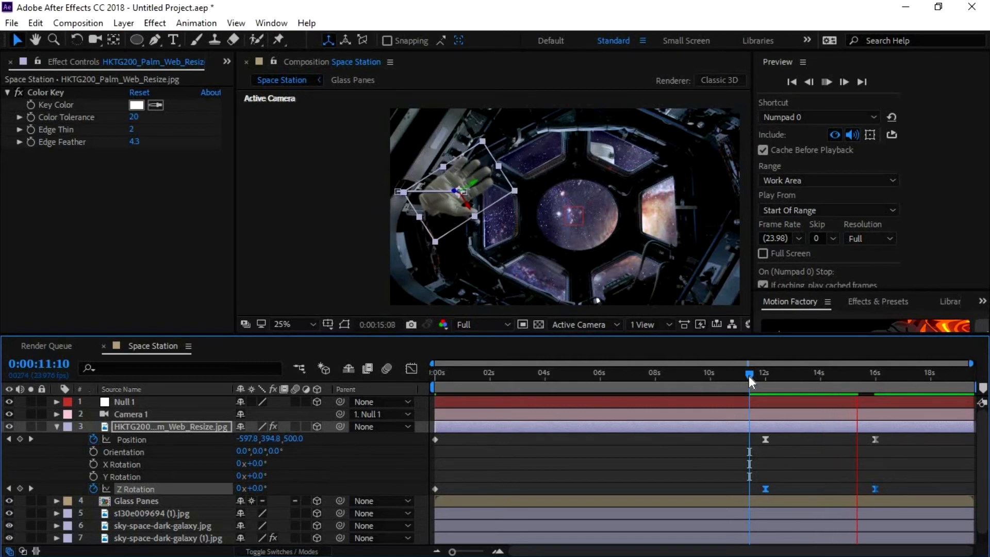
pyautogui.press('space')
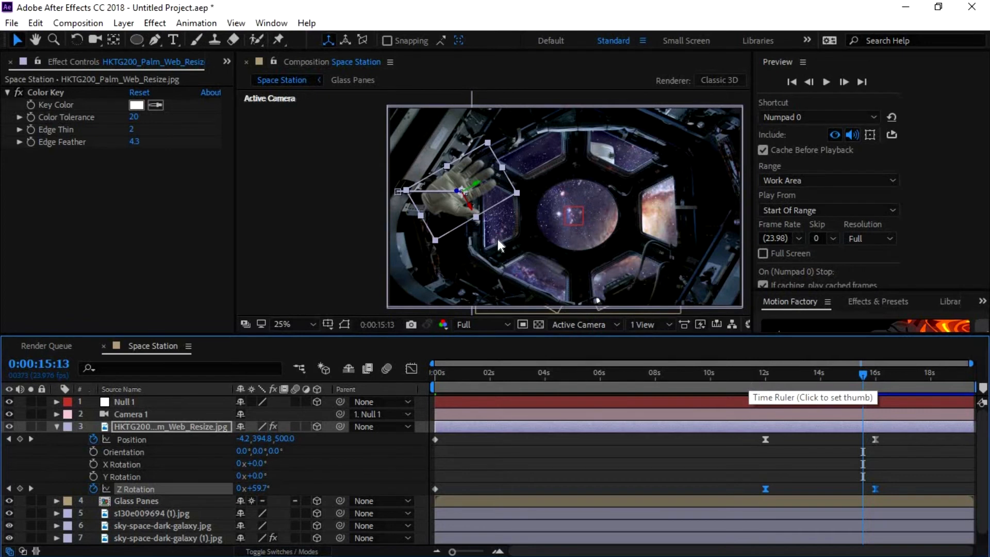
# - Collapse the glove layer's properties and apply the Curves colour correction effect to it
pyautogui.click(480, 265)
pyautogui.click(55, 427)
pyautogui.click(123, 427)
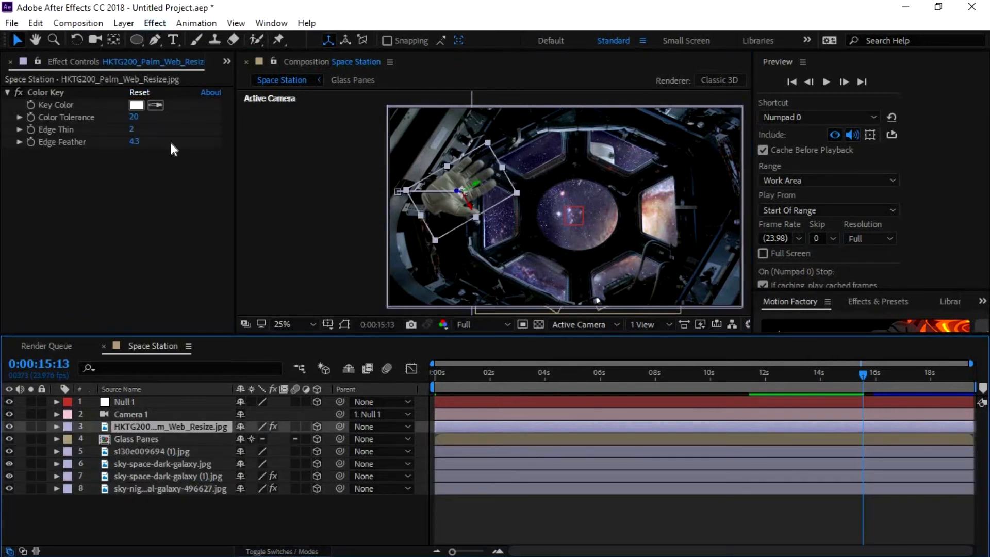
pyautogui.click(154, 23)
pyautogui.moveTo(188, 156)
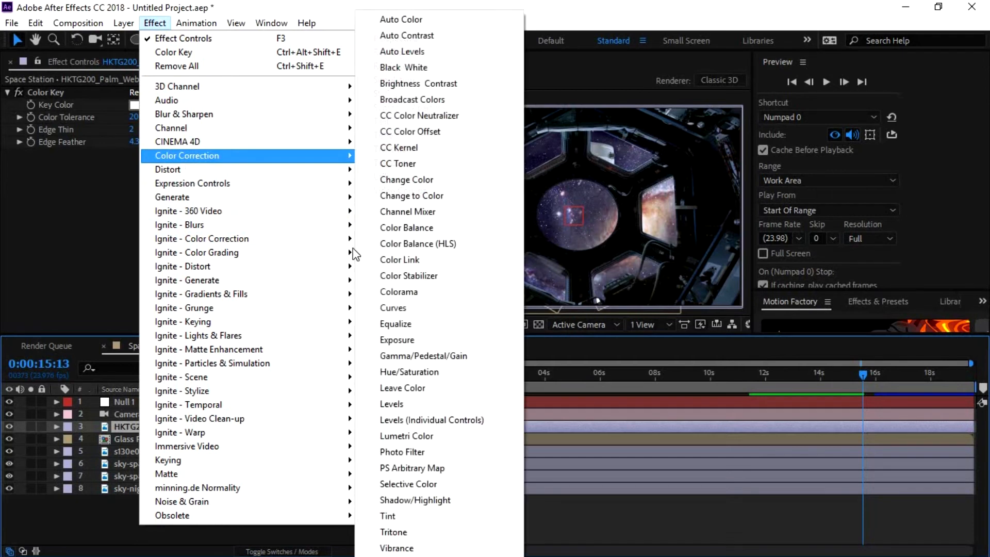
pyautogui.click(395, 308)
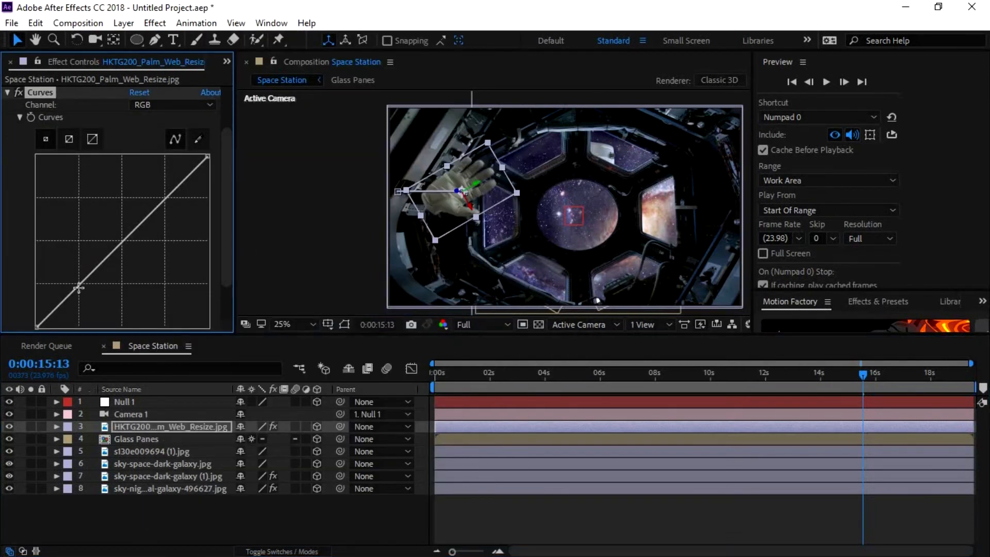
# - Shape the glove's RGB curve into an S, lowering the shadows and midtones and slightly lifting the highlights
pyautogui.moveTo(80, 288); pyautogui.dragTo(96, 306)
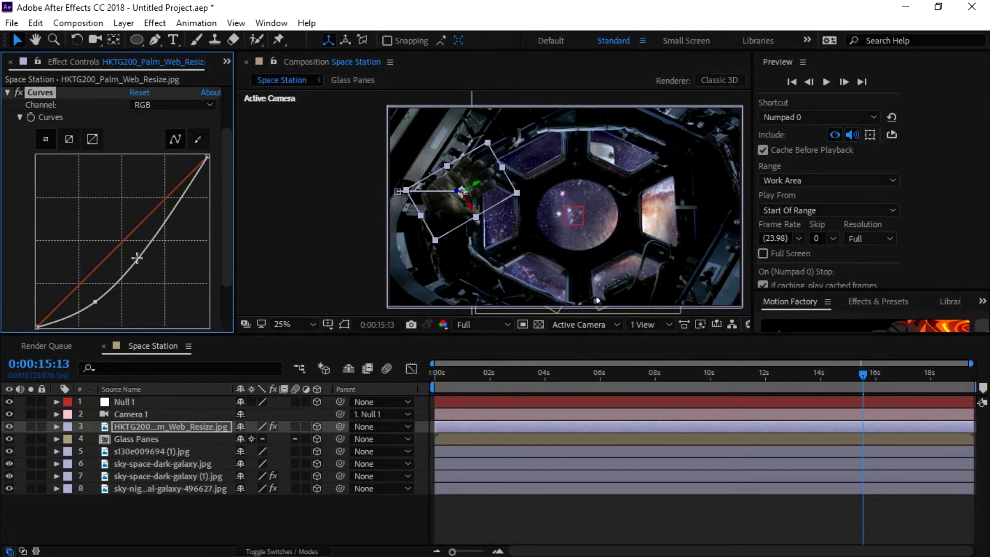
pyautogui.moveTo(135, 254); pyautogui.dragTo(120, 243)
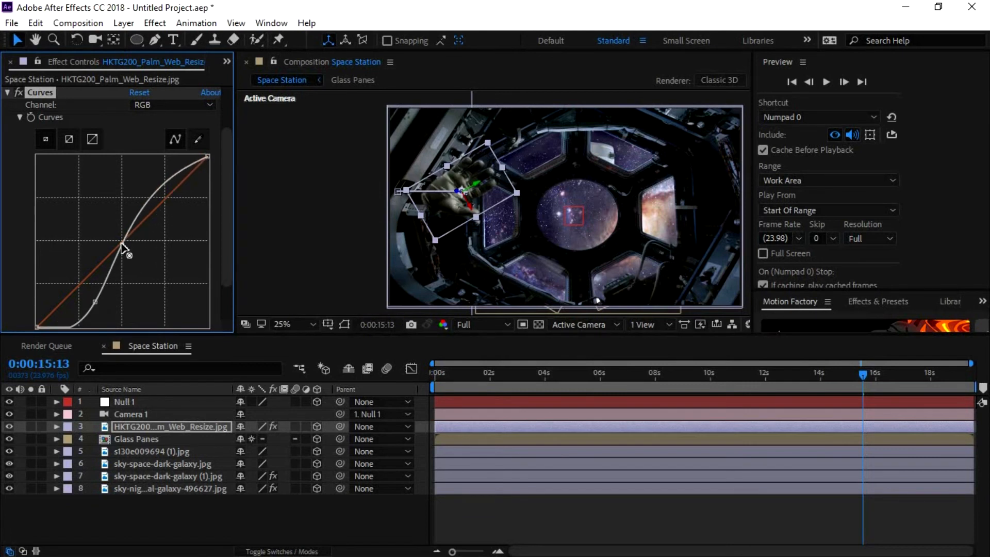
pyautogui.moveTo(156, 198); pyautogui.dragTo(156, 199)
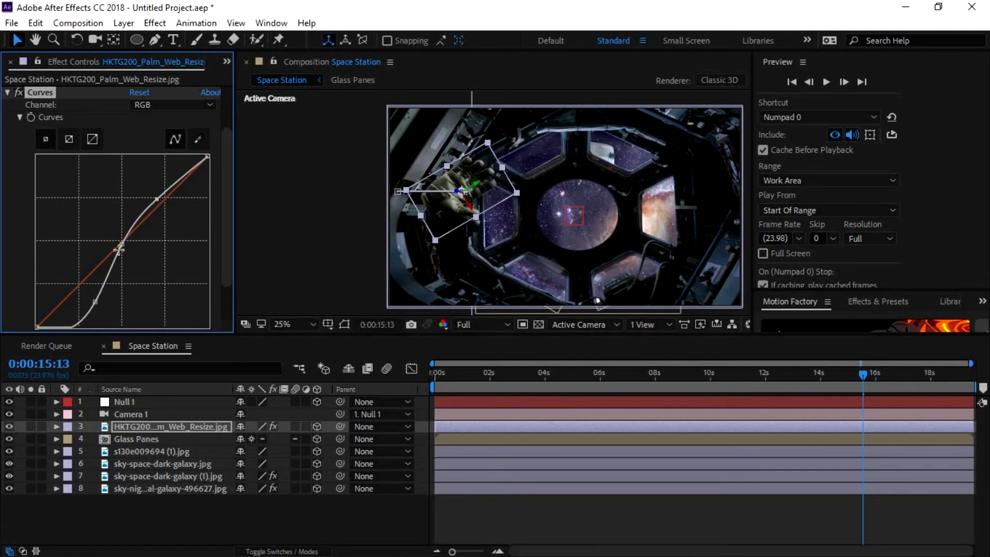
pyautogui.moveTo(122, 243); pyautogui.dragTo(132, 256)
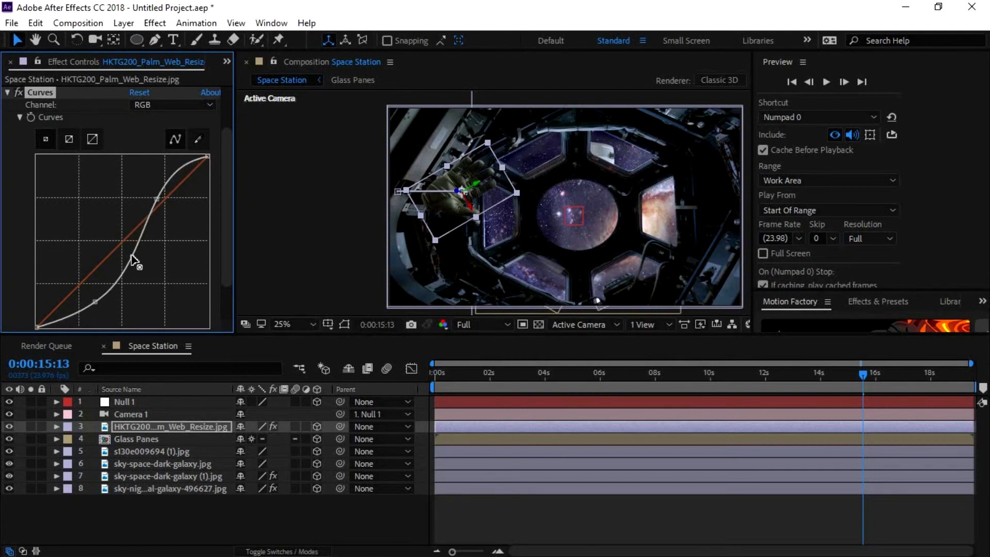
pyautogui.click(299, 223)
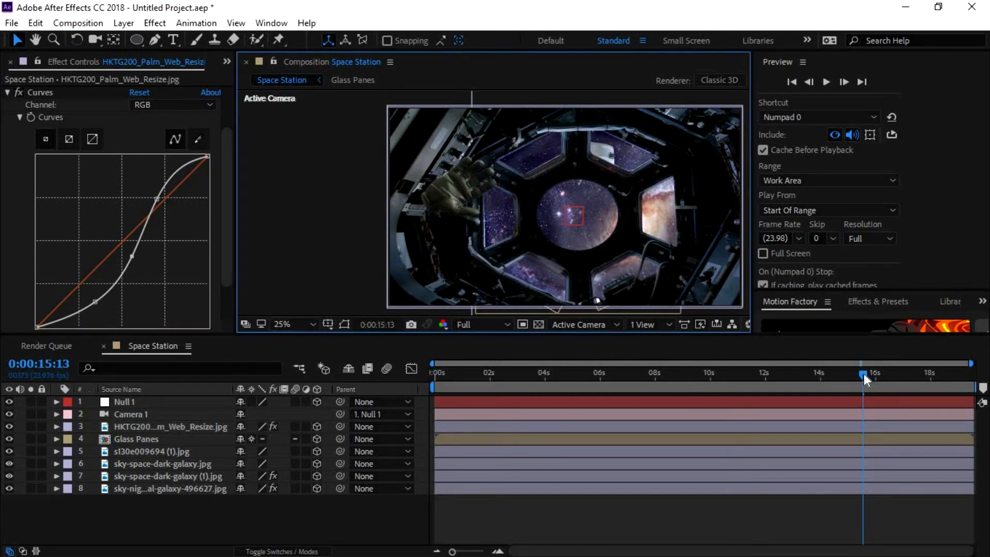
# - Try to move the glove farther outside the frame's edge at the start of the composition
pyautogui.moveTo(815, 380); pyautogui.dragTo(420, 379)
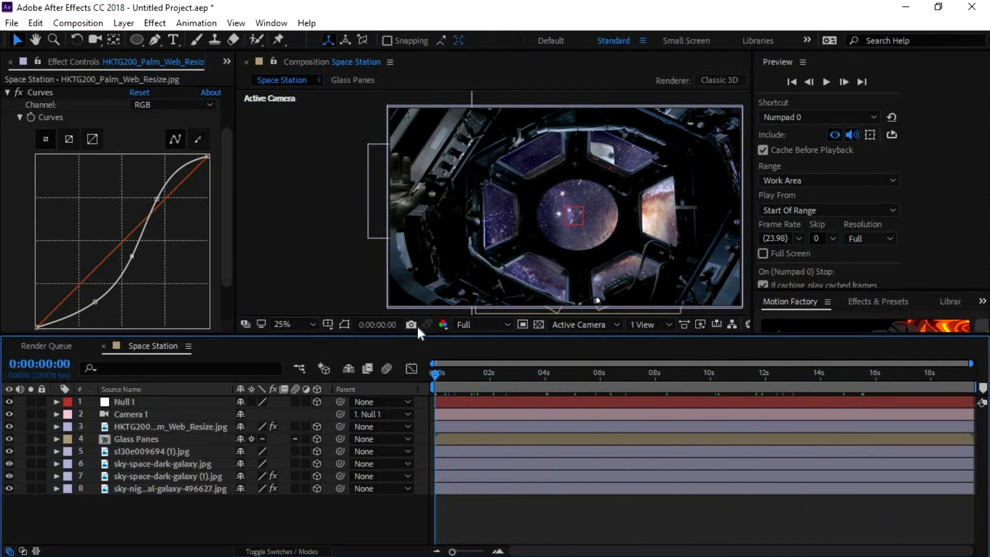
pyautogui.click(398, 197)
pyautogui.moveTo(400, 205); pyautogui.dragTo(349, 208)
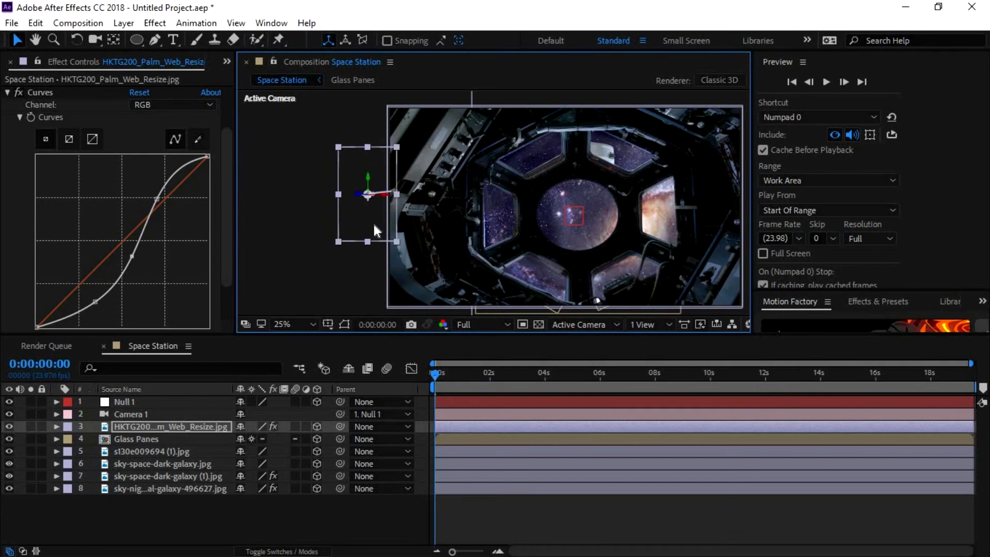
pyautogui.moveTo(373, 224); pyautogui.dragTo(417, 224)
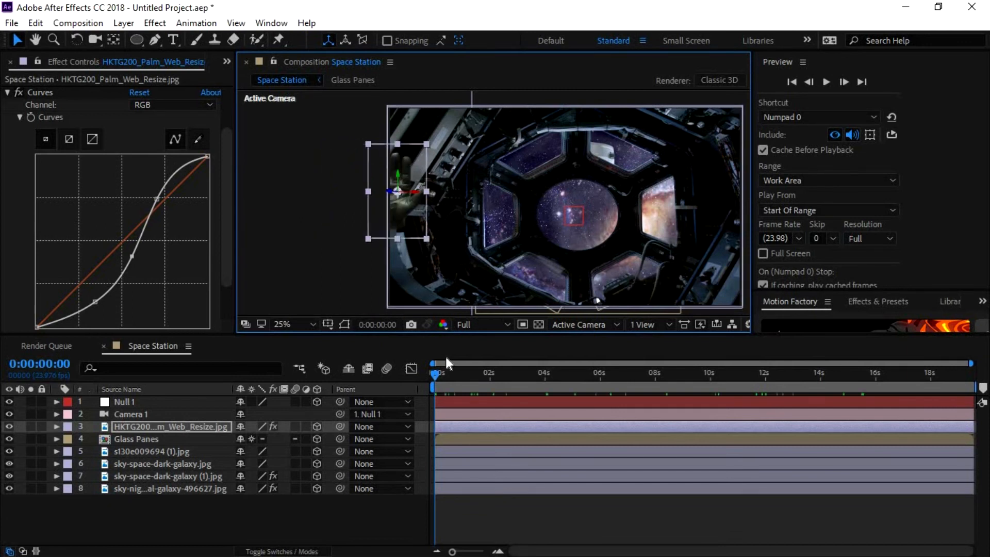
pyautogui.moveTo(438, 376); pyautogui.dragTo(397, 403)
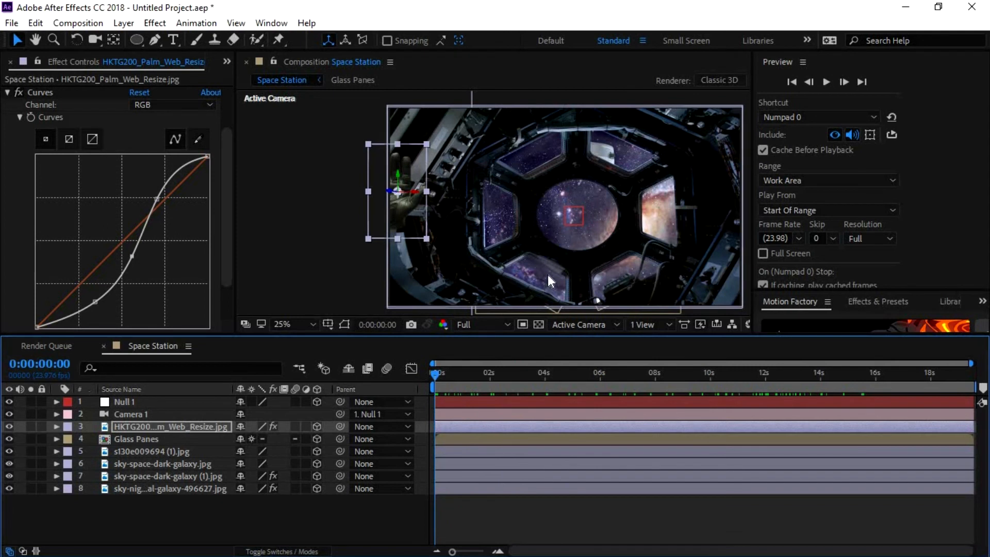
# - Push Null 1 forward through the window to a Z position of 8580 and keyframe its Position at 0 seconds
pyautogui.click(114, 405)
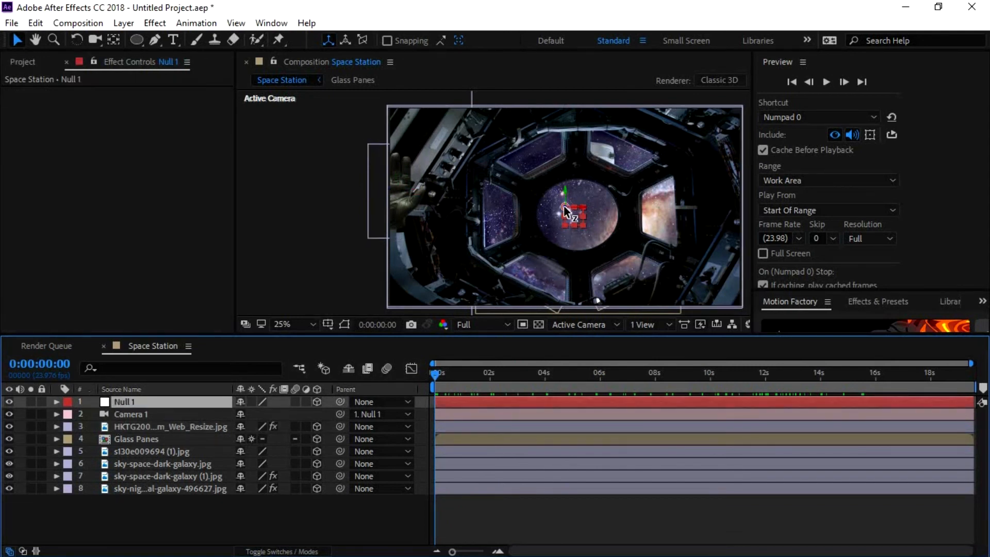
pyautogui.moveTo(563, 210); pyautogui.dragTo(397, 231)
pyautogui.hotkey('ctrl', 'z')
pyautogui.moveTo(565, 206); pyautogui.dragTo(437, 236)
pyautogui.hotkey('ctrl', 'z')
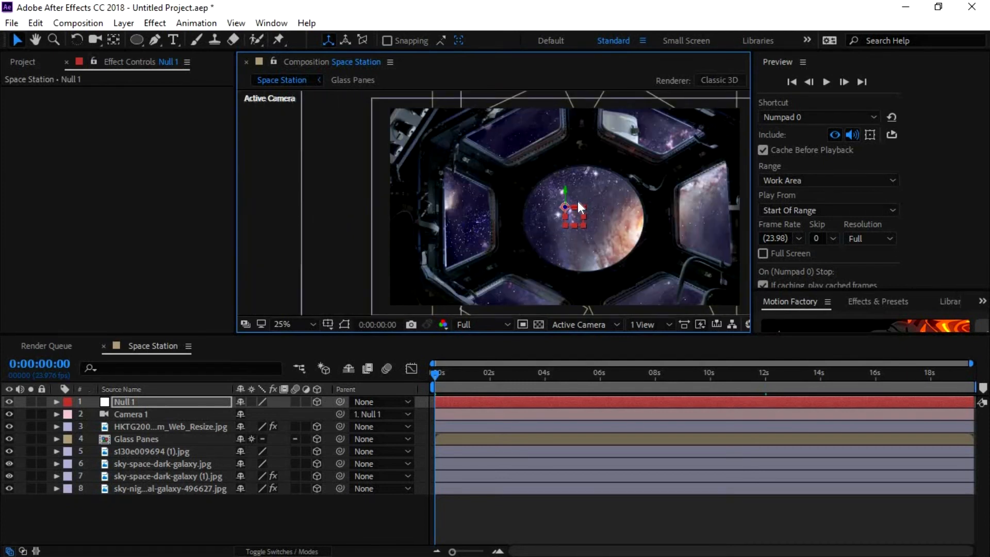
pyautogui.moveTo(563, 206); pyautogui.dragTo(370, 228)
pyautogui.press('p')
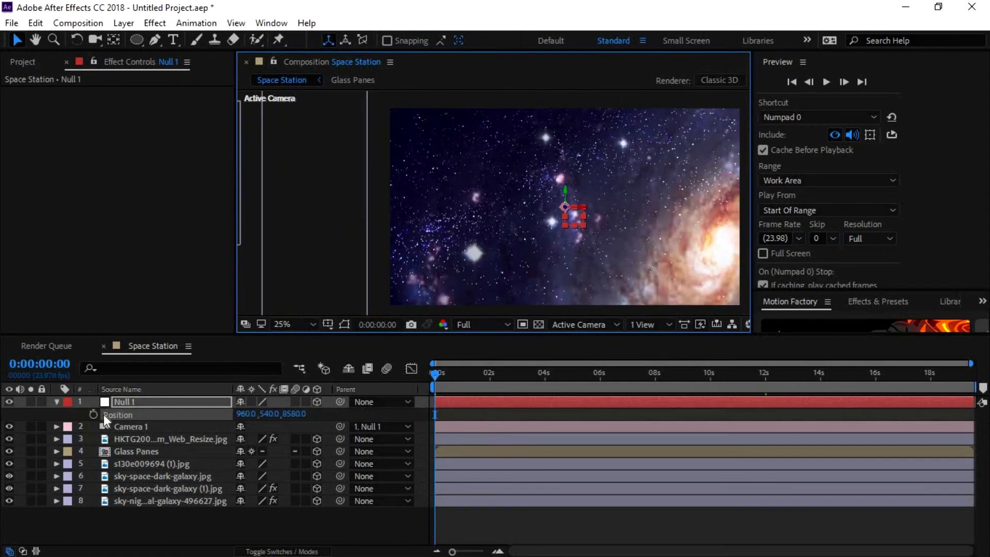
pyautogui.click(93, 414)
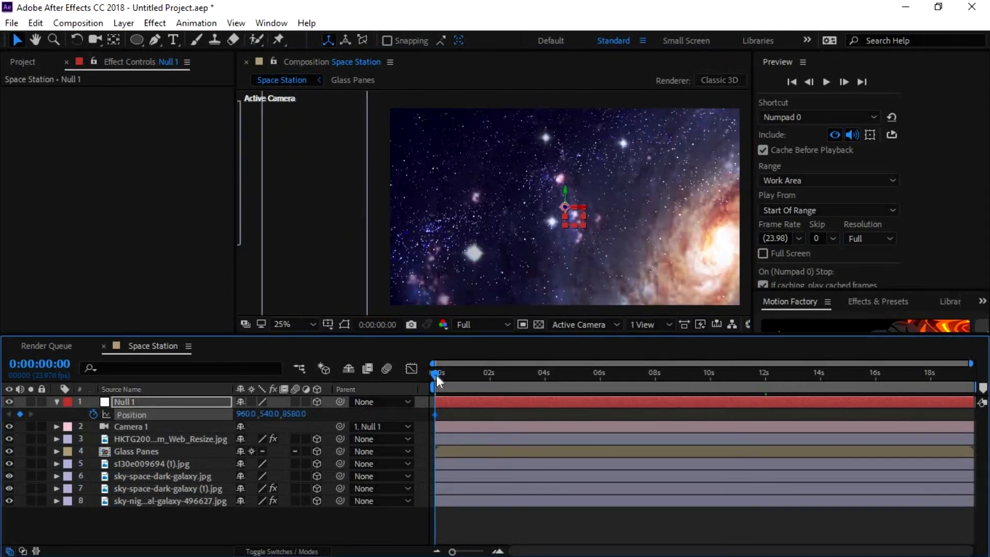
# - Pull Null 1 back to a Z position of -660 at 16 seconds to create its second Position keyframe
pyautogui.moveTo(436, 375); pyautogui.dragTo(766, 388)
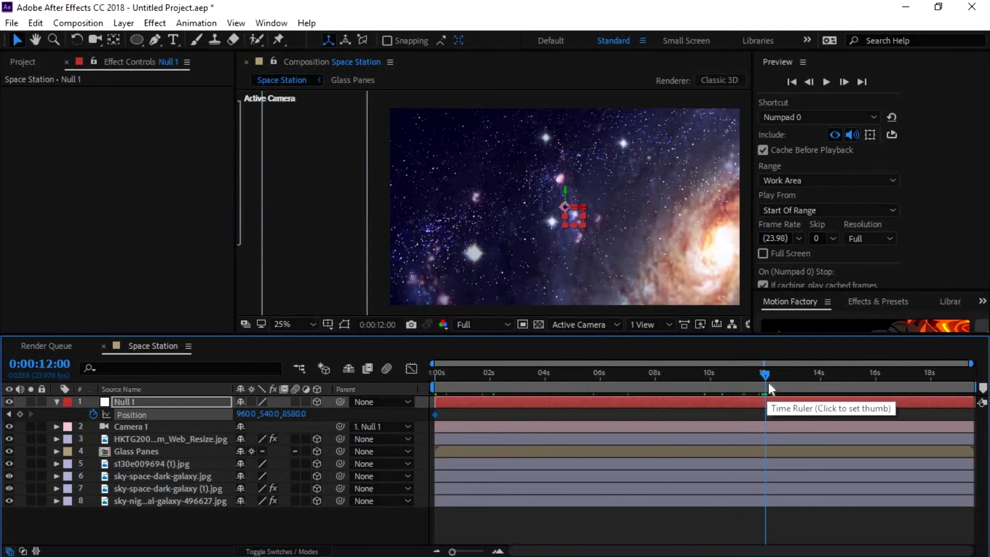
pyautogui.moveTo(766, 375); pyautogui.dragTo(769, 375)
pyautogui.click(967, 380)
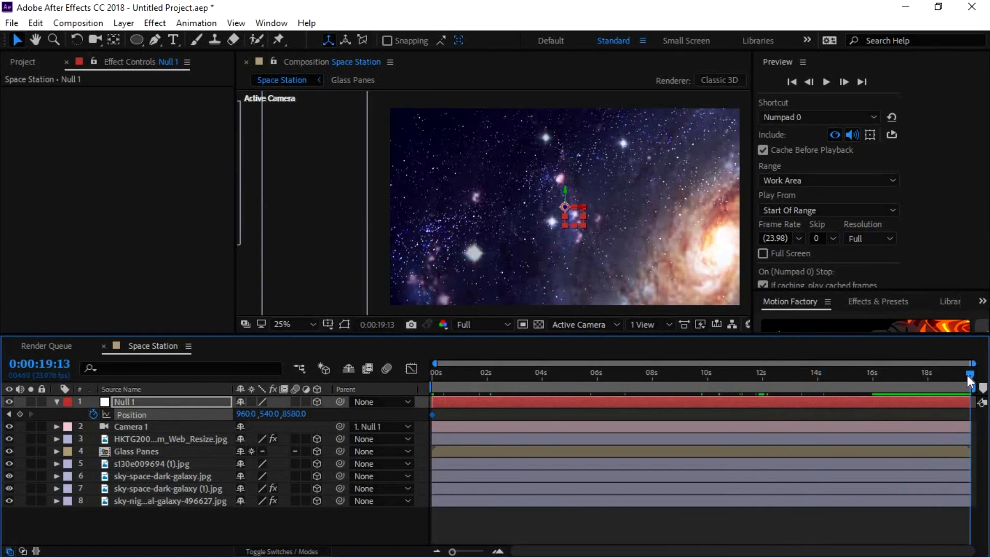
pyautogui.moveTo(933, 378); pyautogui.dragTo(872, 387)
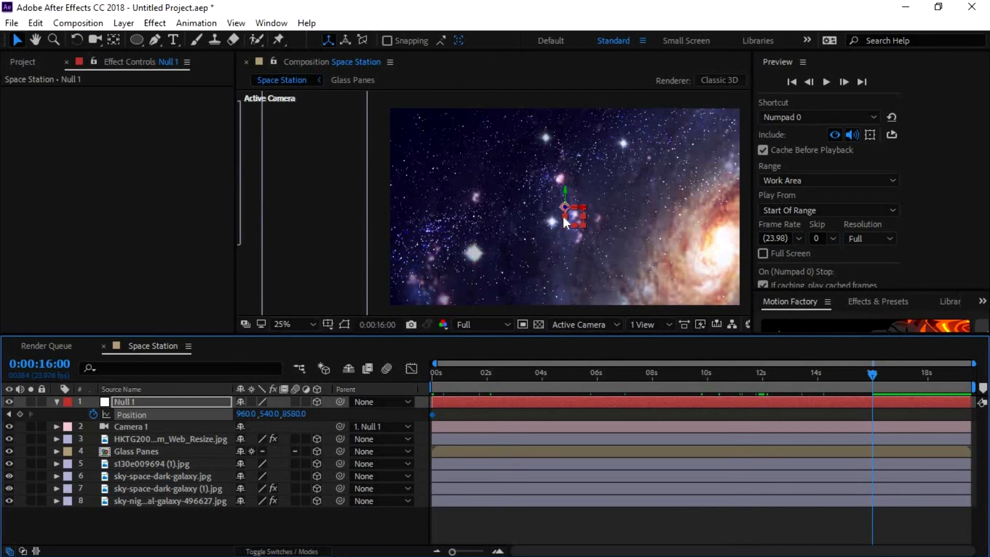
pyautogui.moveTo(563, 205); pyautogui.dragTo(751, 227)
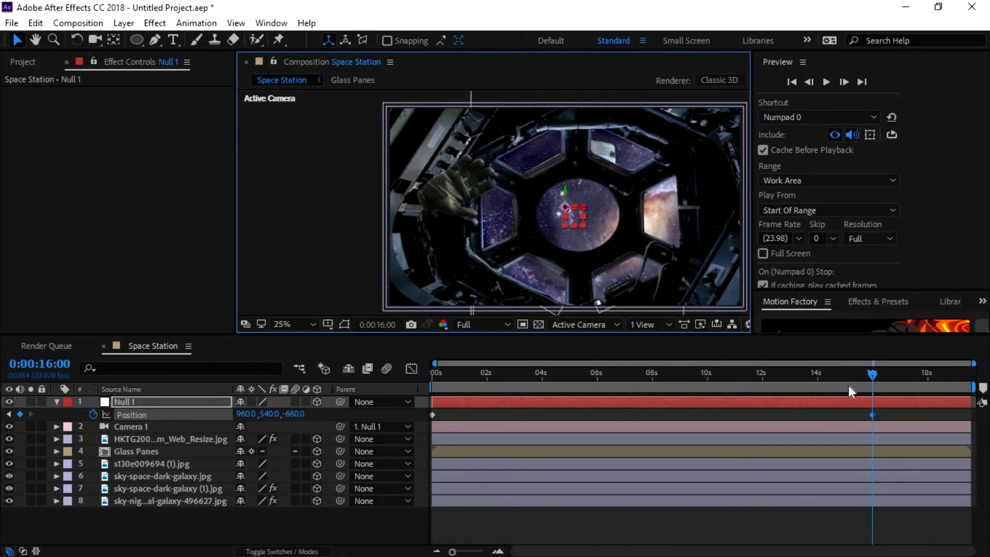
# - Preview the camera pullback from the start and check the frames around 16 seconds
pyautogui.moveTo(876, 375); pyautogui.dragTo(433, 406)
pyautogui.press('space')
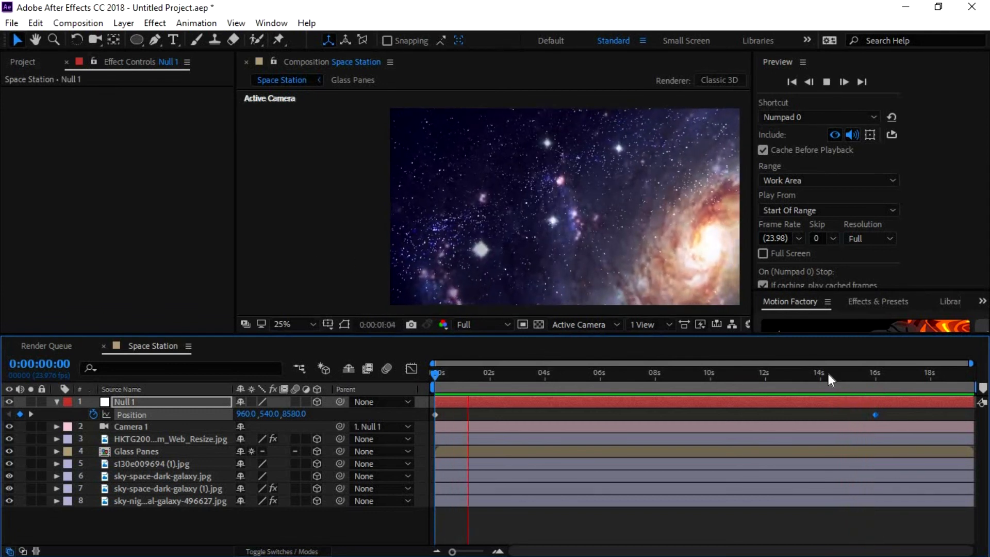
pyautogui.click(815, 377)
pyautogui.moveTo(814, 379); pyautogui.dragTo(880, 383)
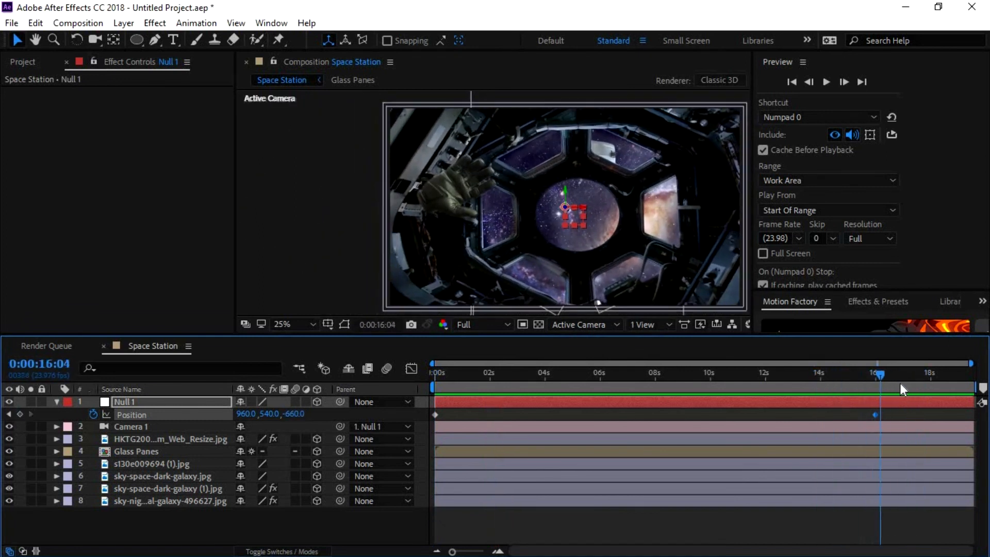
pyautogui.click(876, 382)
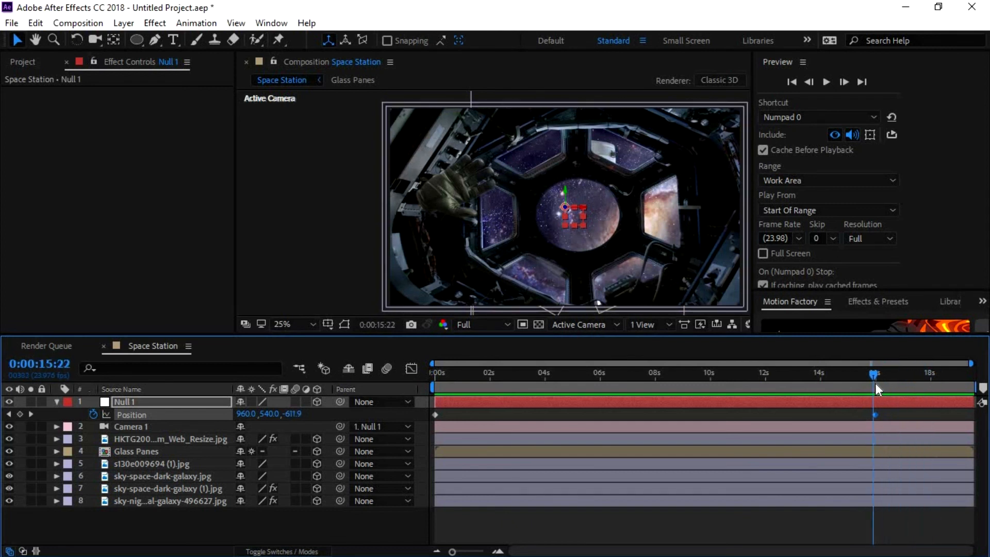
# - Reveal the glove layer's keyframes and check its motion against the camera's just after 16 seconds
pyautogui.click(119, 440)
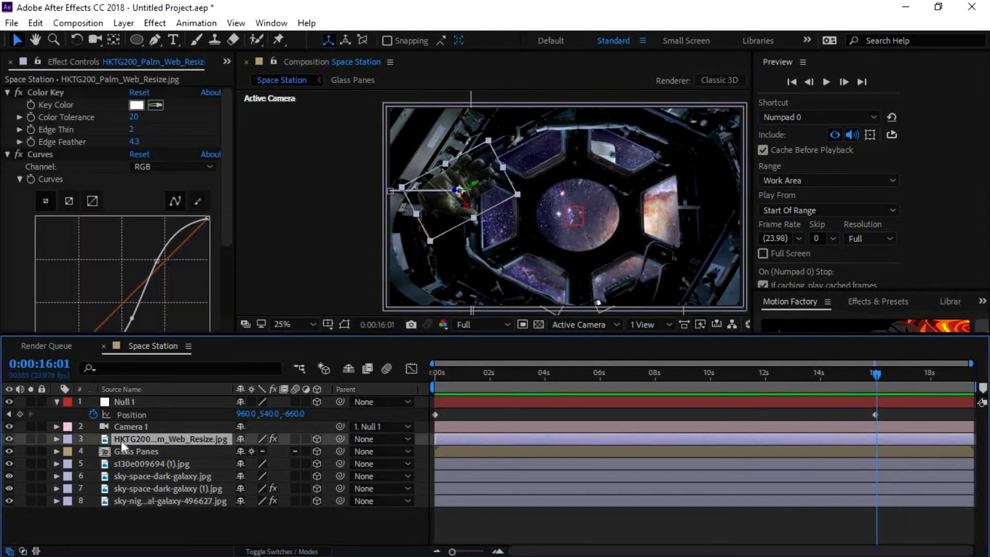
pyautogui.press('u')
pyautogui.press('space')
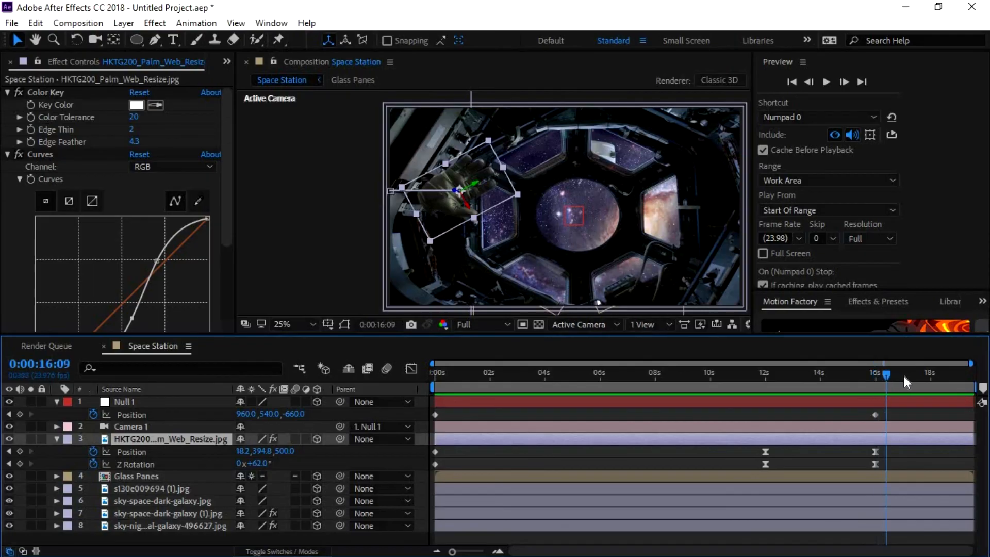